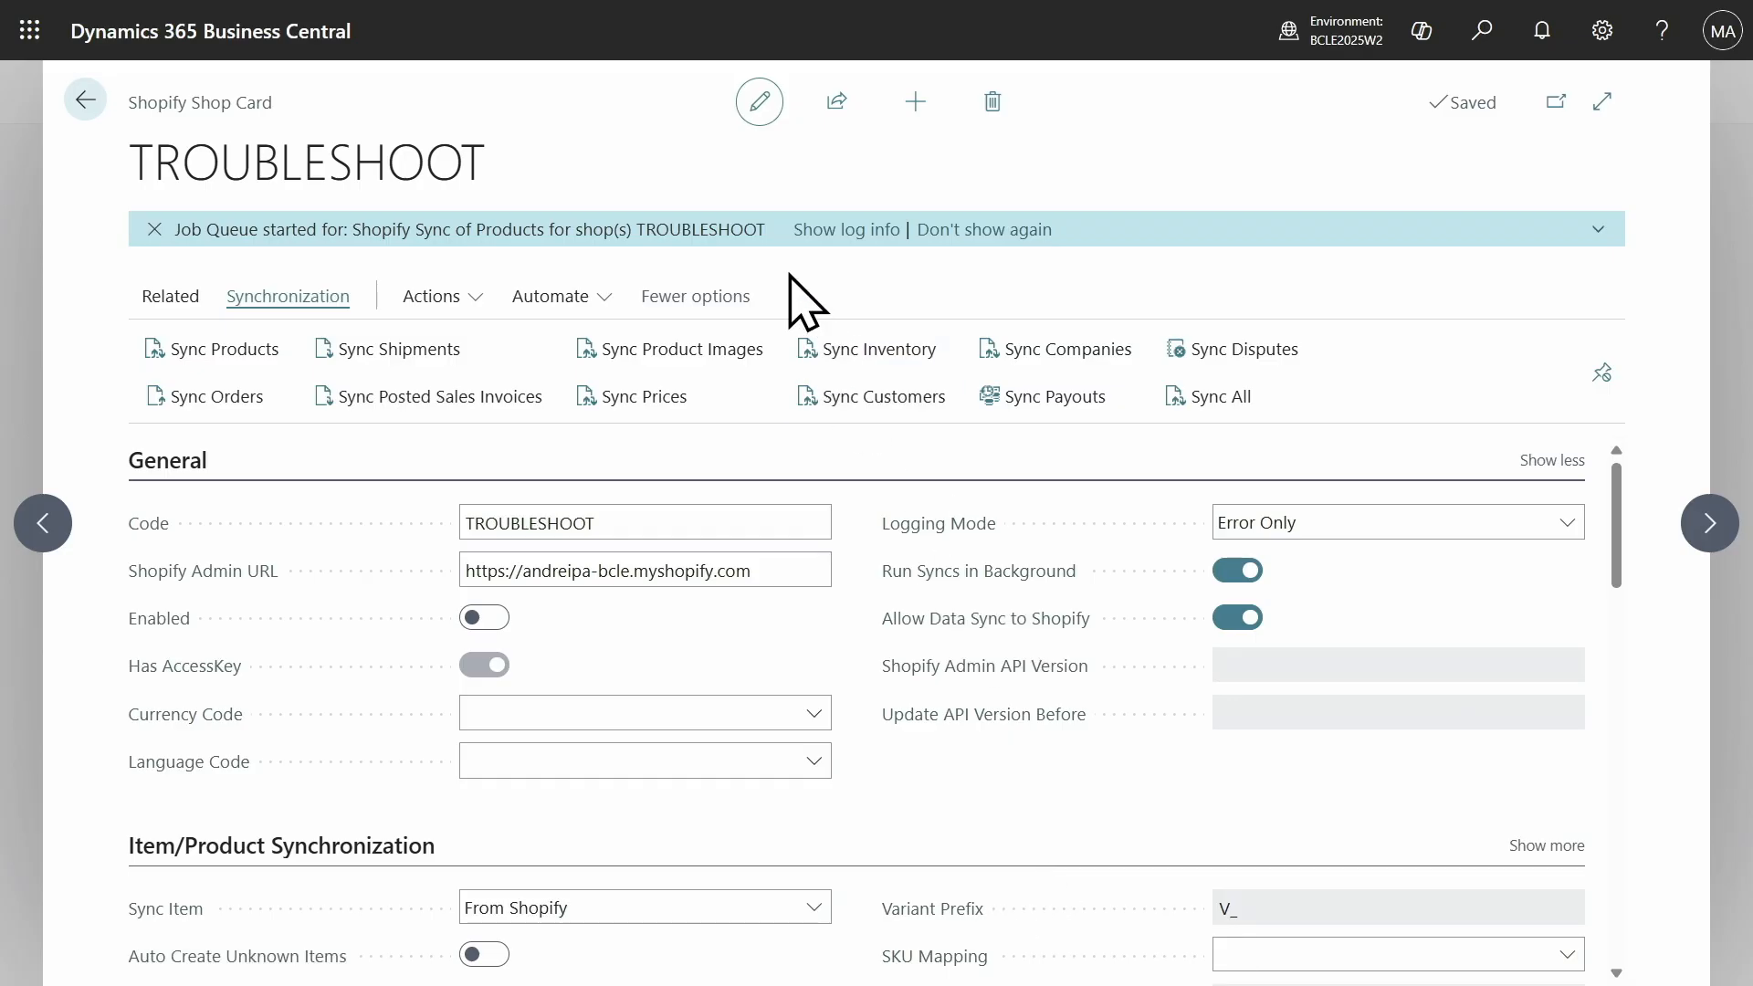
Review the job queue log entry for the TROUBLESHOOT shop's product sync, and leave the shop card.
click(827, 236)
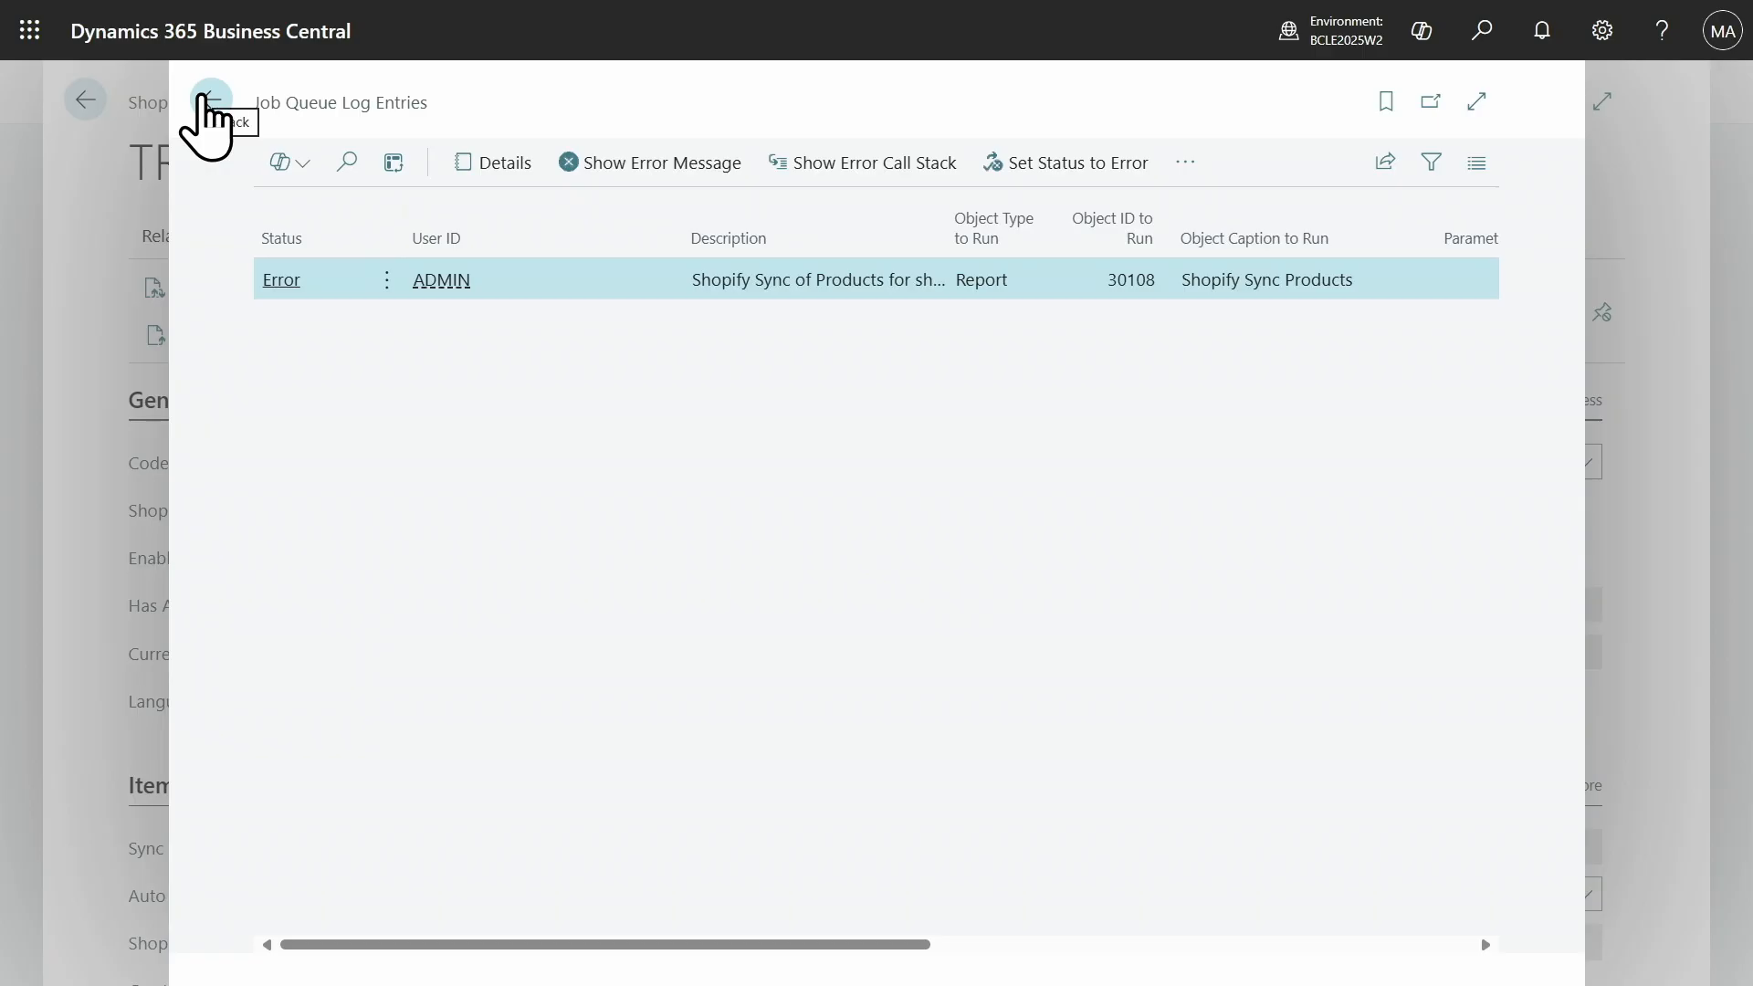
click(209, 101)
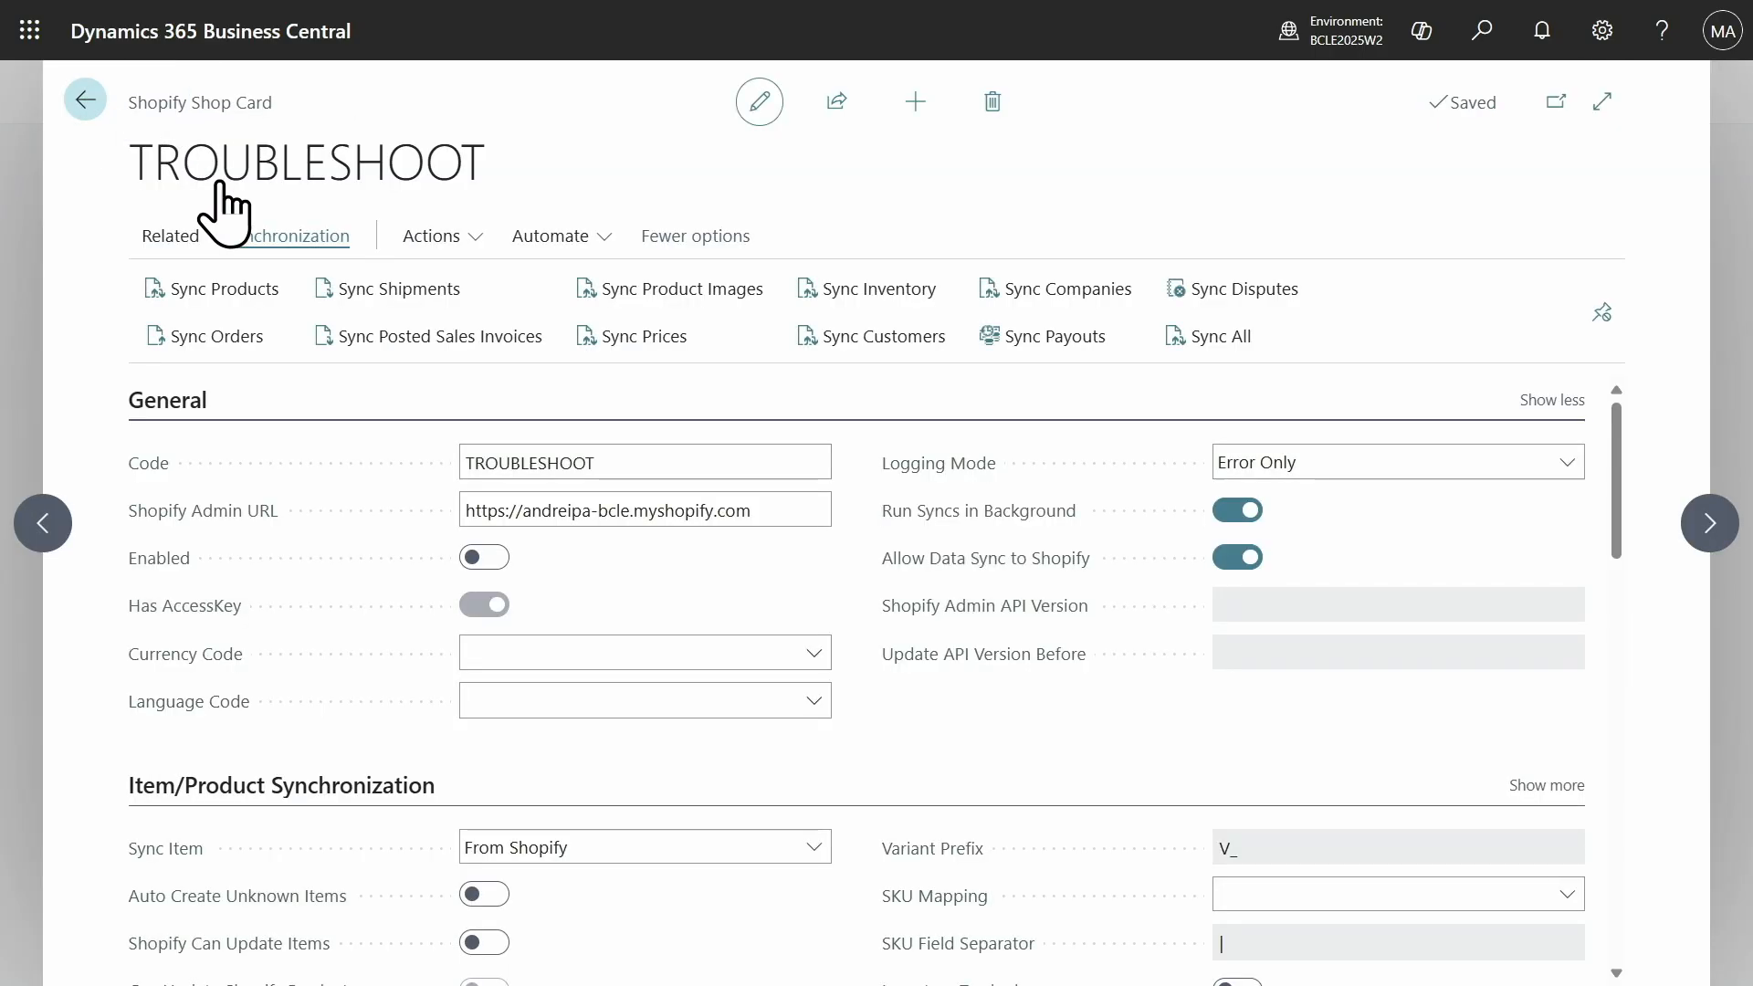
key(Escape)
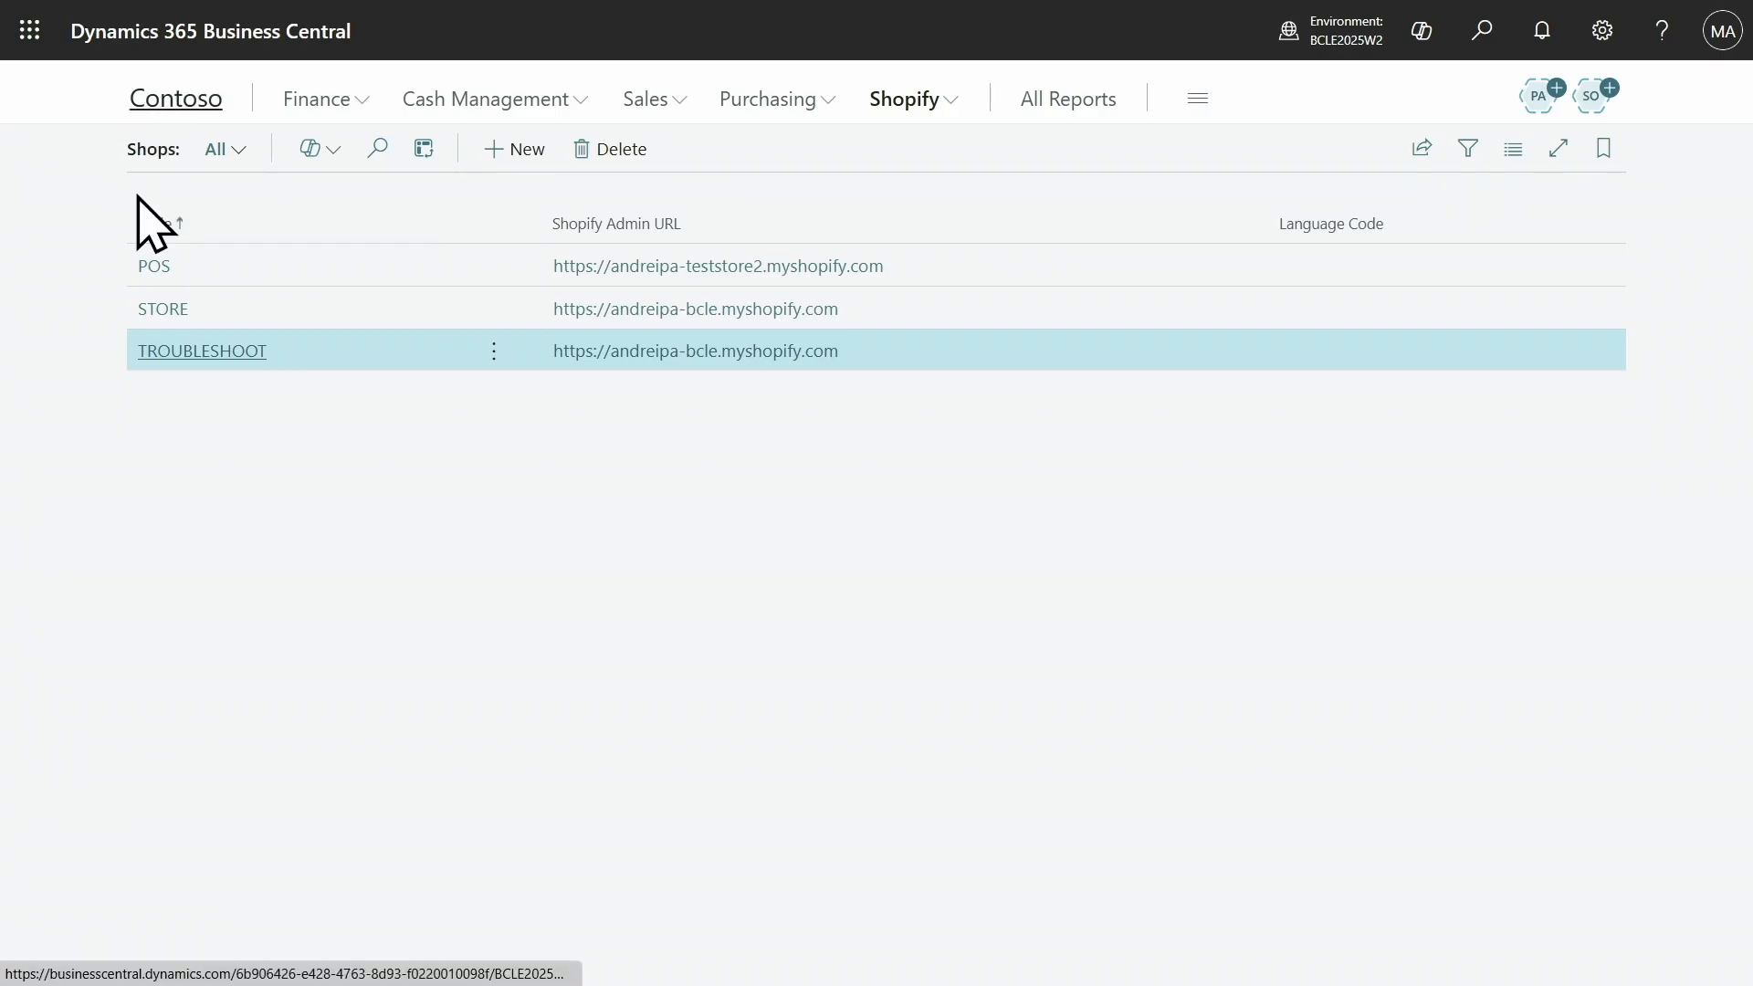
Review the job queue log entries behind the Synchronization Errors figure in Shopify Activities on the home page.
scroll(391, 402, down, 10)
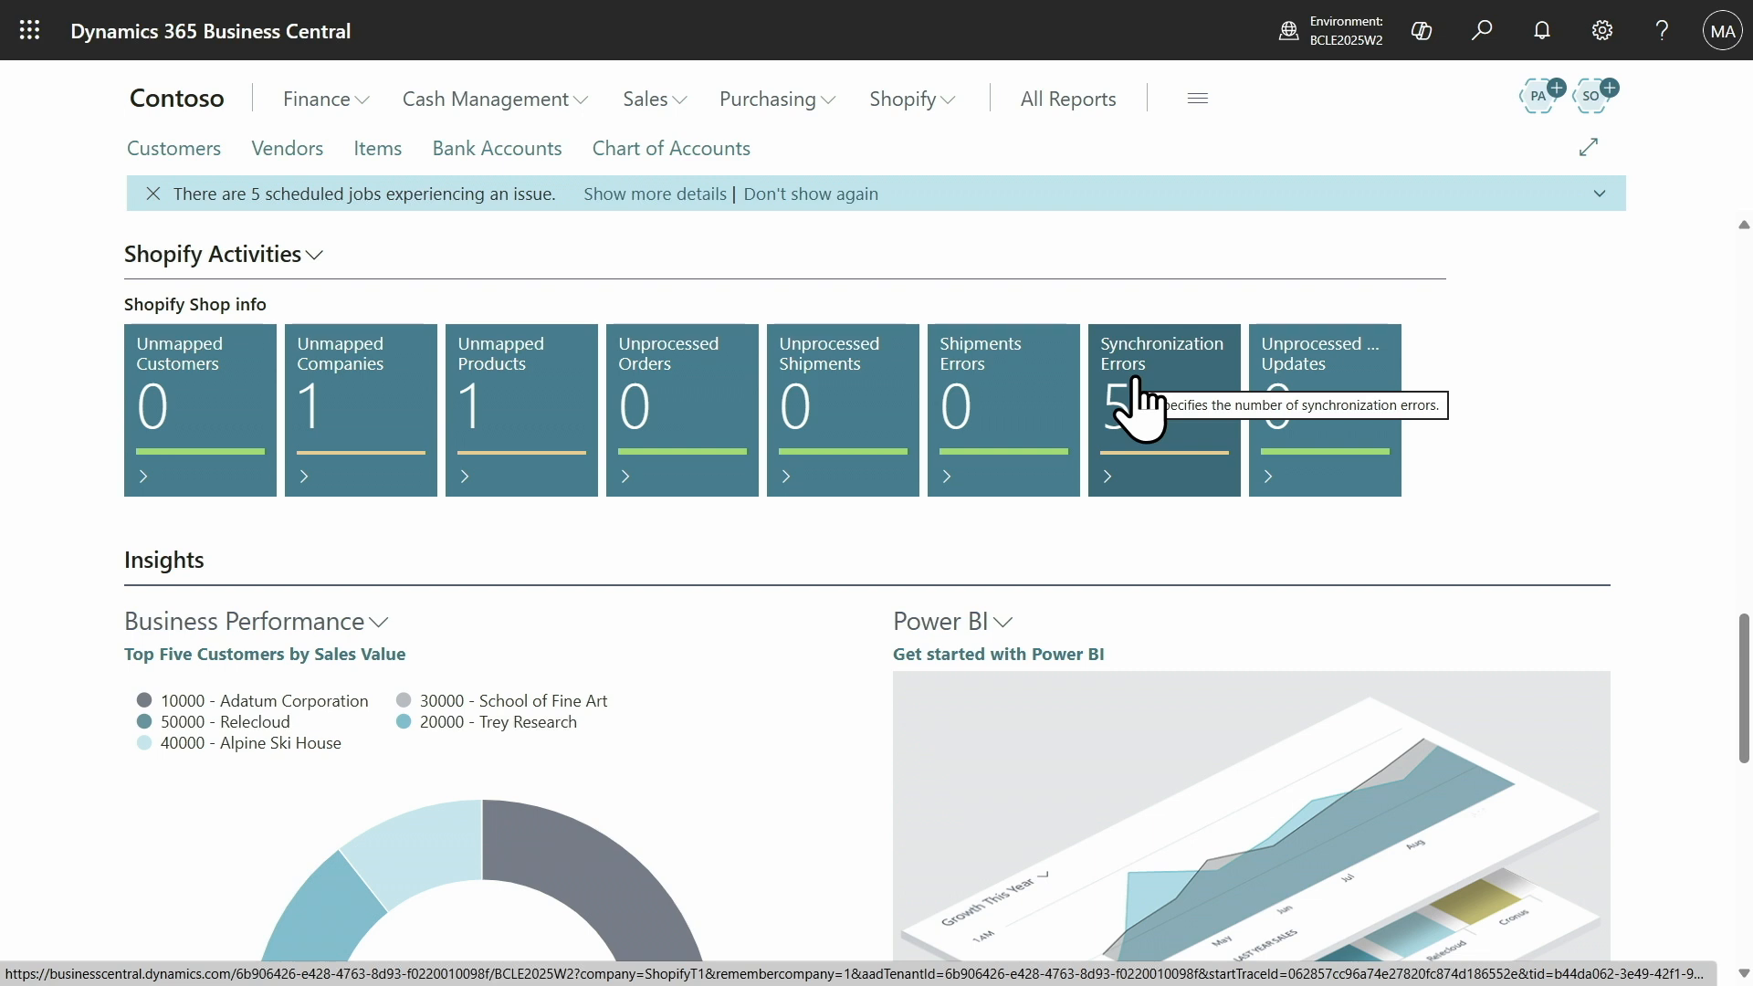
click(1136, 384)
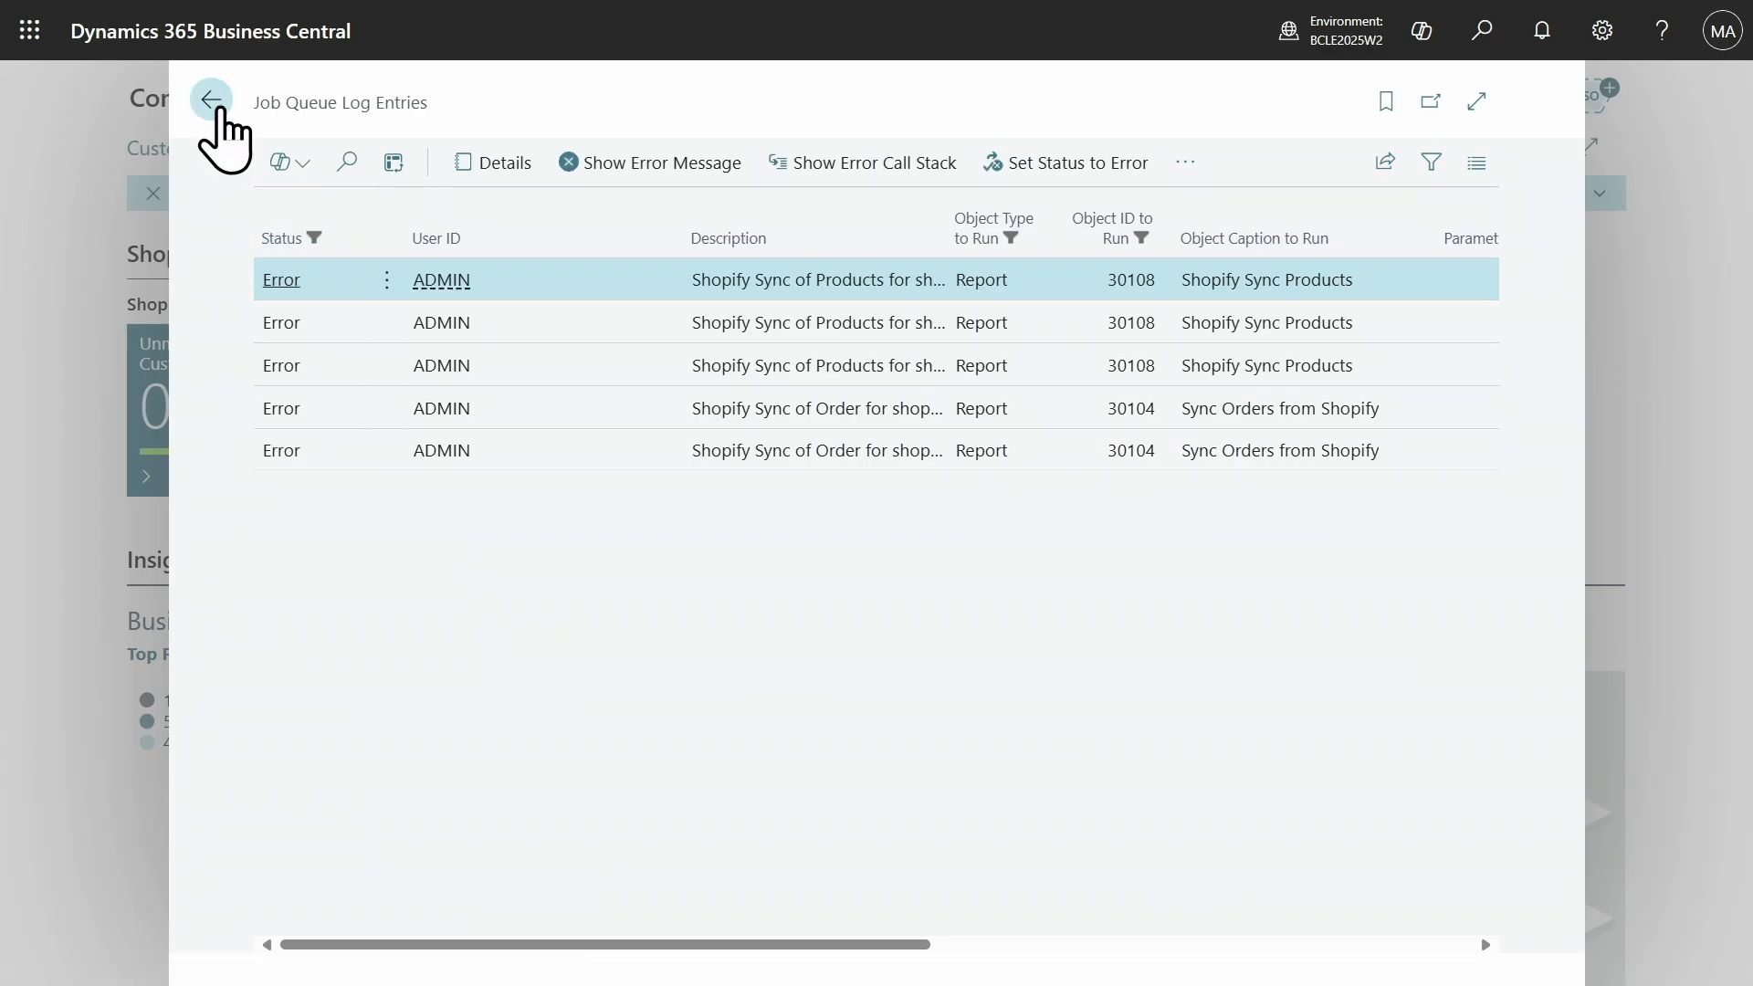
click(213, 102)
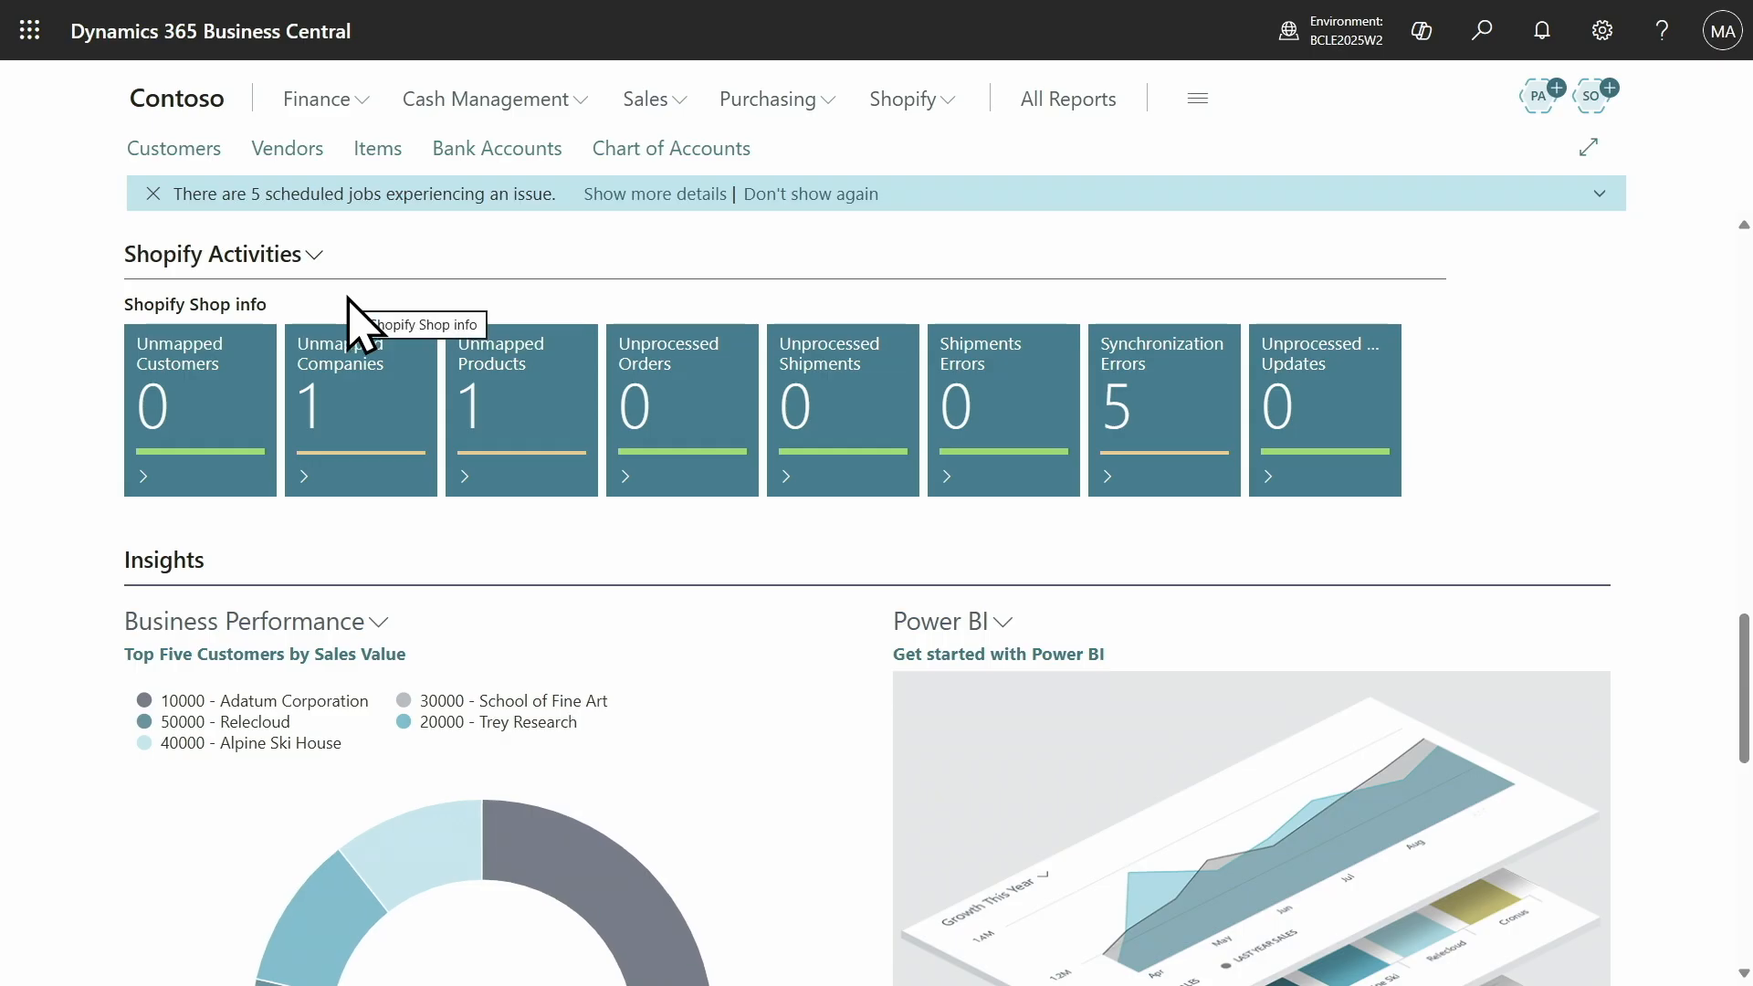
Open the TROUBLESHOOT shop card and turn off Run Syncs in Background.
click(159, 153)
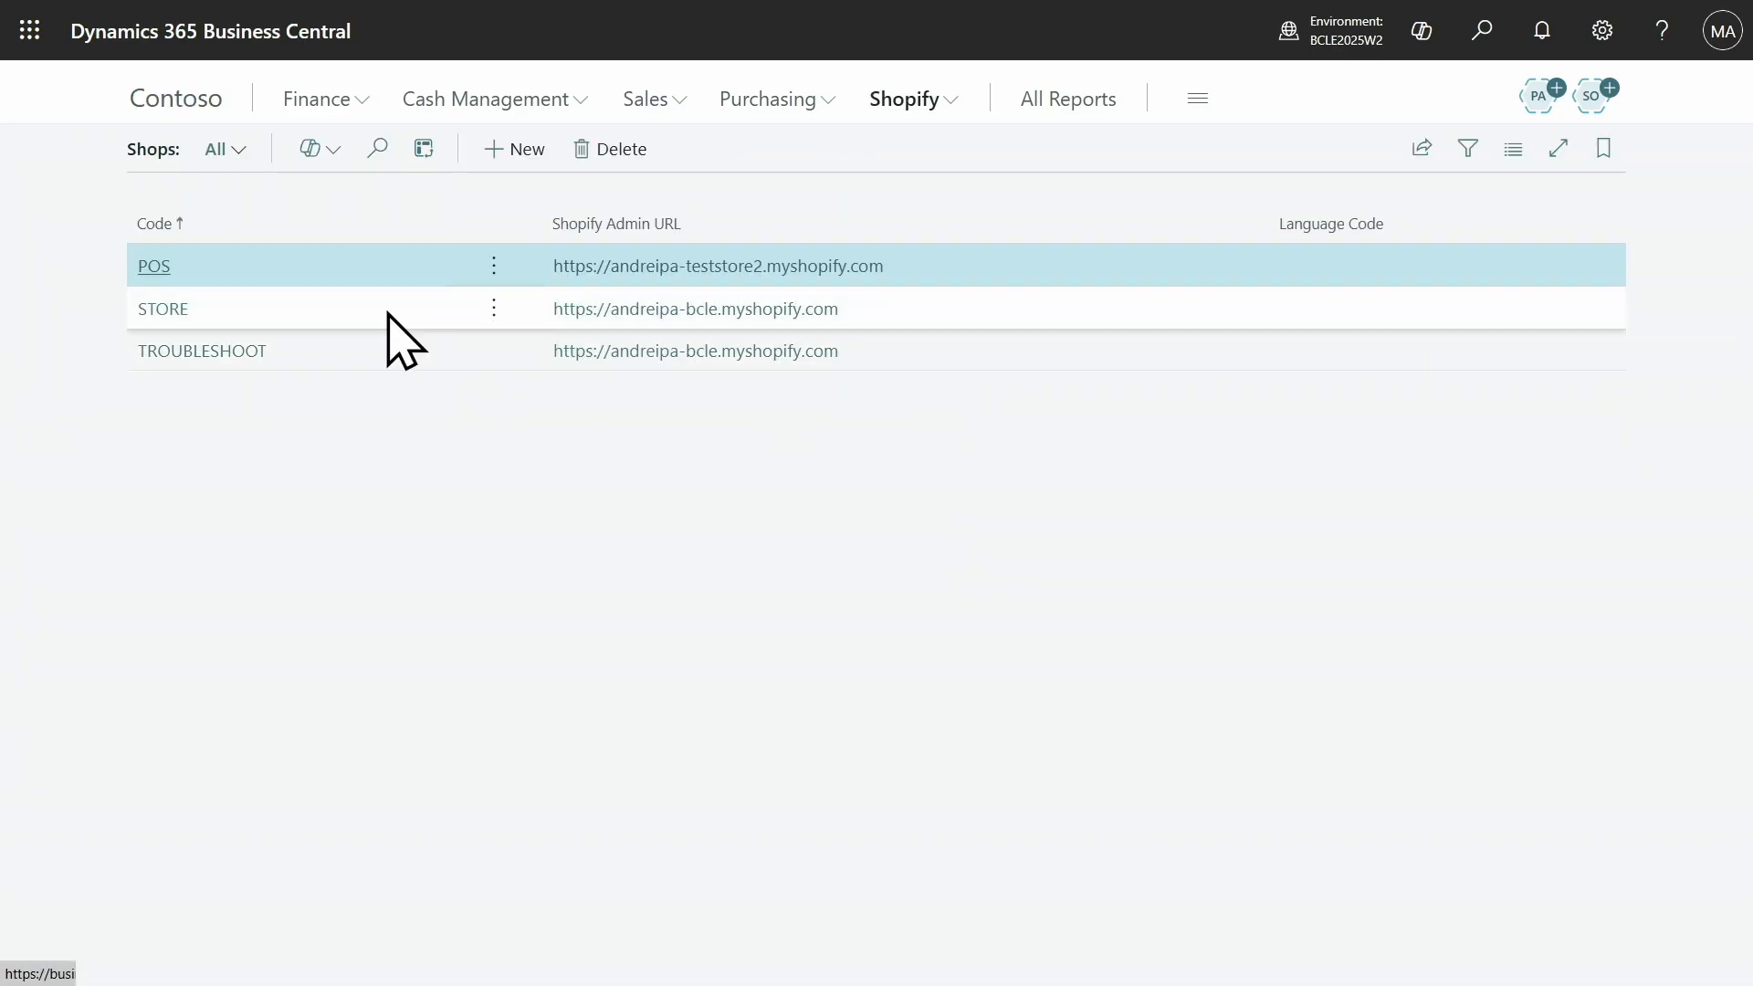
click(200, 353)
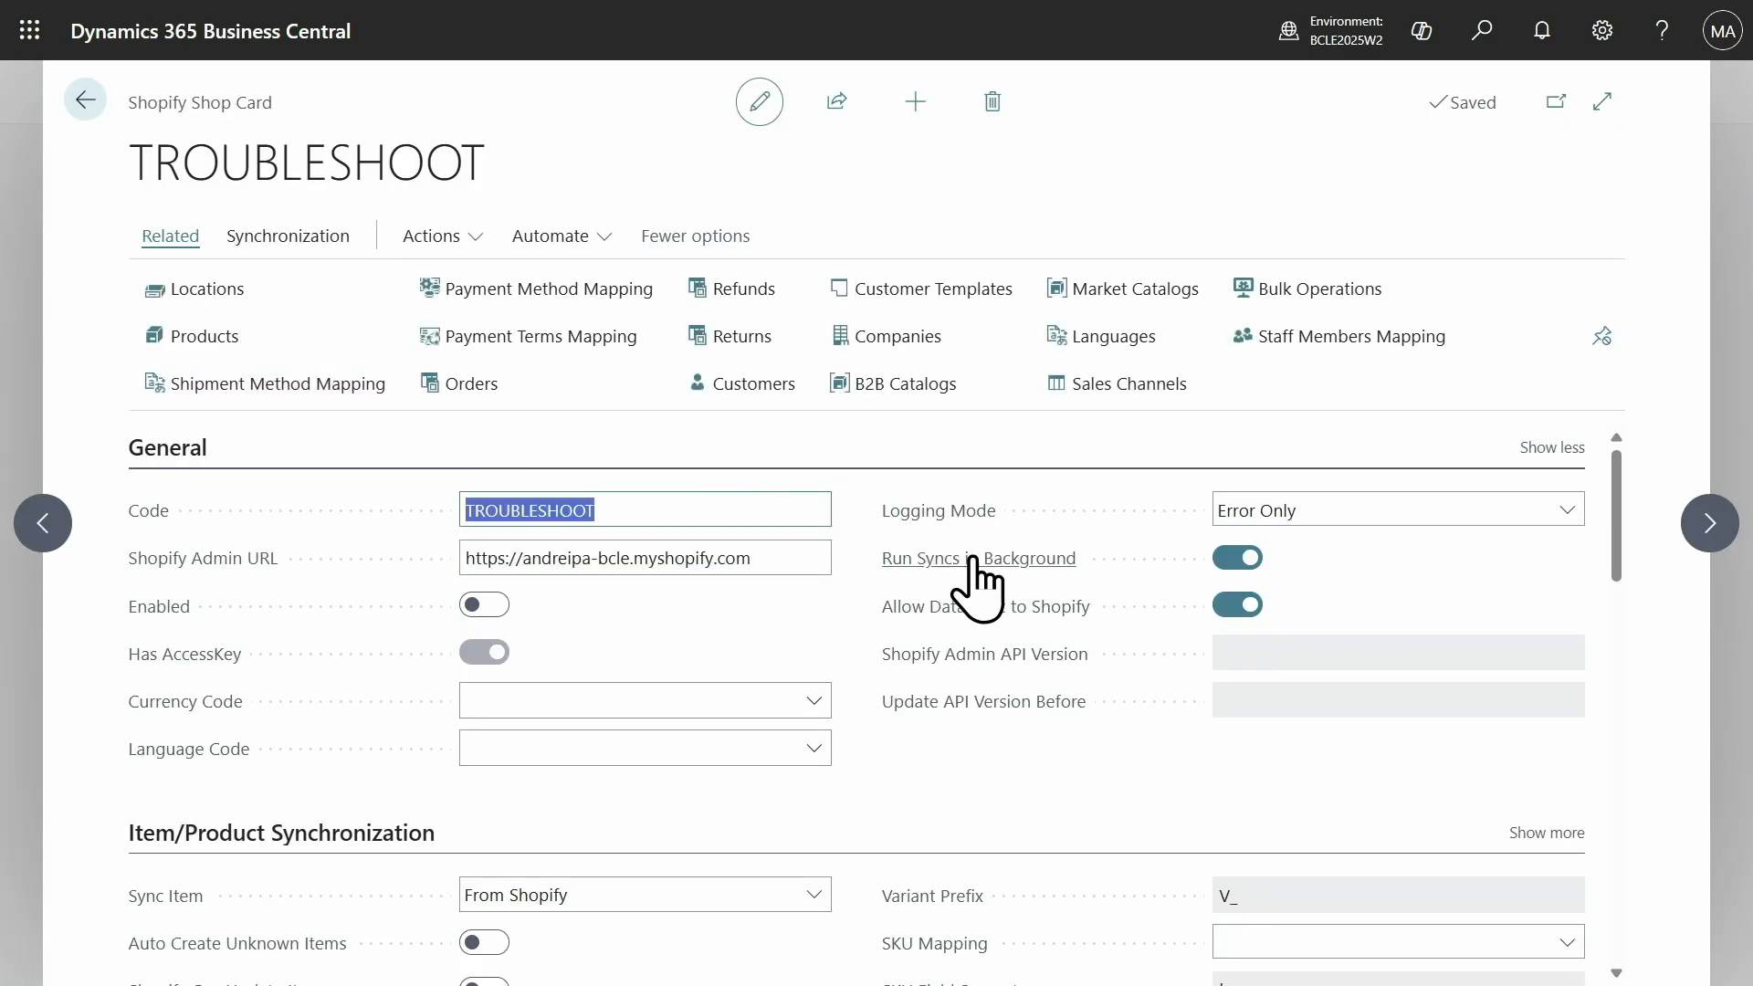
mouse_move(975, 587)
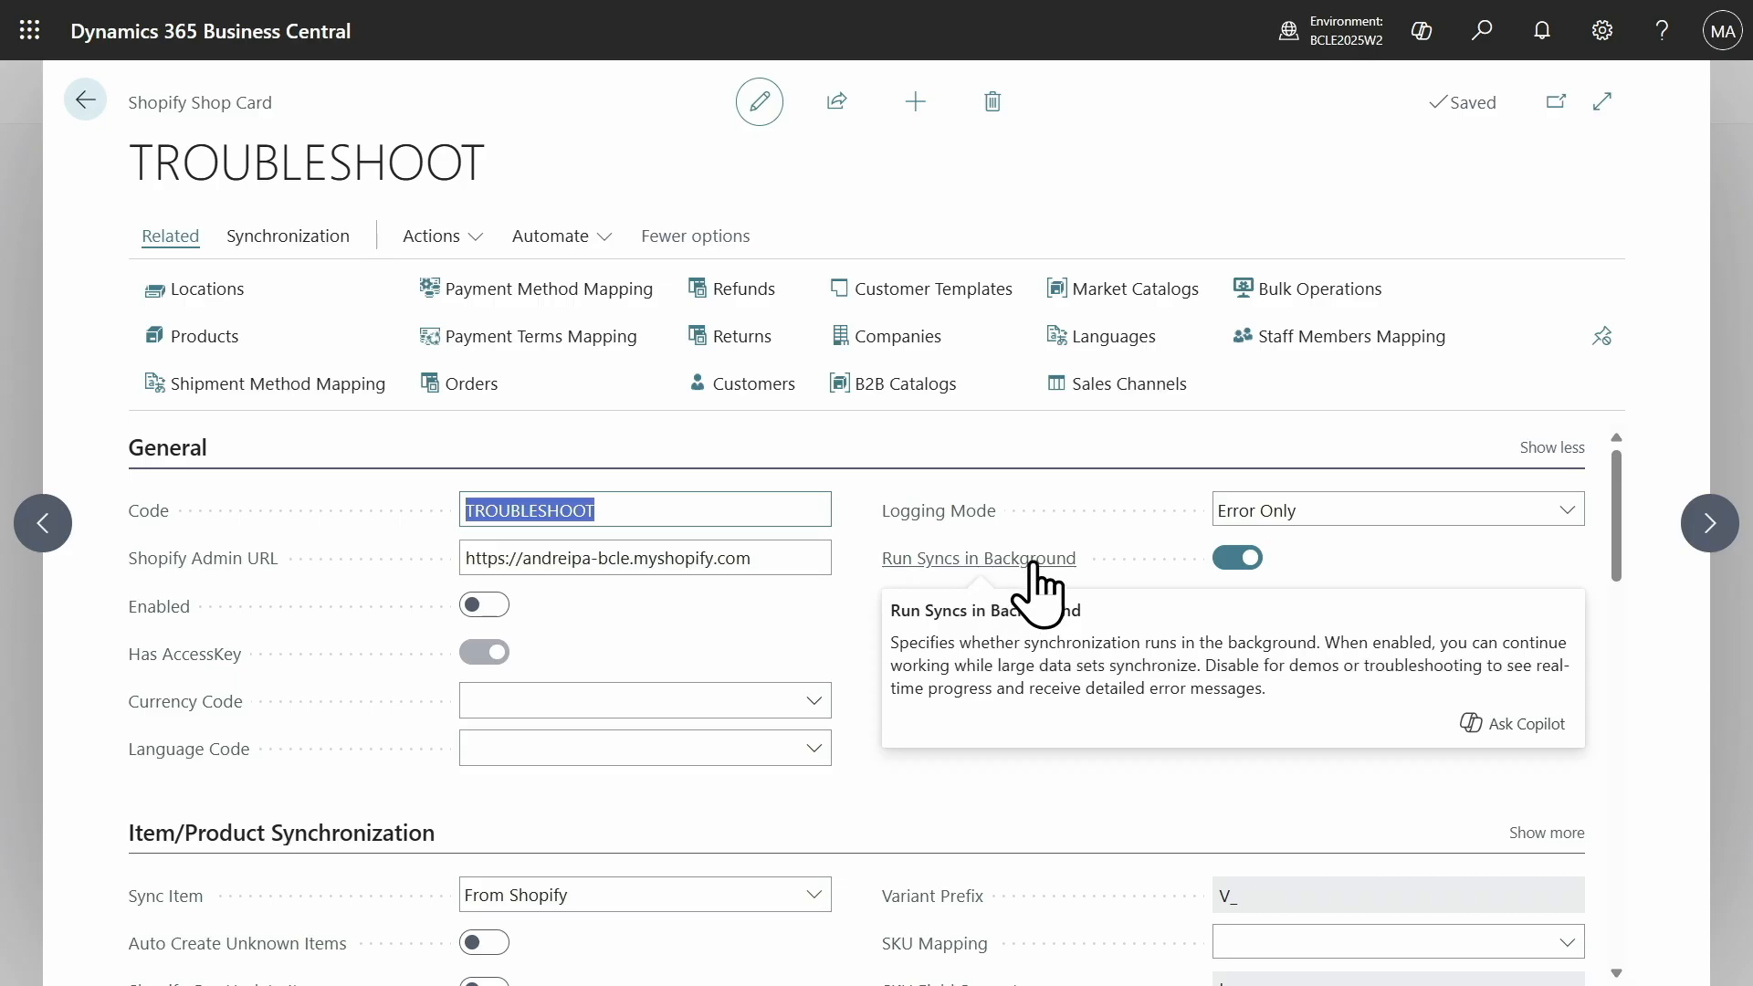
click(1239, 559)
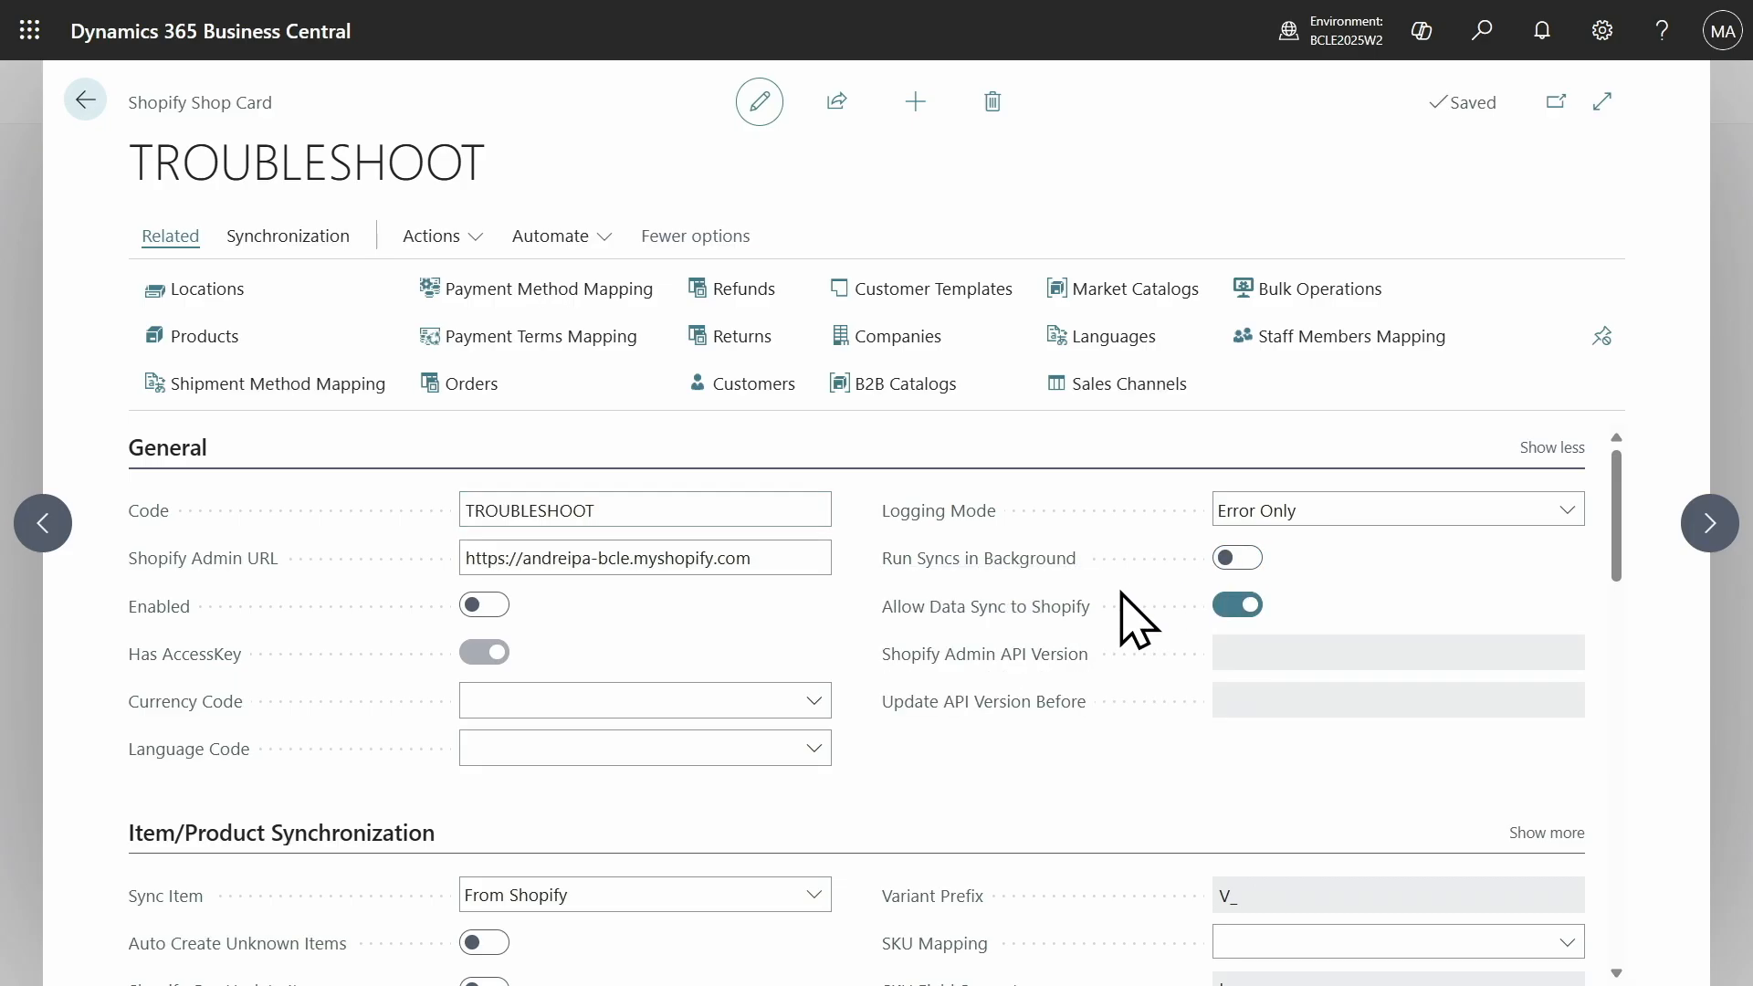
Try to sync products in the foreground, check the options for sharing the error details, and close the error message.
click(261, 239)
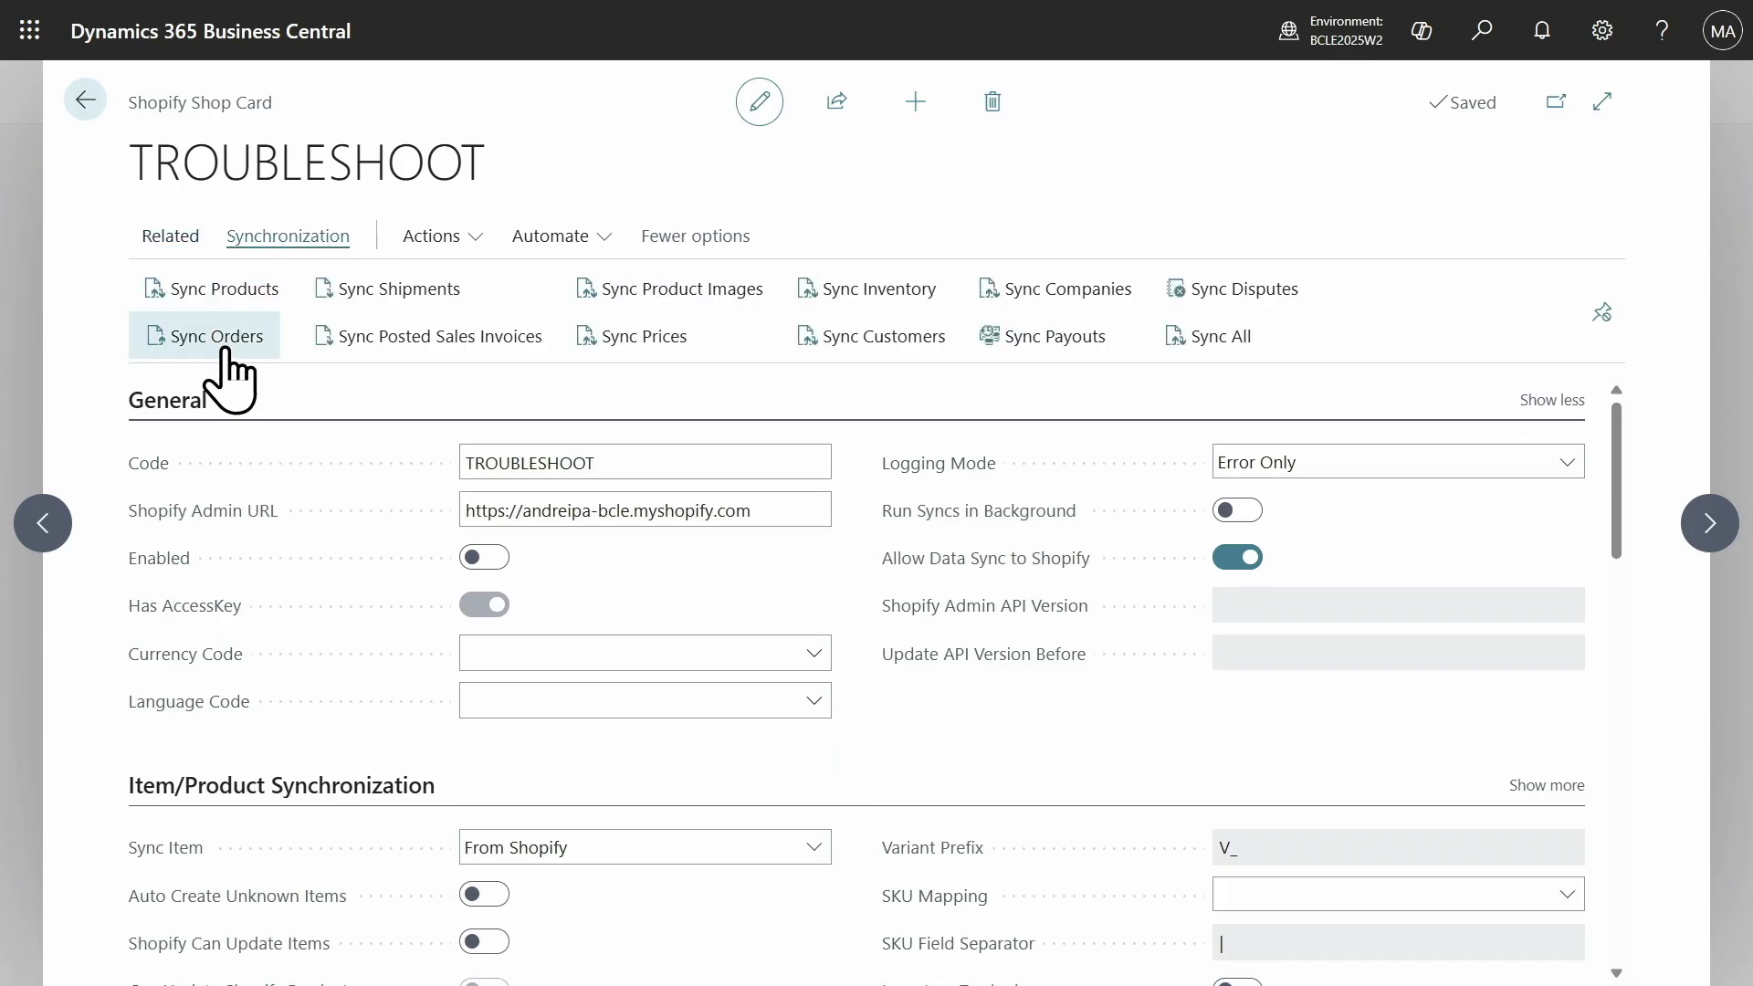
click(217, 293)
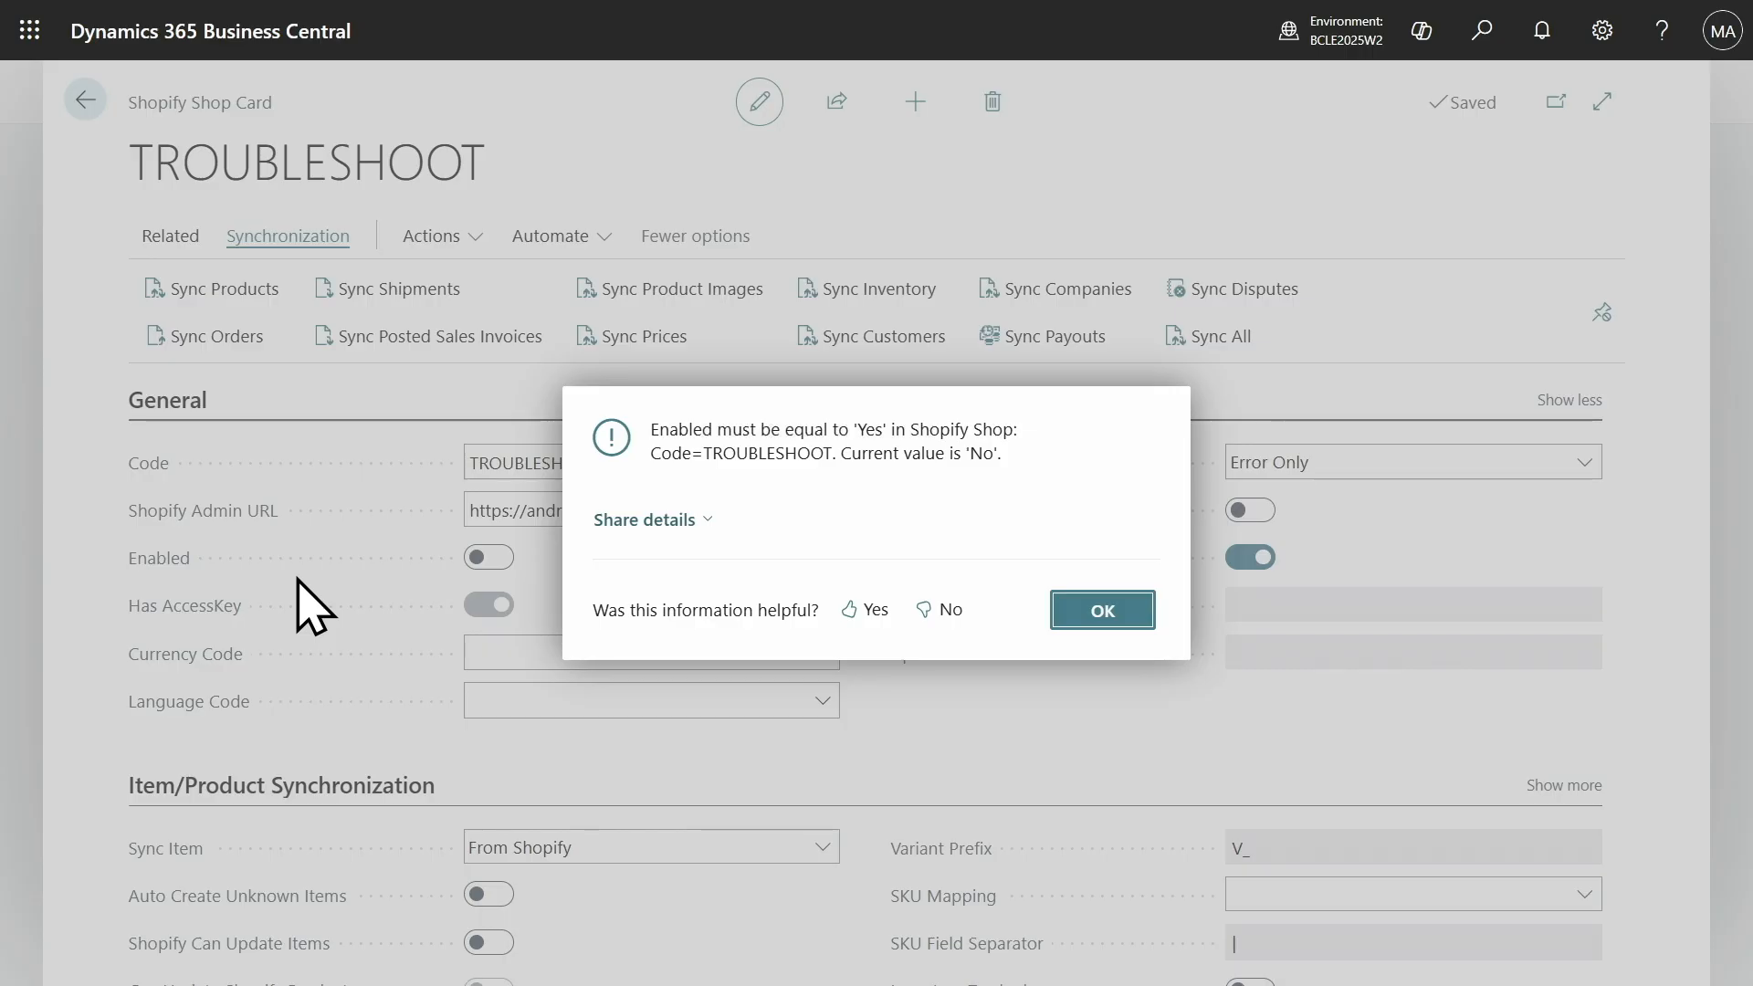
click(701, 521)
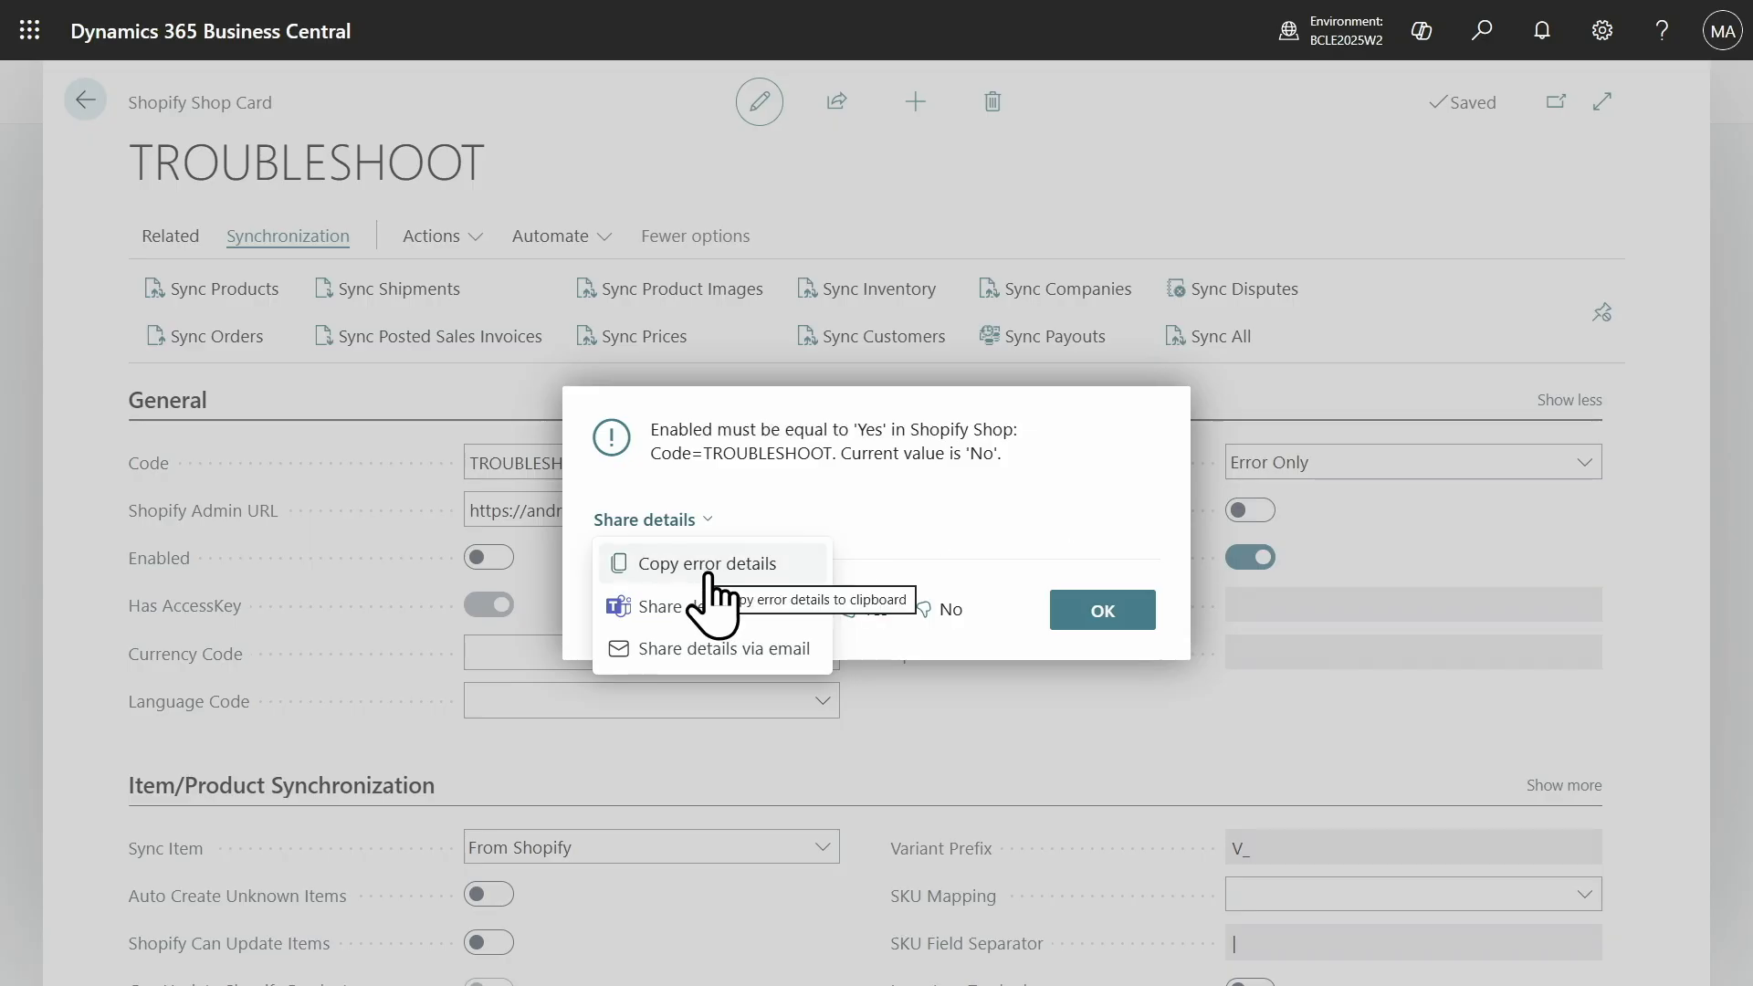
click(908, 548)
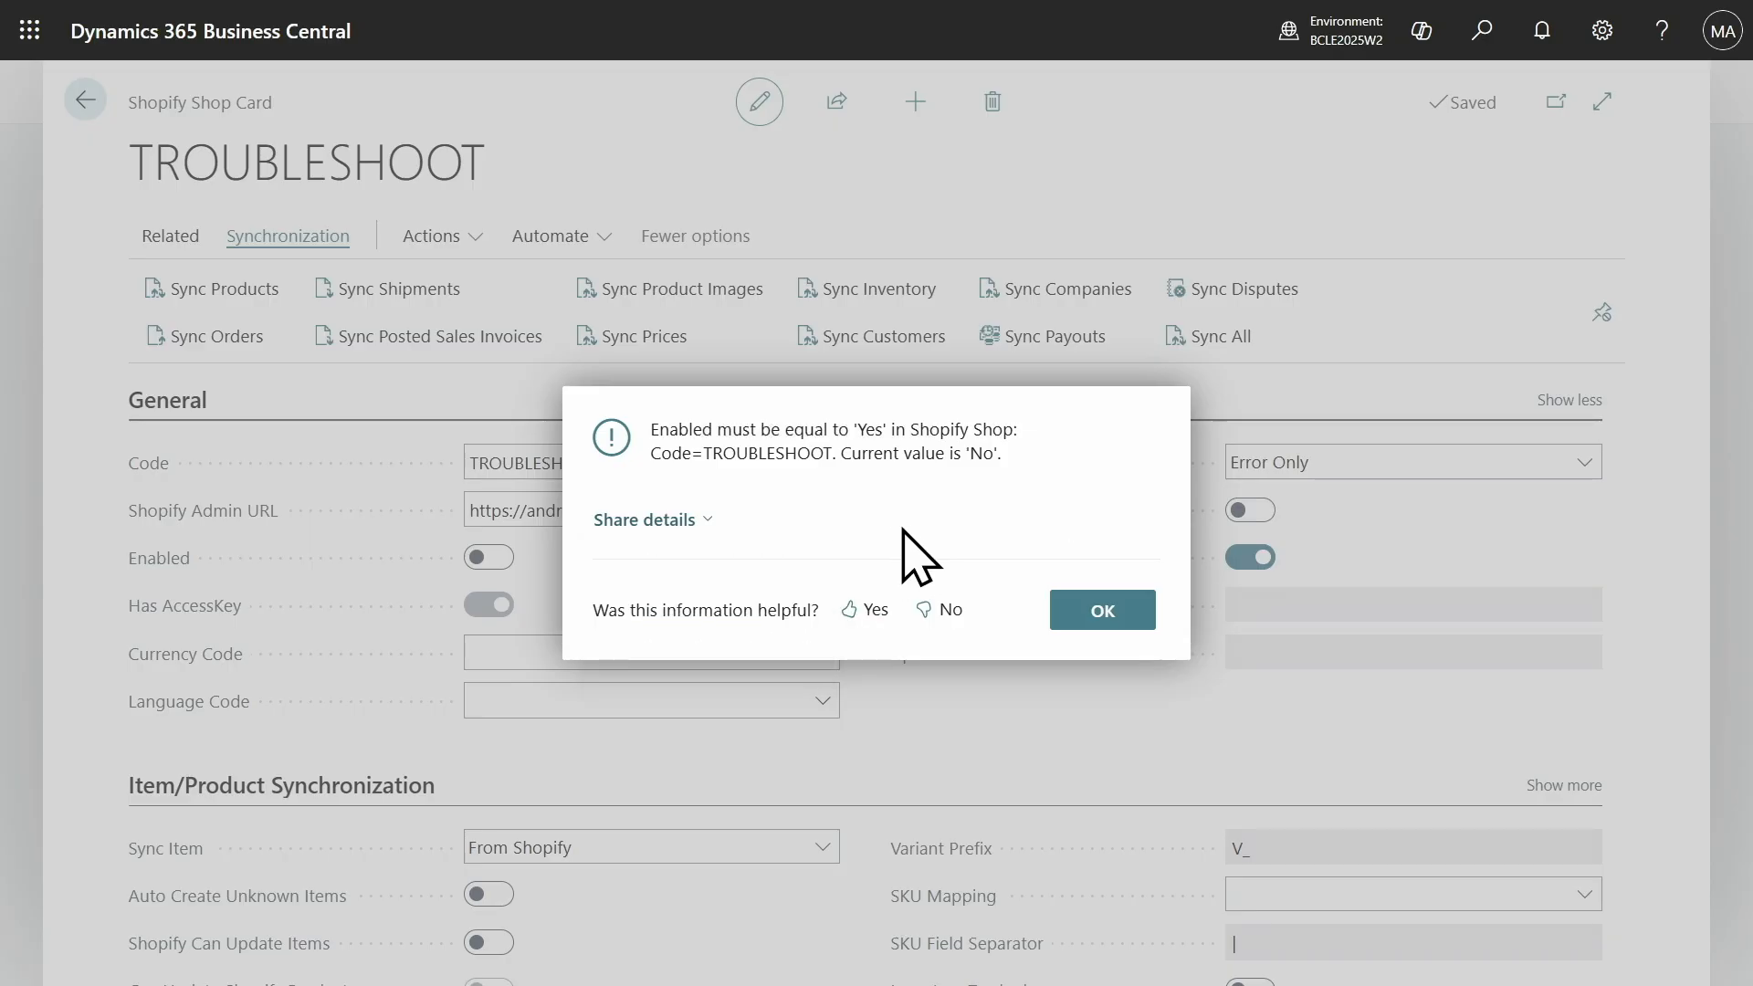
click(1107, 611)
Enable the TROUBLESHOOT shop and set its Logging Mode to All.
click(498, 559)
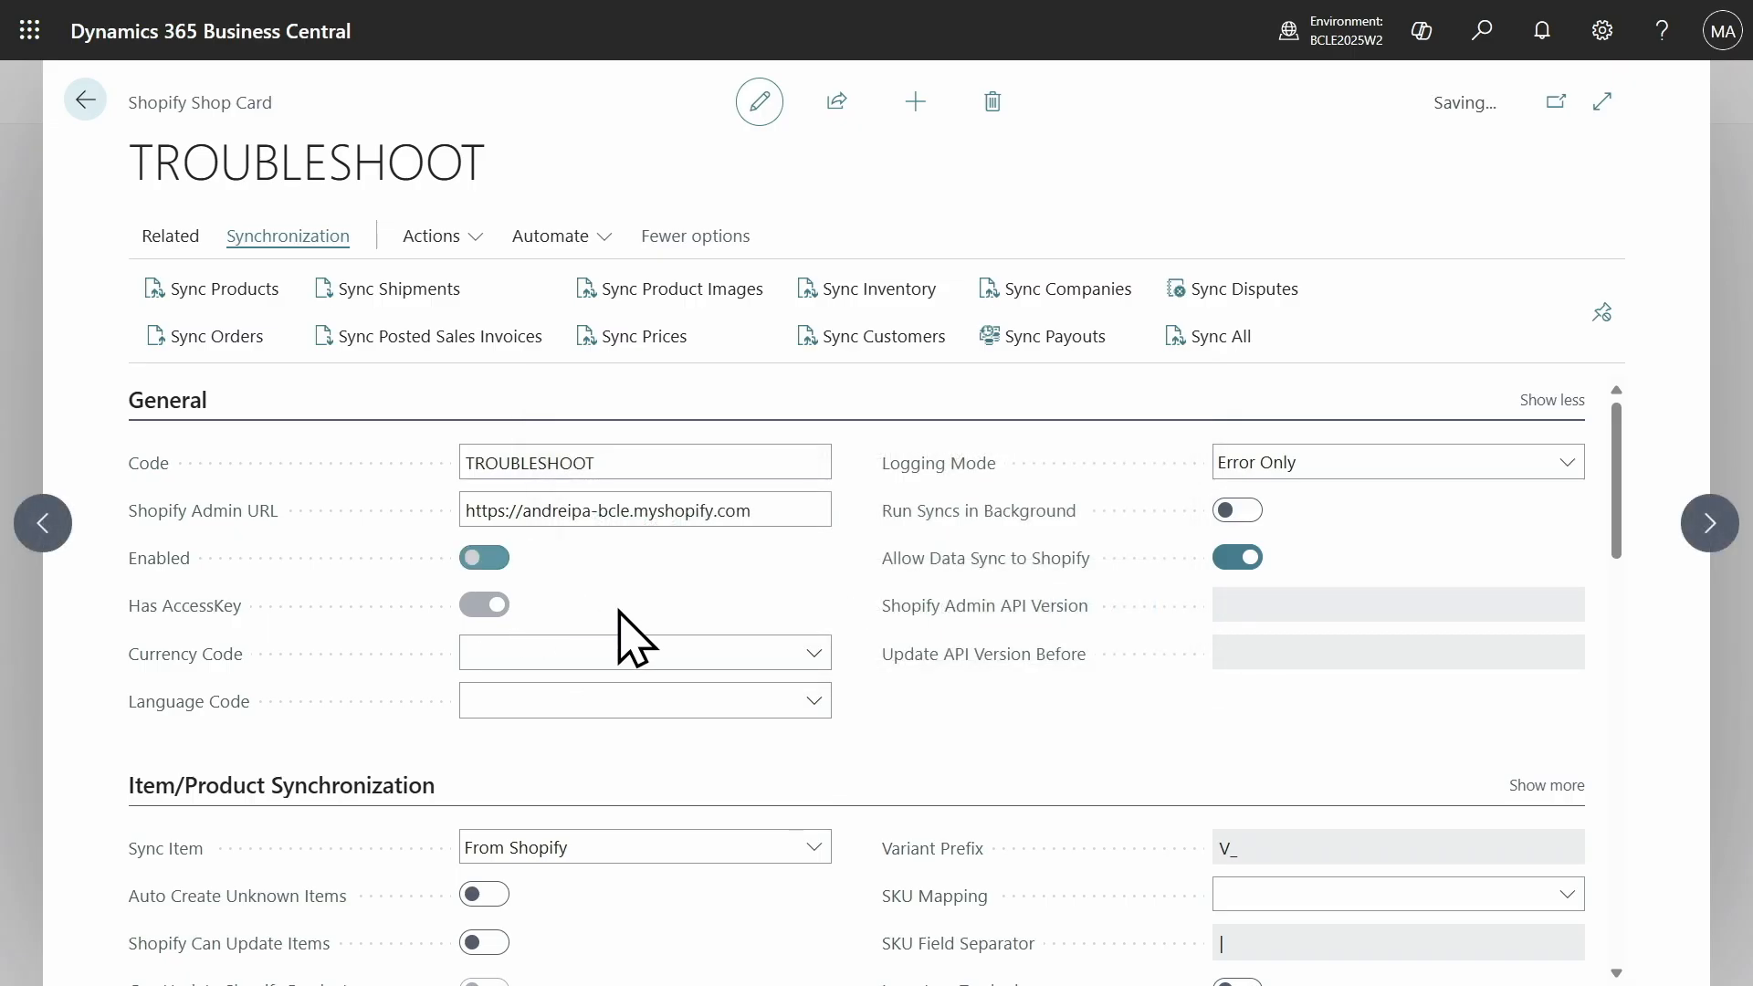
click(1011, 809)
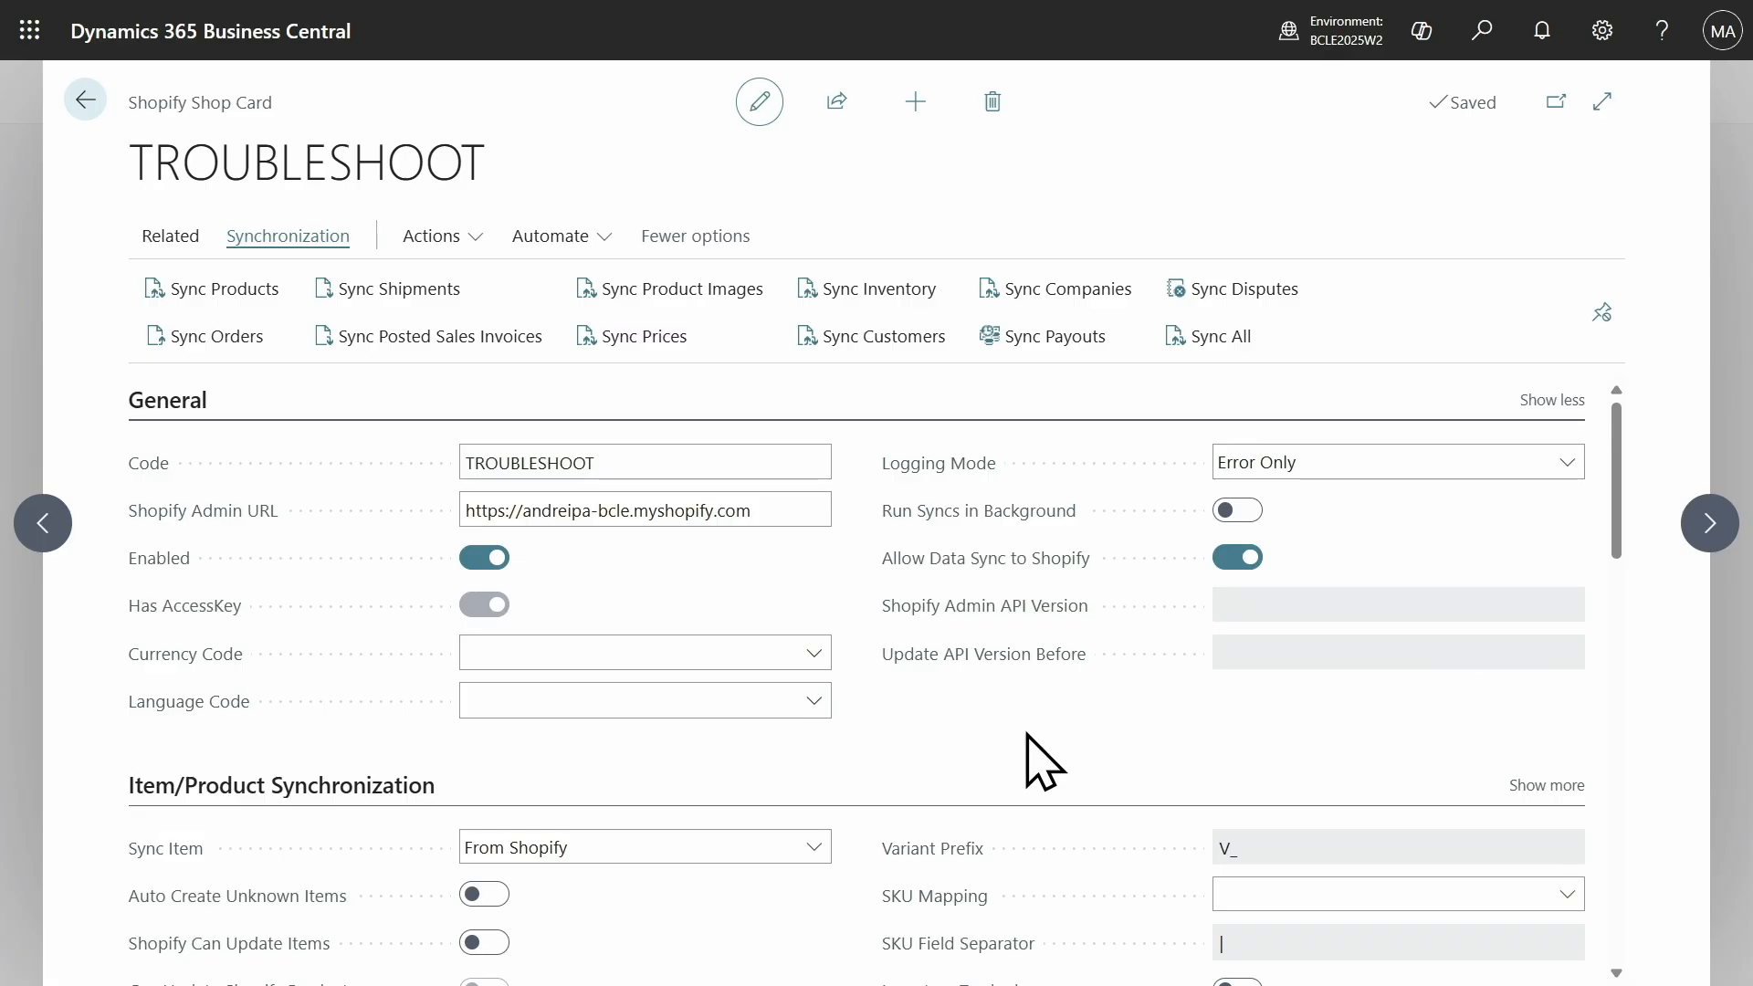
click(1361, 465)
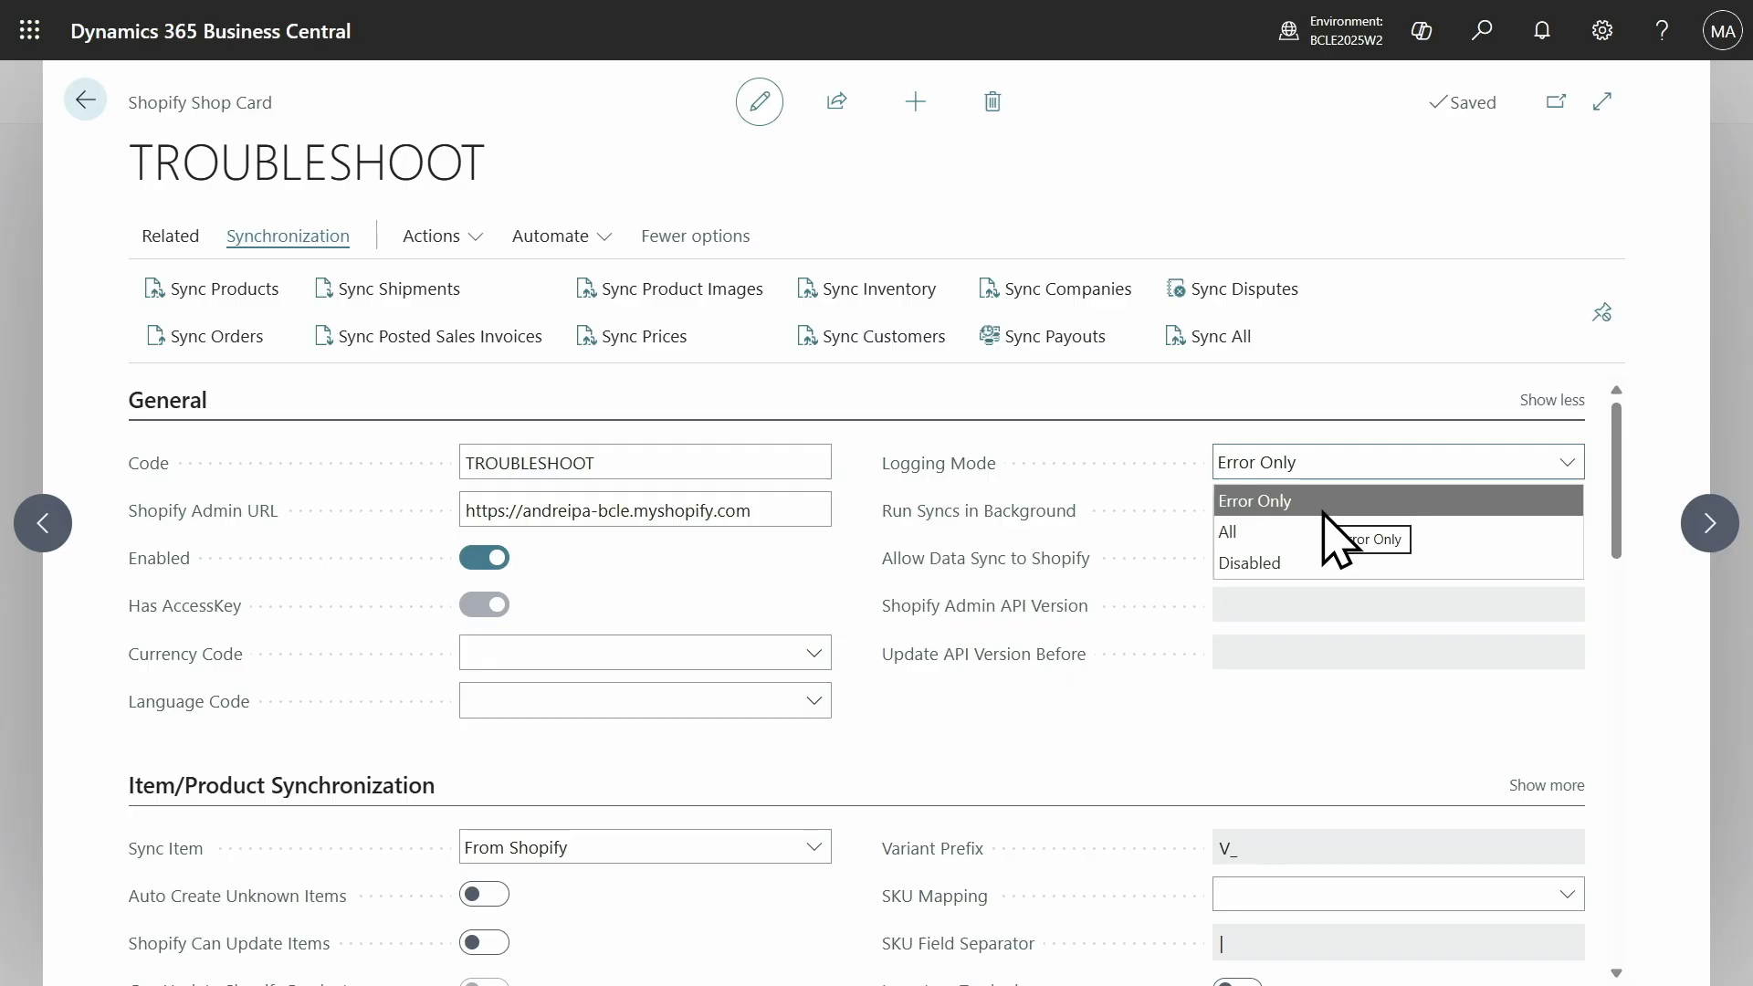
click(1251, 534)
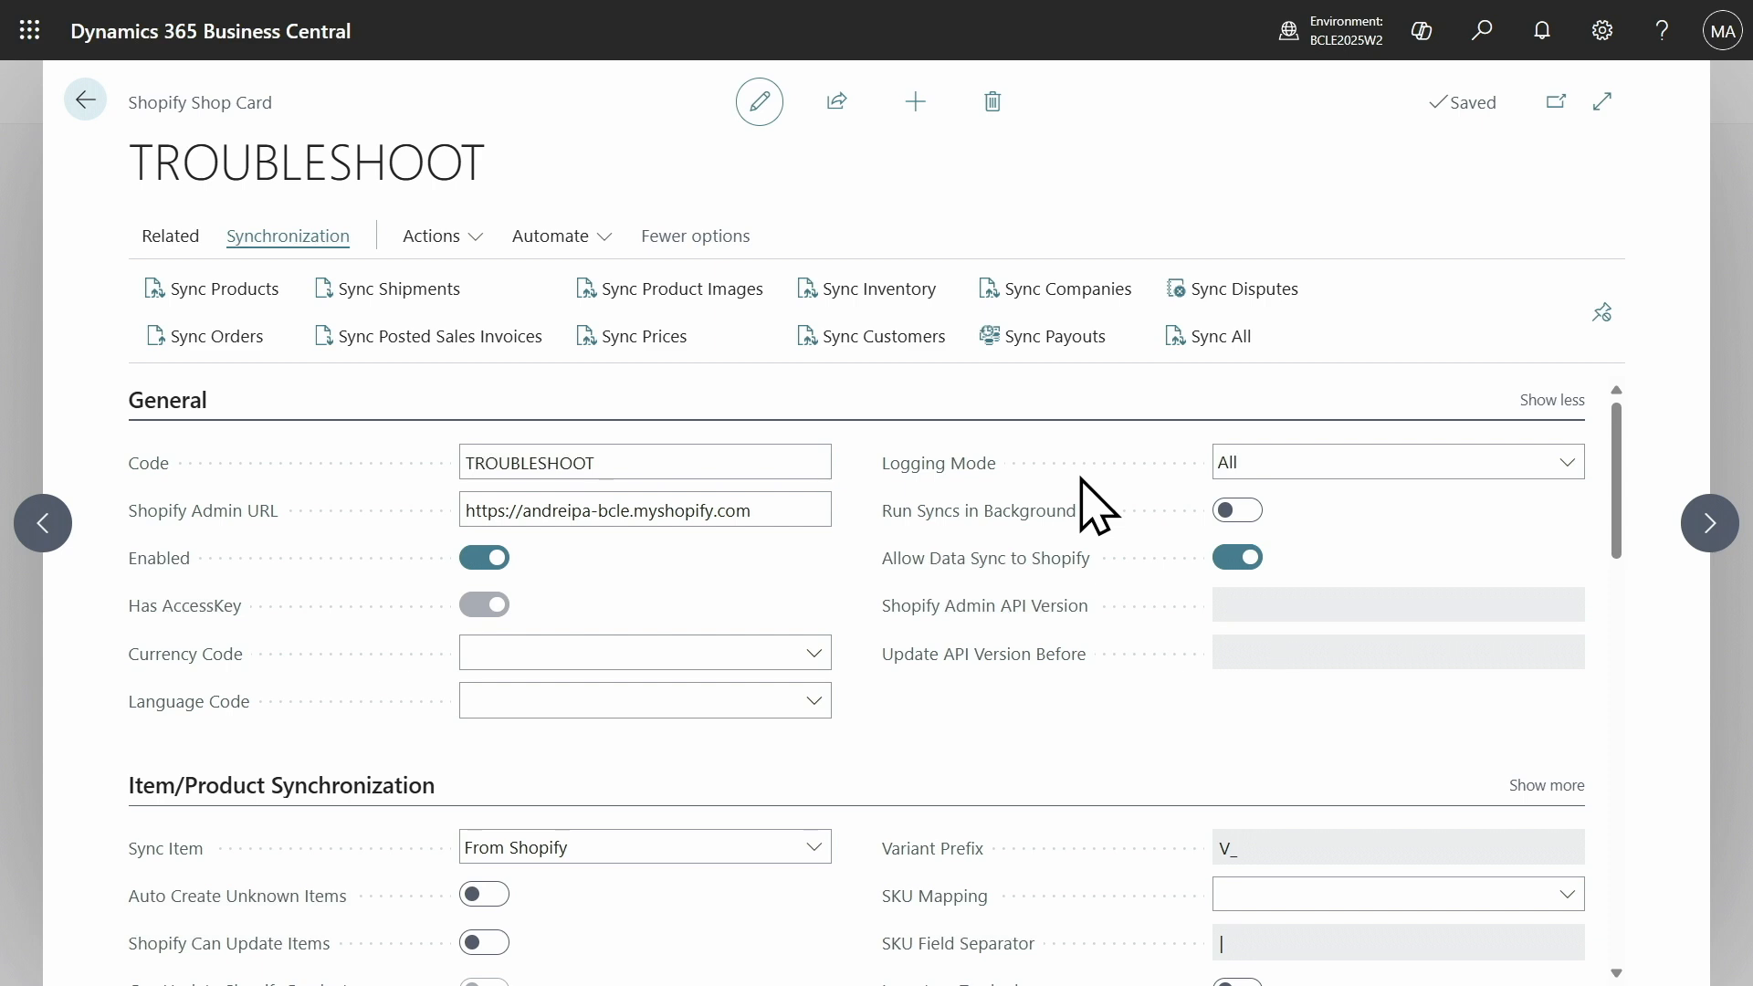
From the Shopify customers list, try to add the Export Issue customer to Shopify with shop code STORE.
click(181, 230)
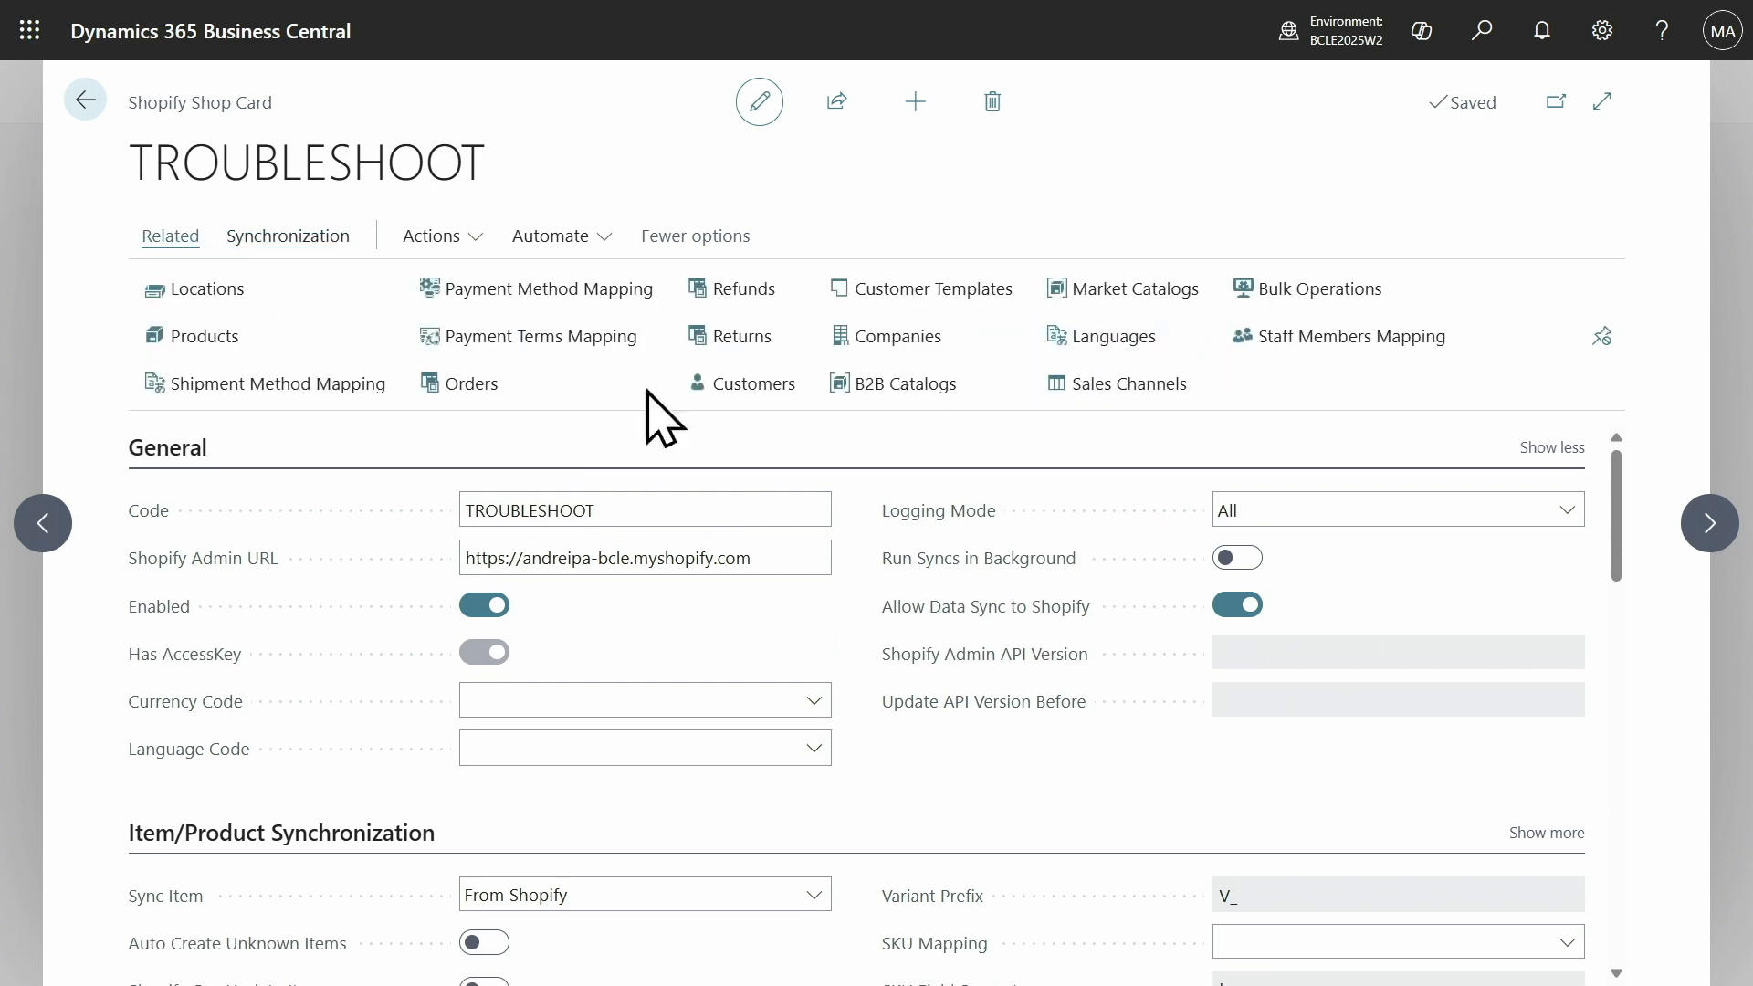
click(712, 391)
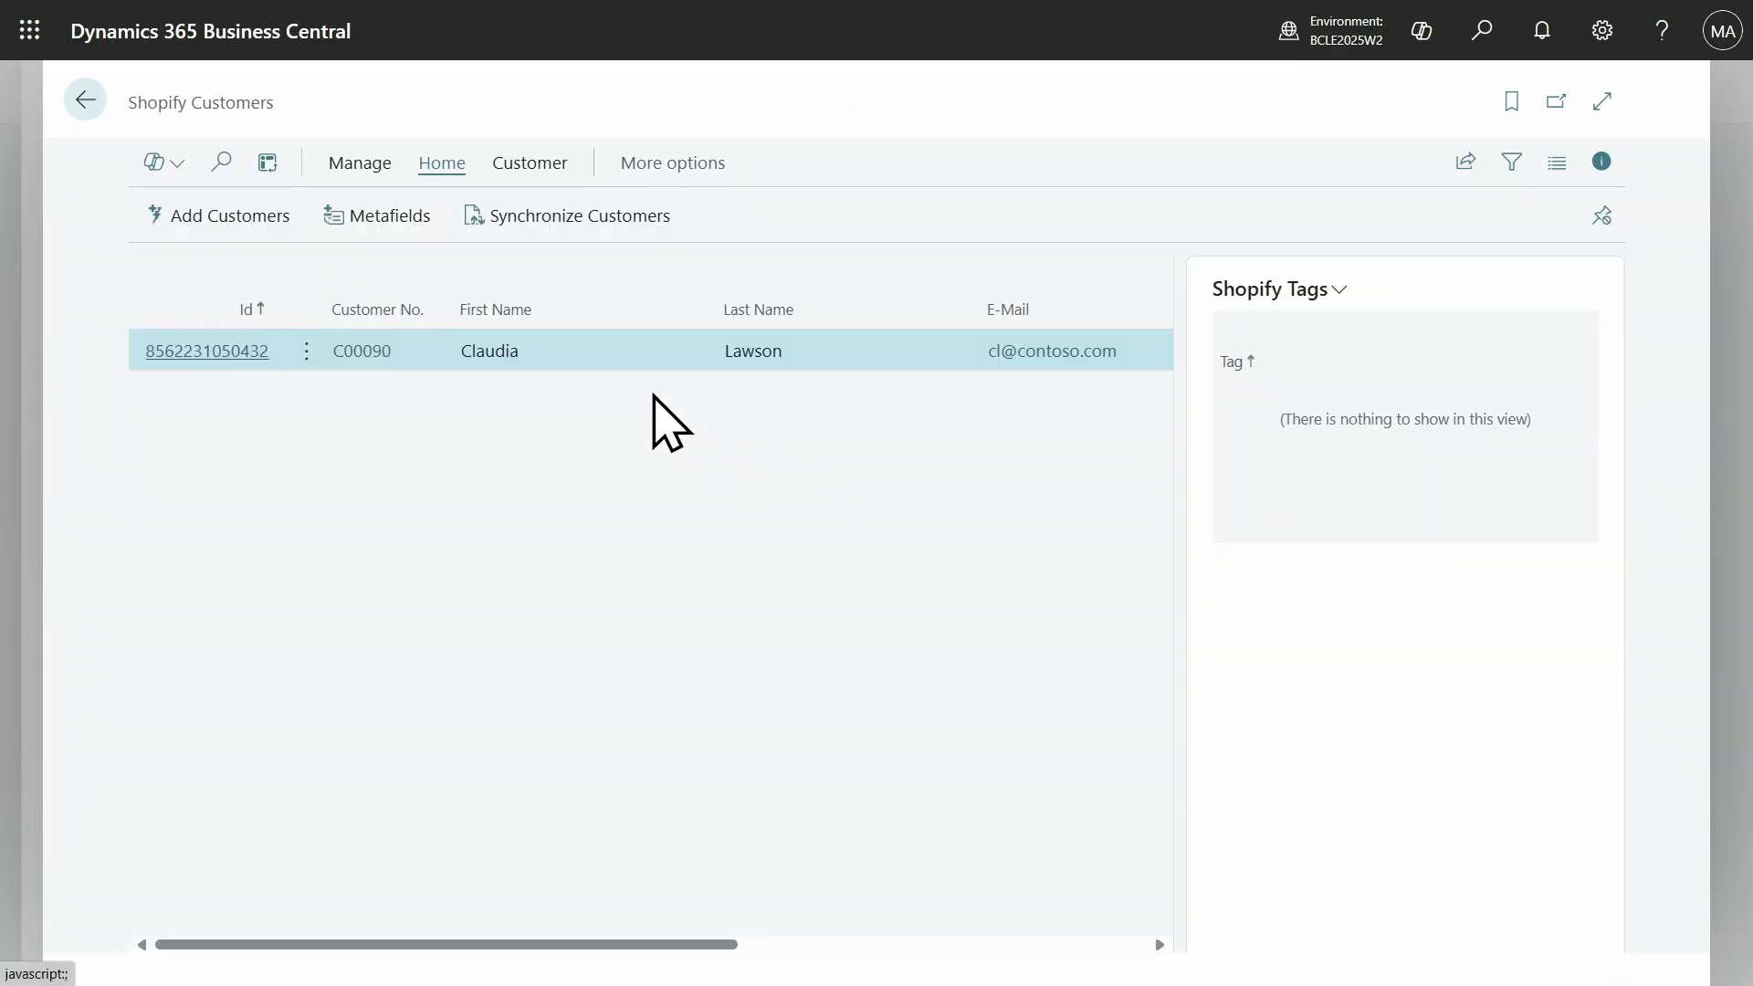
click(249, 227)
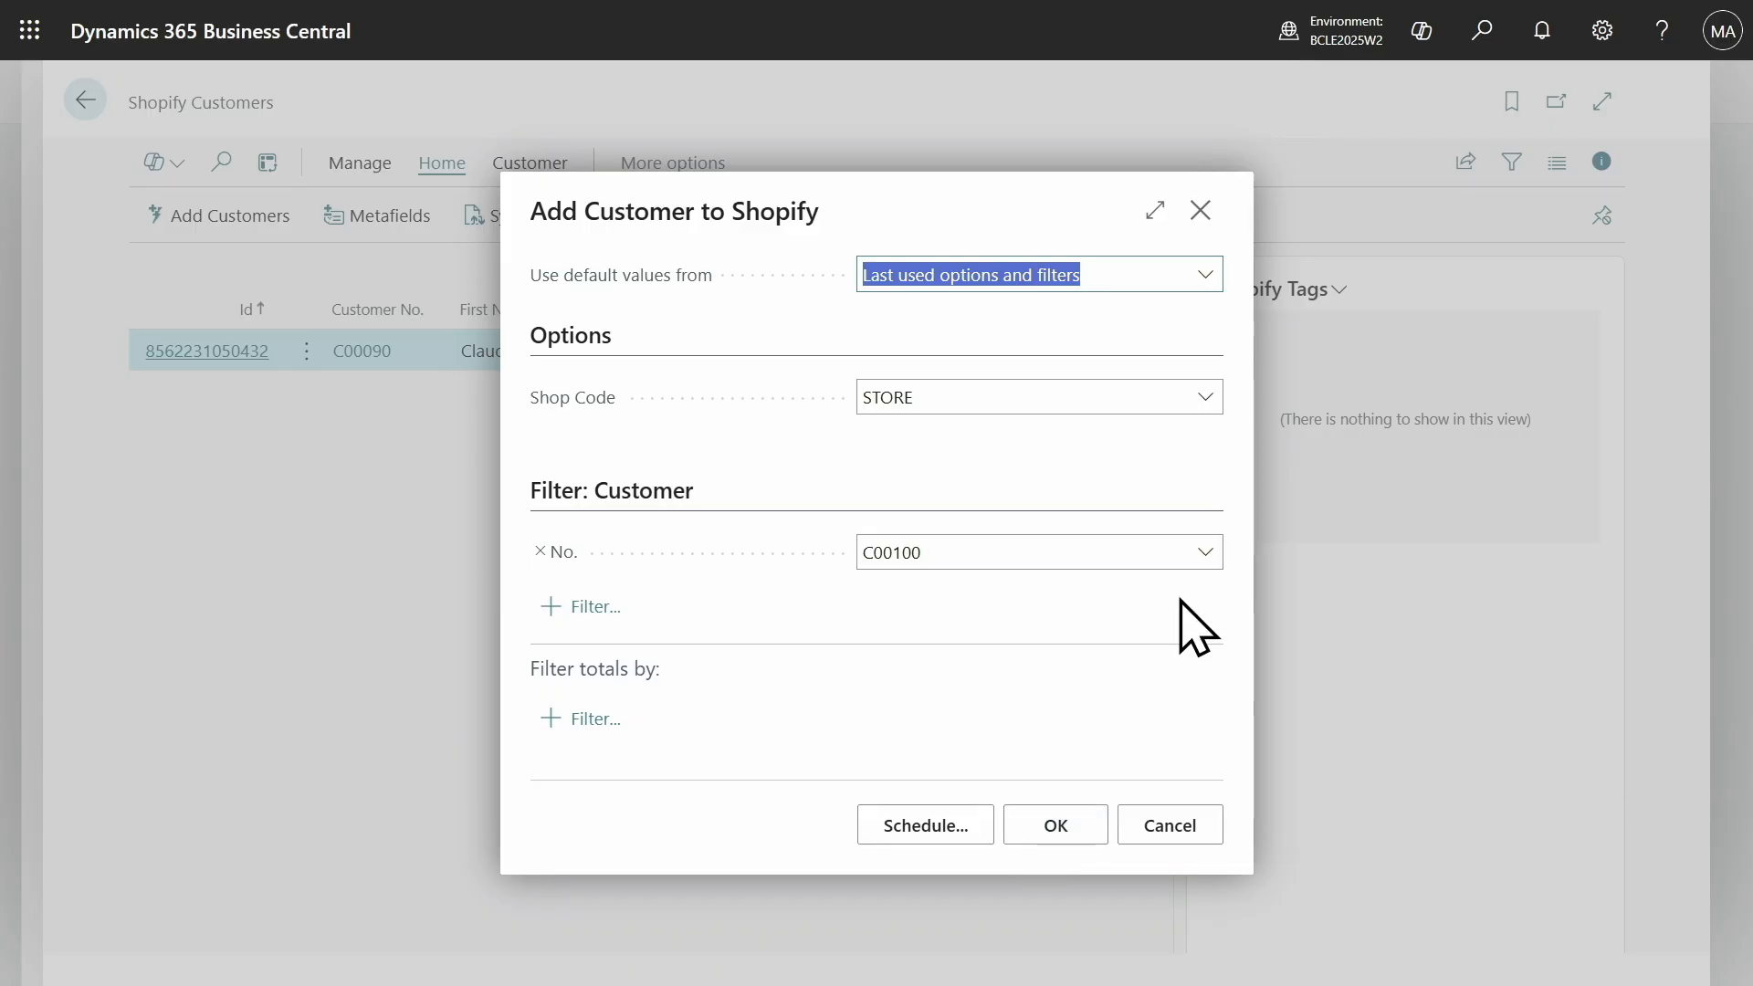
click(1204, 554)
key(ctrl+c)
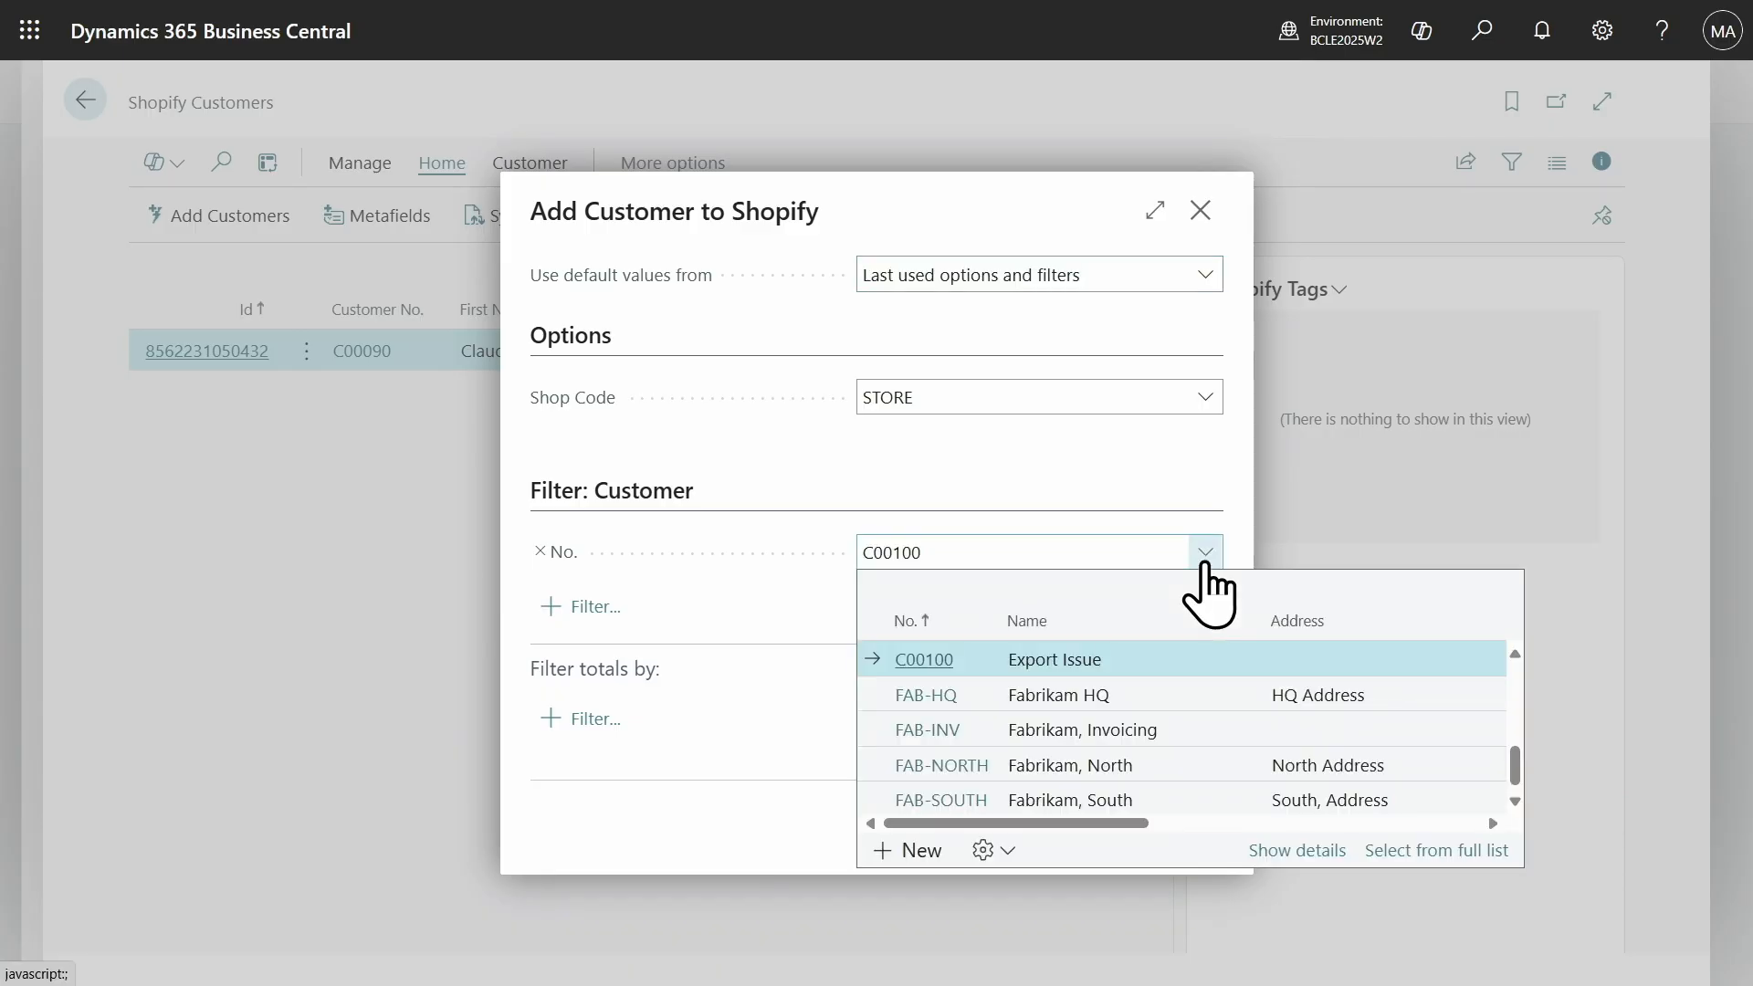
click(1205, 559)
click(1057, 826)
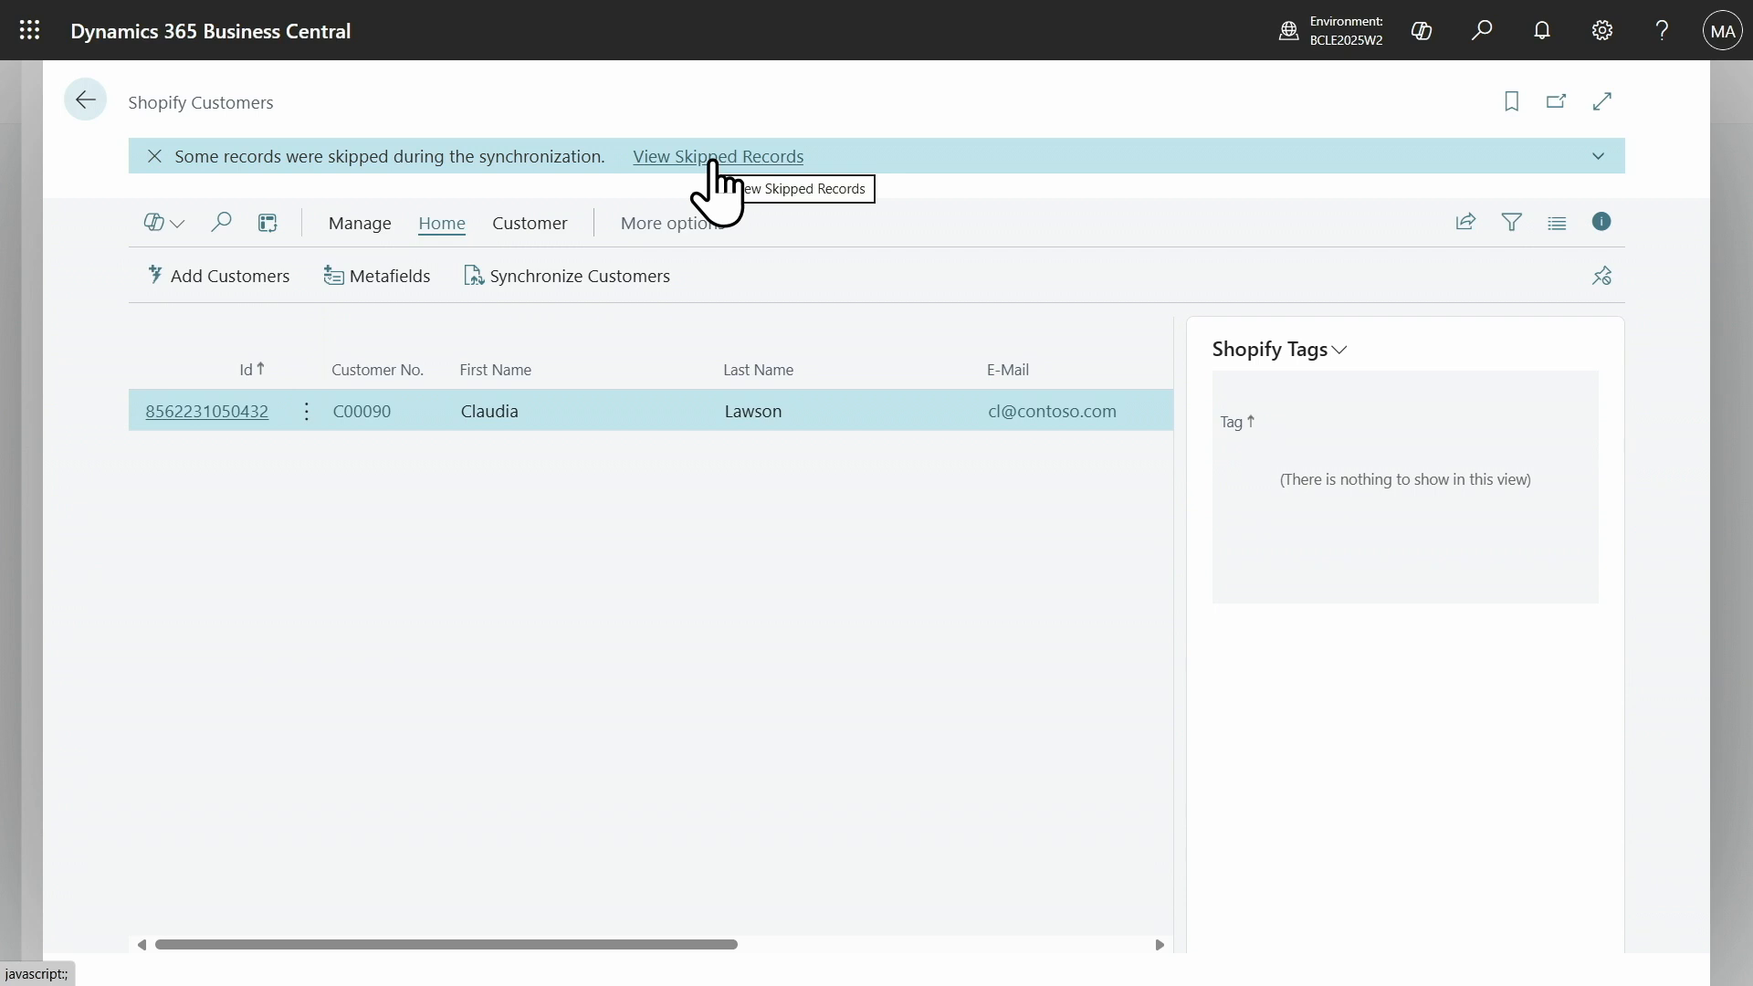
View the skipped records, open the Export Issue customer's card and fill in the customer's email address.
click(714, 158)
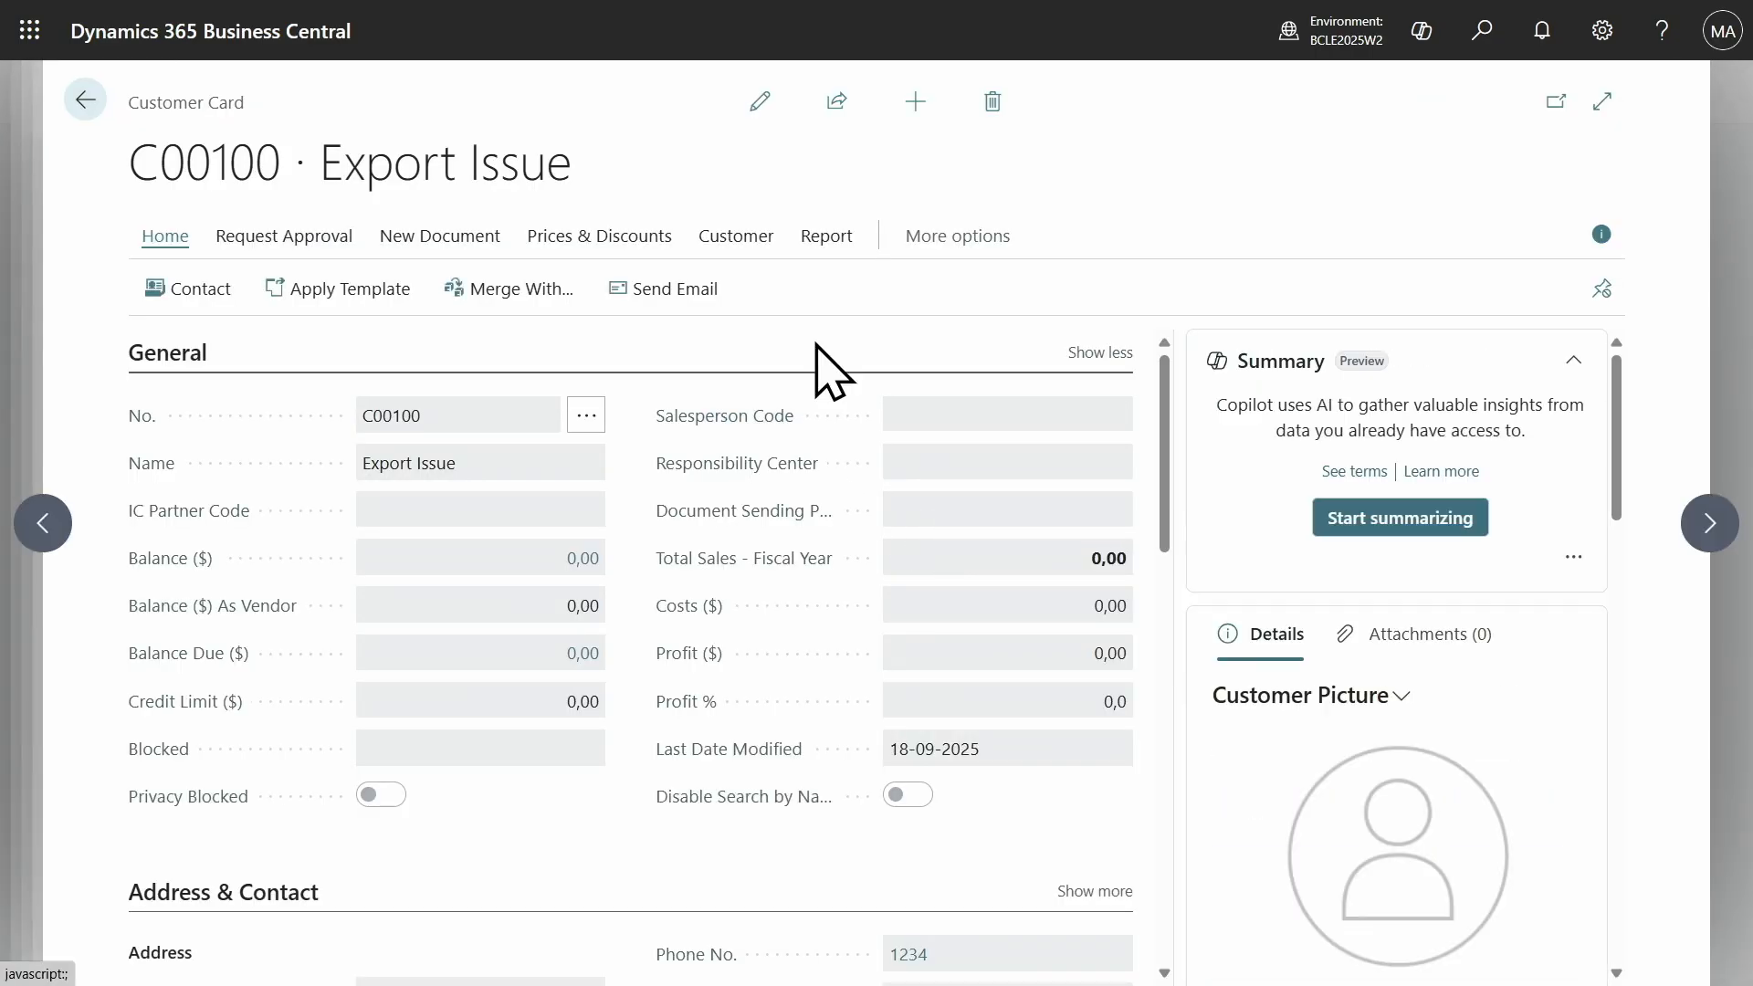
scroll(753, 639, down, 5)
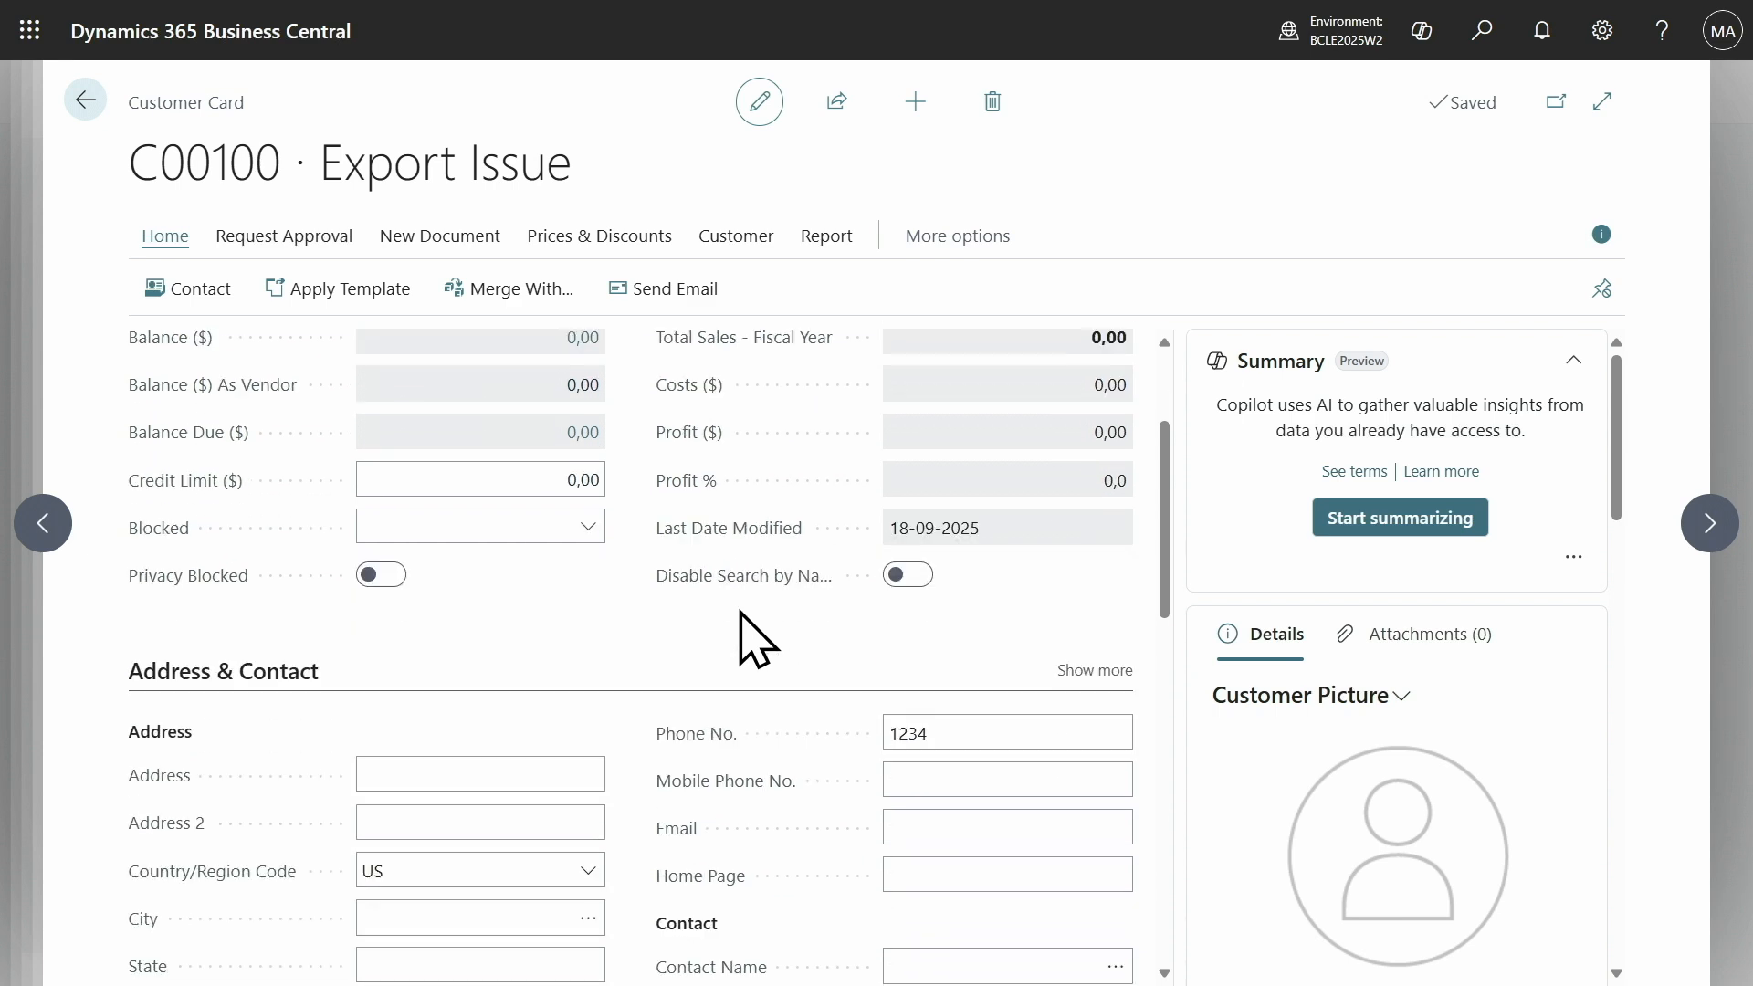
click(928, 592)
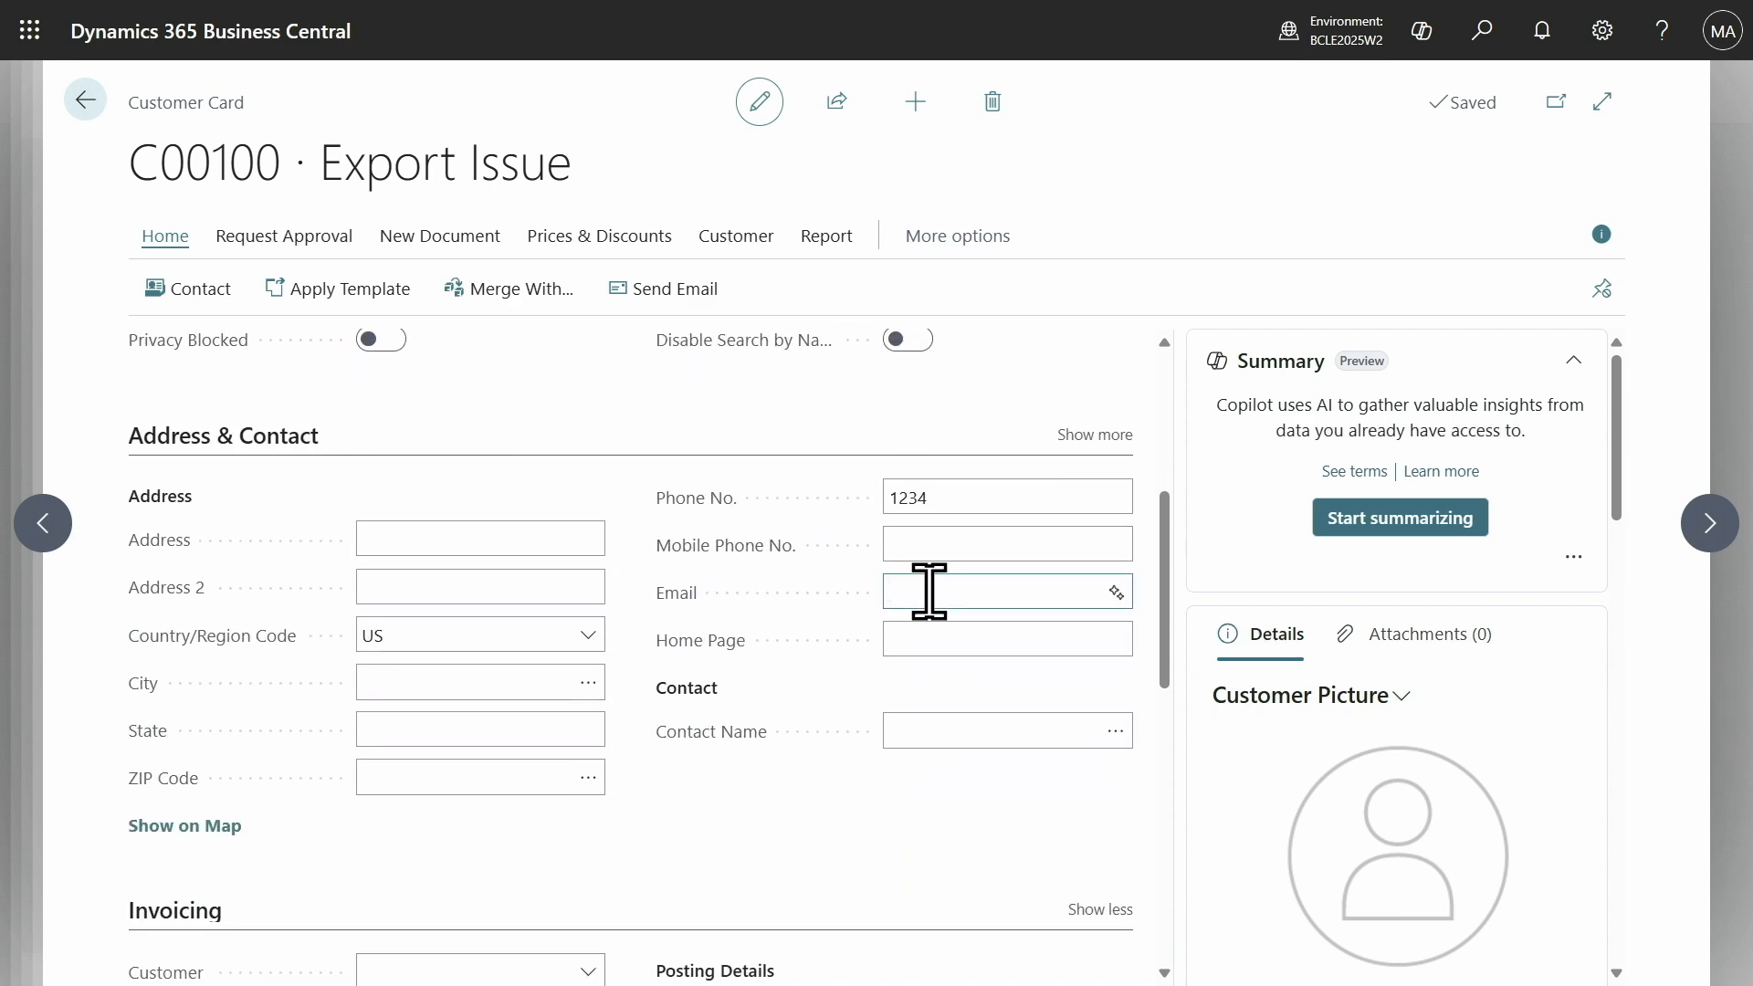
double_click(196, 161)
click(1004, 592)
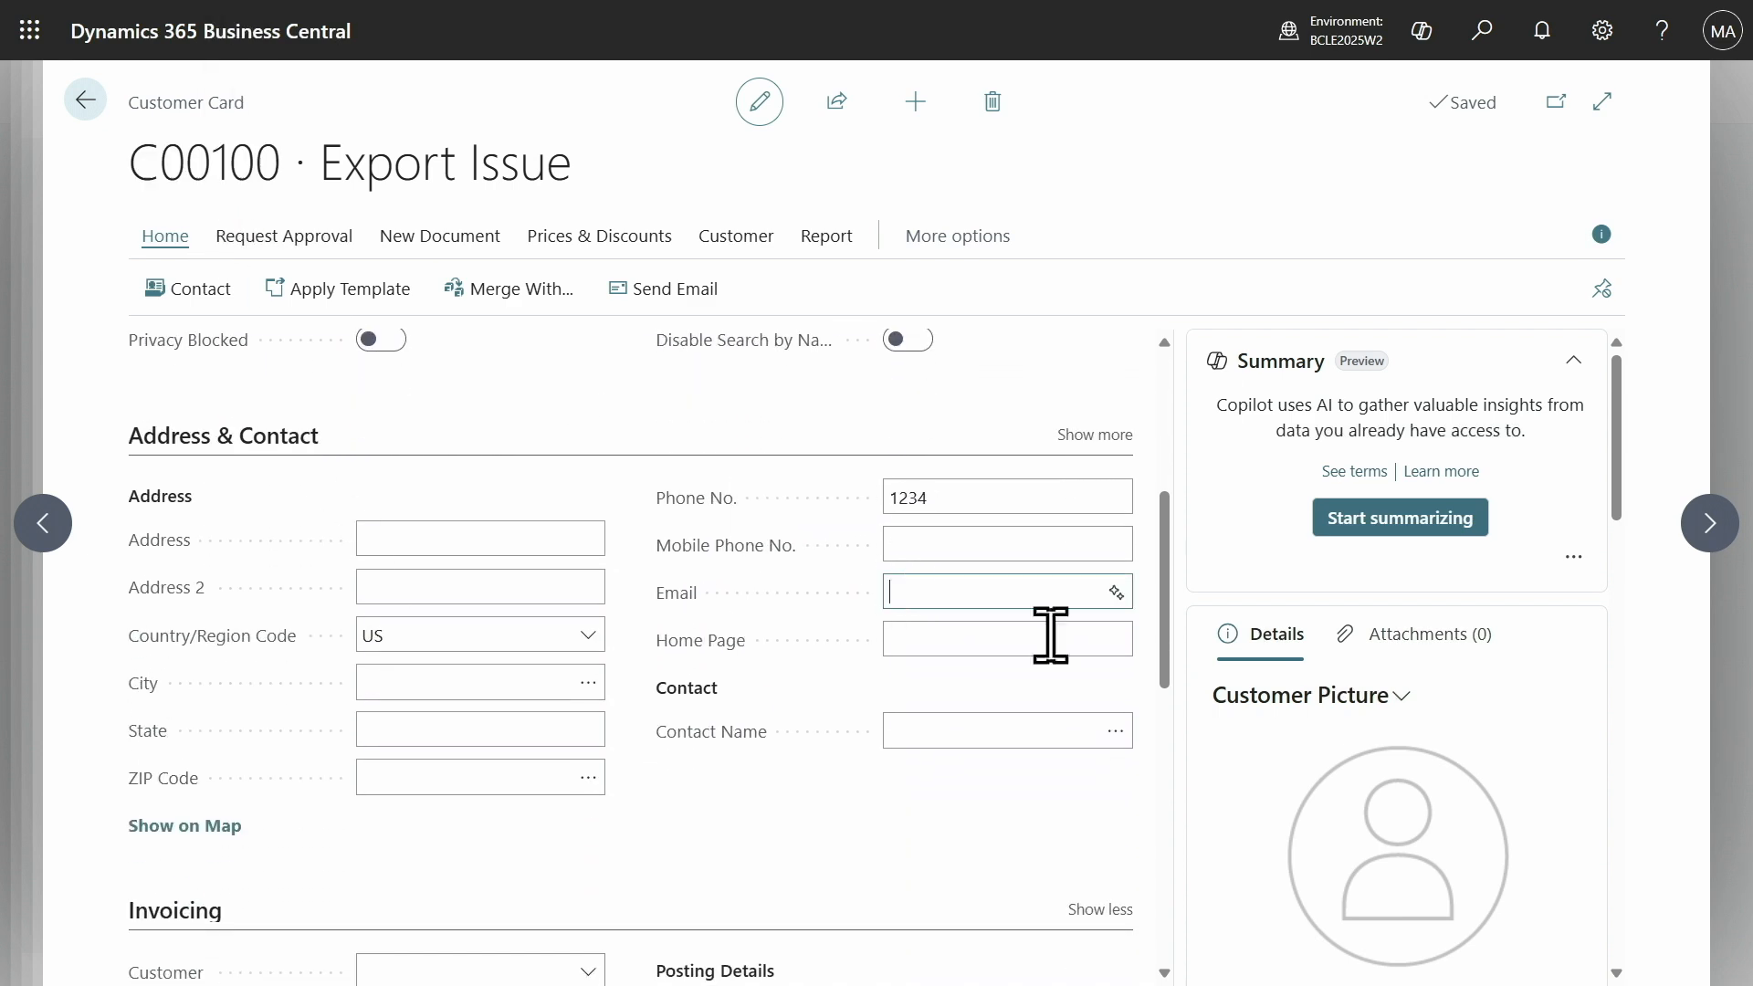
key(ctrl+v)
click(1092, 628)
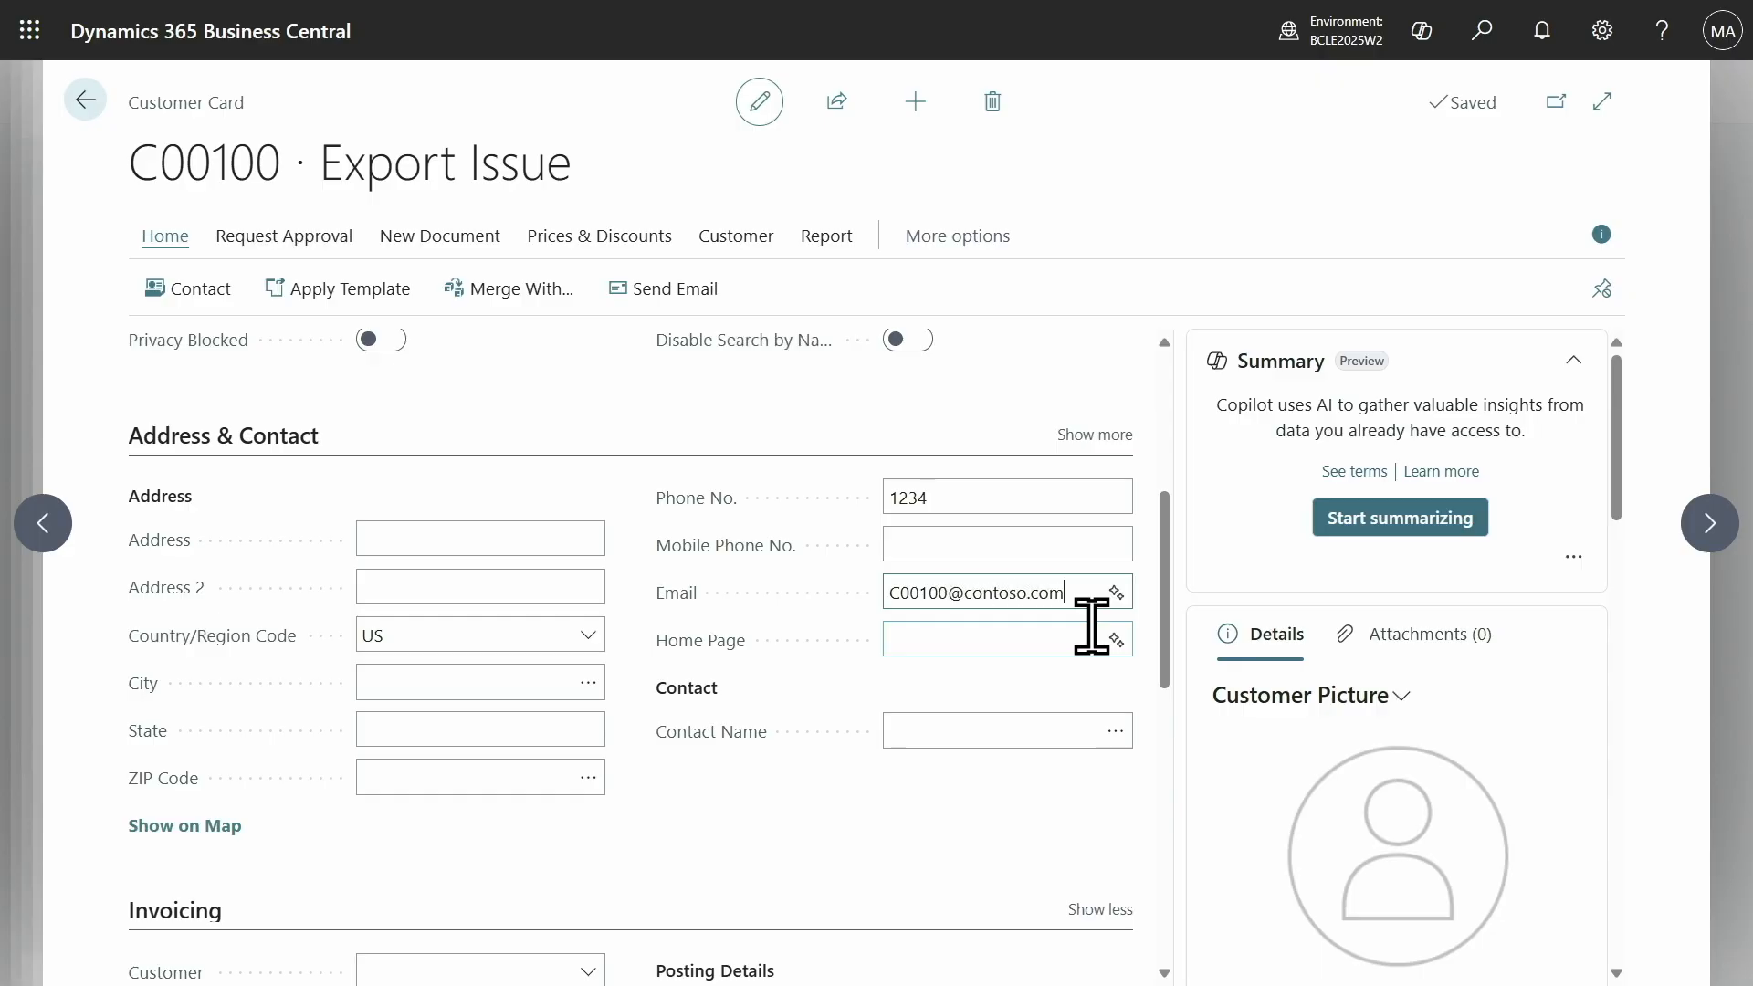
click(1057, 638)
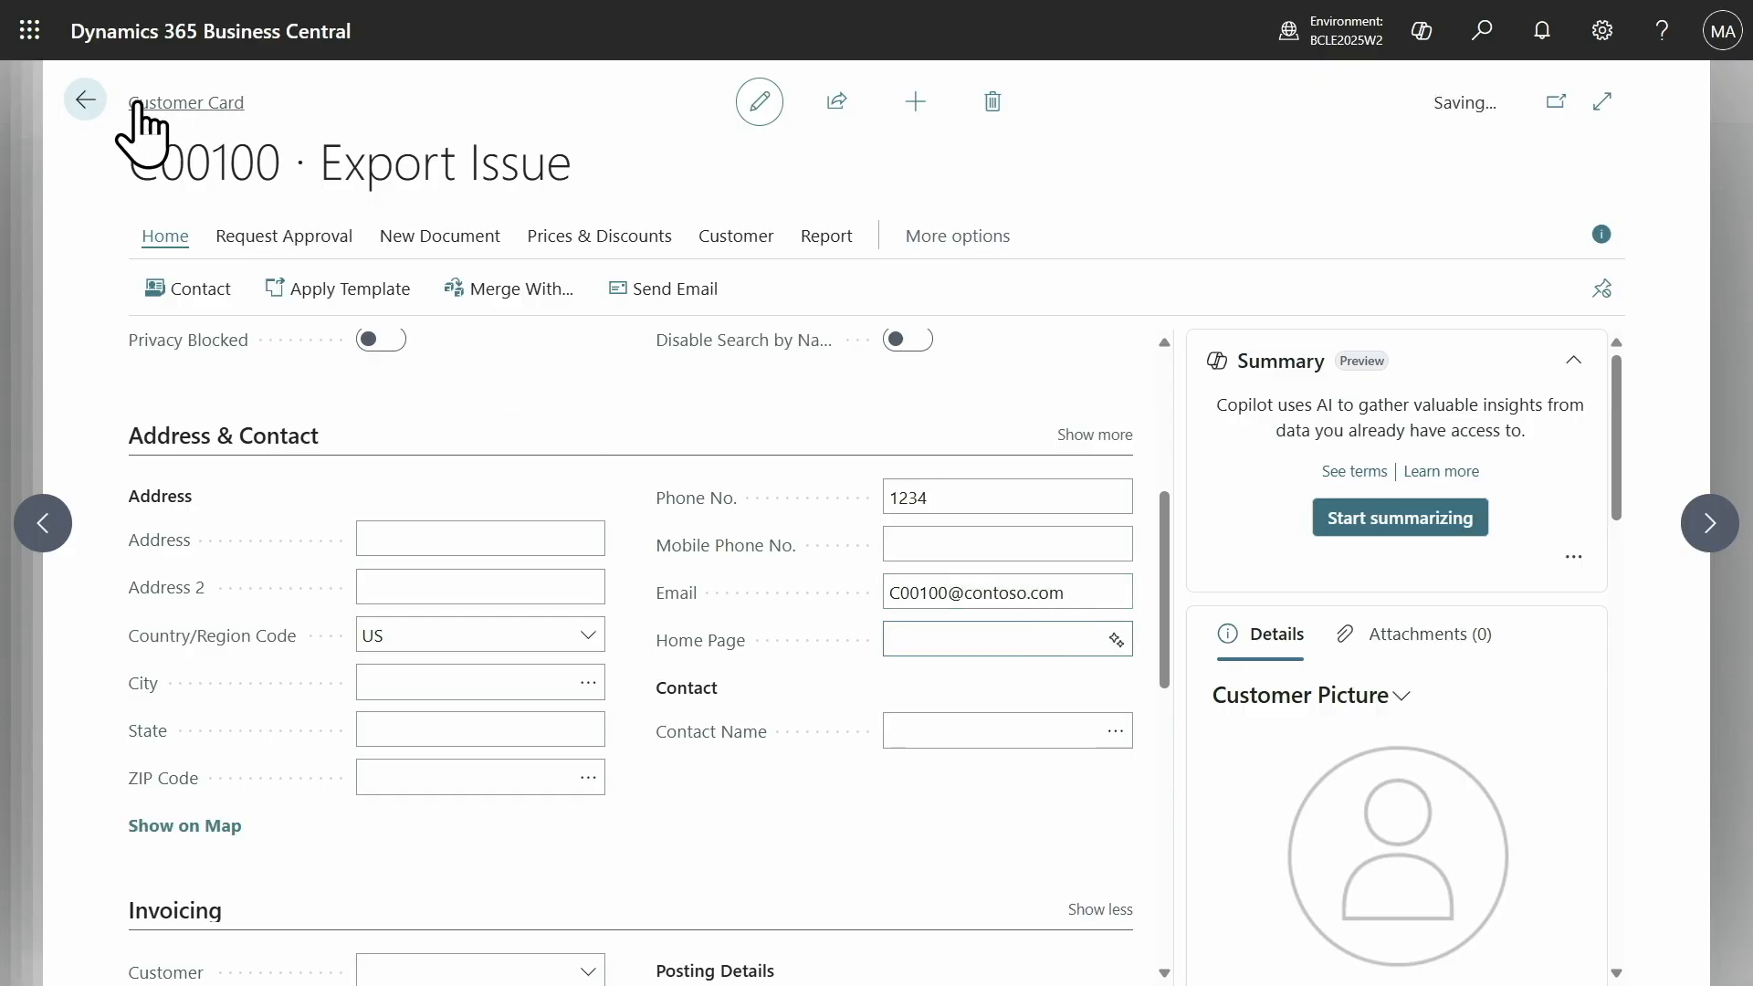
Return to the Shopify customers list and rerun the export of the Export Issue customer for shop STORE.
click(87, 100)
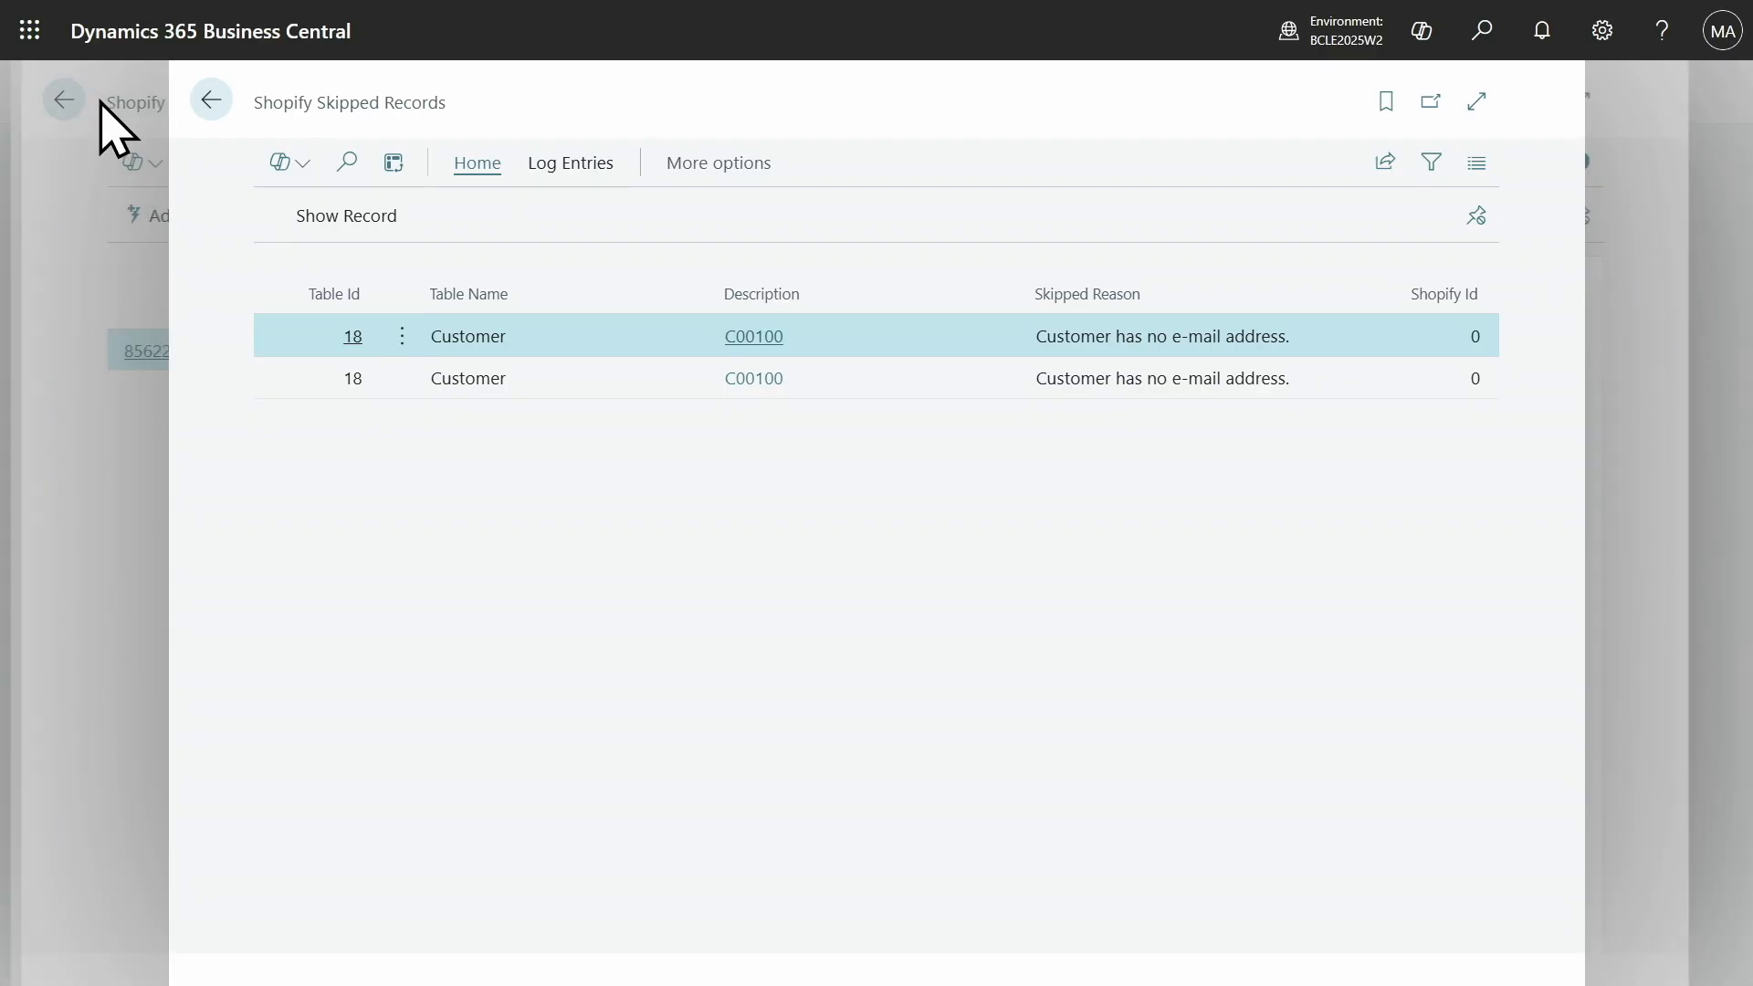
click(212, 114)
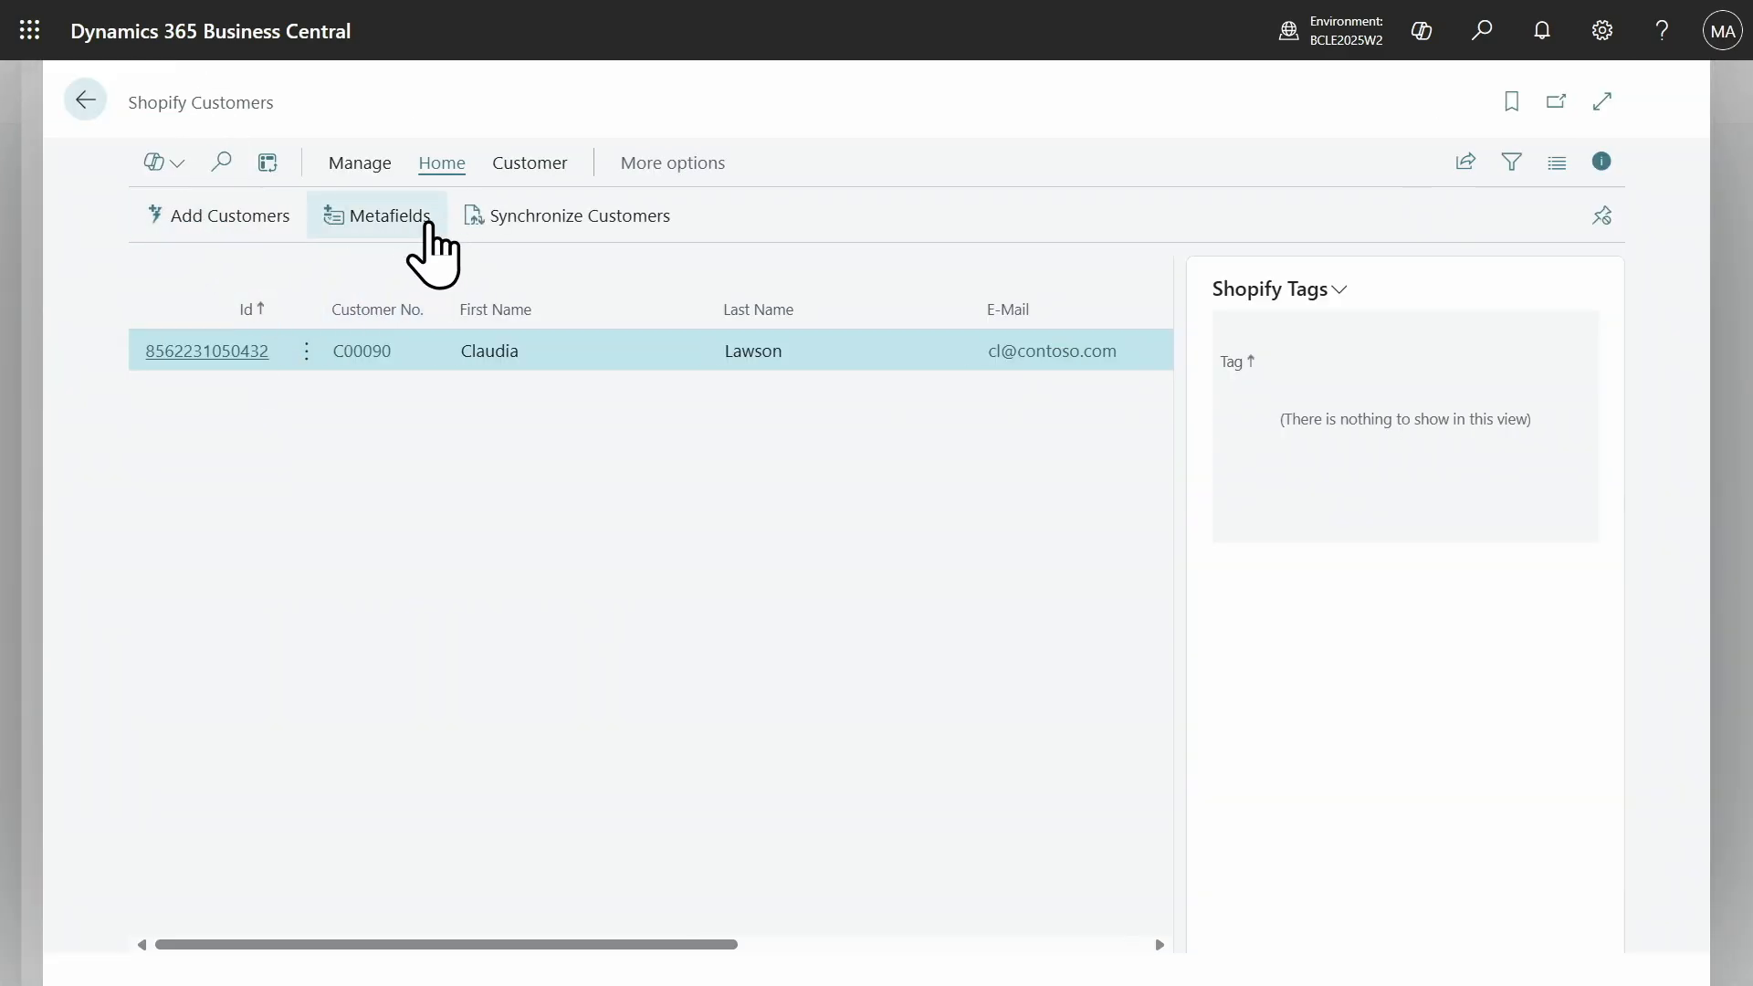
click(252, 226)
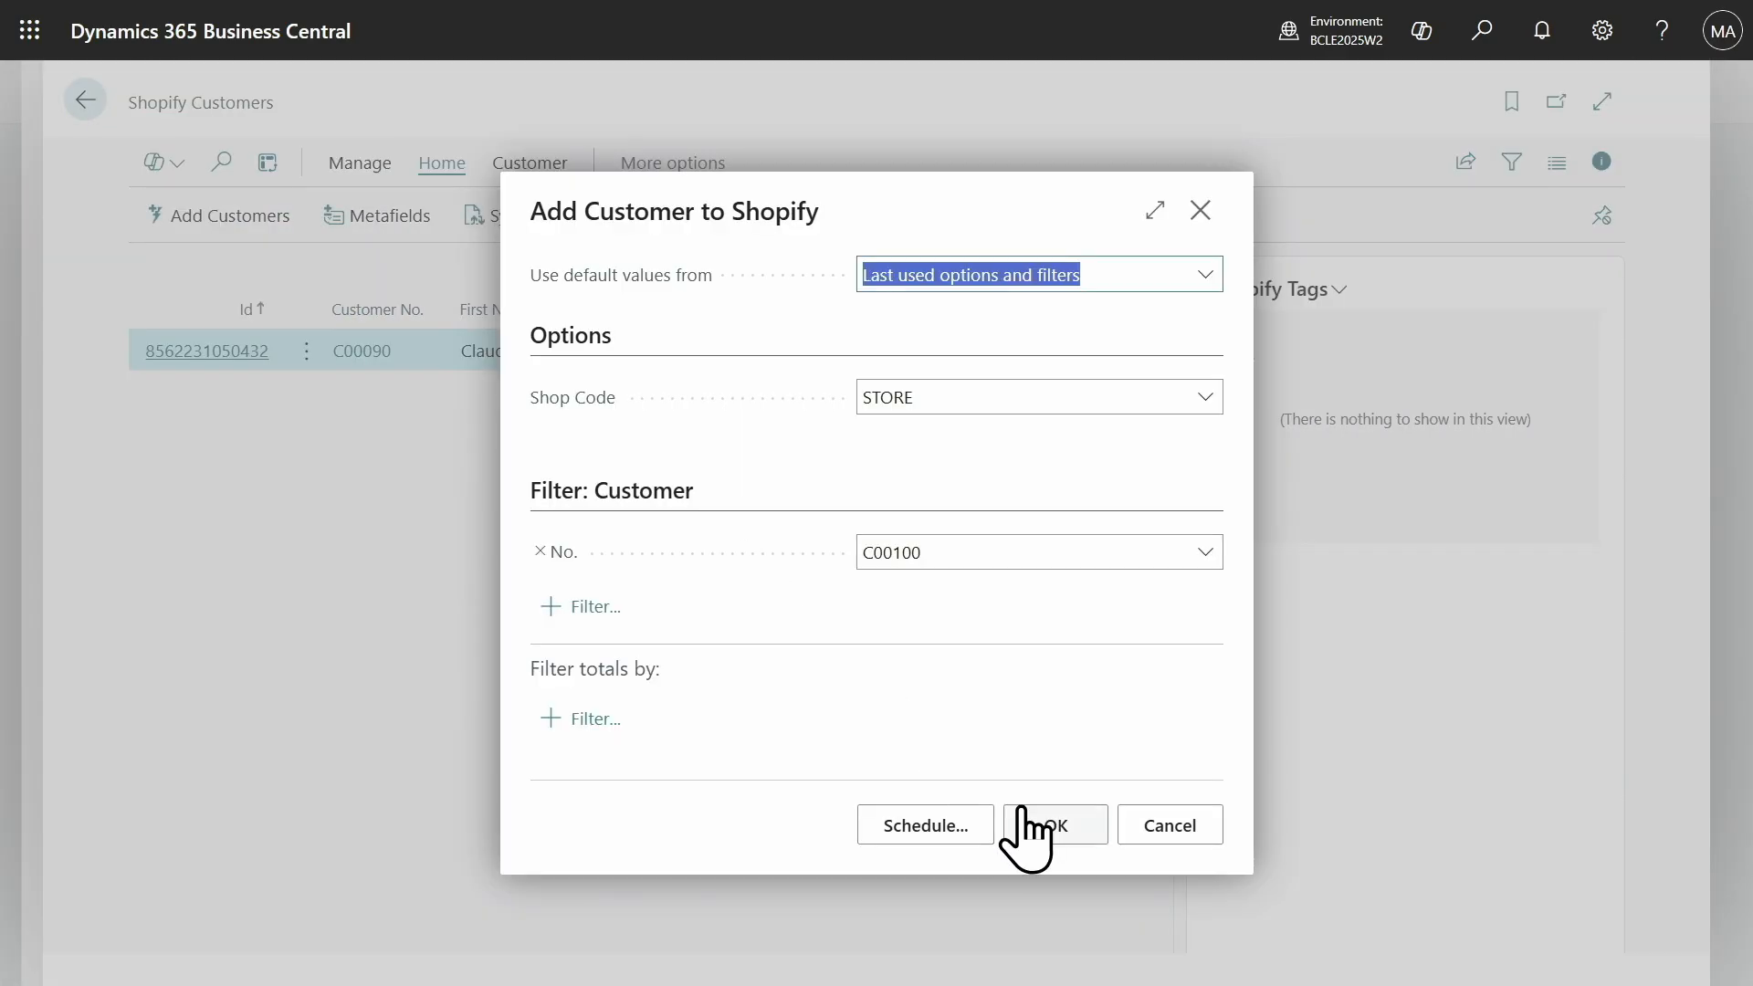
click(1022, 811)
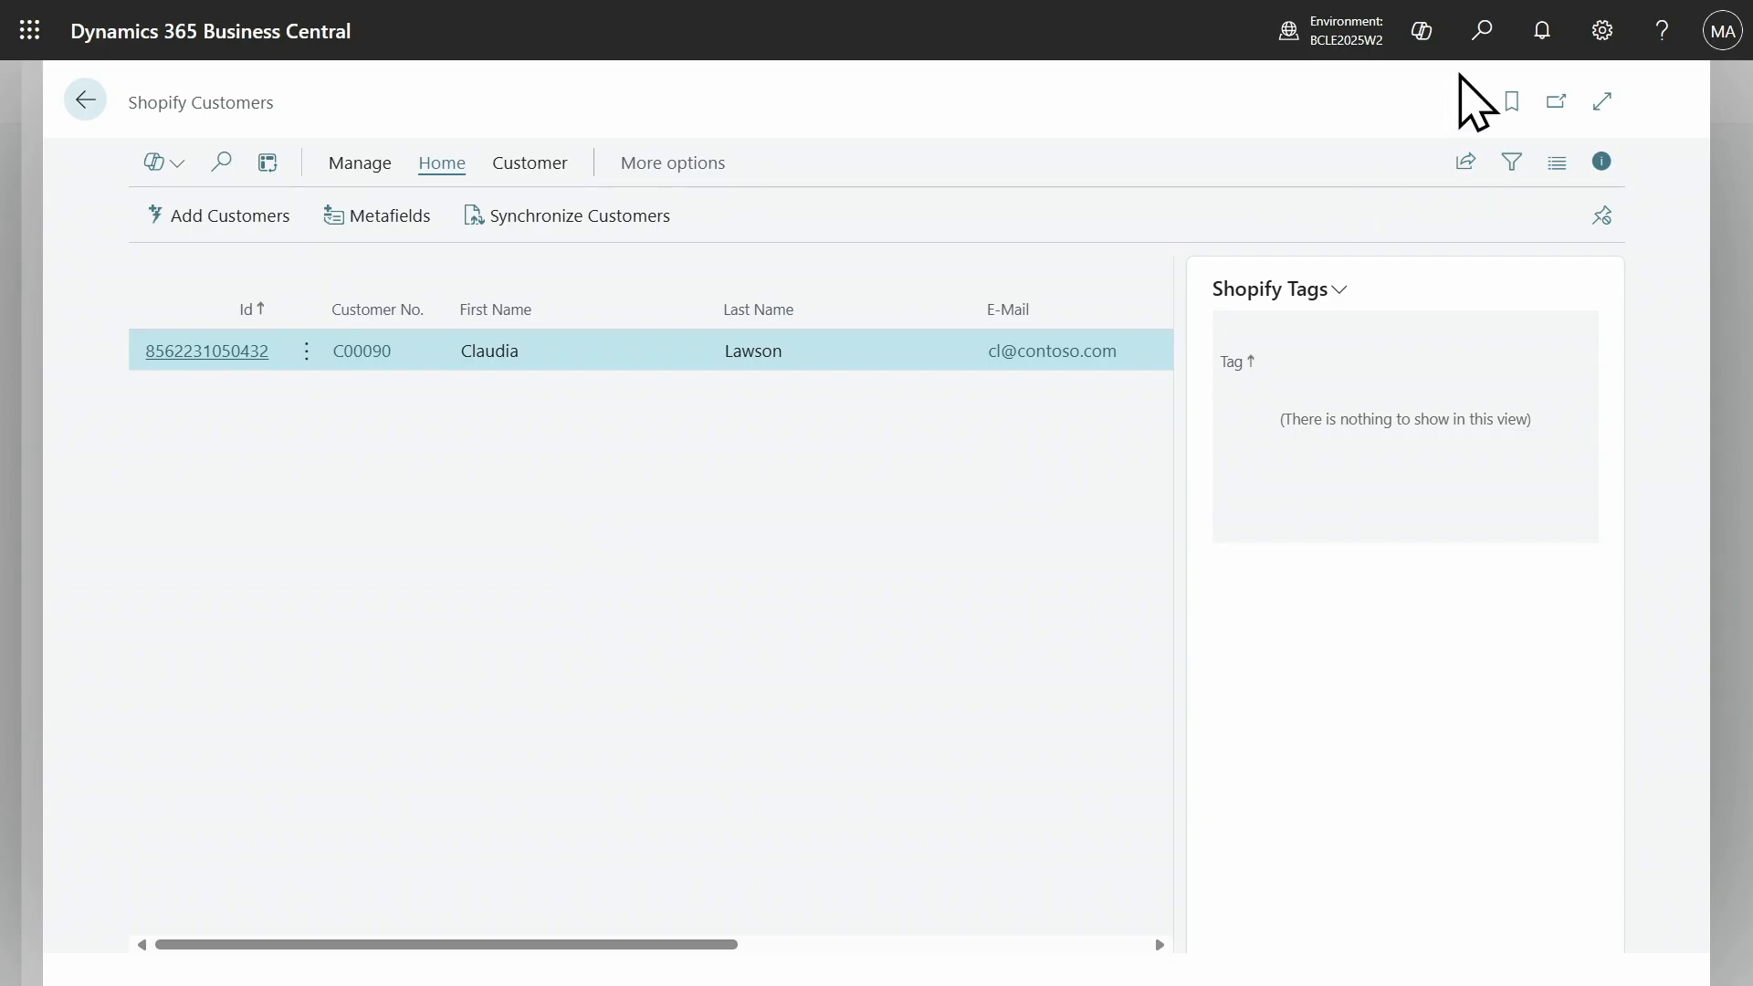
Open the Shopify Log Entries list, select entries 110 to 112 and view the request data of entry 110.
click(1481, 33)
text(sh)
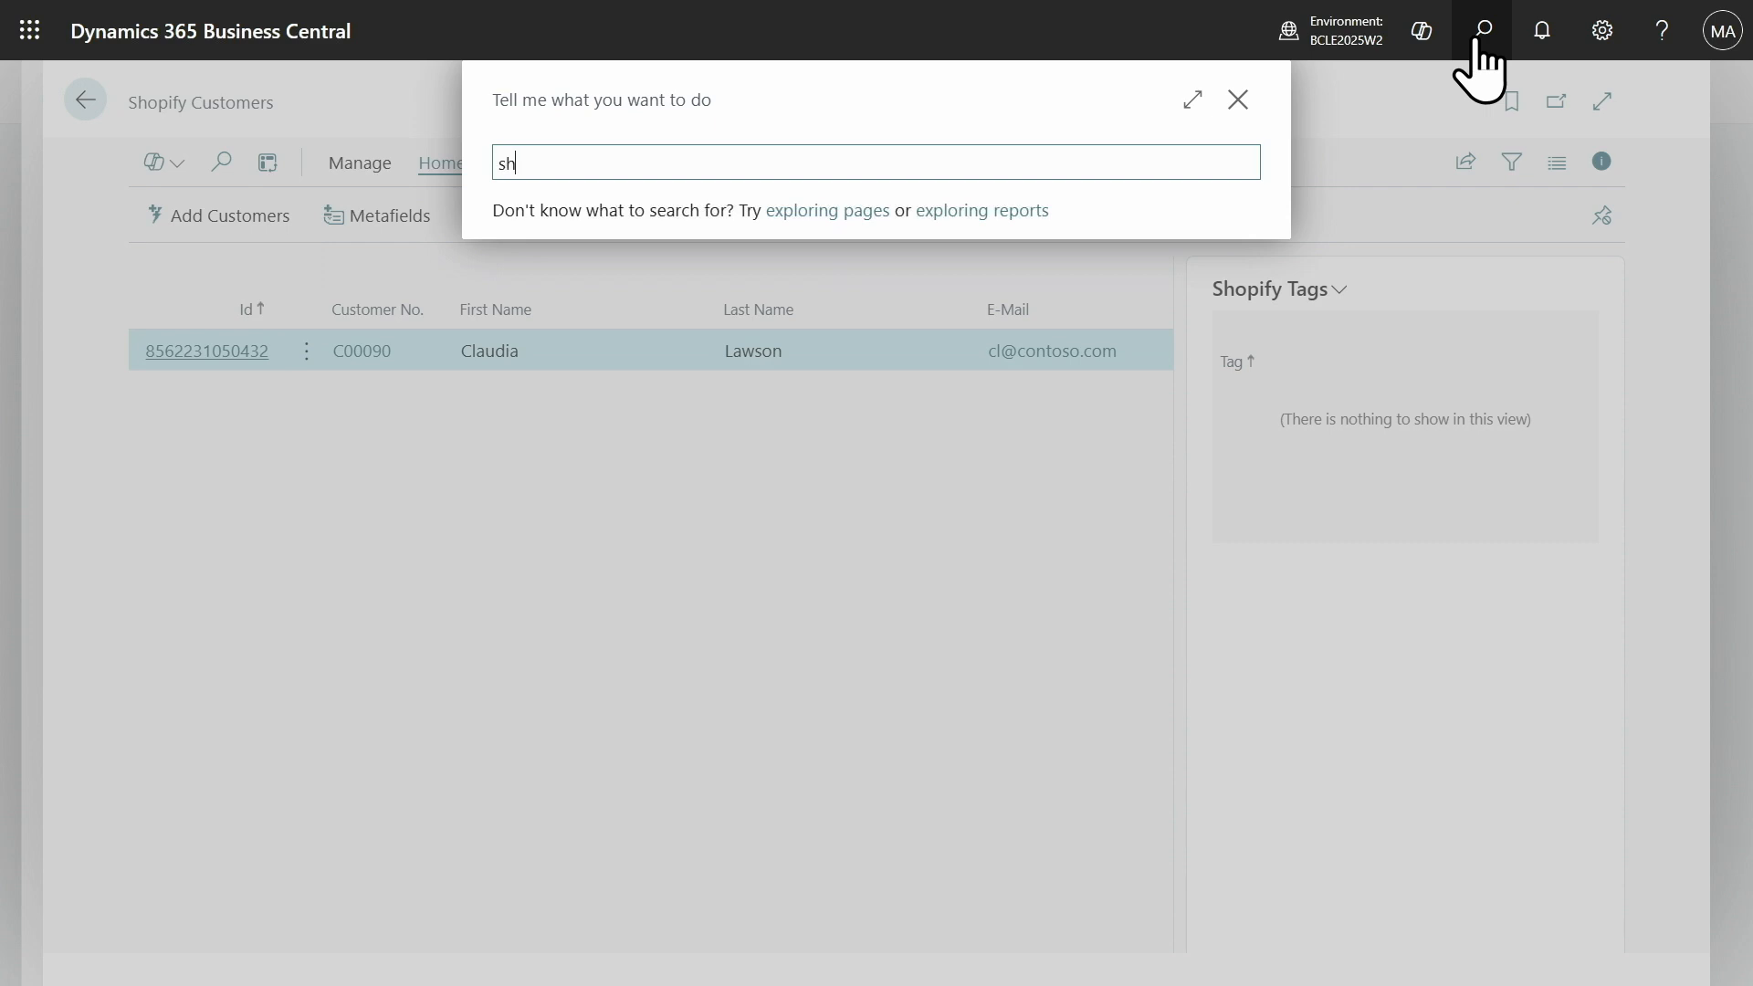
text(op log)
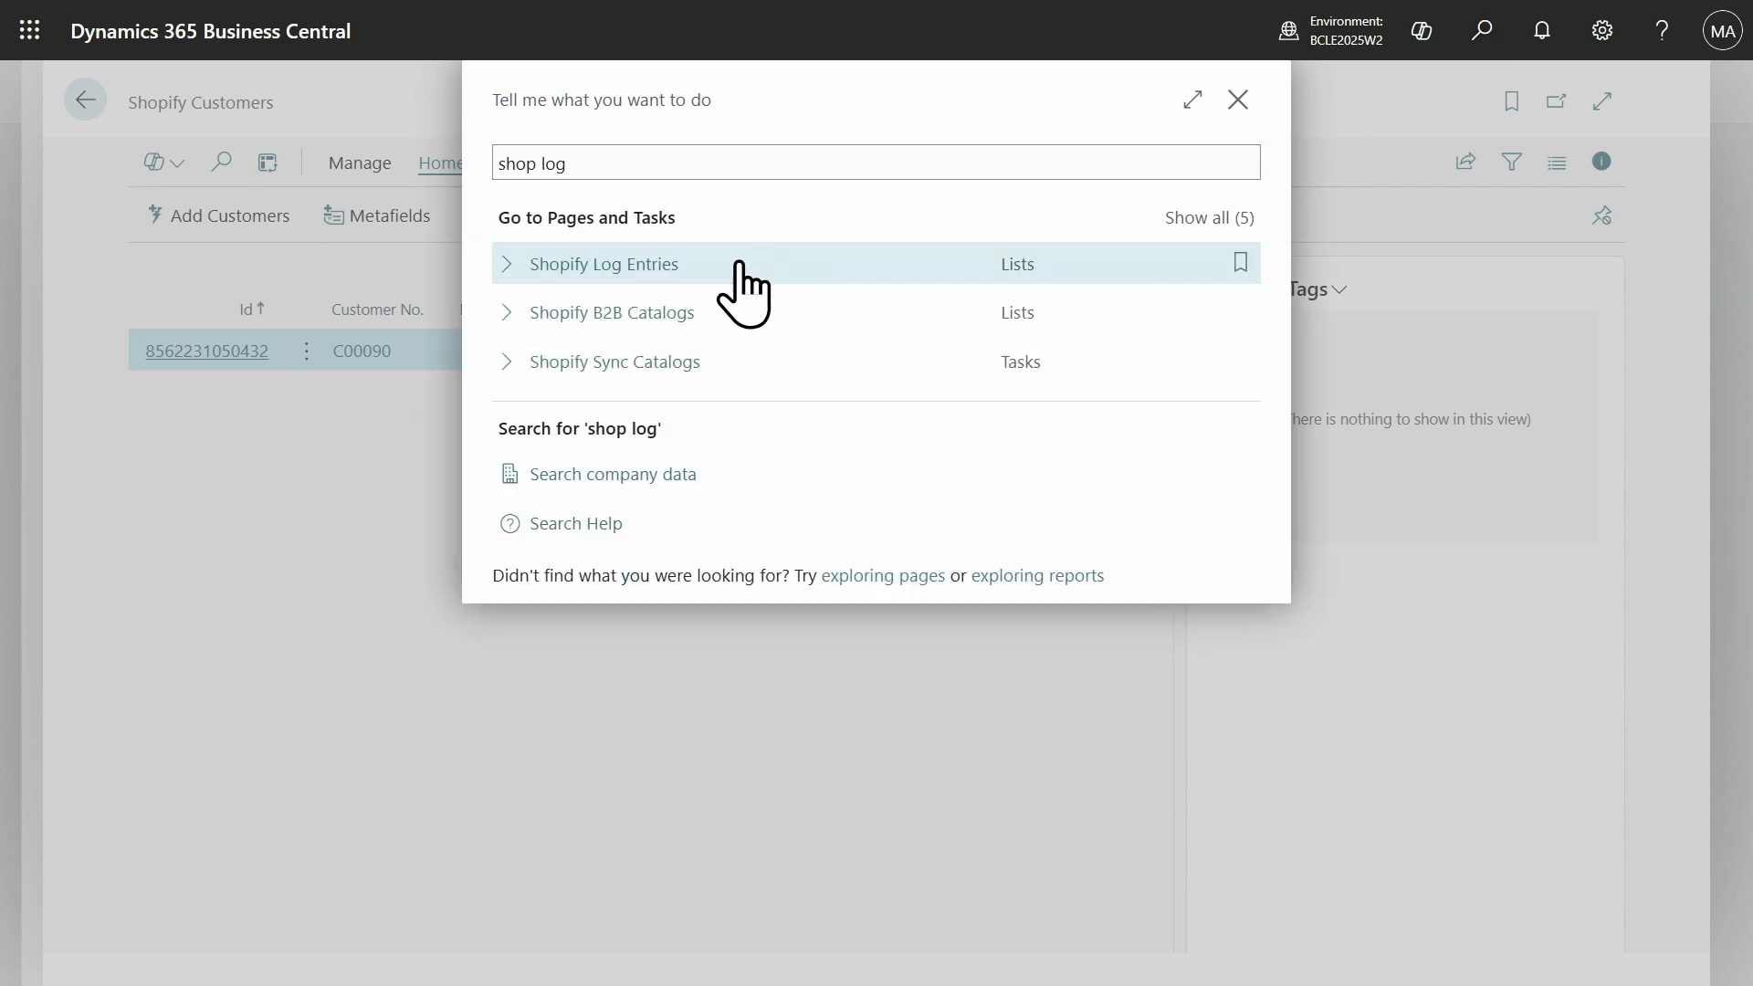
click(736, 264)
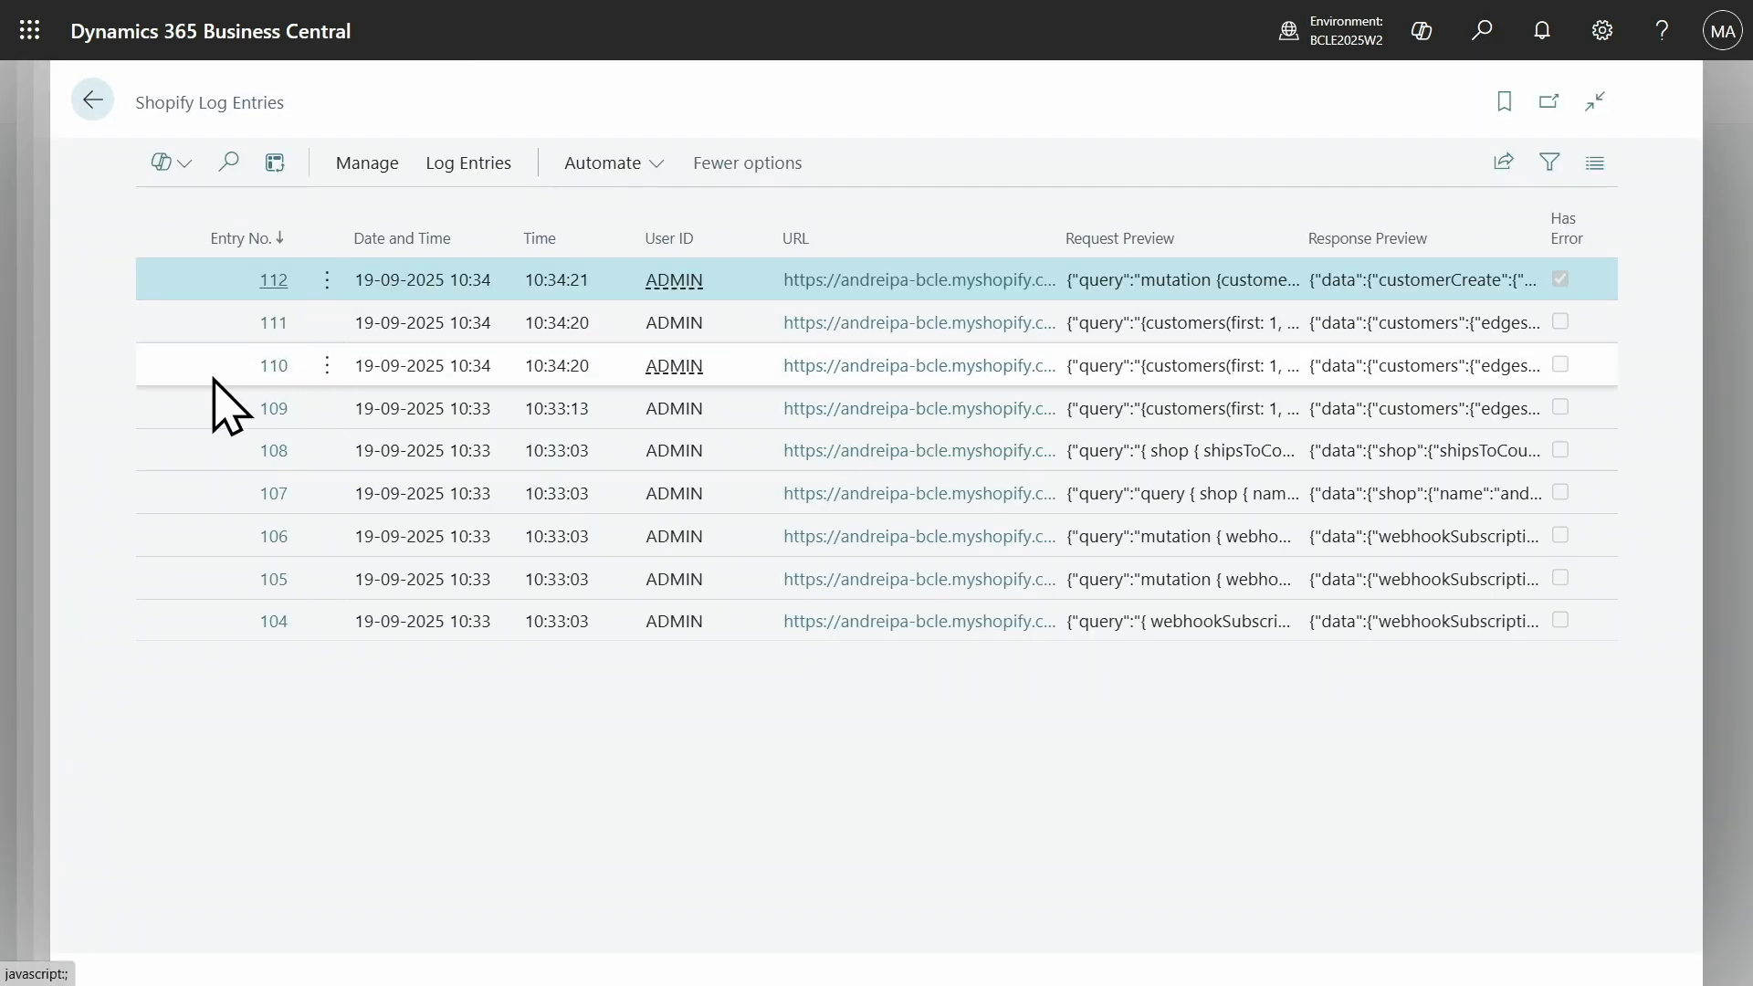
shift+click(213, 378)
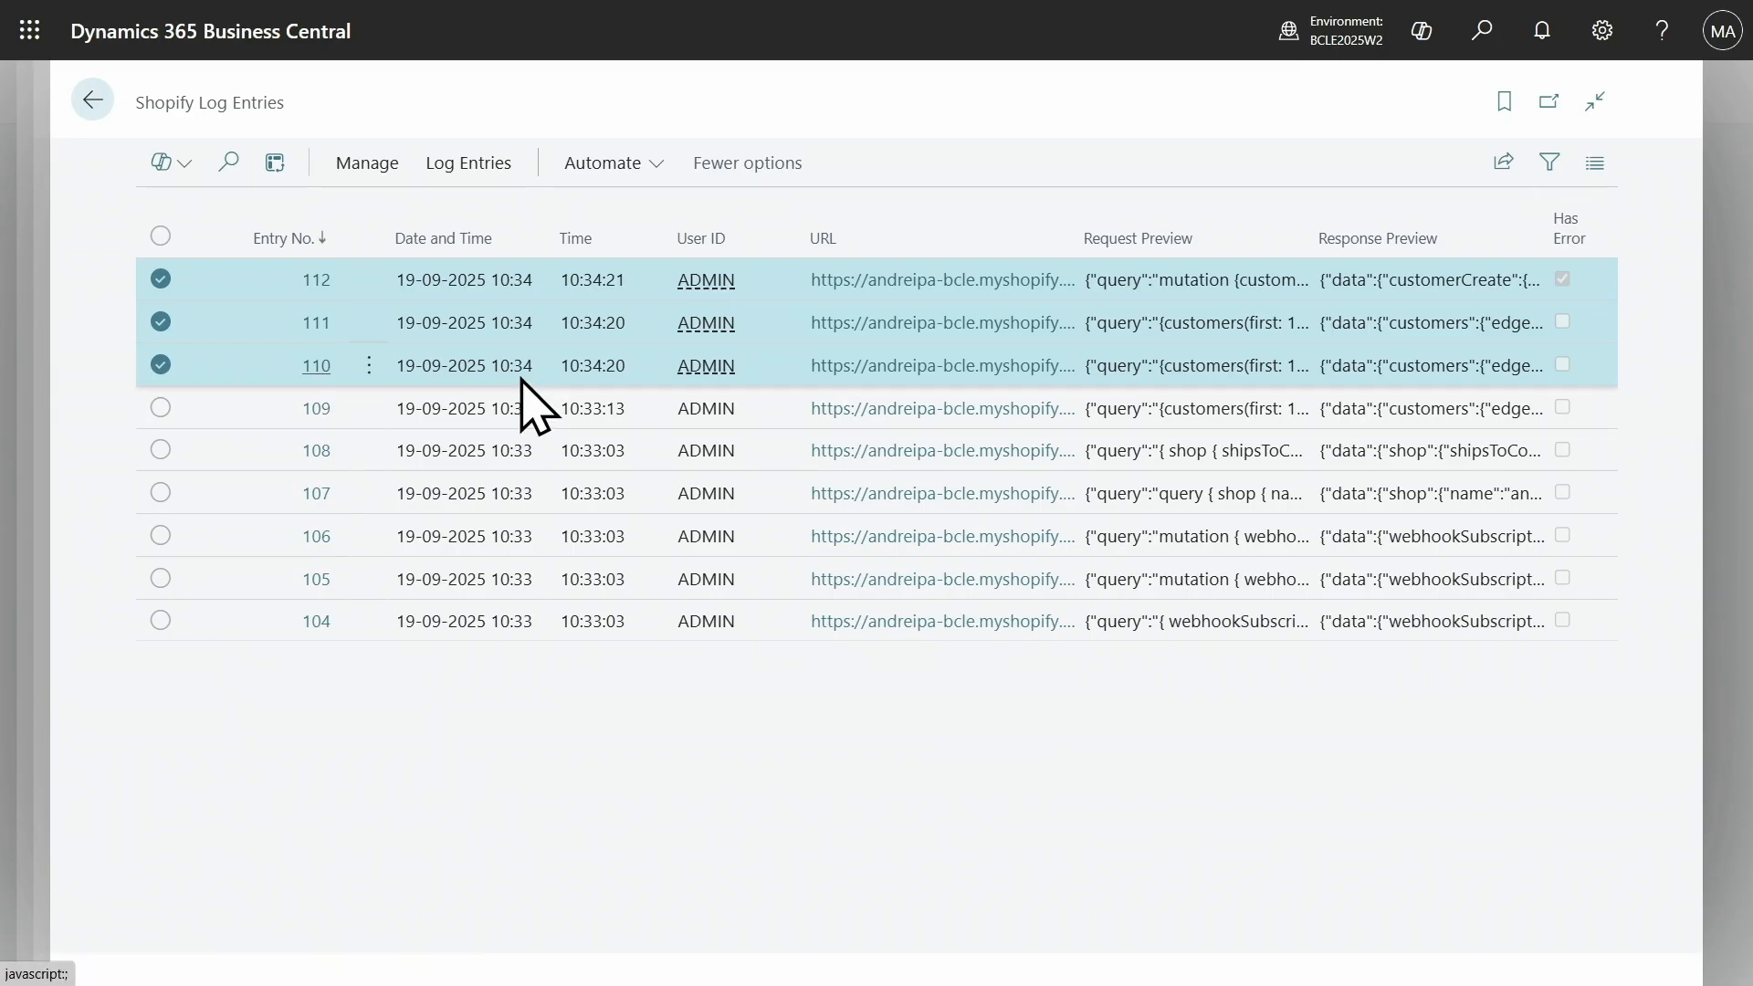
click(315, 367)
scroll(297, 552, down, 3)
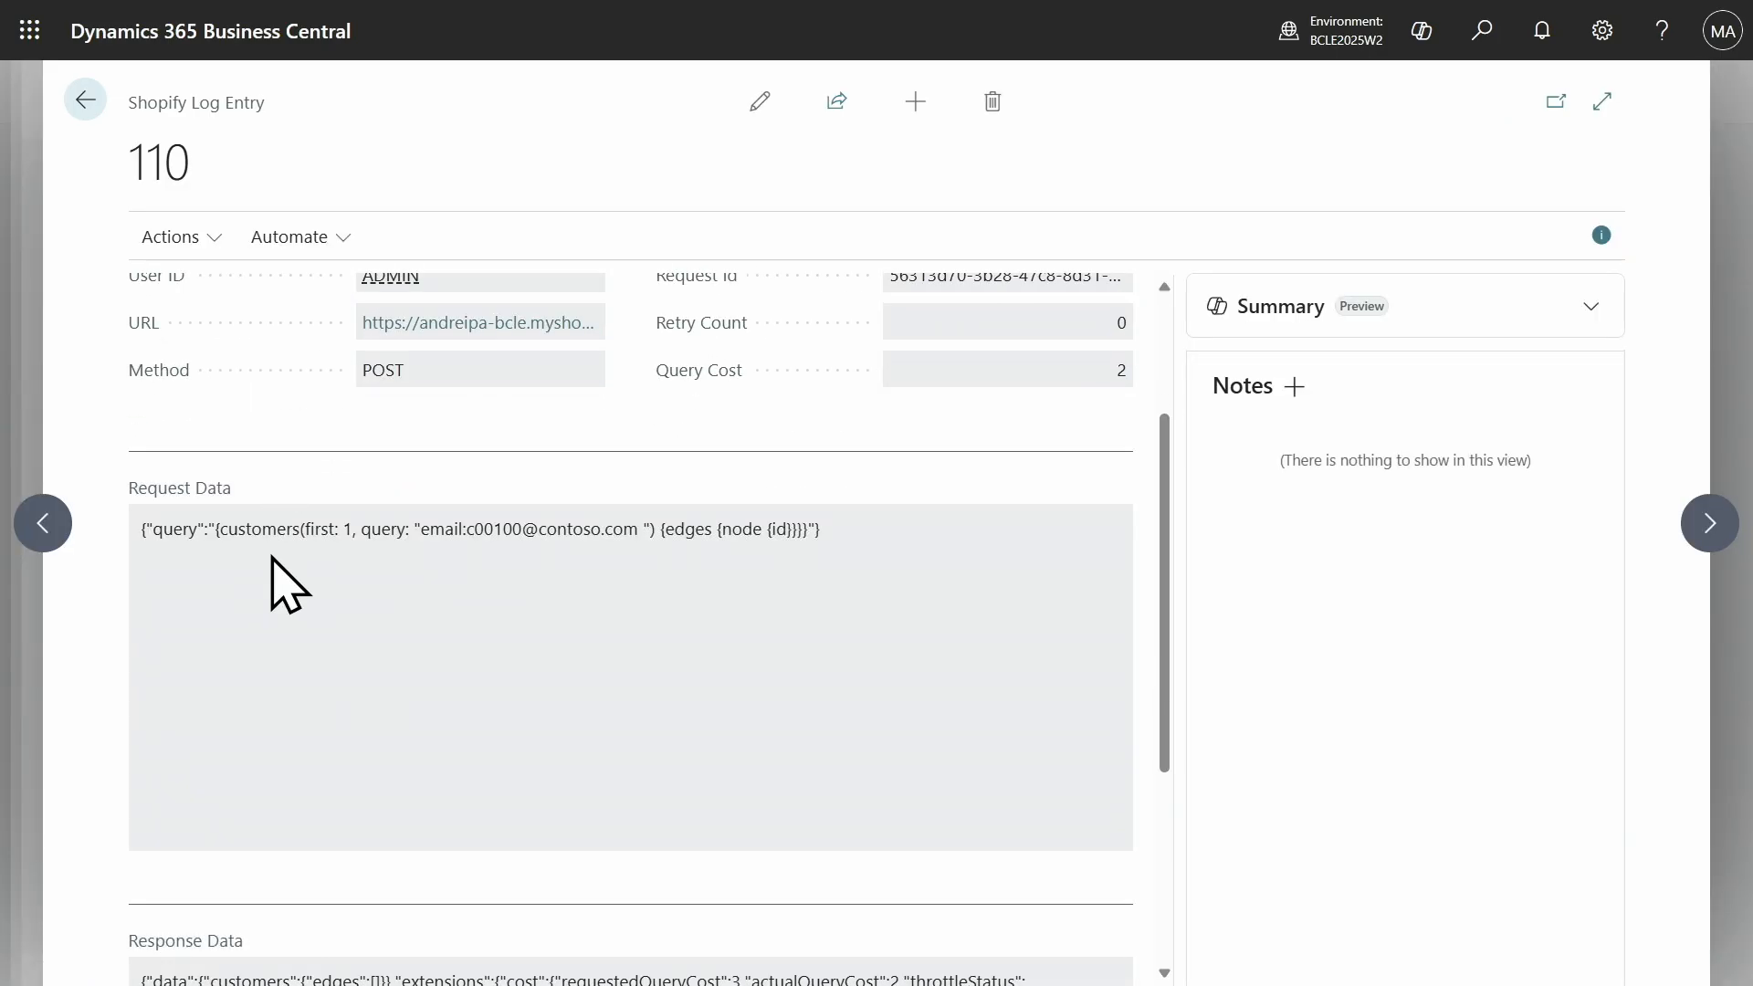
Review log entries 111 and 112, examining the request data, error status and userErrors in the response data of entry 112.
click(53, 537)
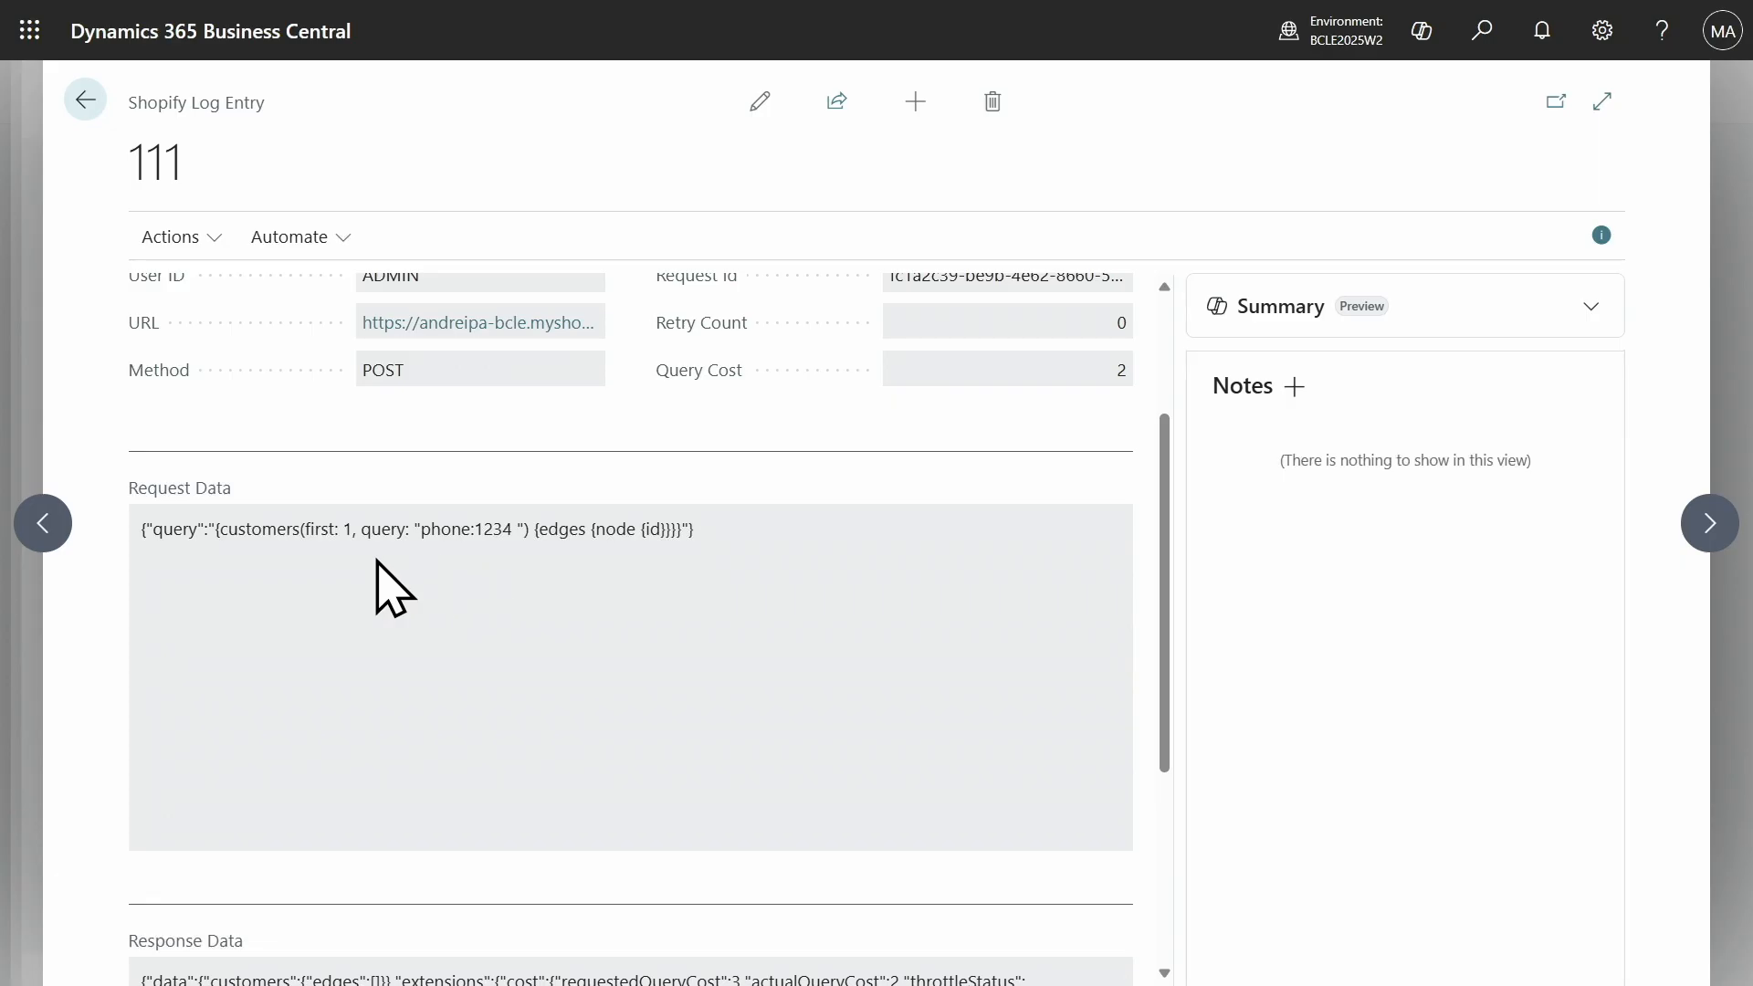
click(53, 535)
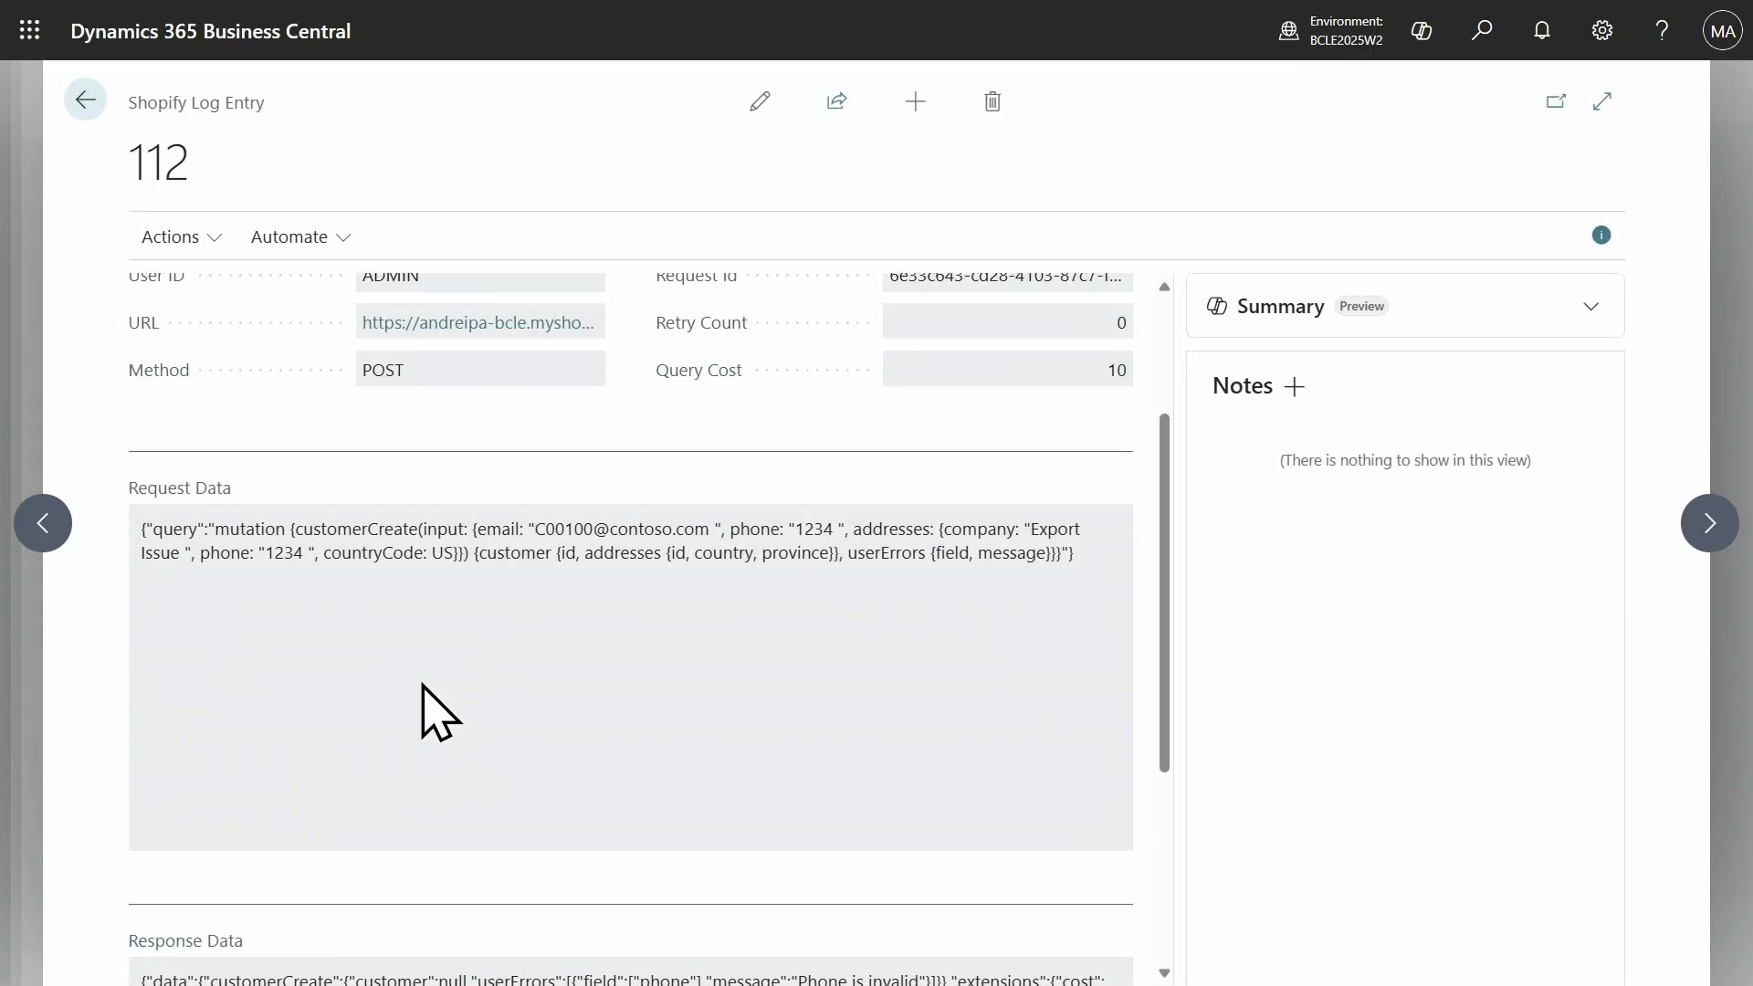
scroll(420, 676, up, 3)
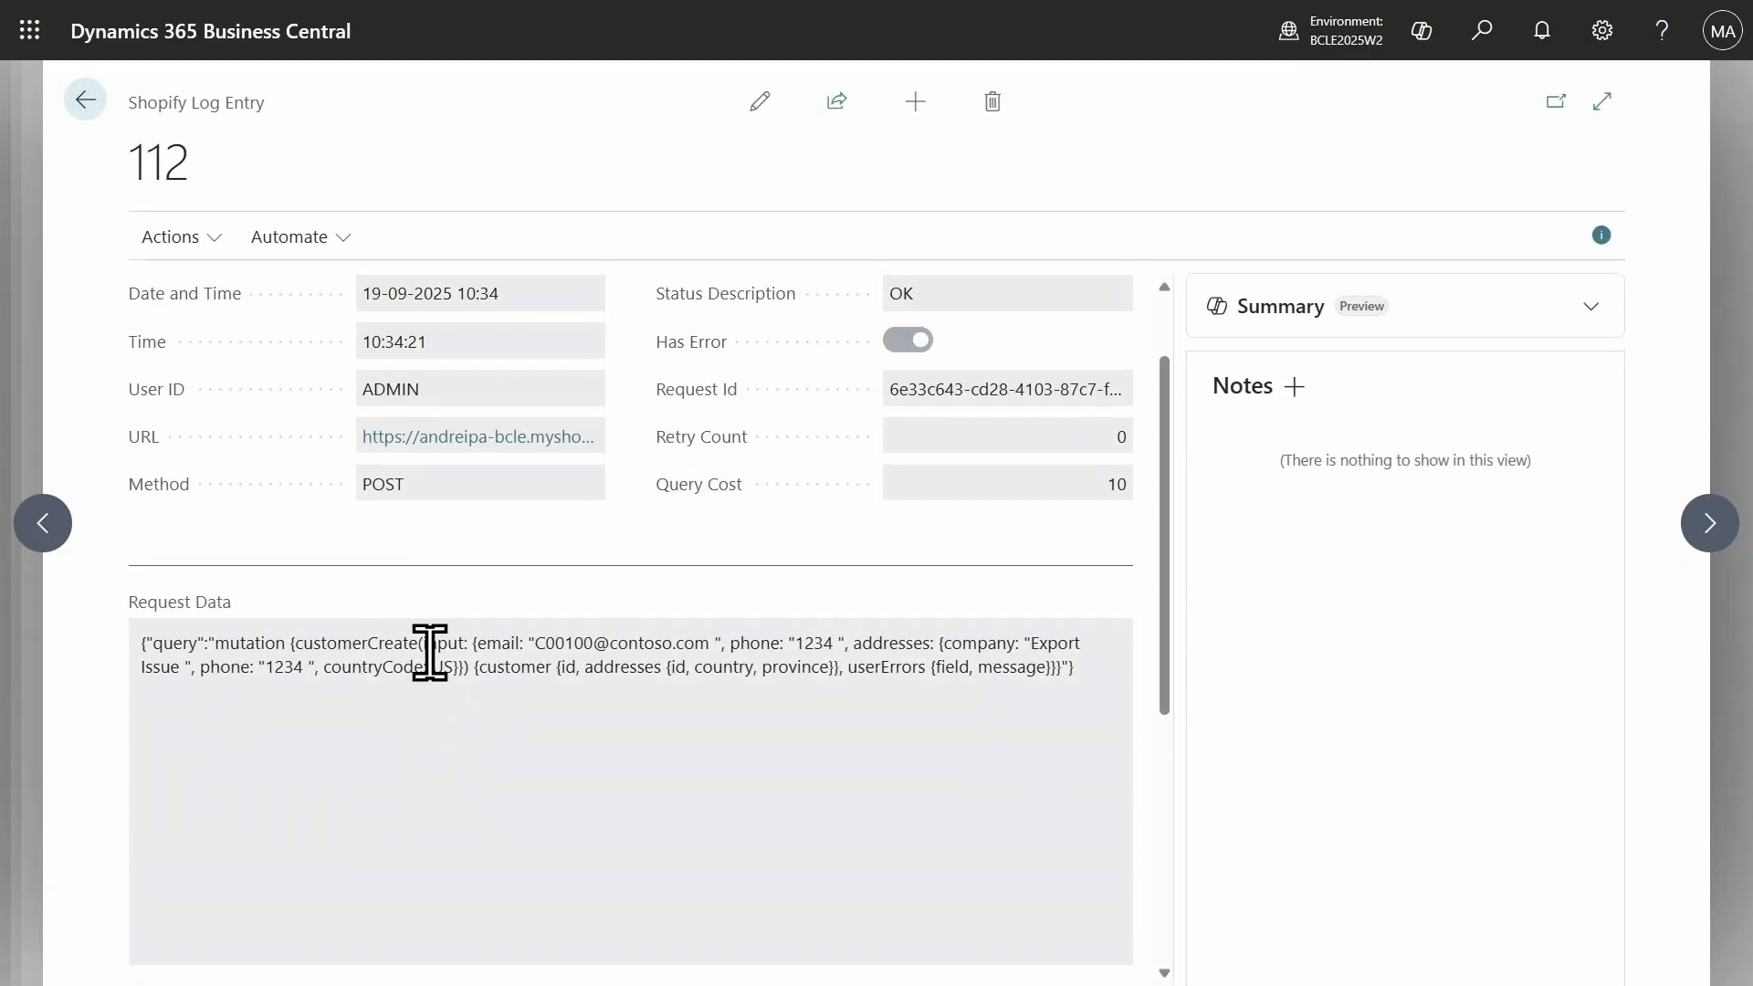
mouse_move(679, 474)
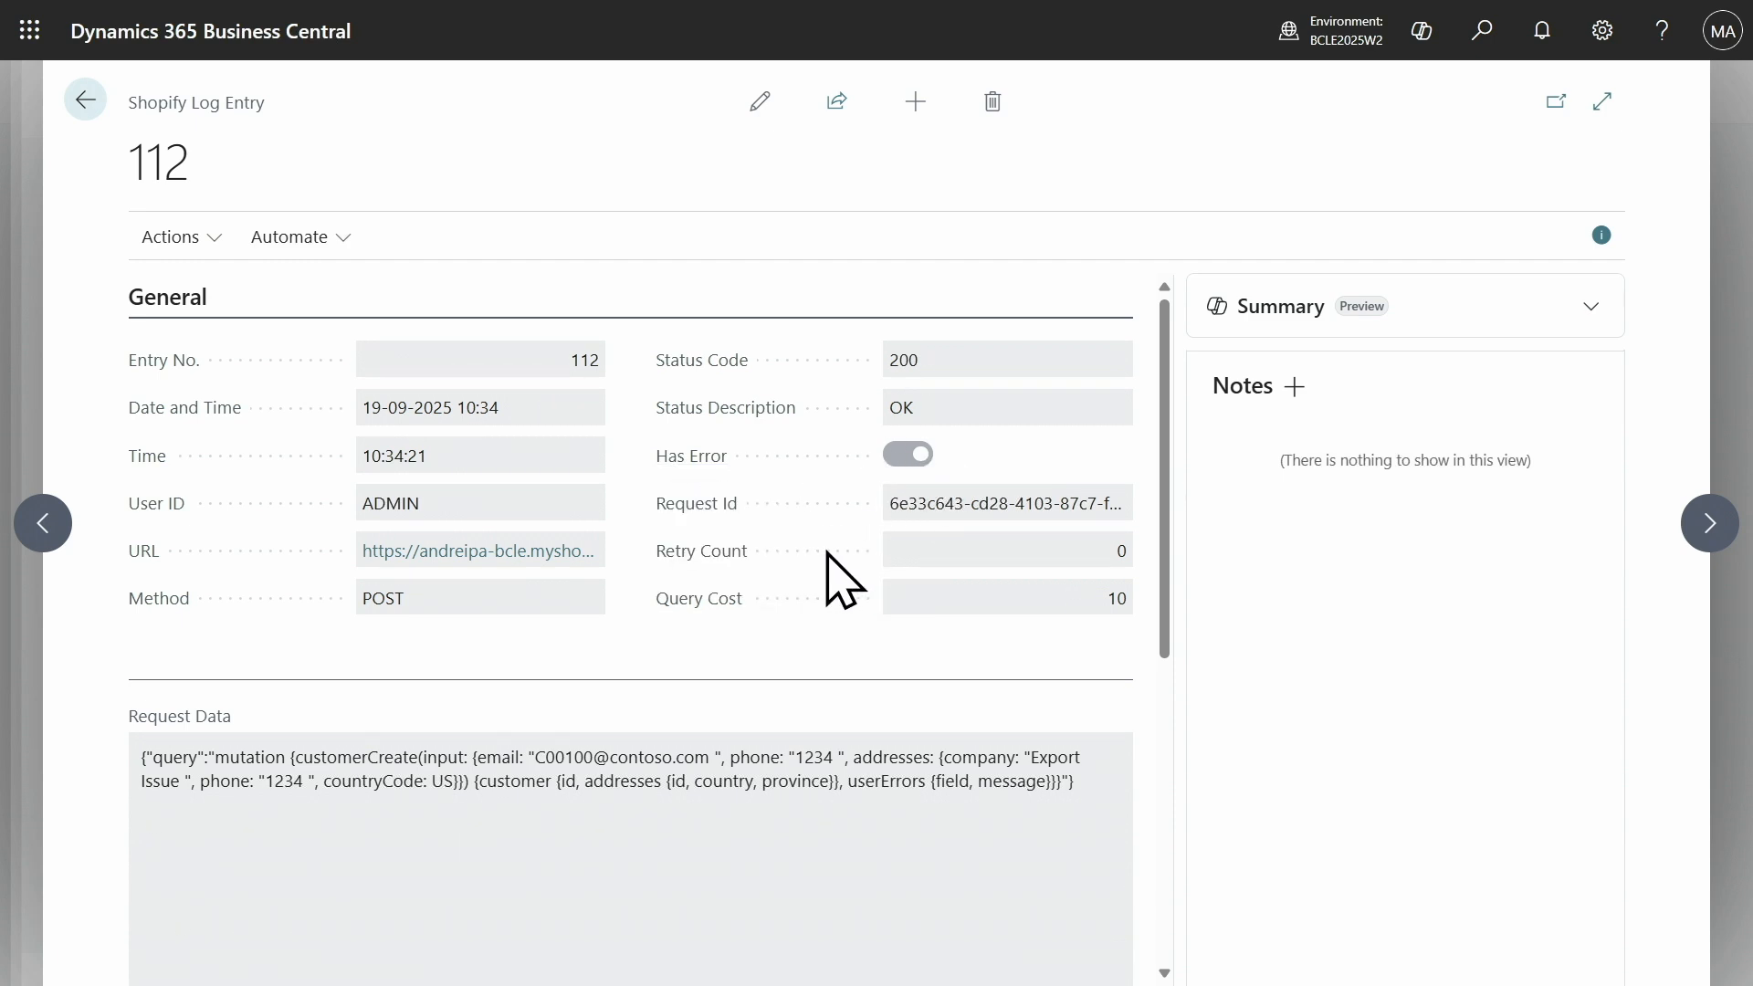
scroll(818, 562, down, 4)
scroll(772, 546, down, 3)
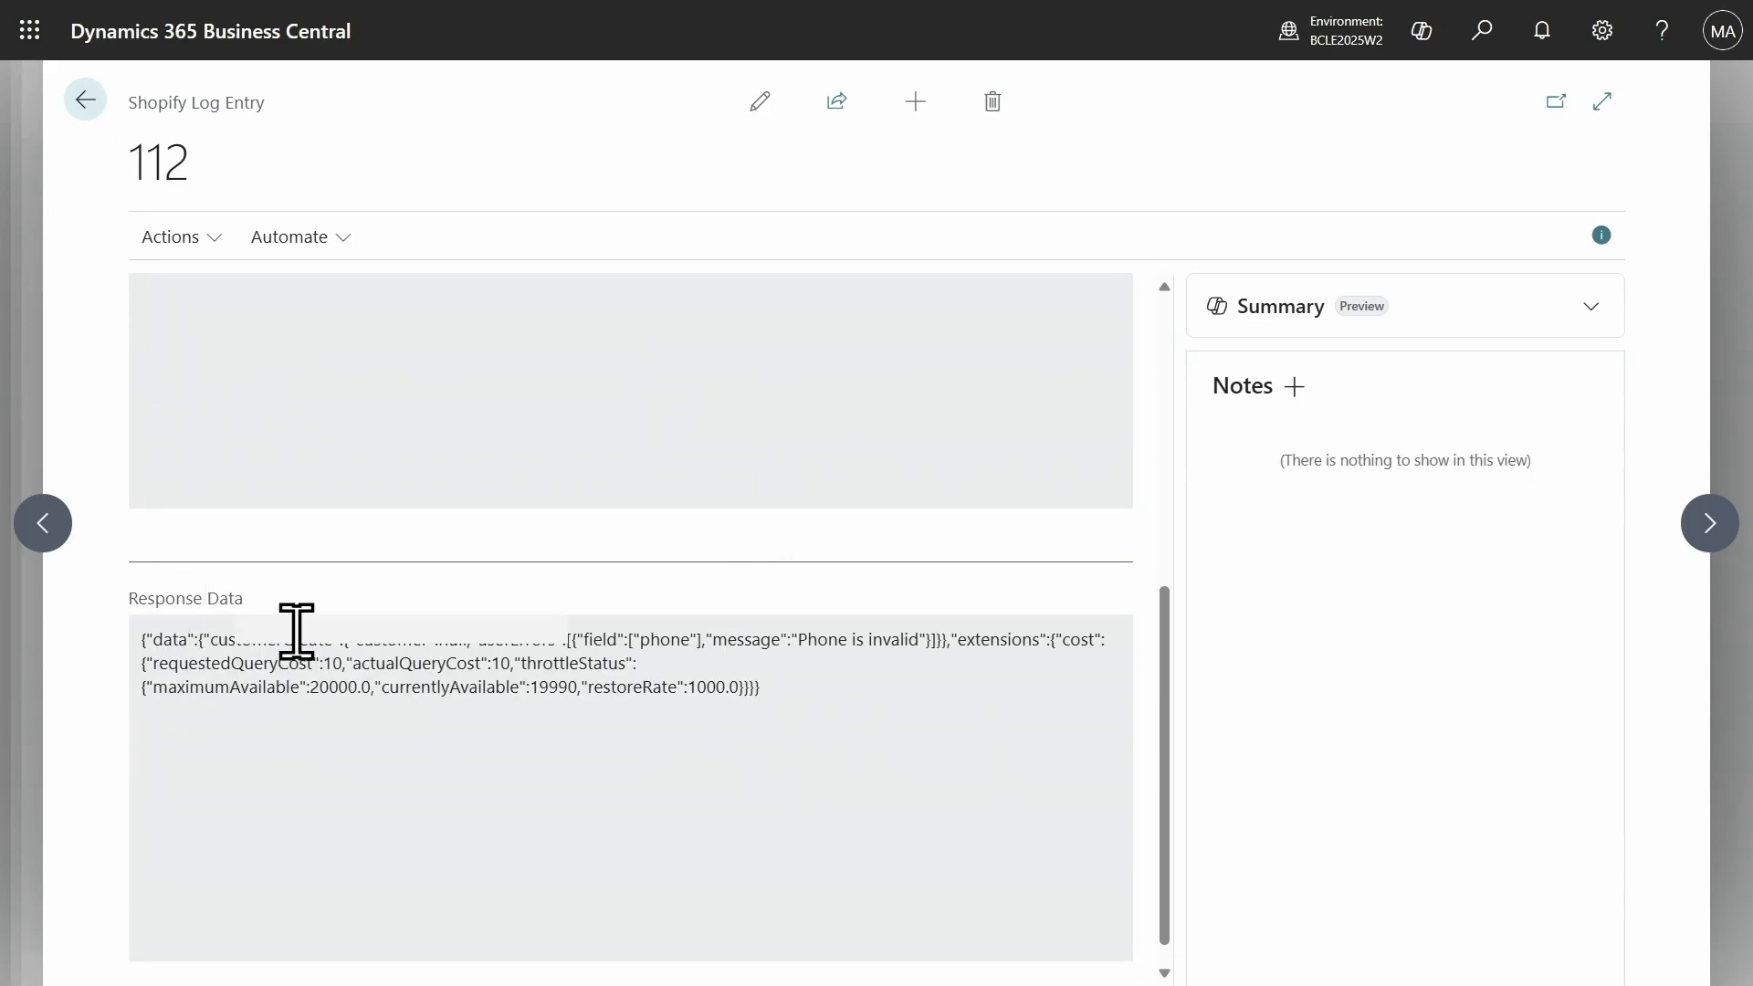
double_click(484, 639)
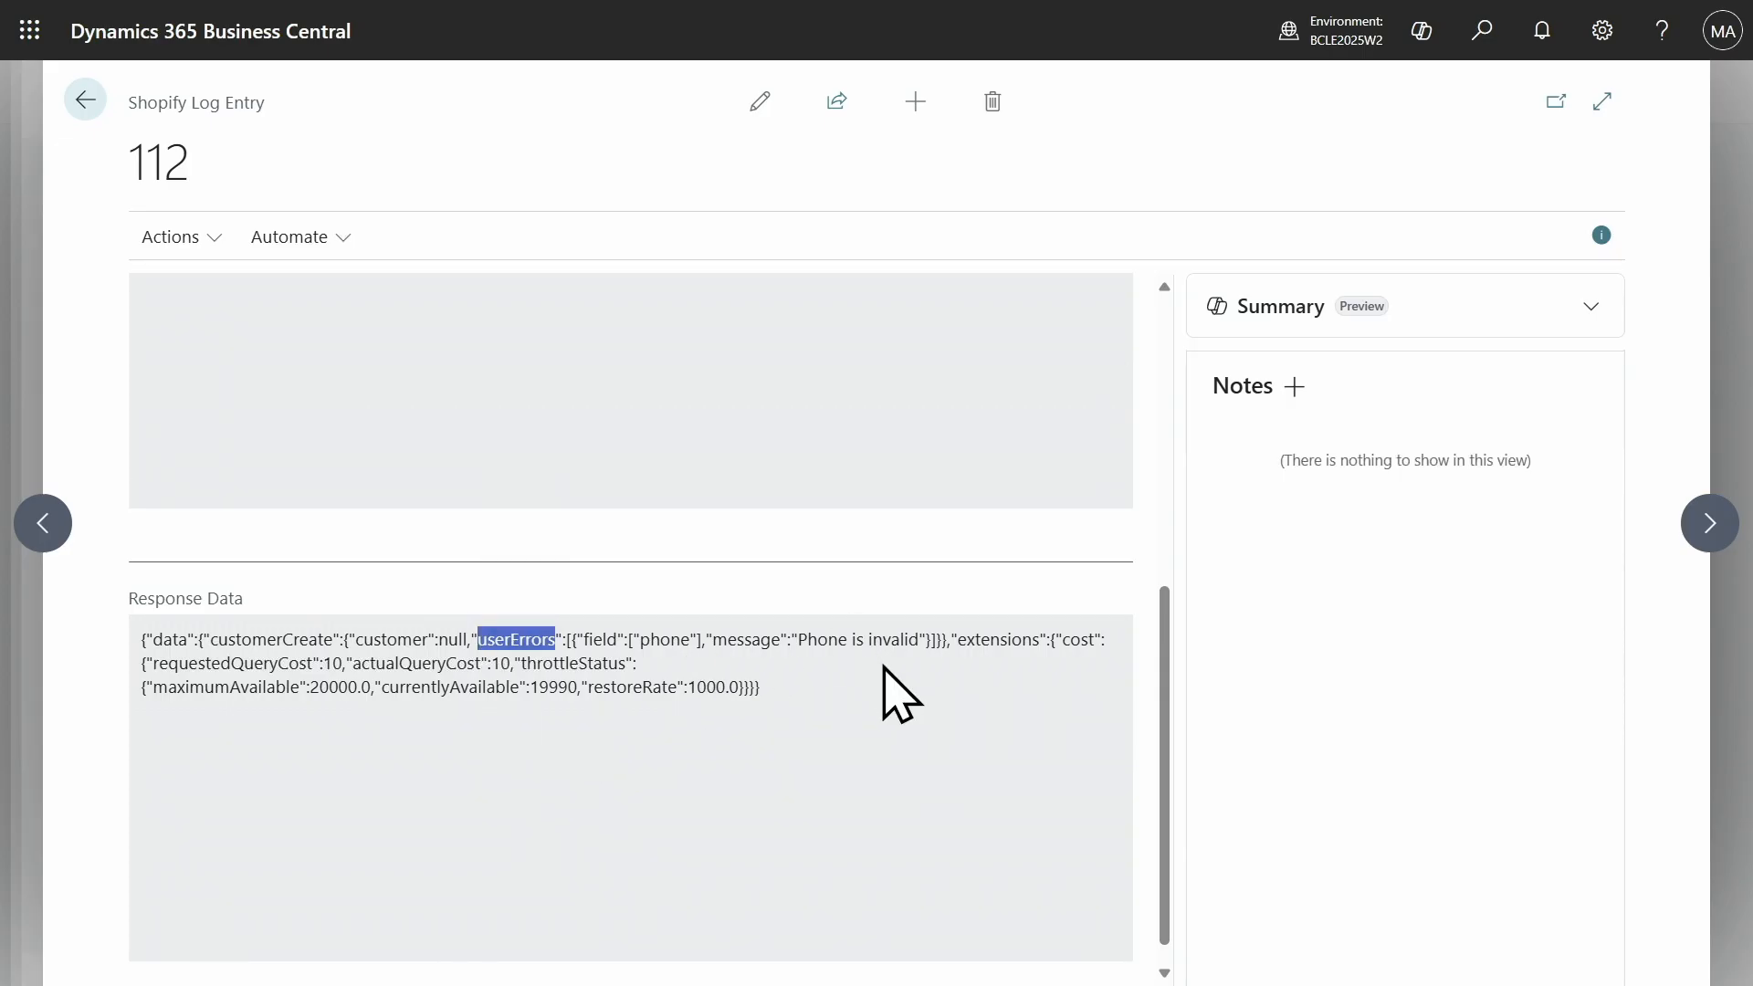
scroll(890, 681, up, 1)
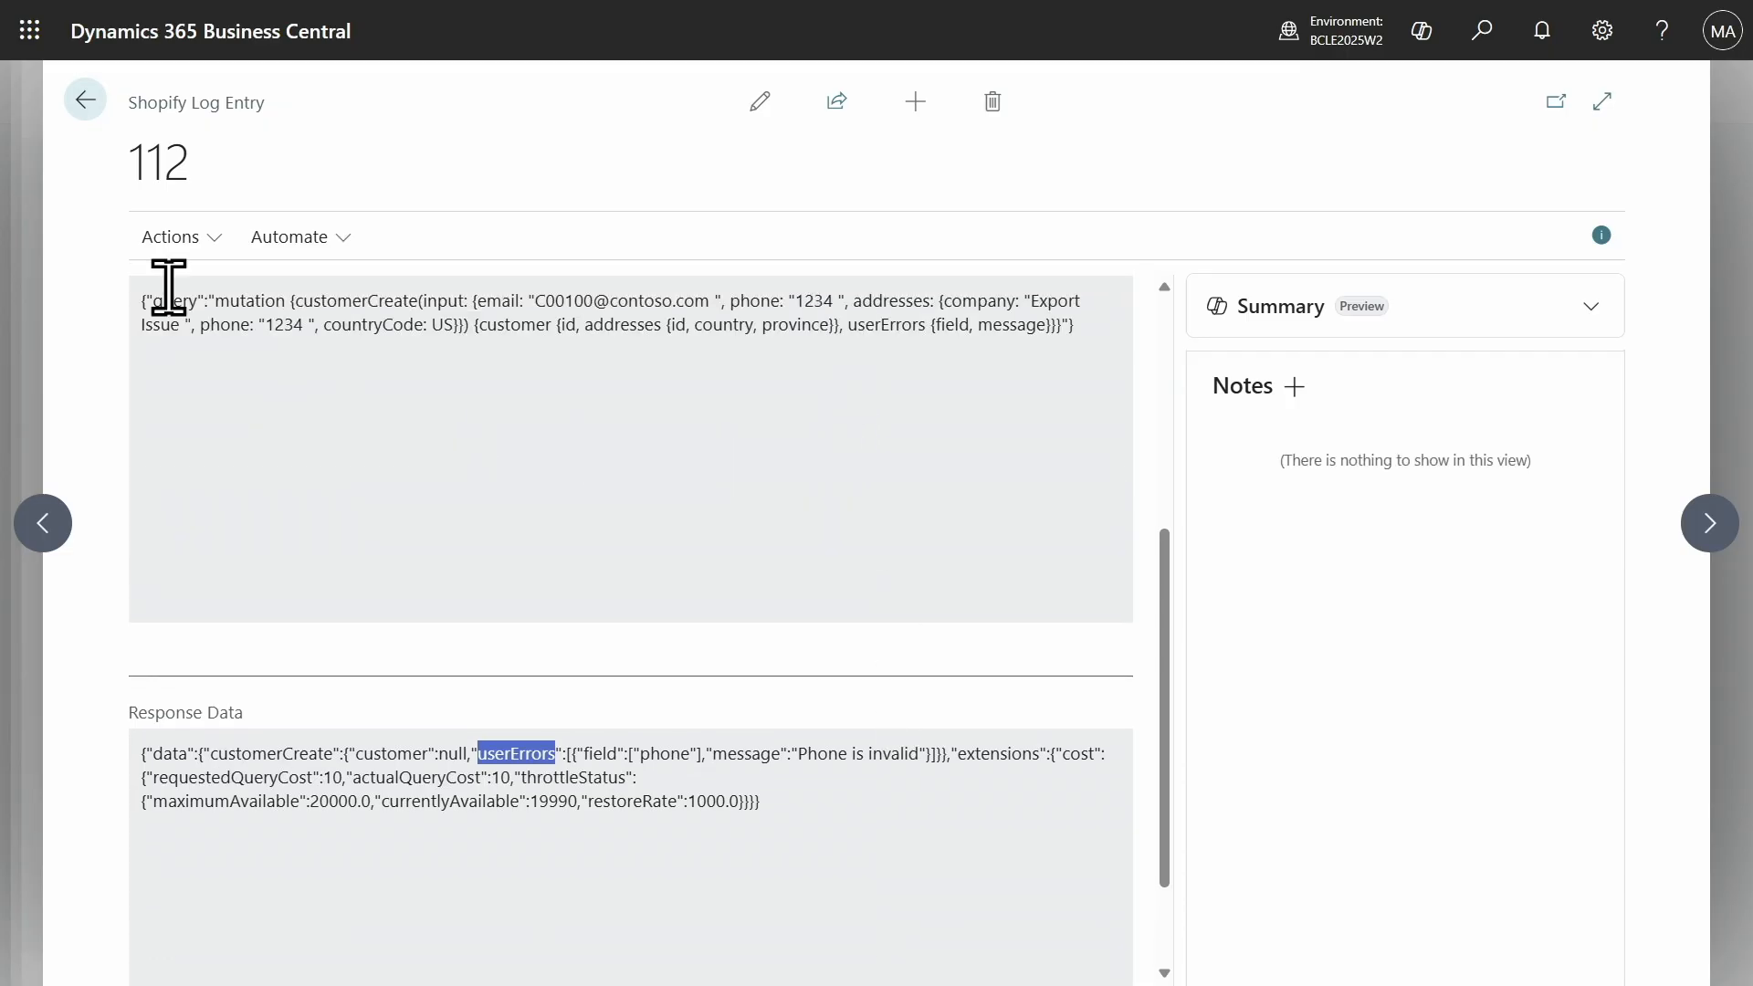
click(85, 101)
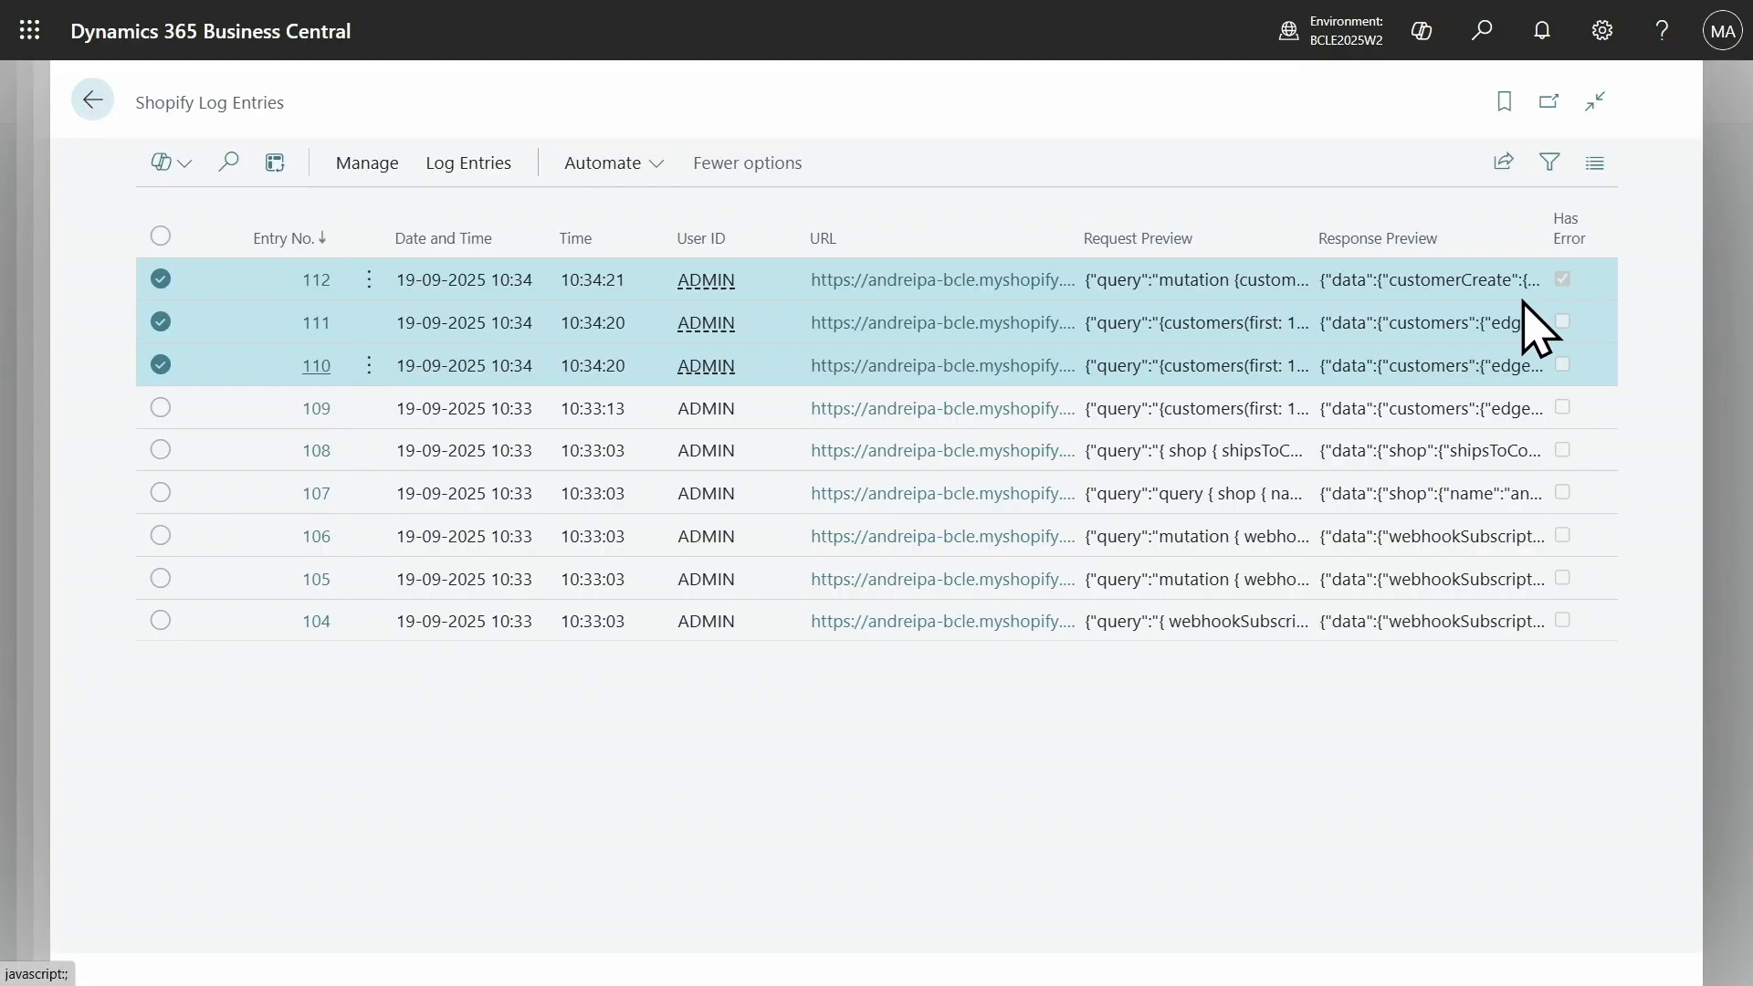
Delete all Shopify log entries.
click(463, 172)
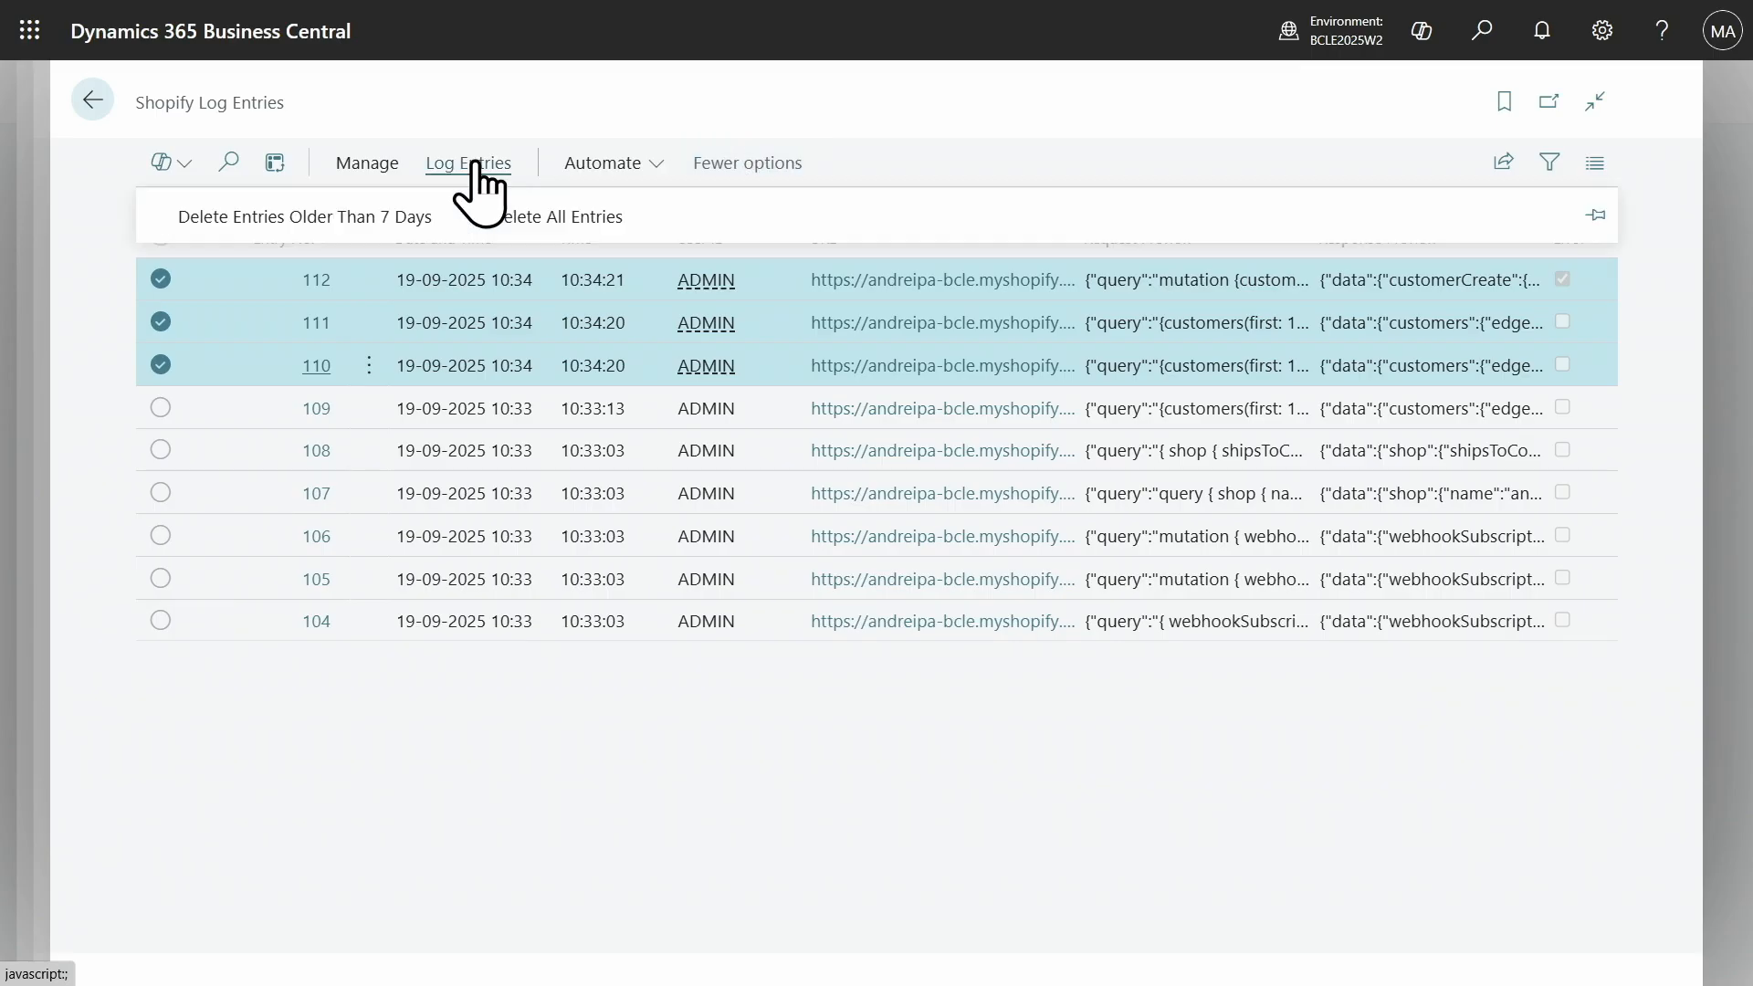
click(533, 219)
click(999, 584)
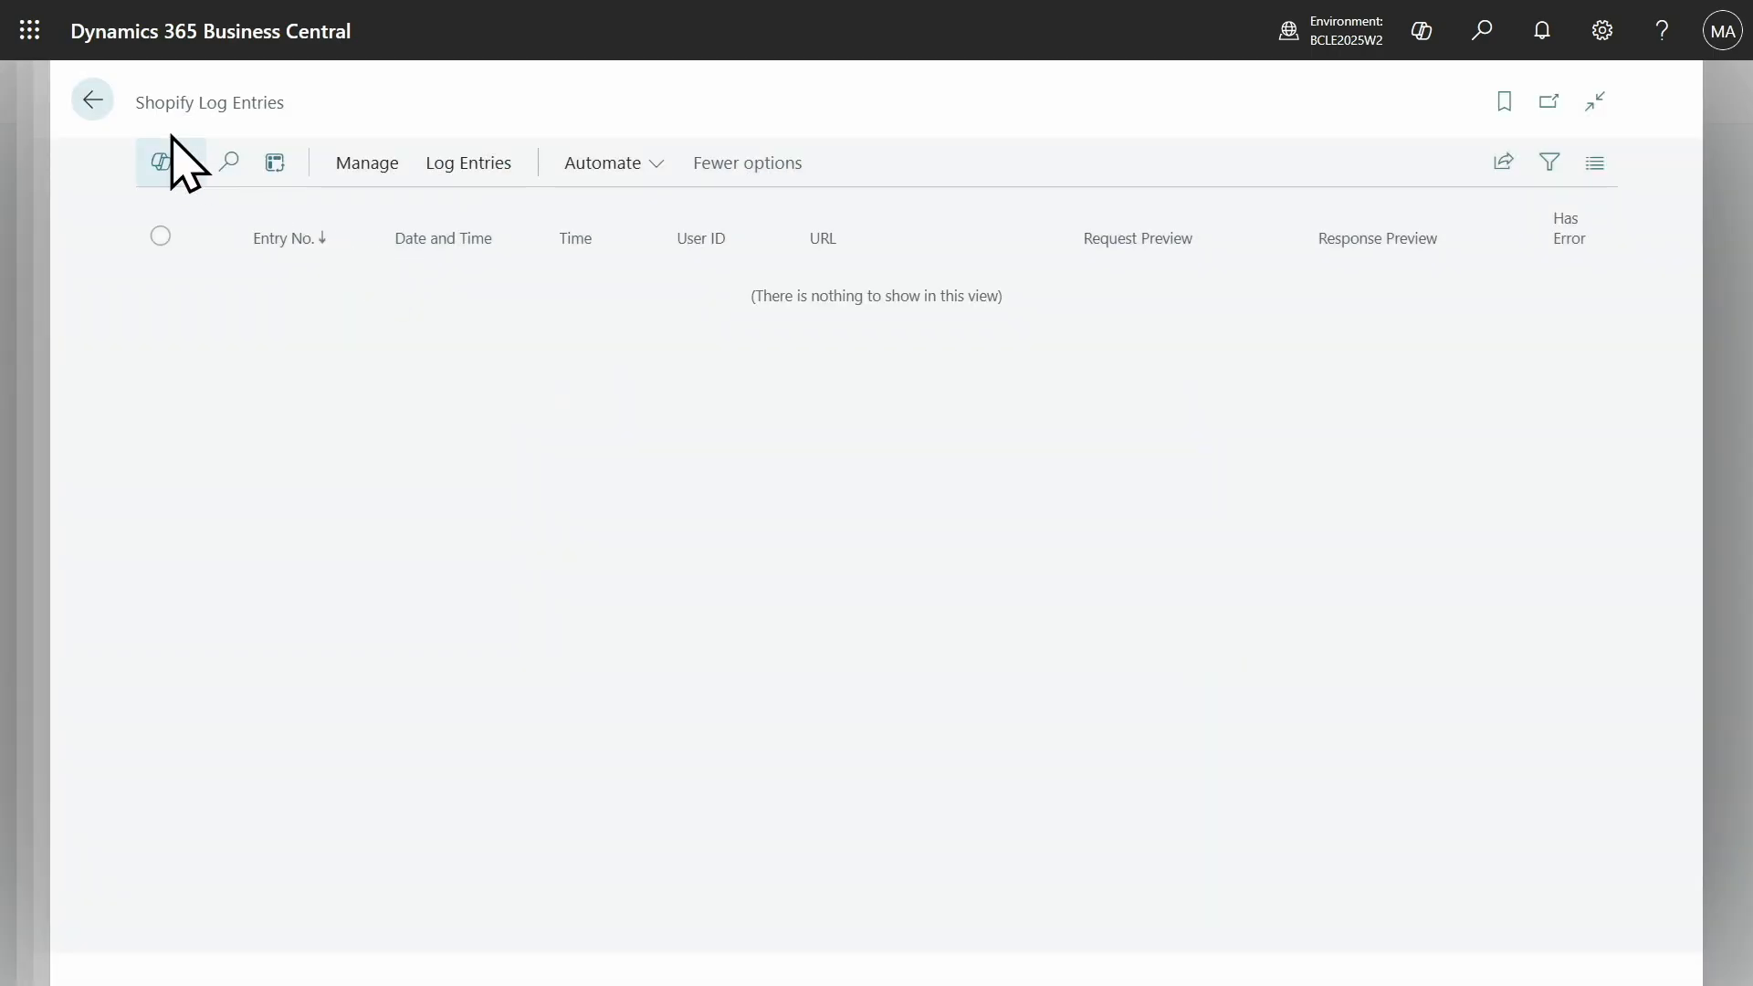
Return to the STORE shop card and set its Logging Mode to Error Only.
click(107, 107)
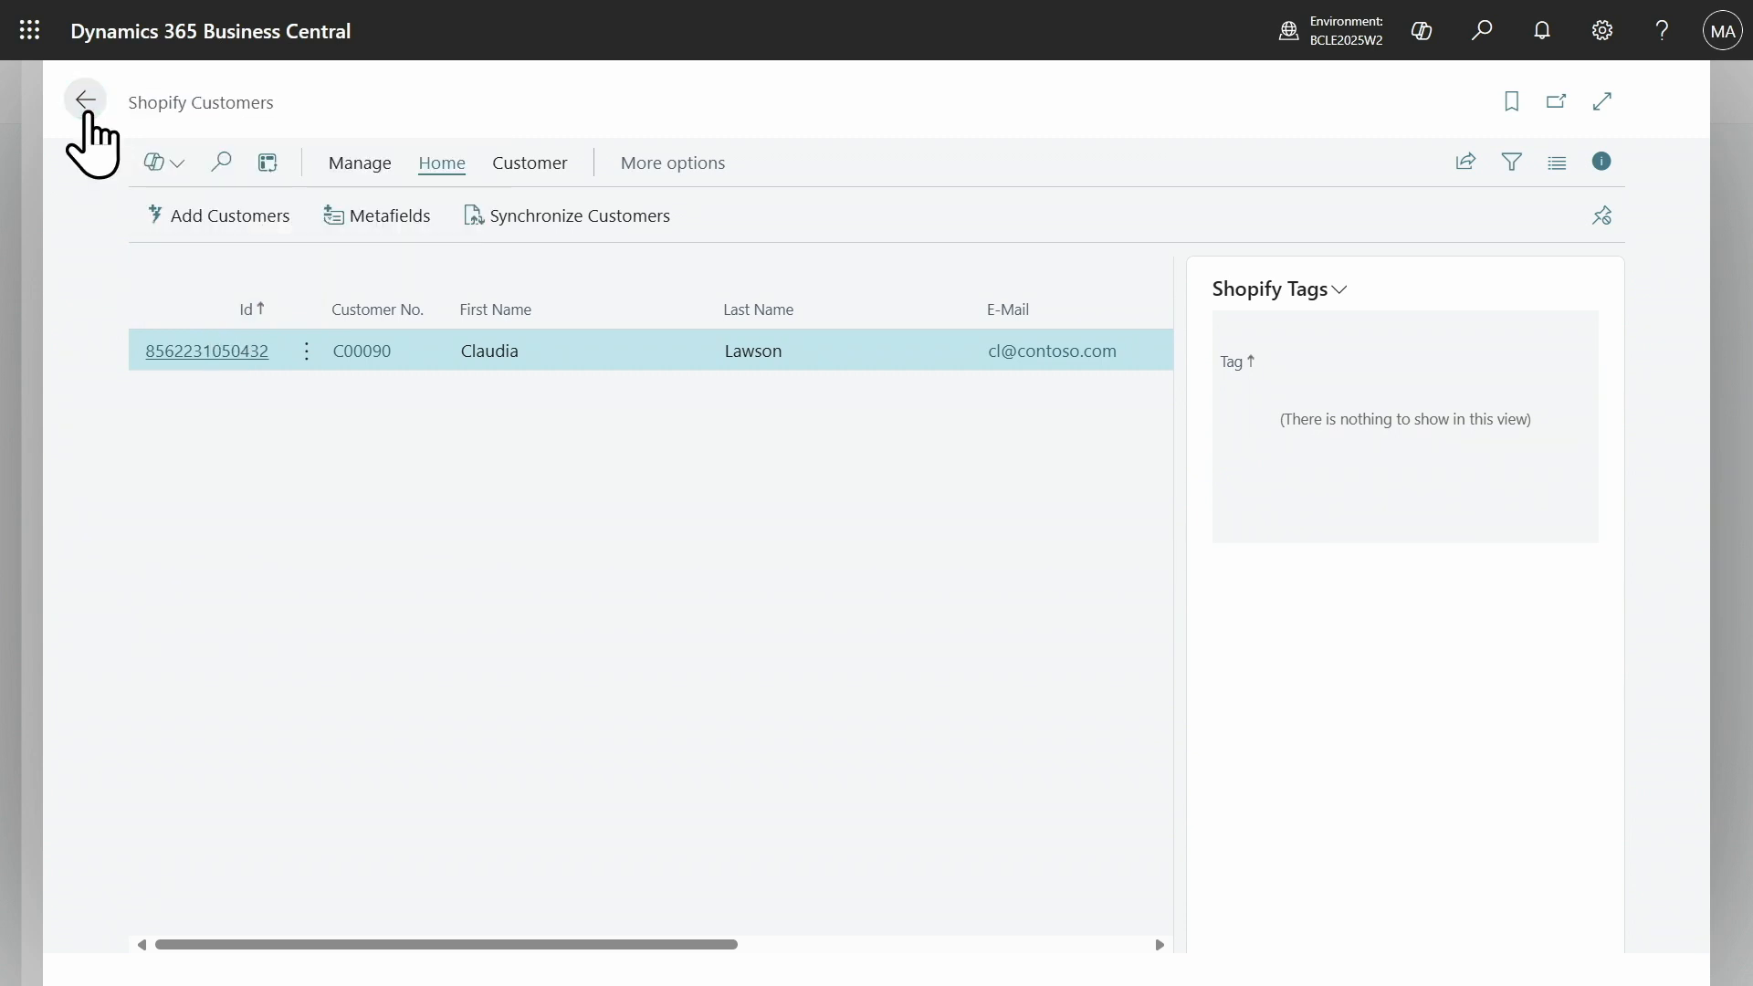
click(88, 111)
click(1269, 510)
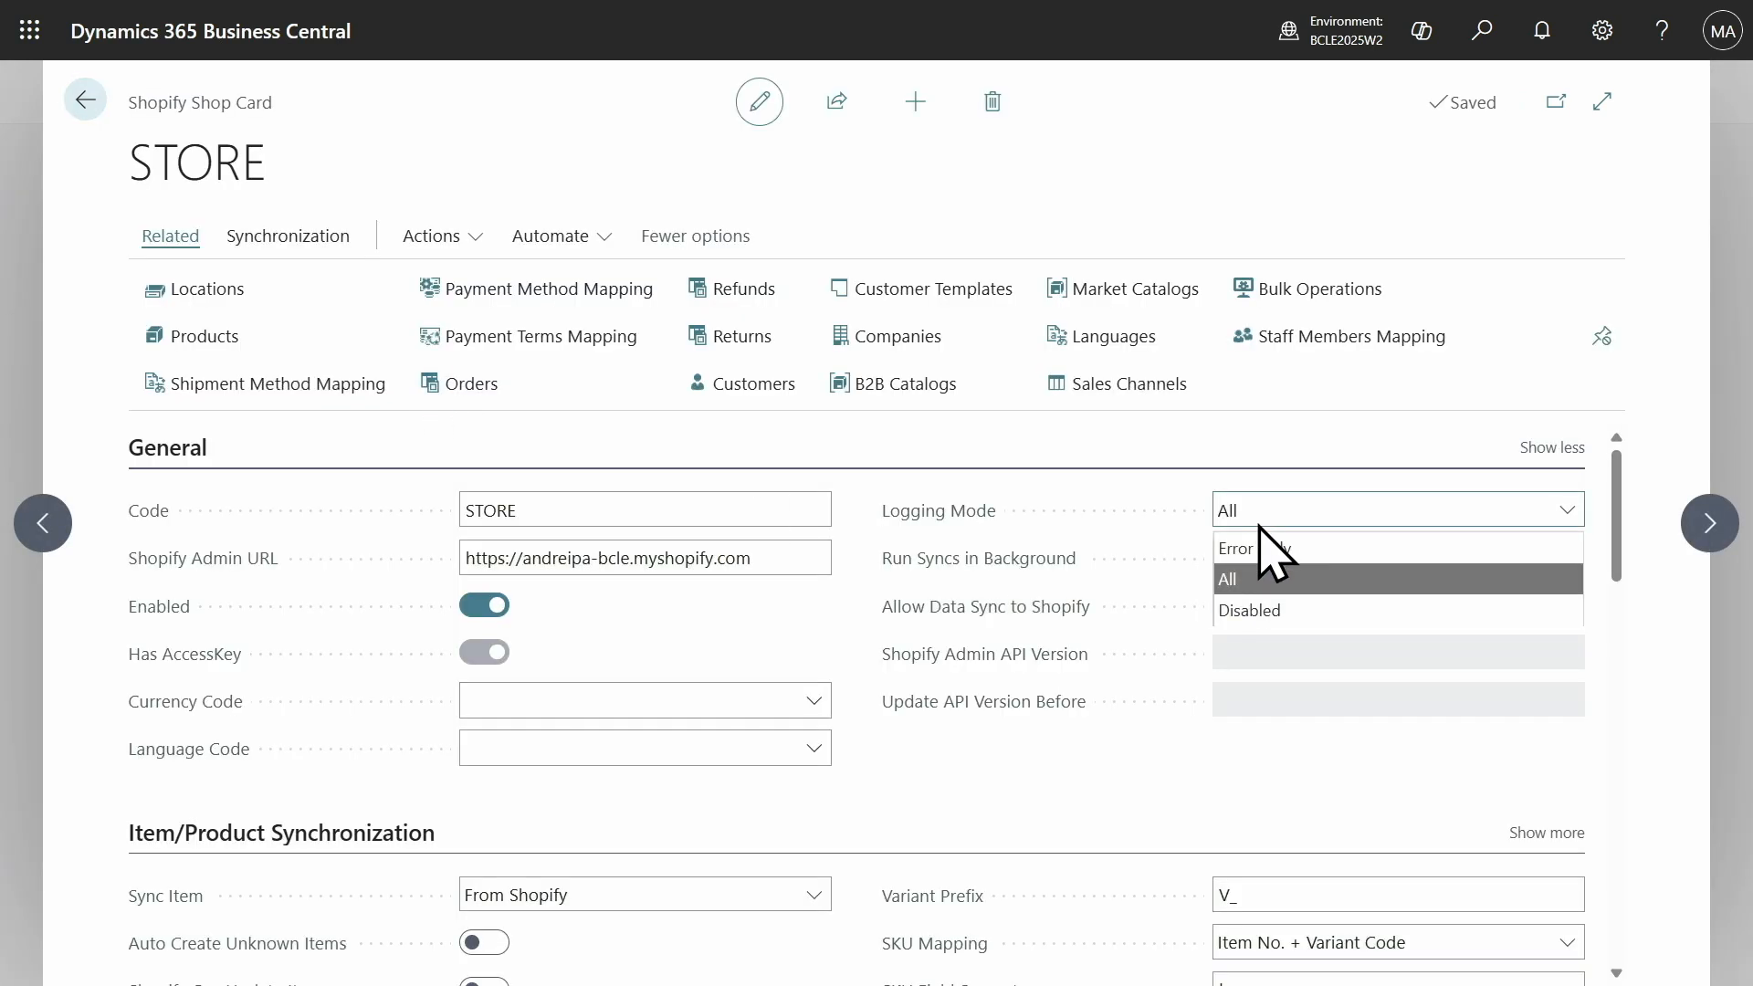
click(1266, 548)
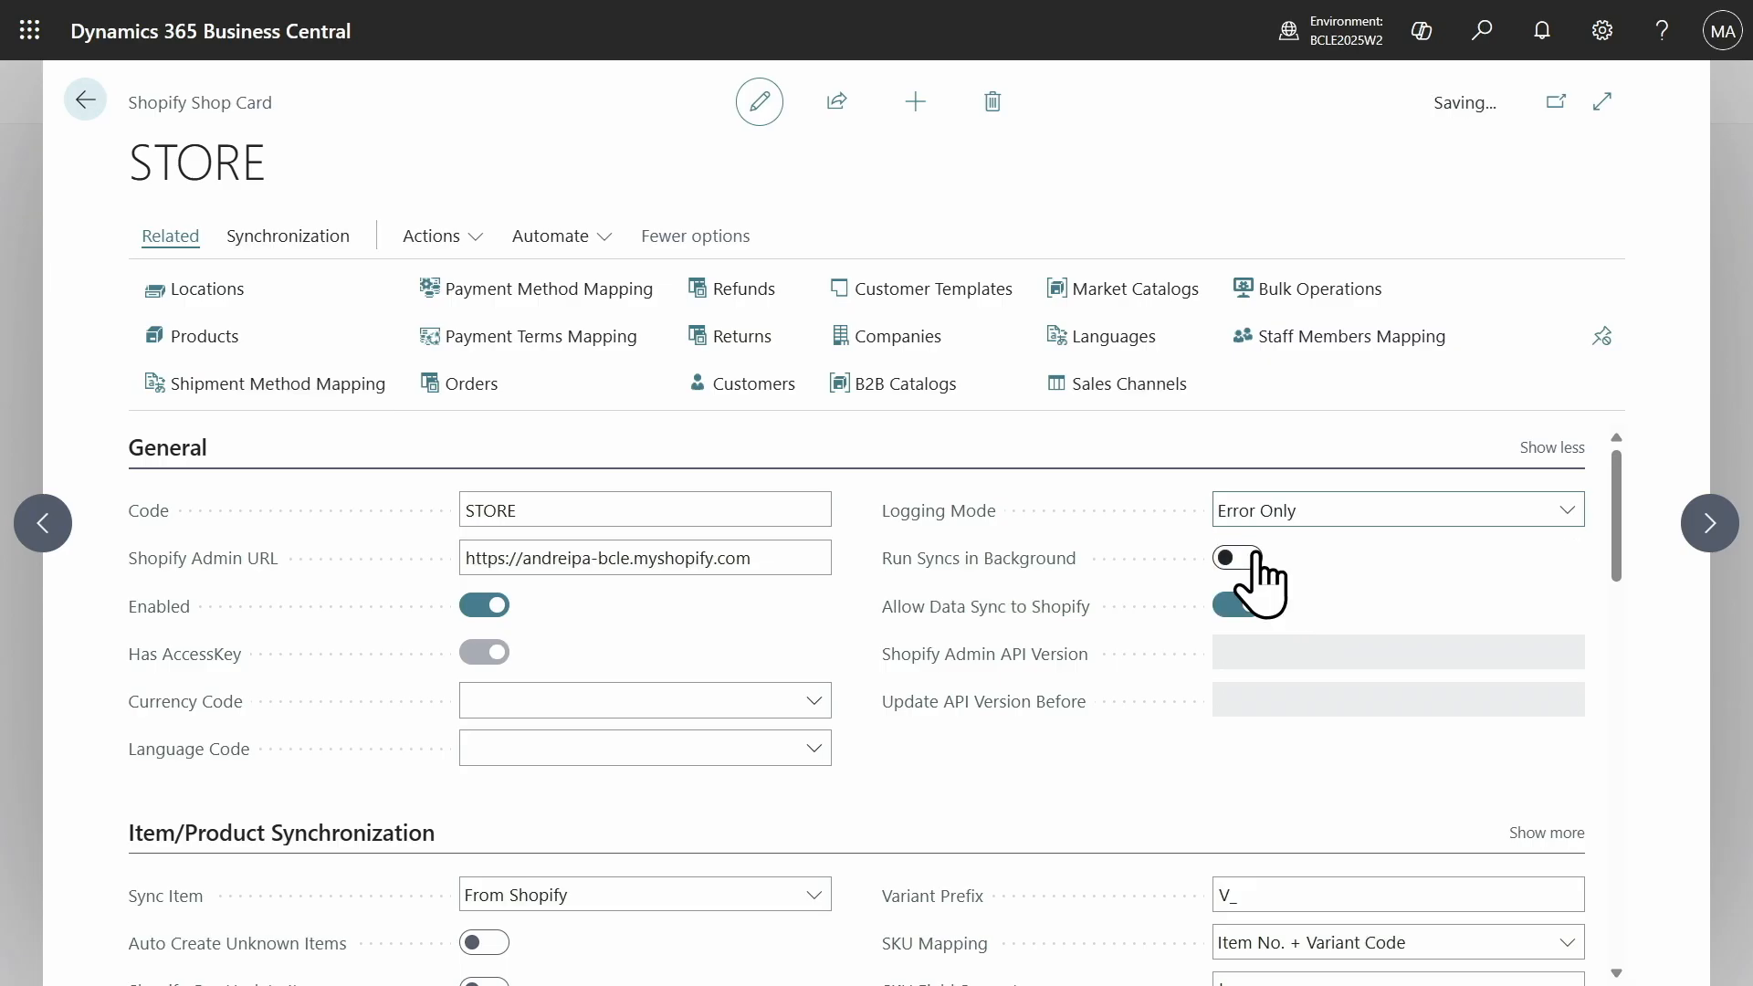
Start adding a customer to Shopify from the STORE shop's customers, and clear the phone number on the Export Issue customer's card.
click(736, 393)
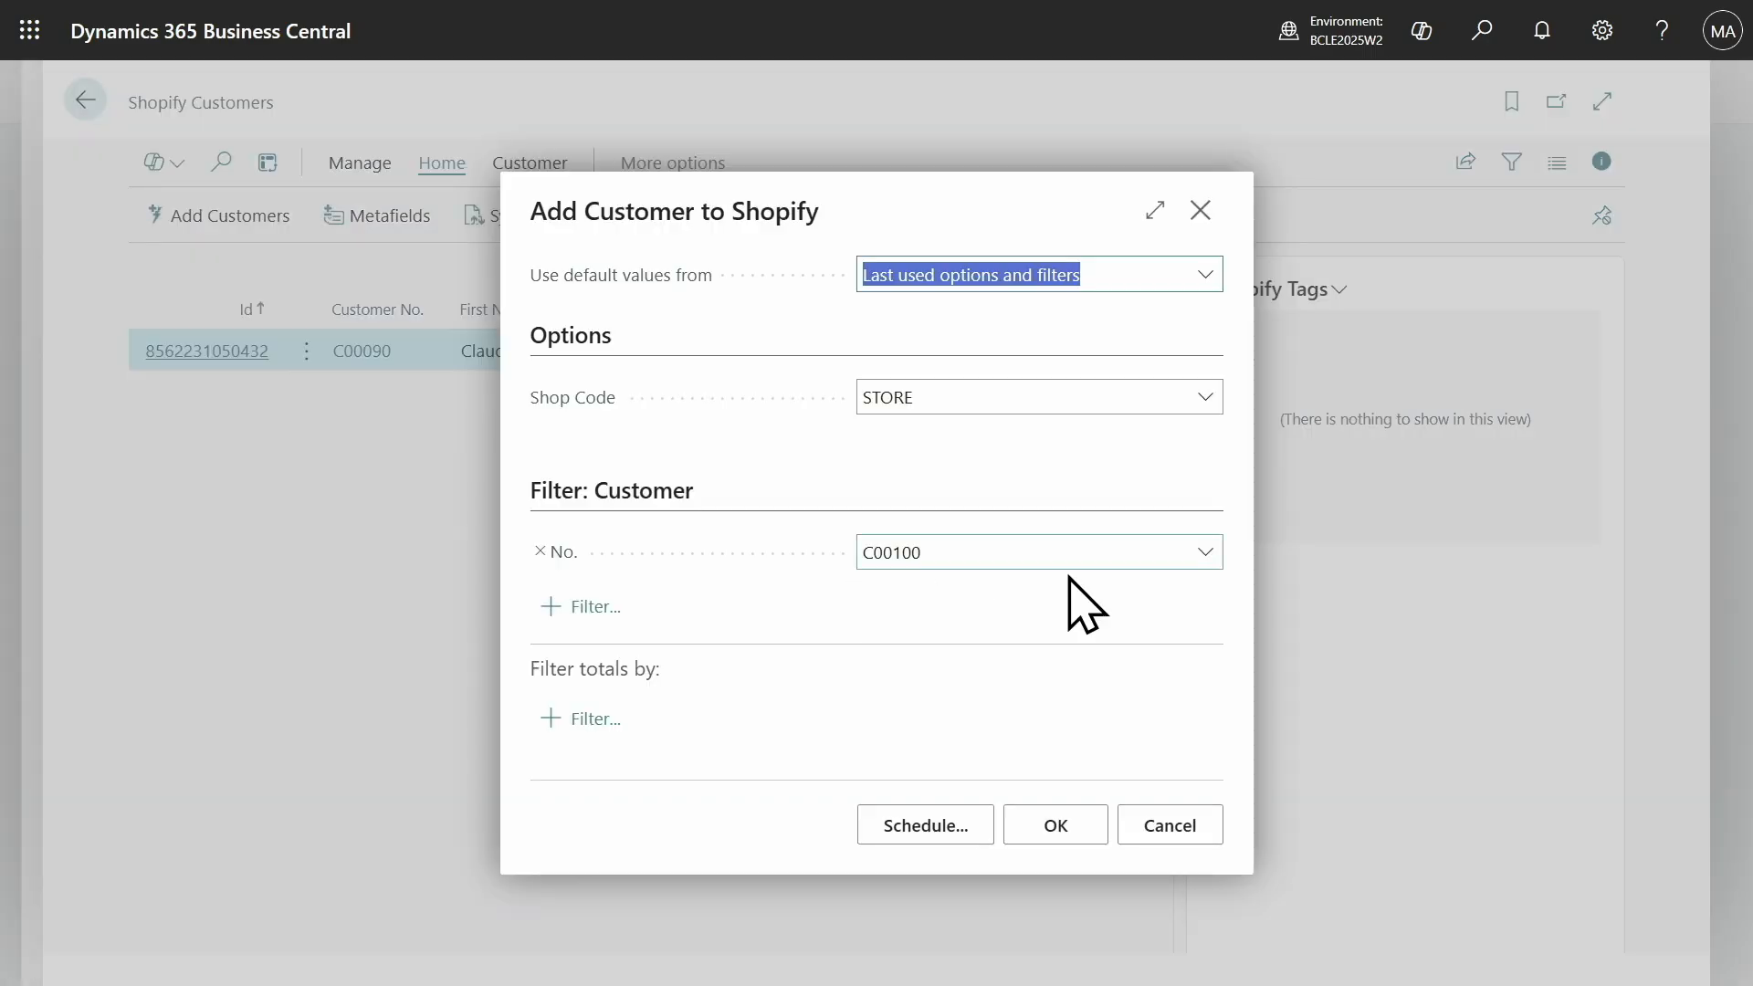
click(1206, 552)
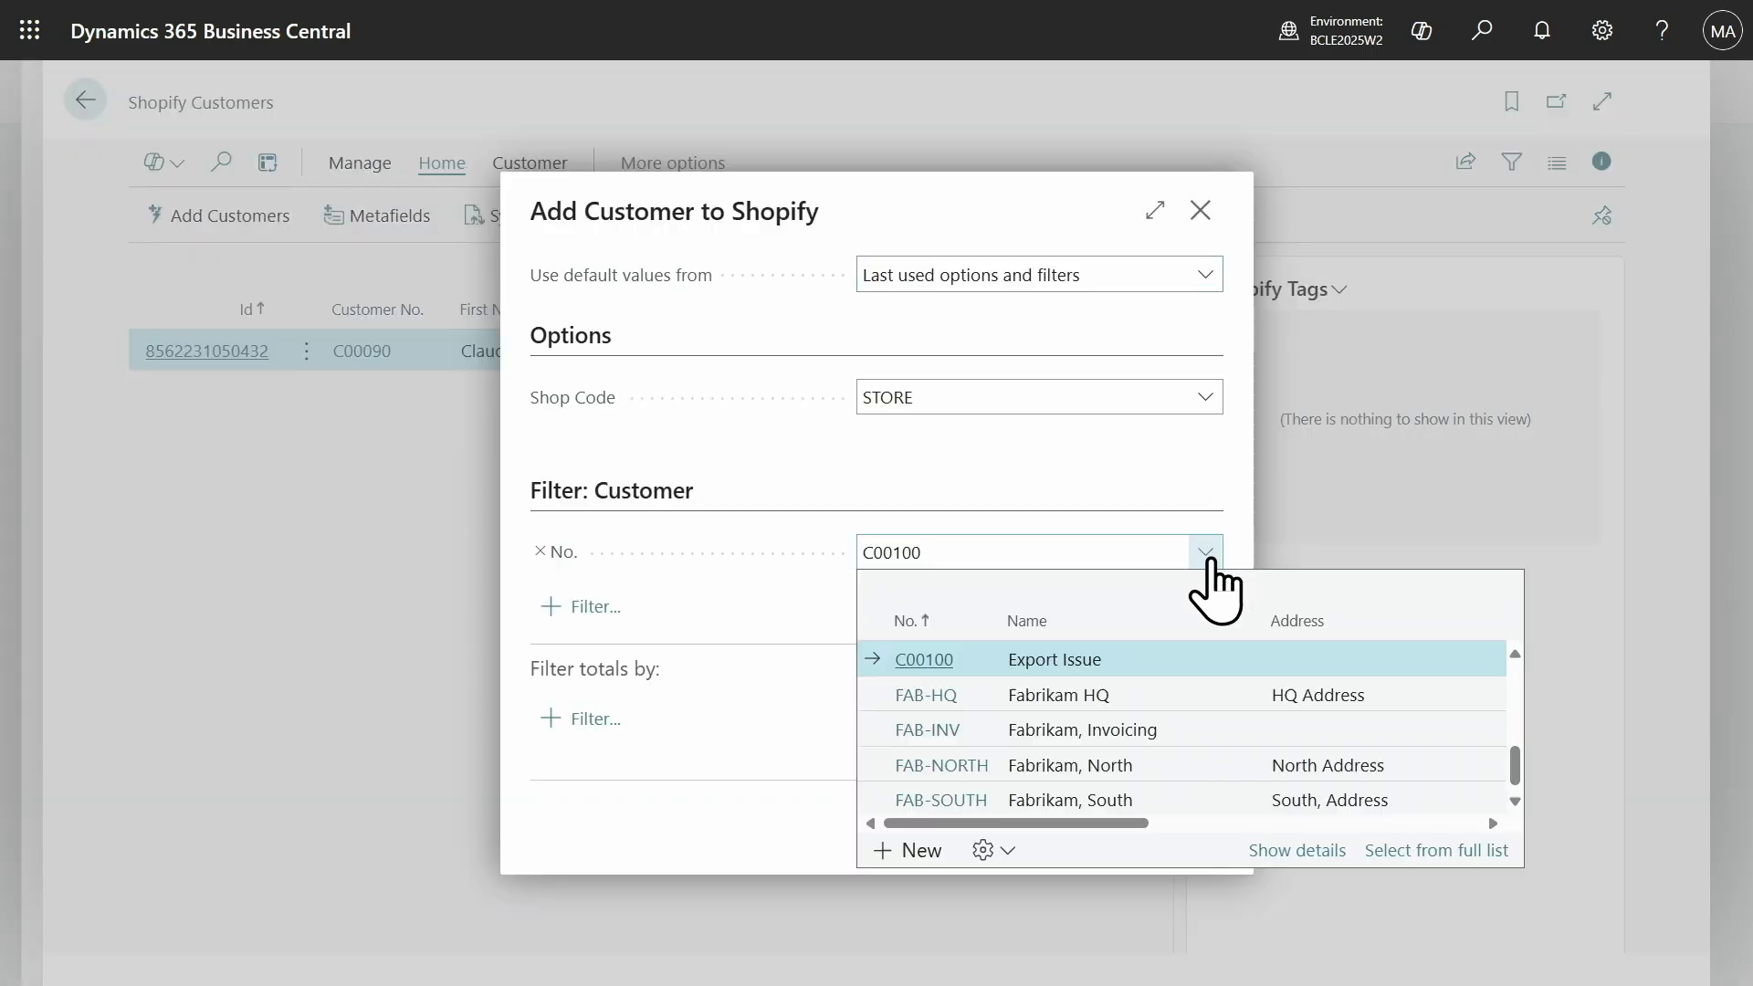
click(1298, 849)
scroll(968, 713, down, 3)
double_click(917, 610)
key(Delete)
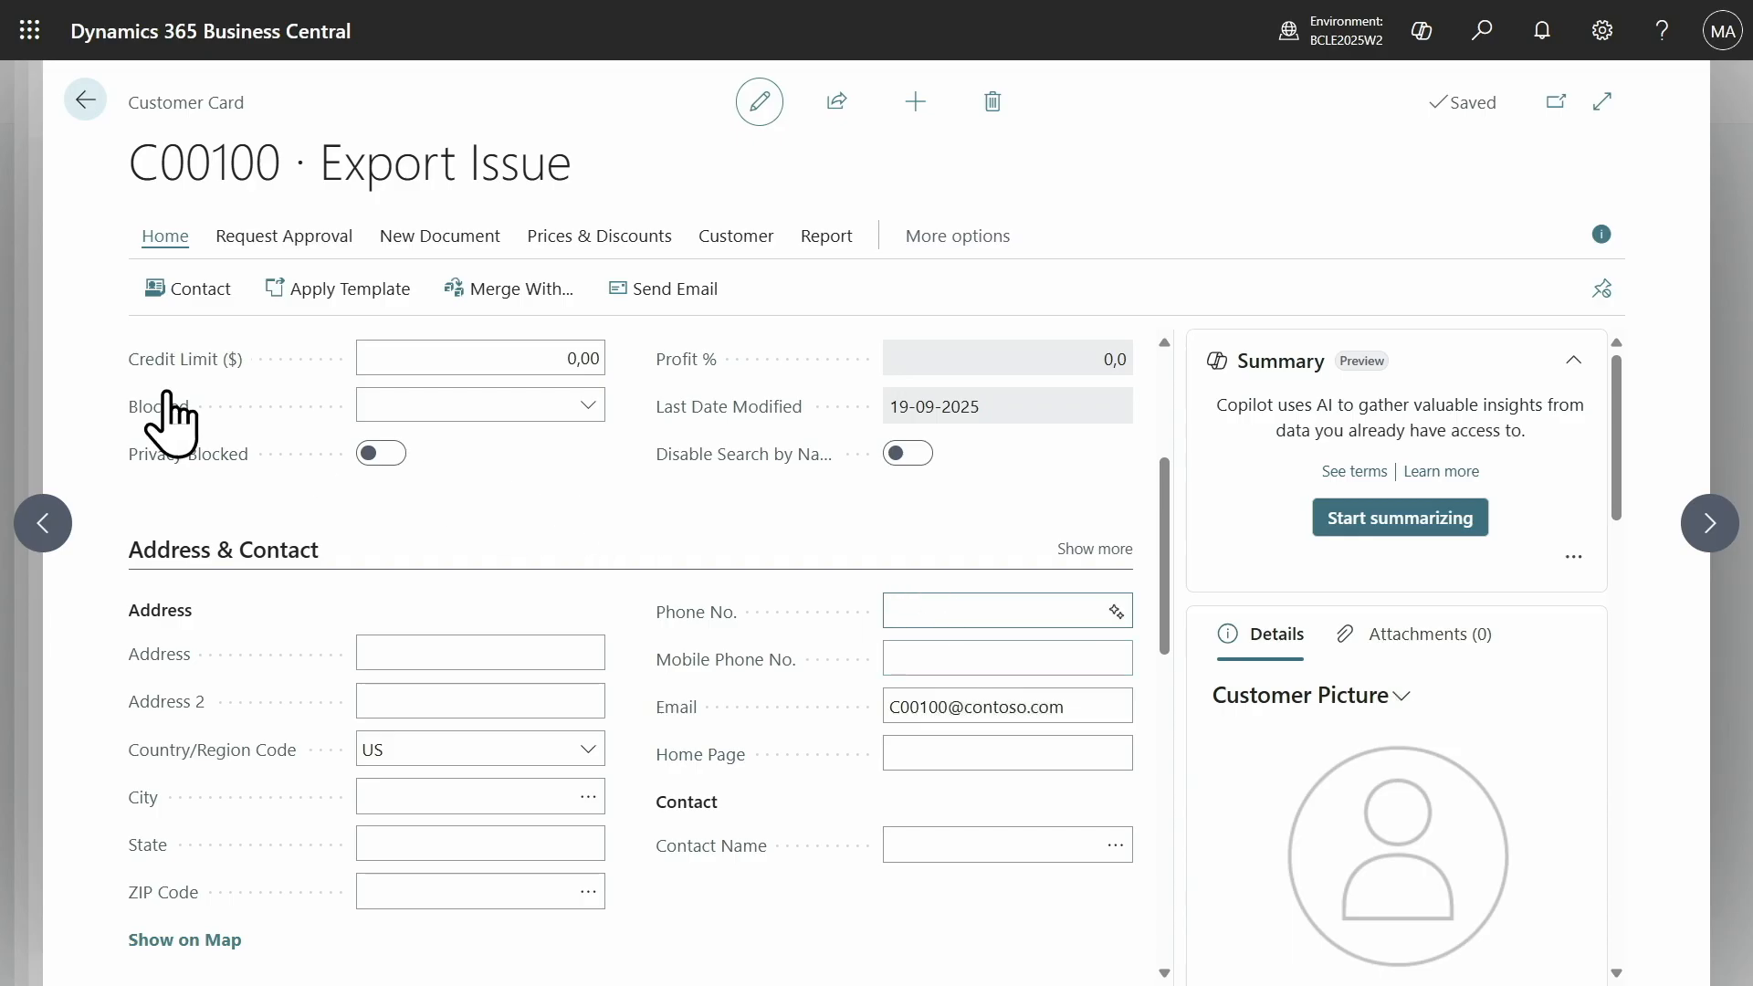
click(77, 104)
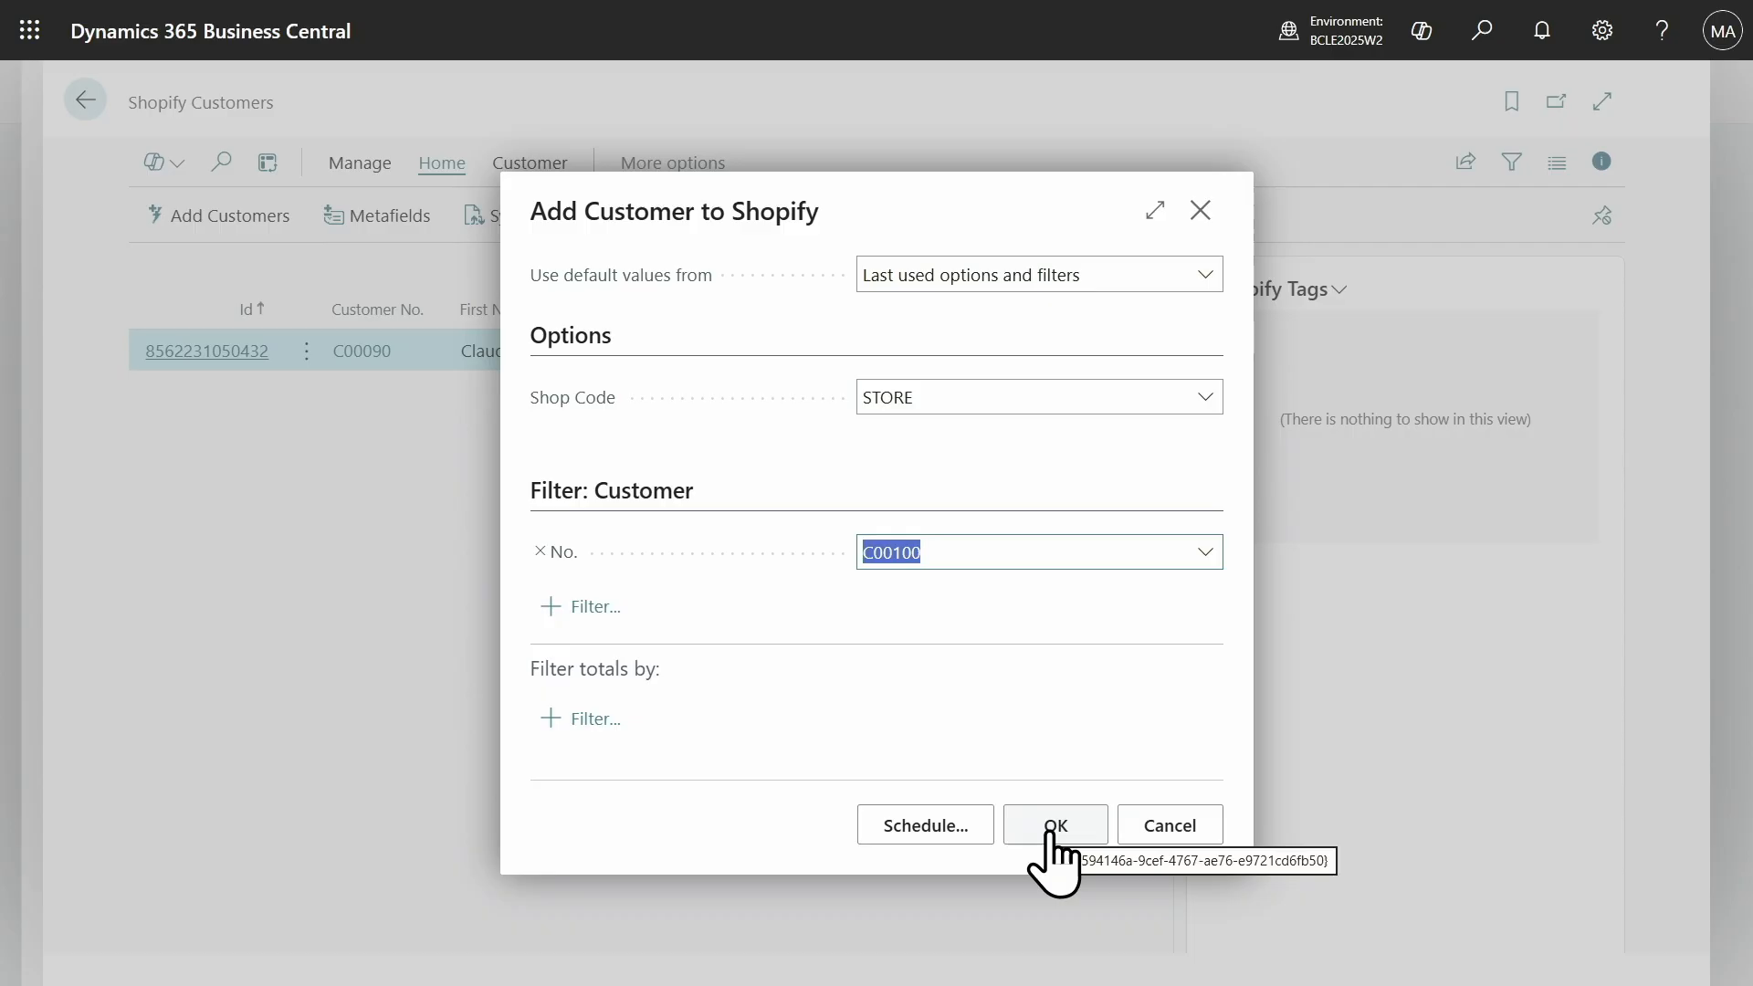
Export the Export Issue customer to shop STORE and open the Shopify log entries to check for new errors.
click(1050, 835)
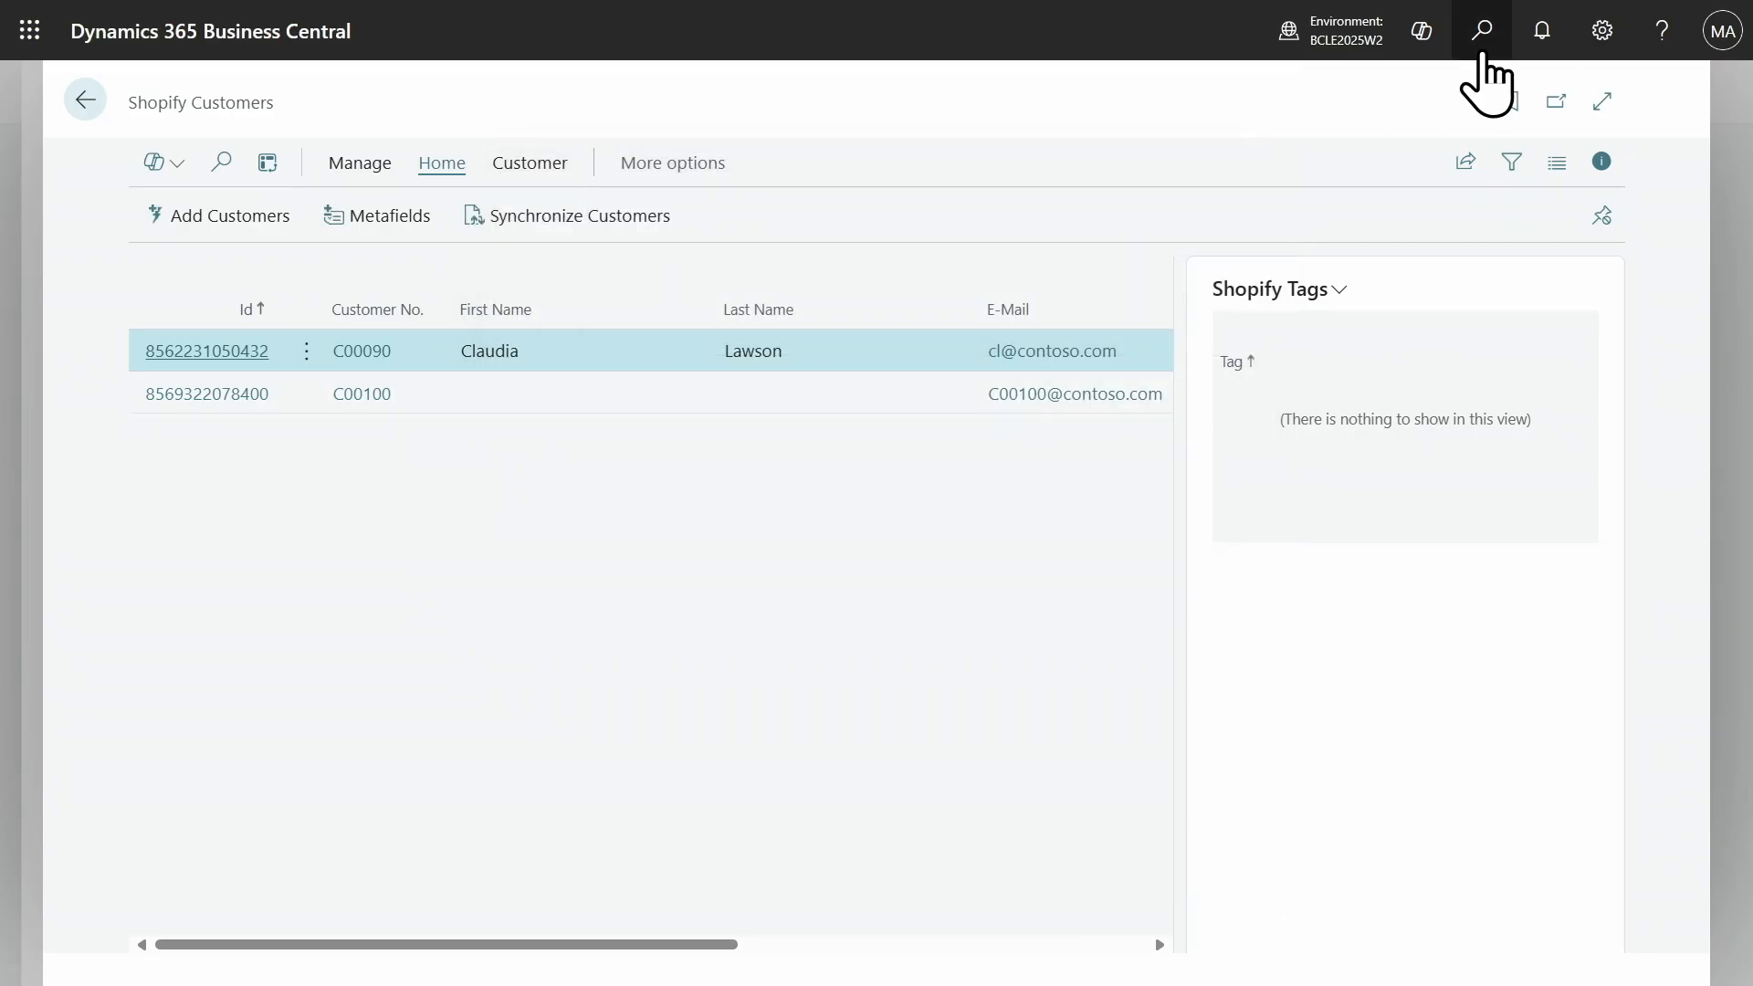
click(1483, 53)
text(shop log)
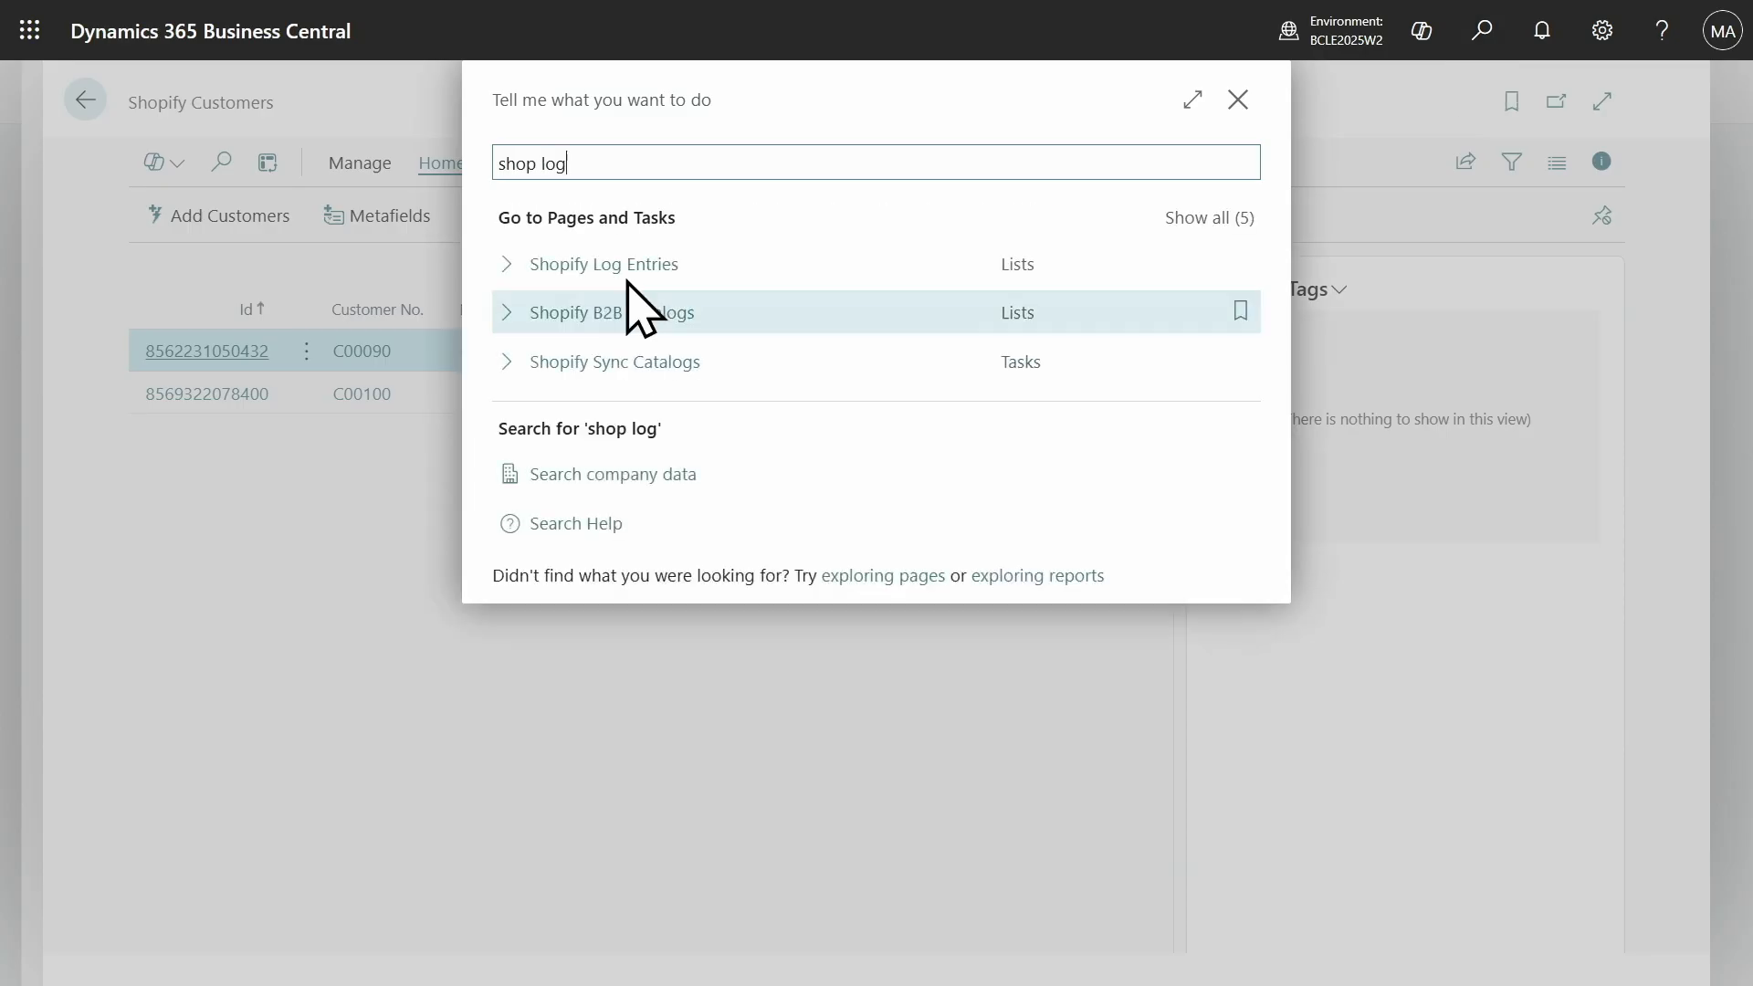
click(639, 274)
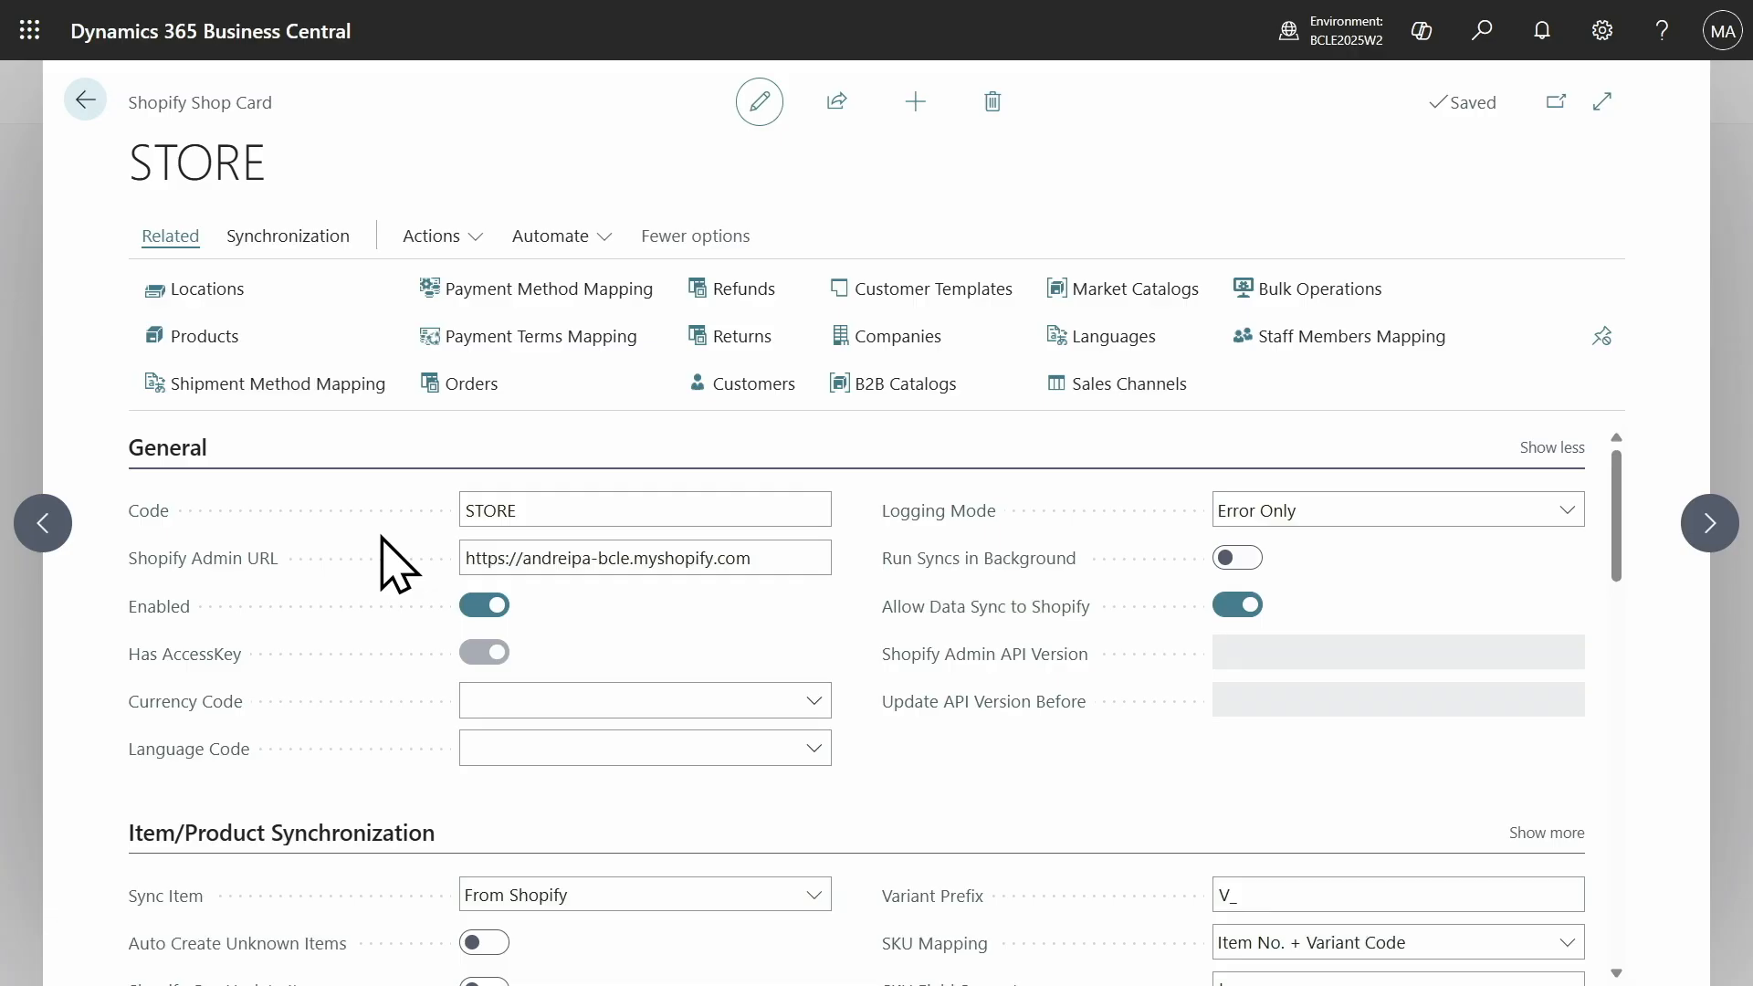
Review the STORE shop's location mappings and the Stock Calculation options available for the Main location.
scroll(882, 654, down, 3)
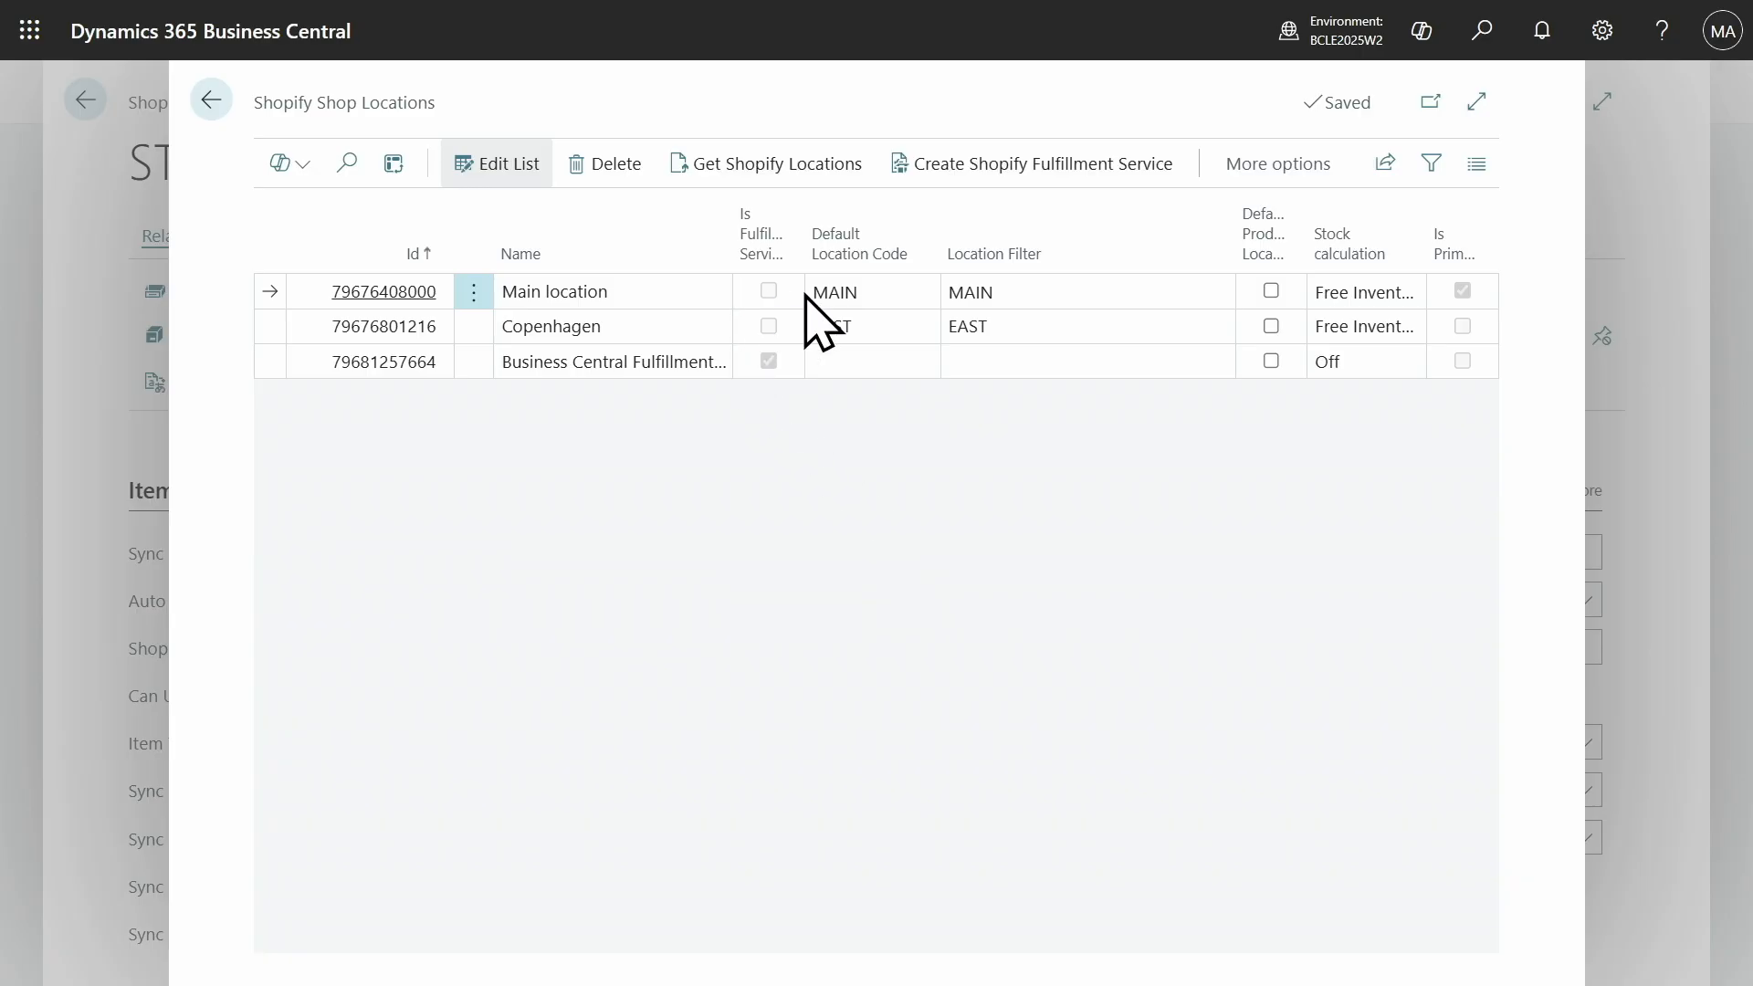
click(1395, 294)
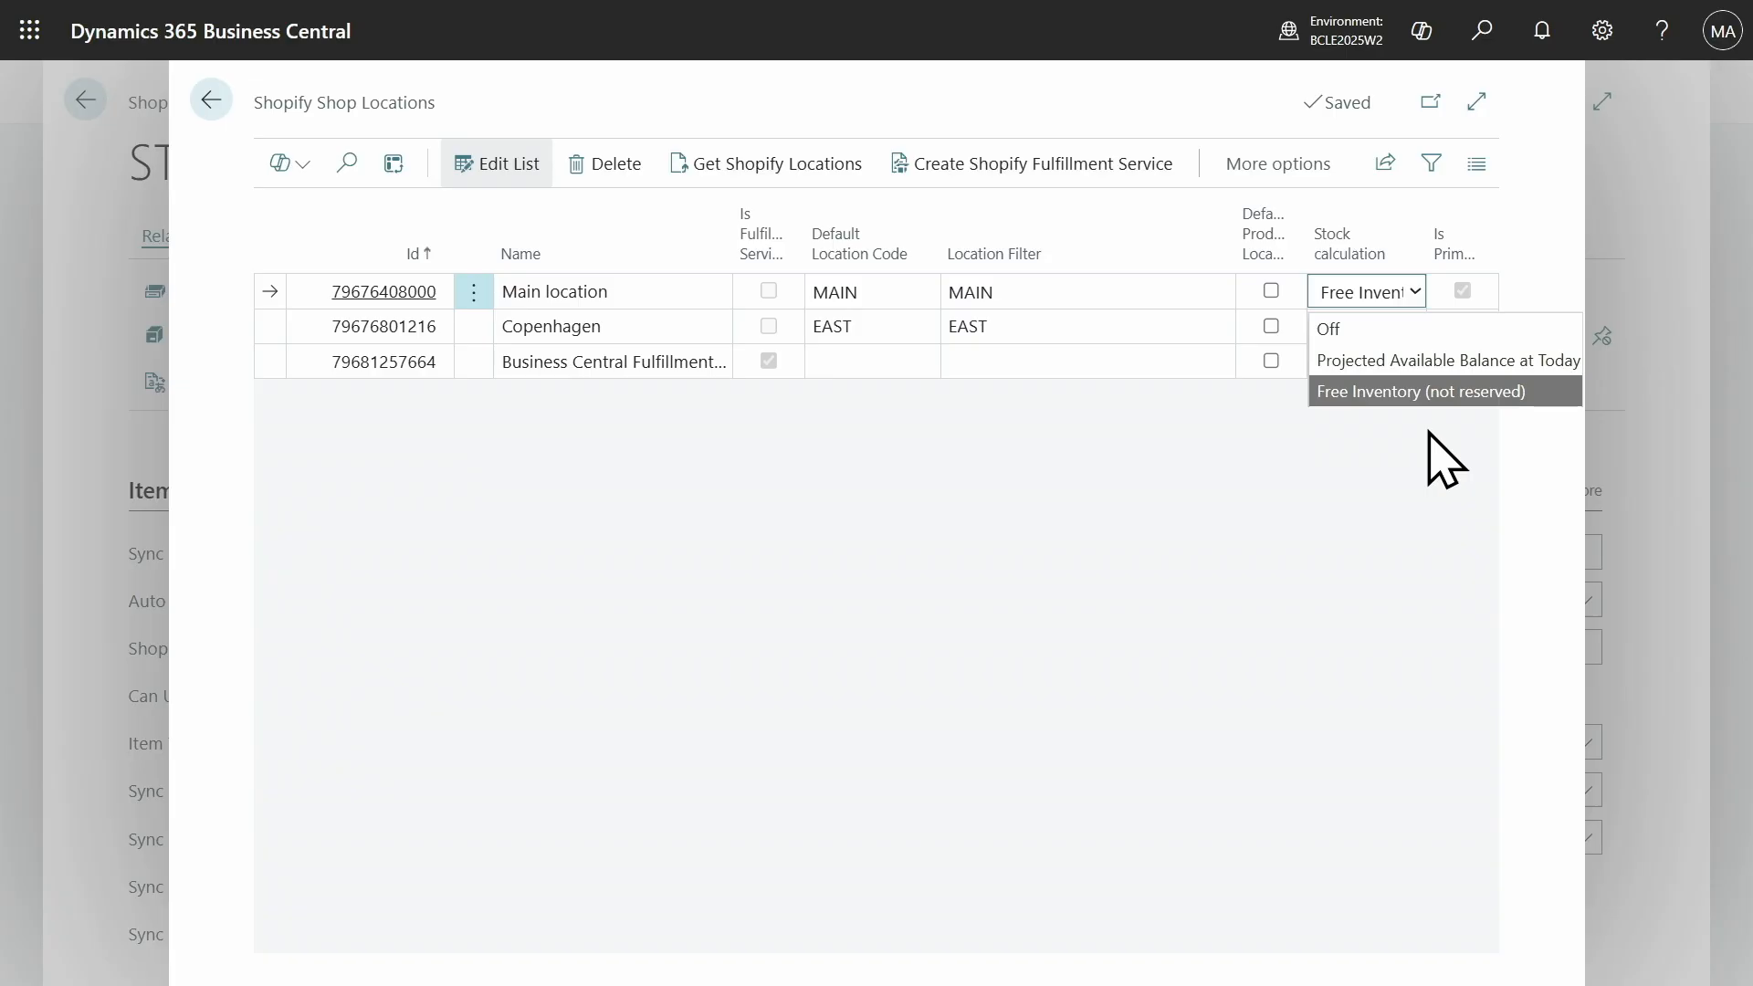
click(1418, 289)
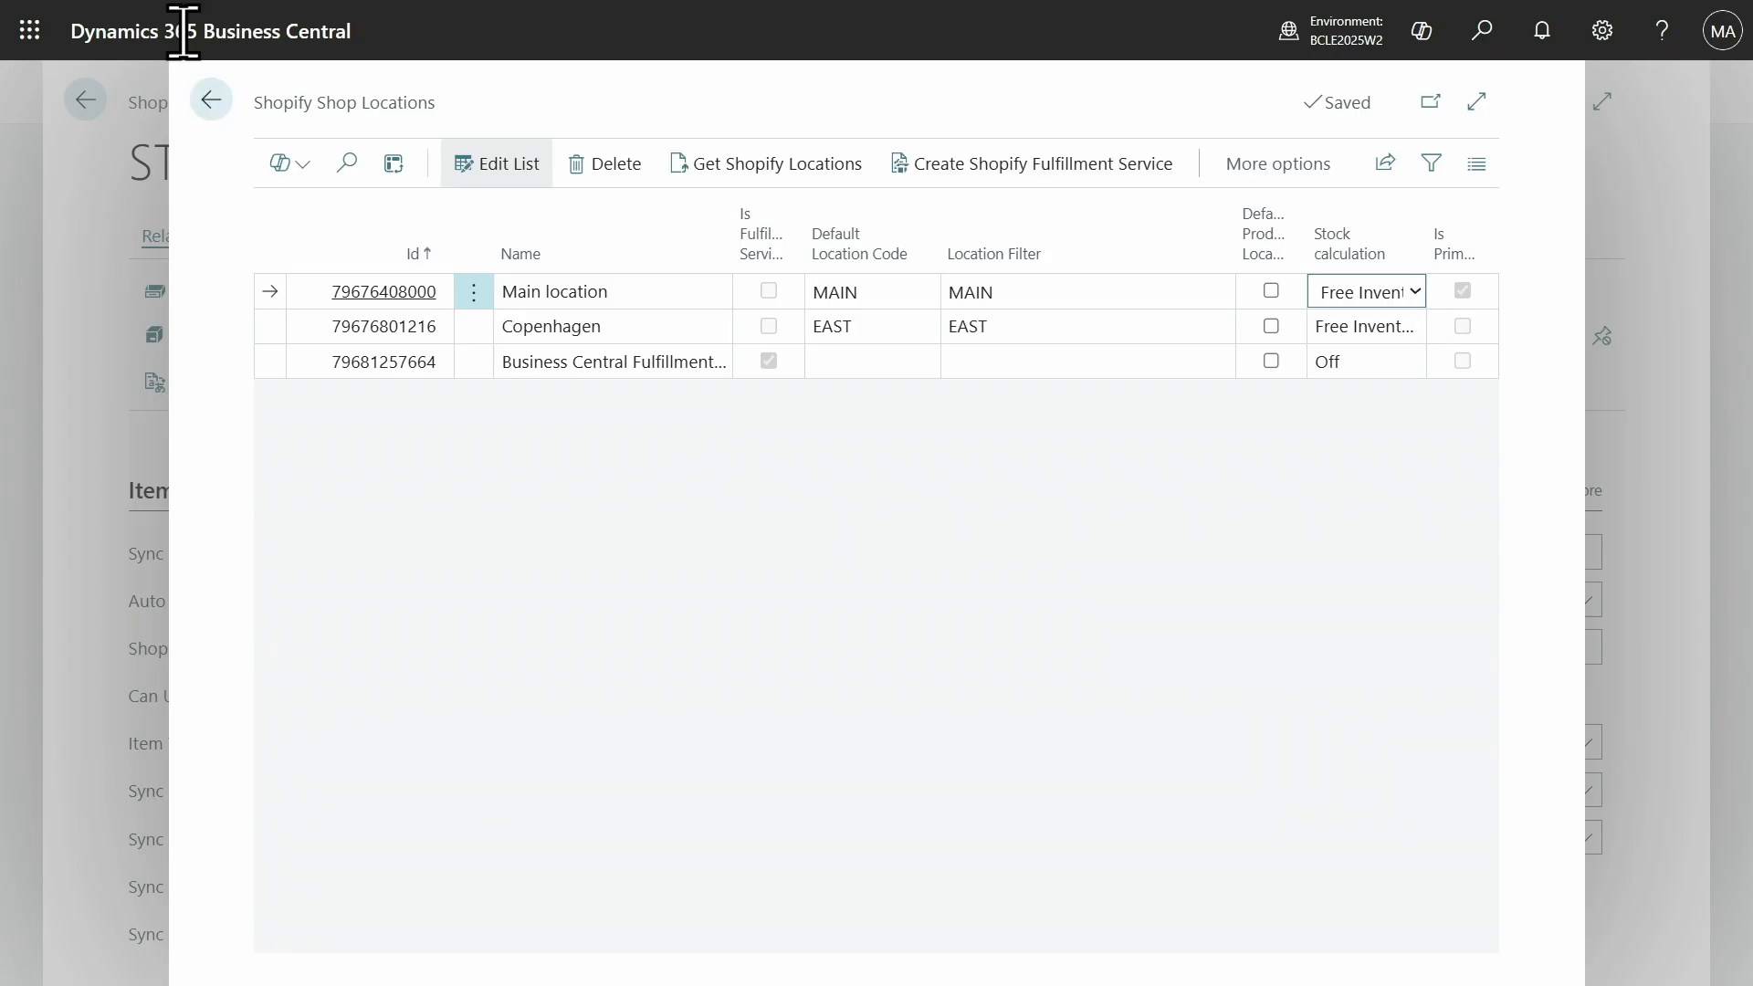
click(209, 91)
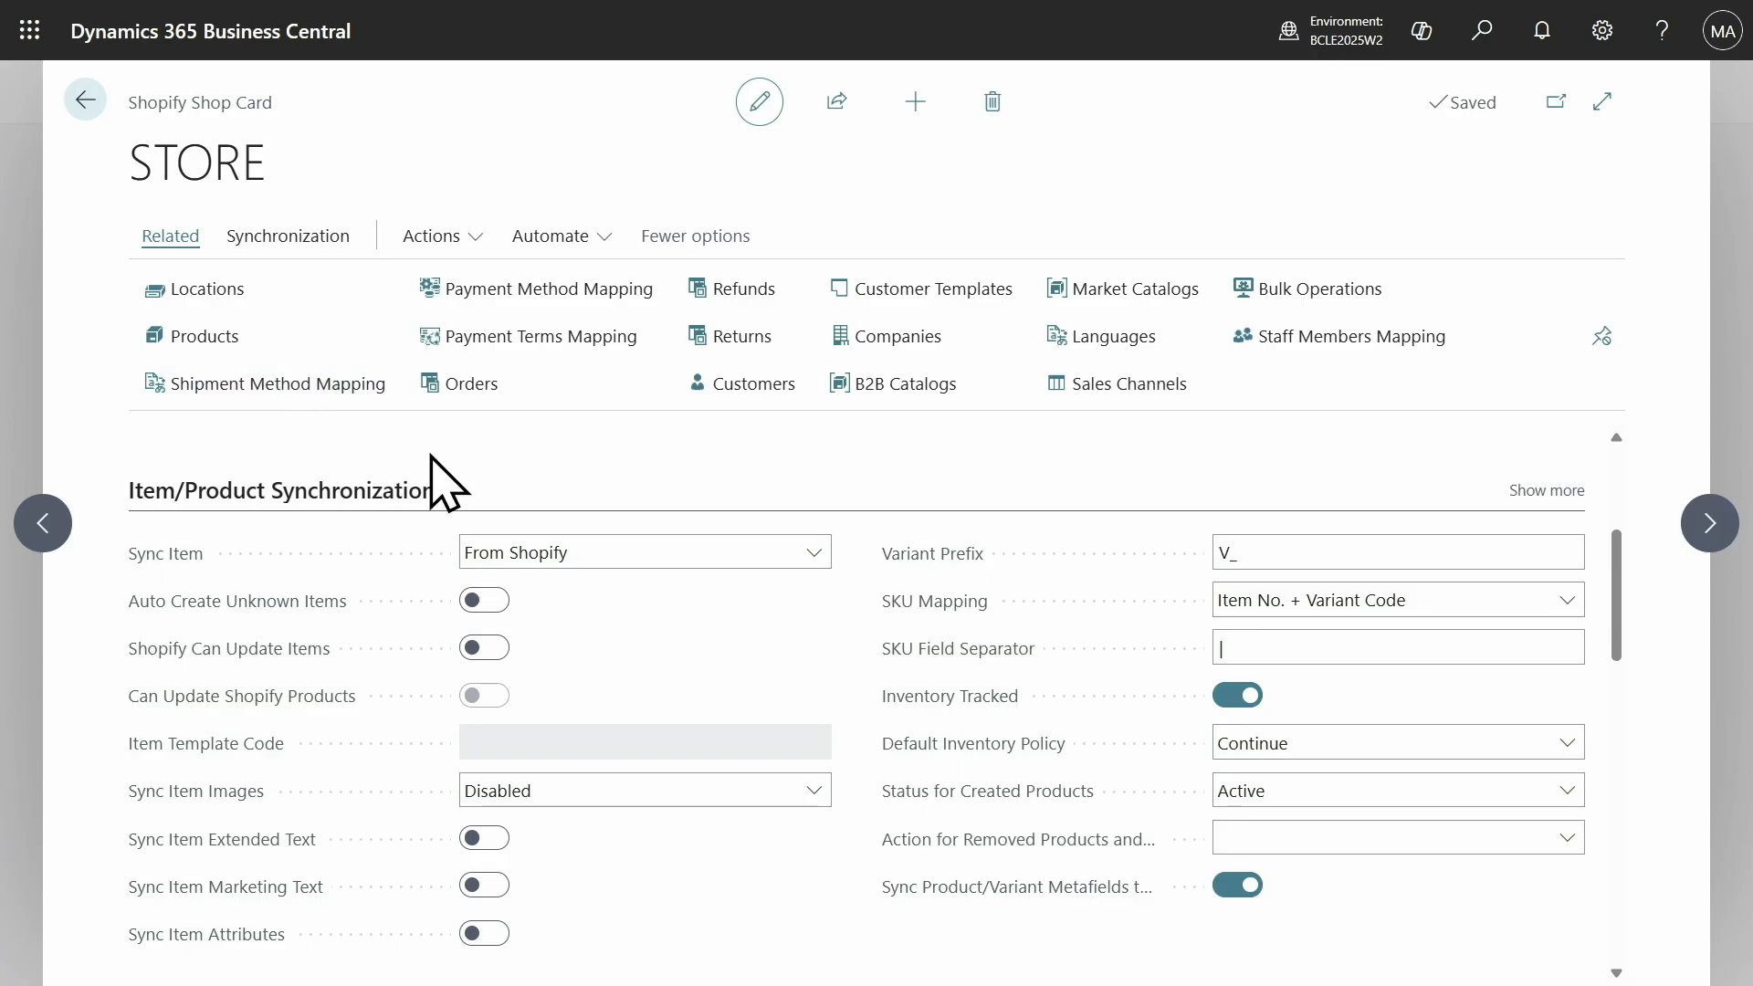
Open the STORE shop's products and examine stock, sync dates and locations in the inventory details for ATHENS Desk and BERLIN Guest Chair, Yellow.
click(208, 342)
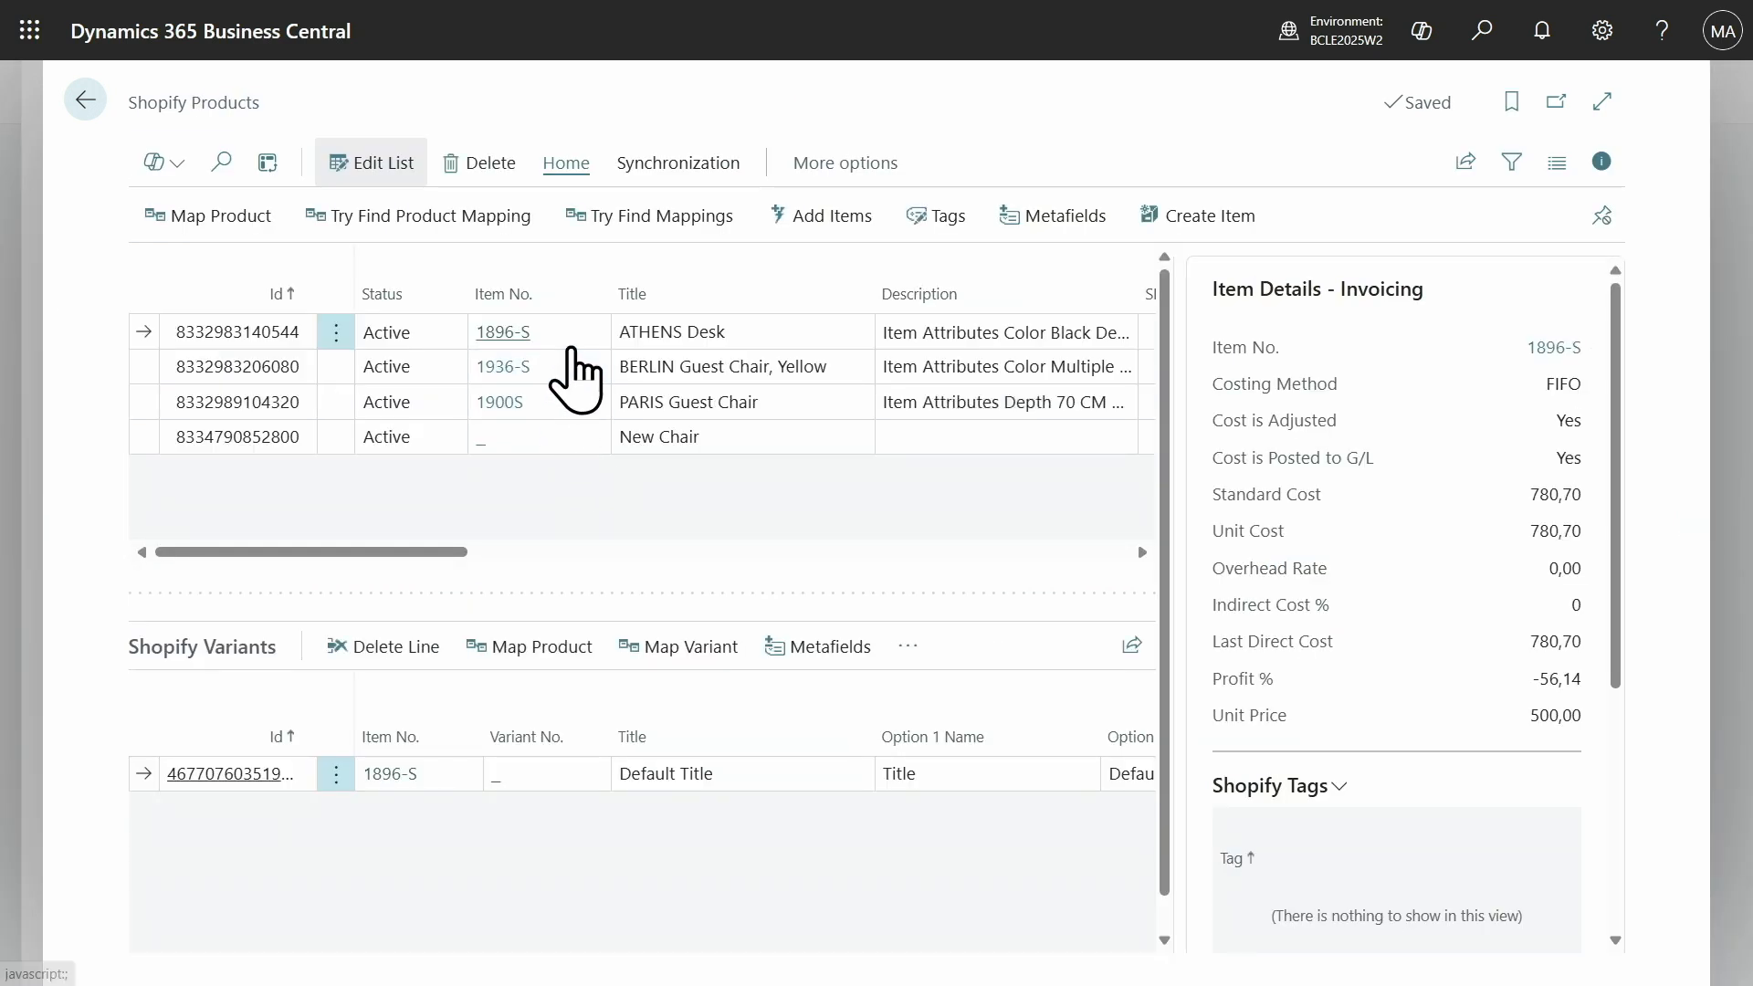
scroll(1370, 420, down, 5)
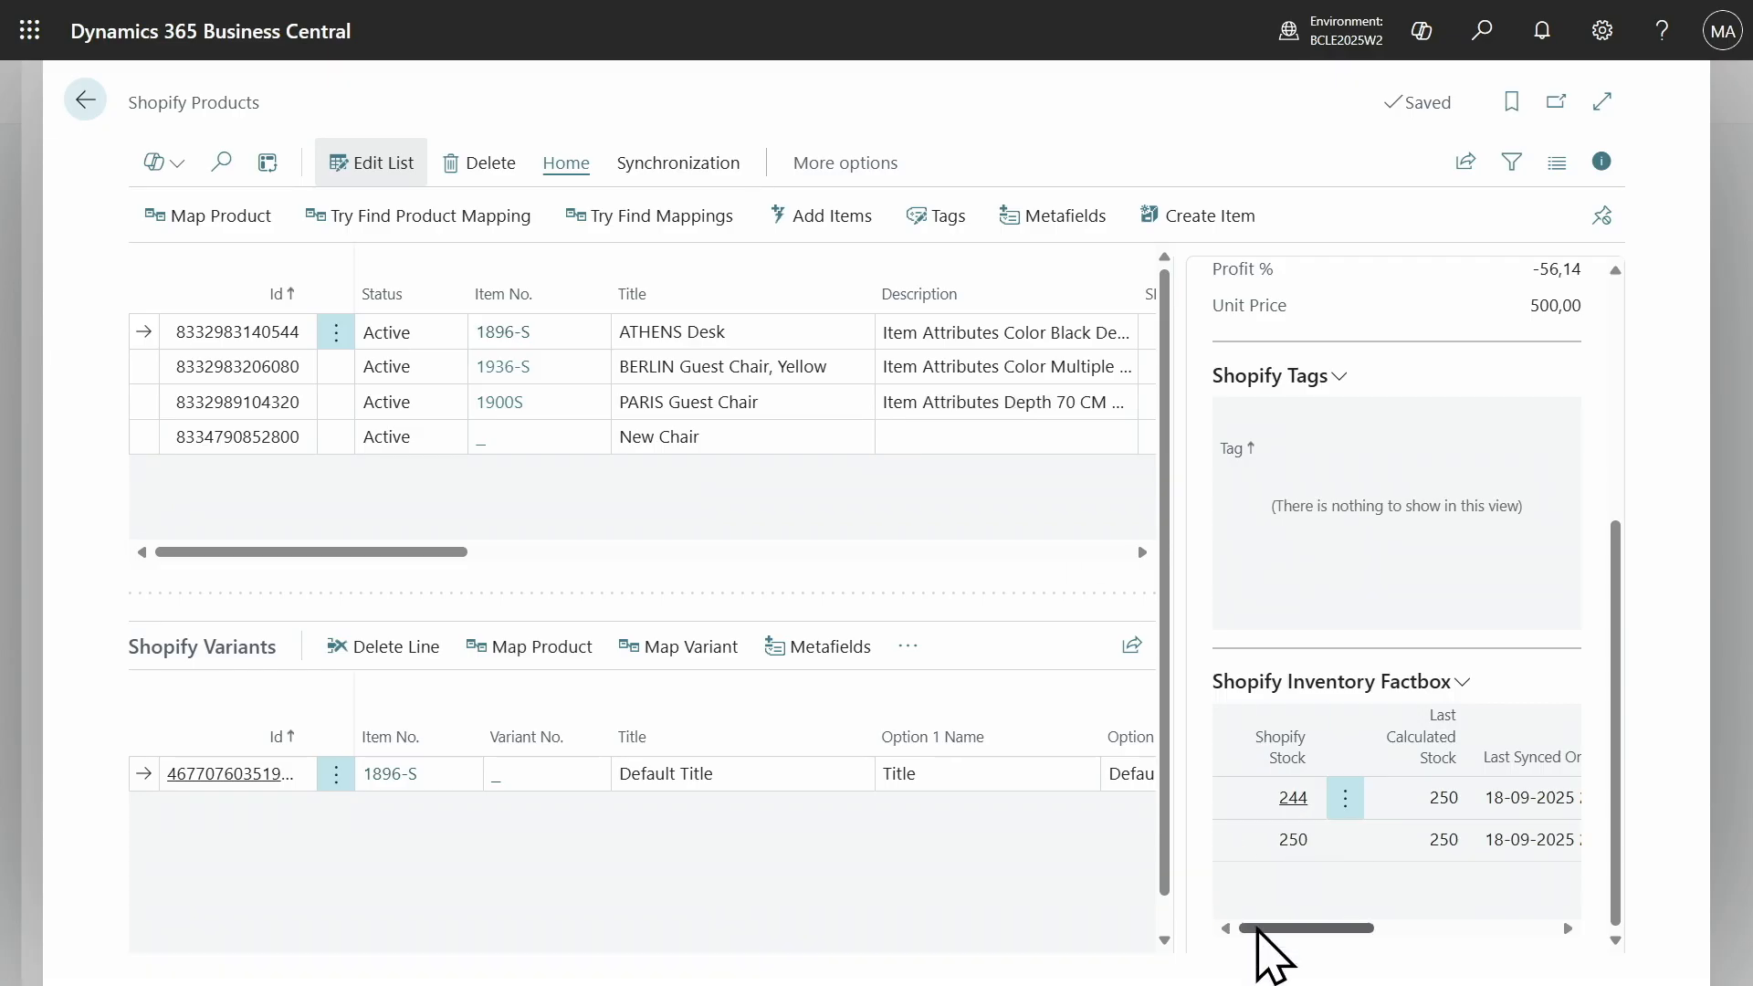
drag(1262, 927, 1401, 941)
scroll(1440, 822, right, 2)
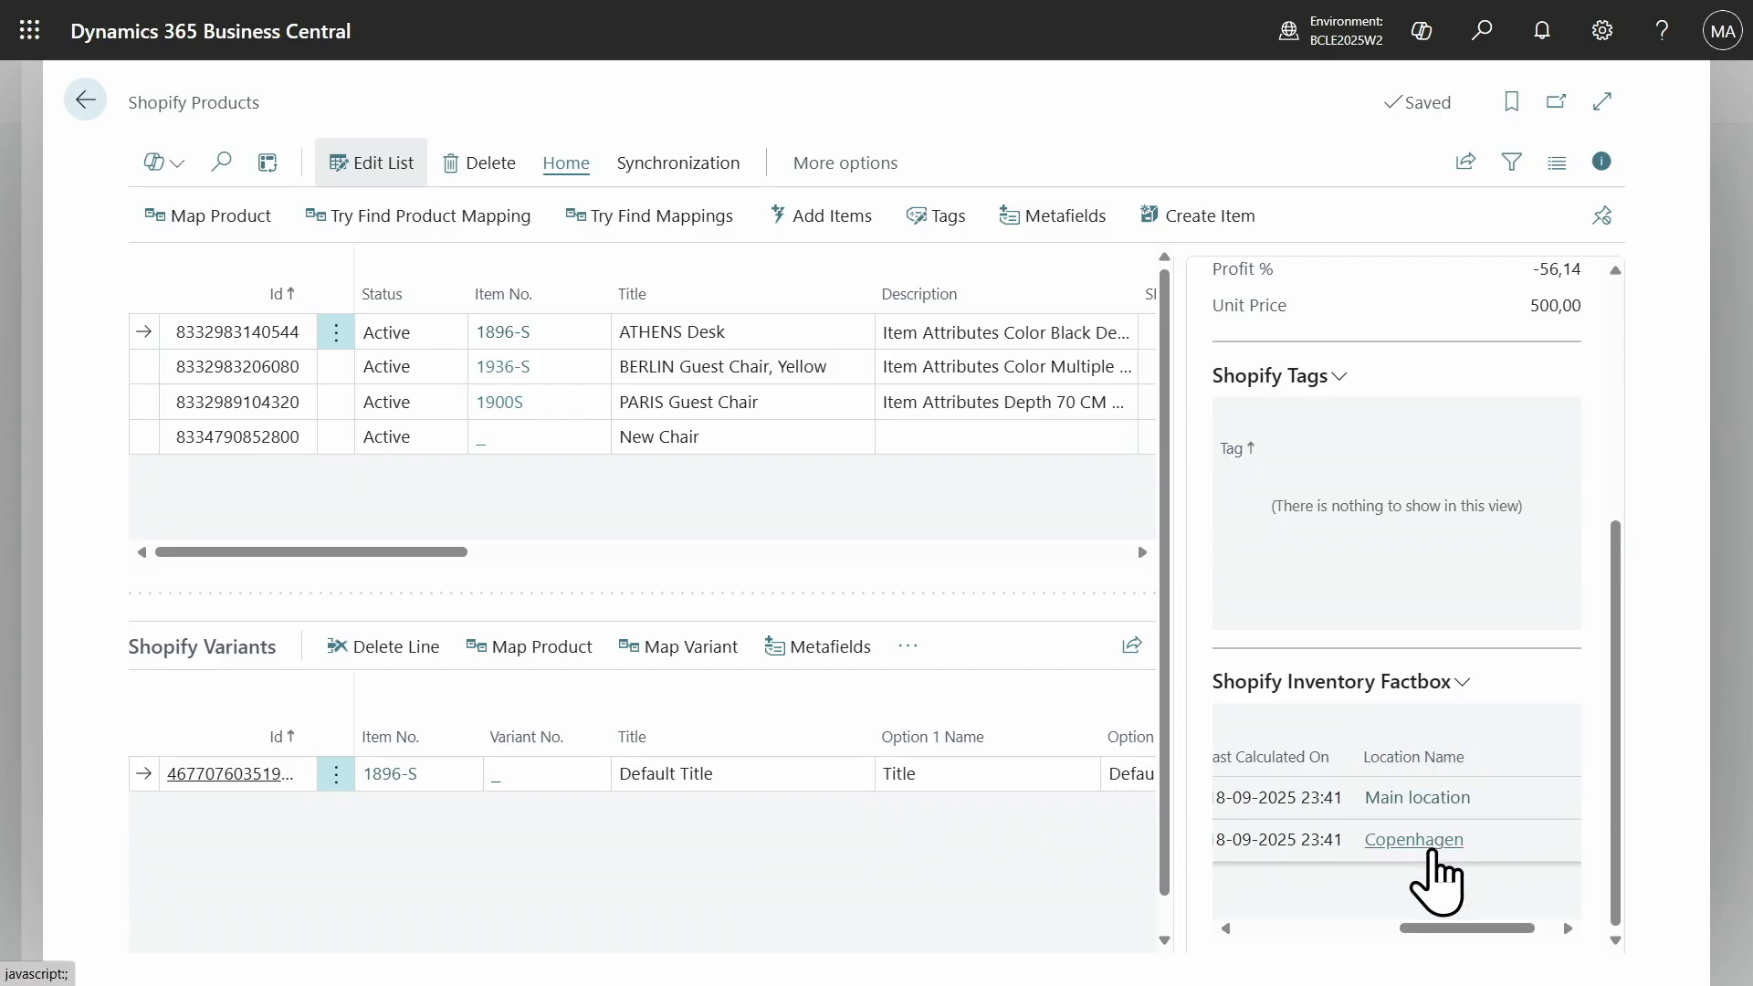
drag(1461, 924, 1309, 904)
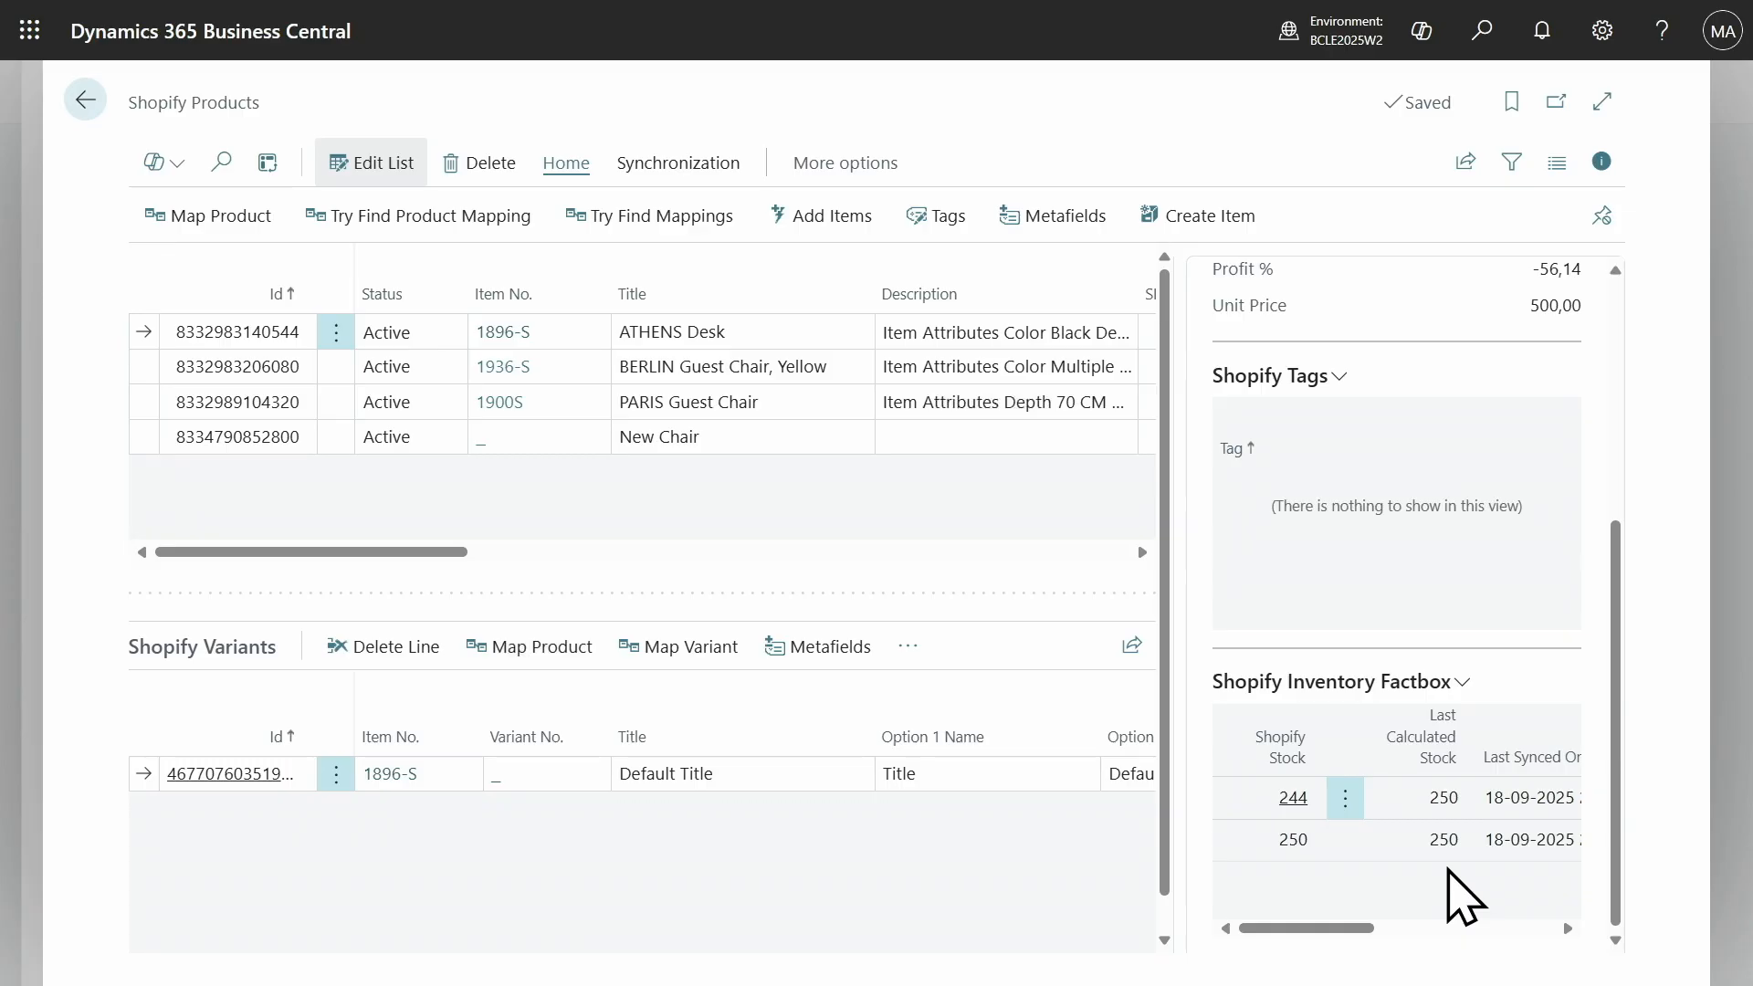
click(676, 370)
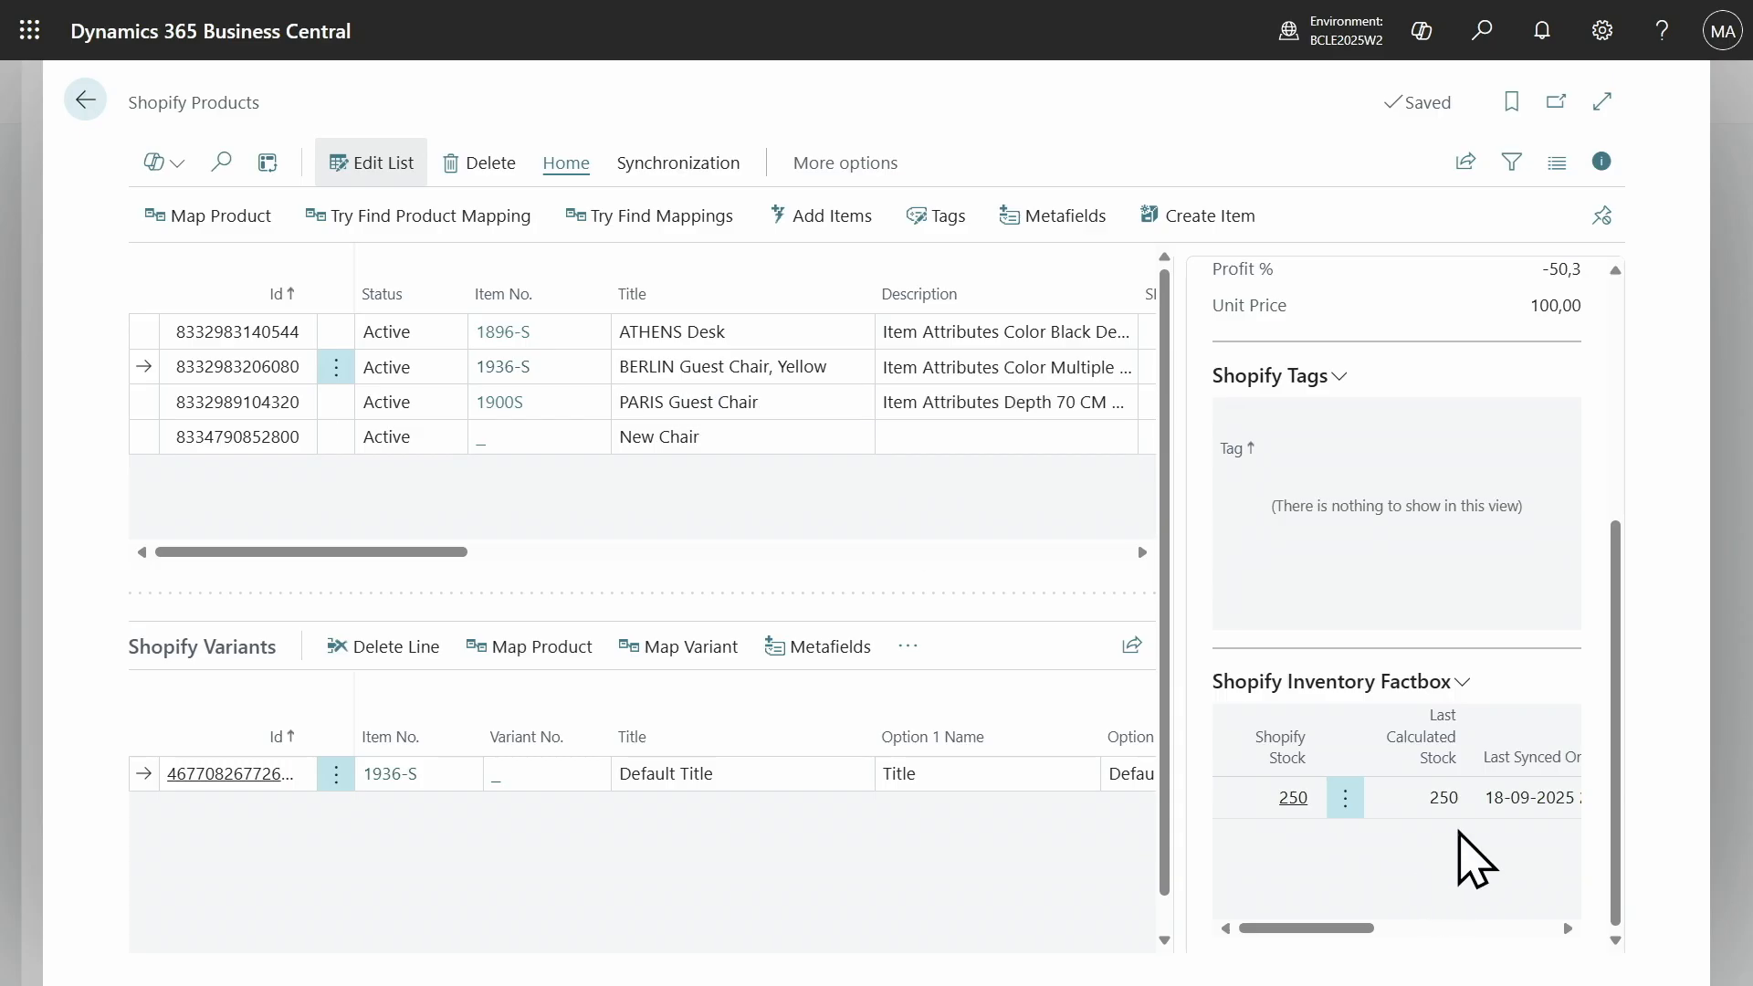
drag(1348, 928, 1480, 926)
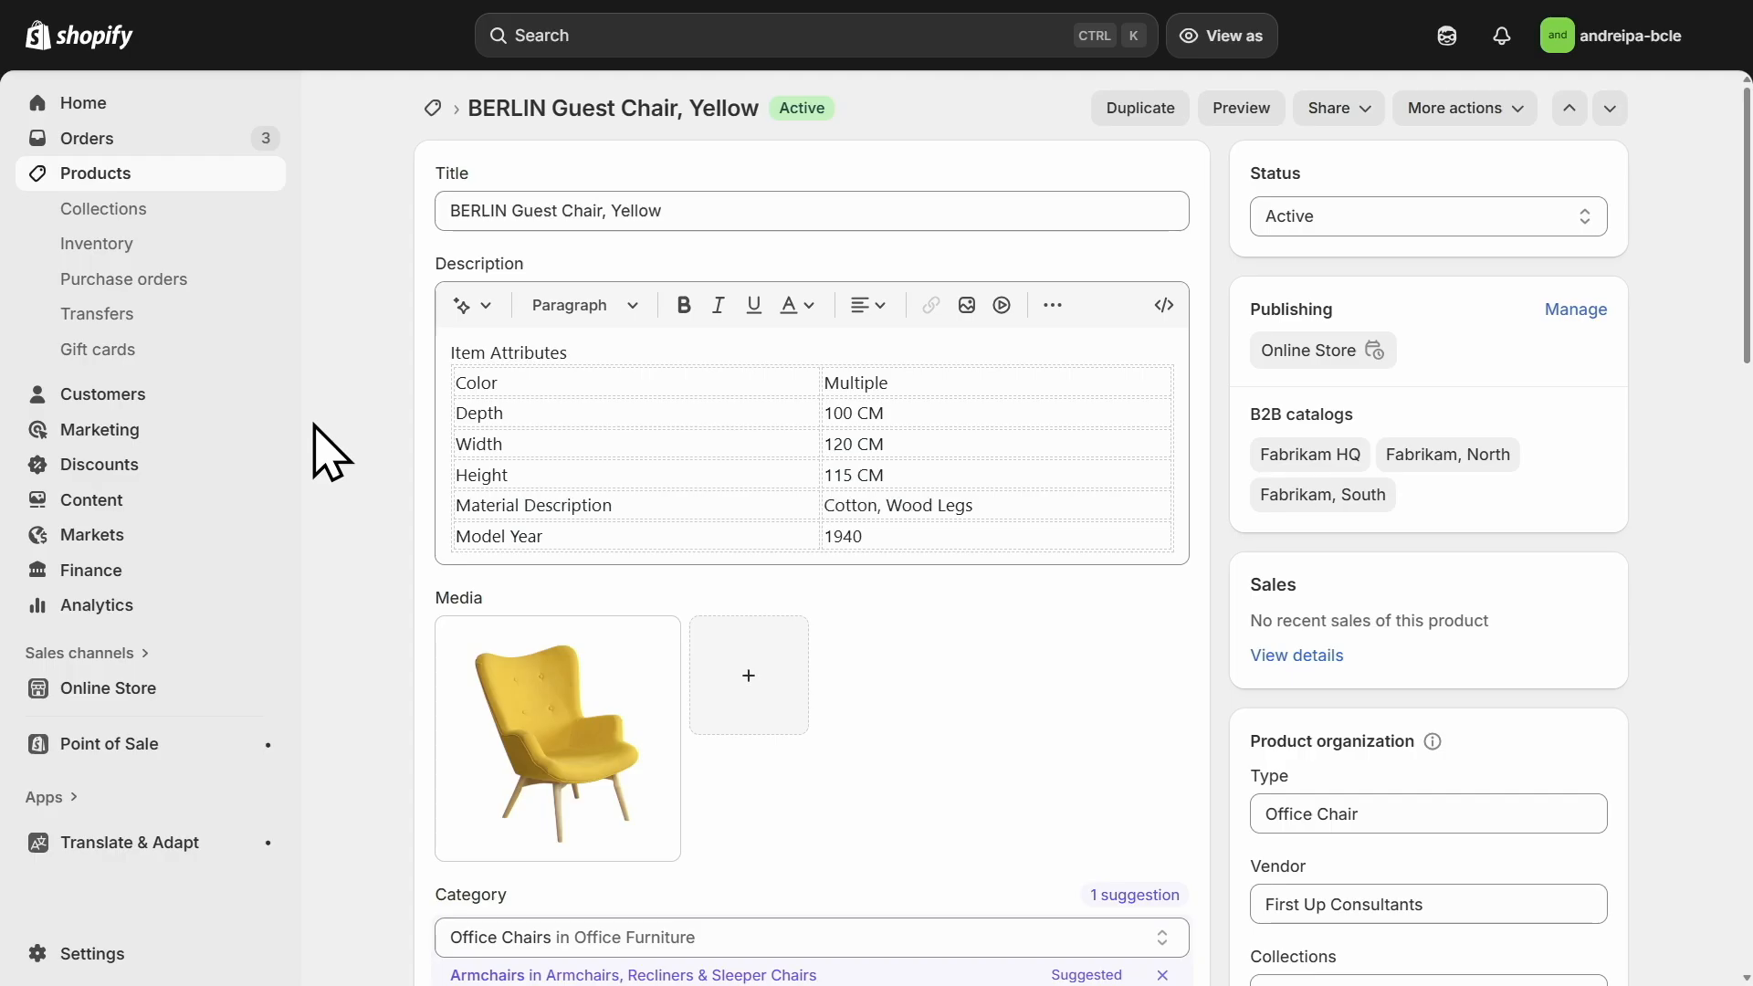
Add Copenhagen as a stocking location for the BERLIN Guest Chair, Yellow product in Shopify and save the location change.
scroll(338, 456, down, 9)
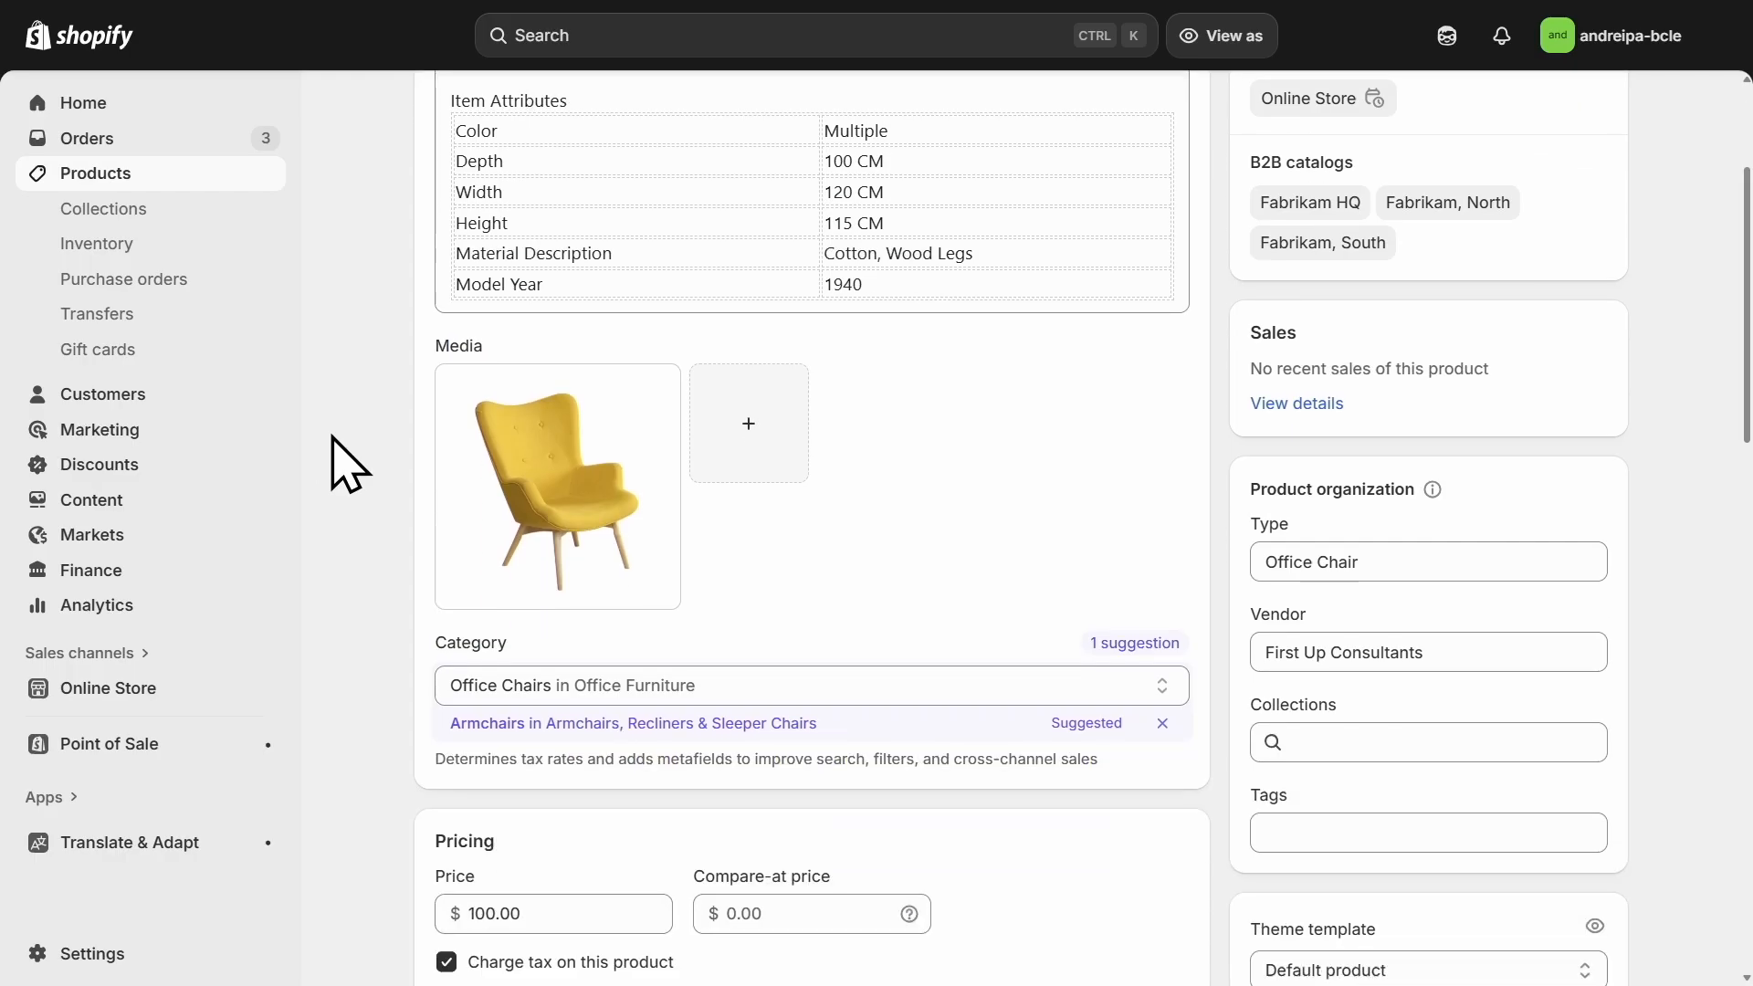
scroll(349, 464, down, 4)
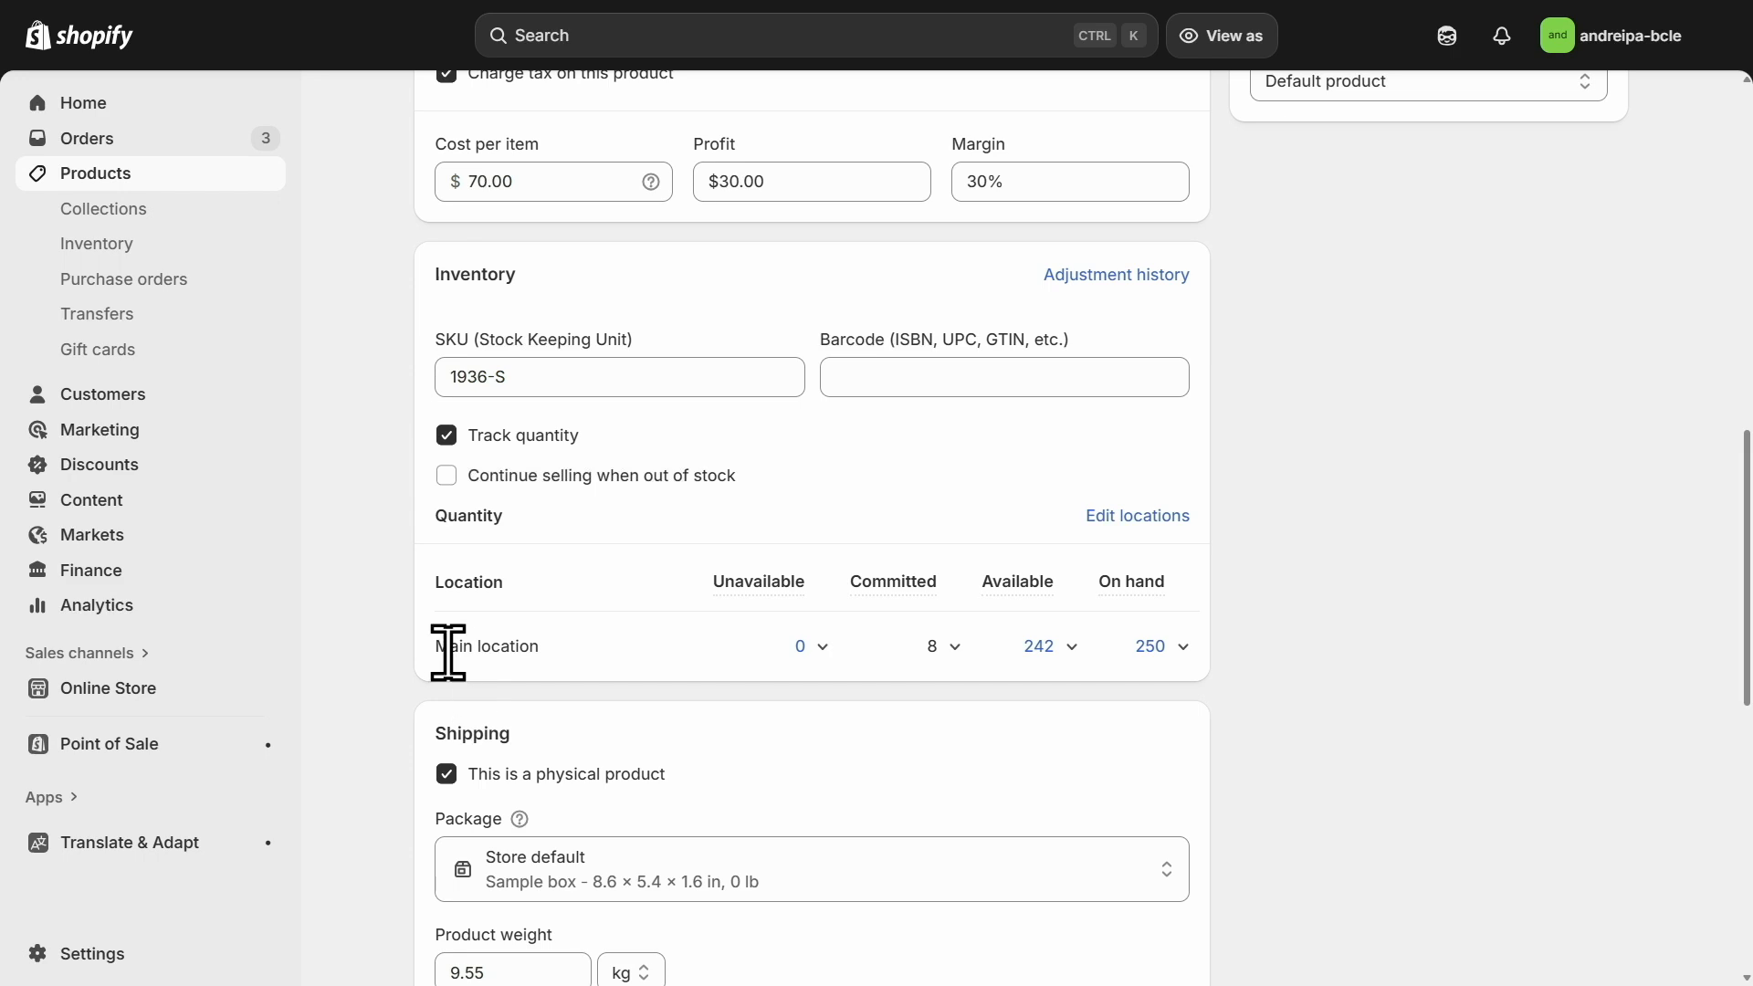
click(1182, 518)
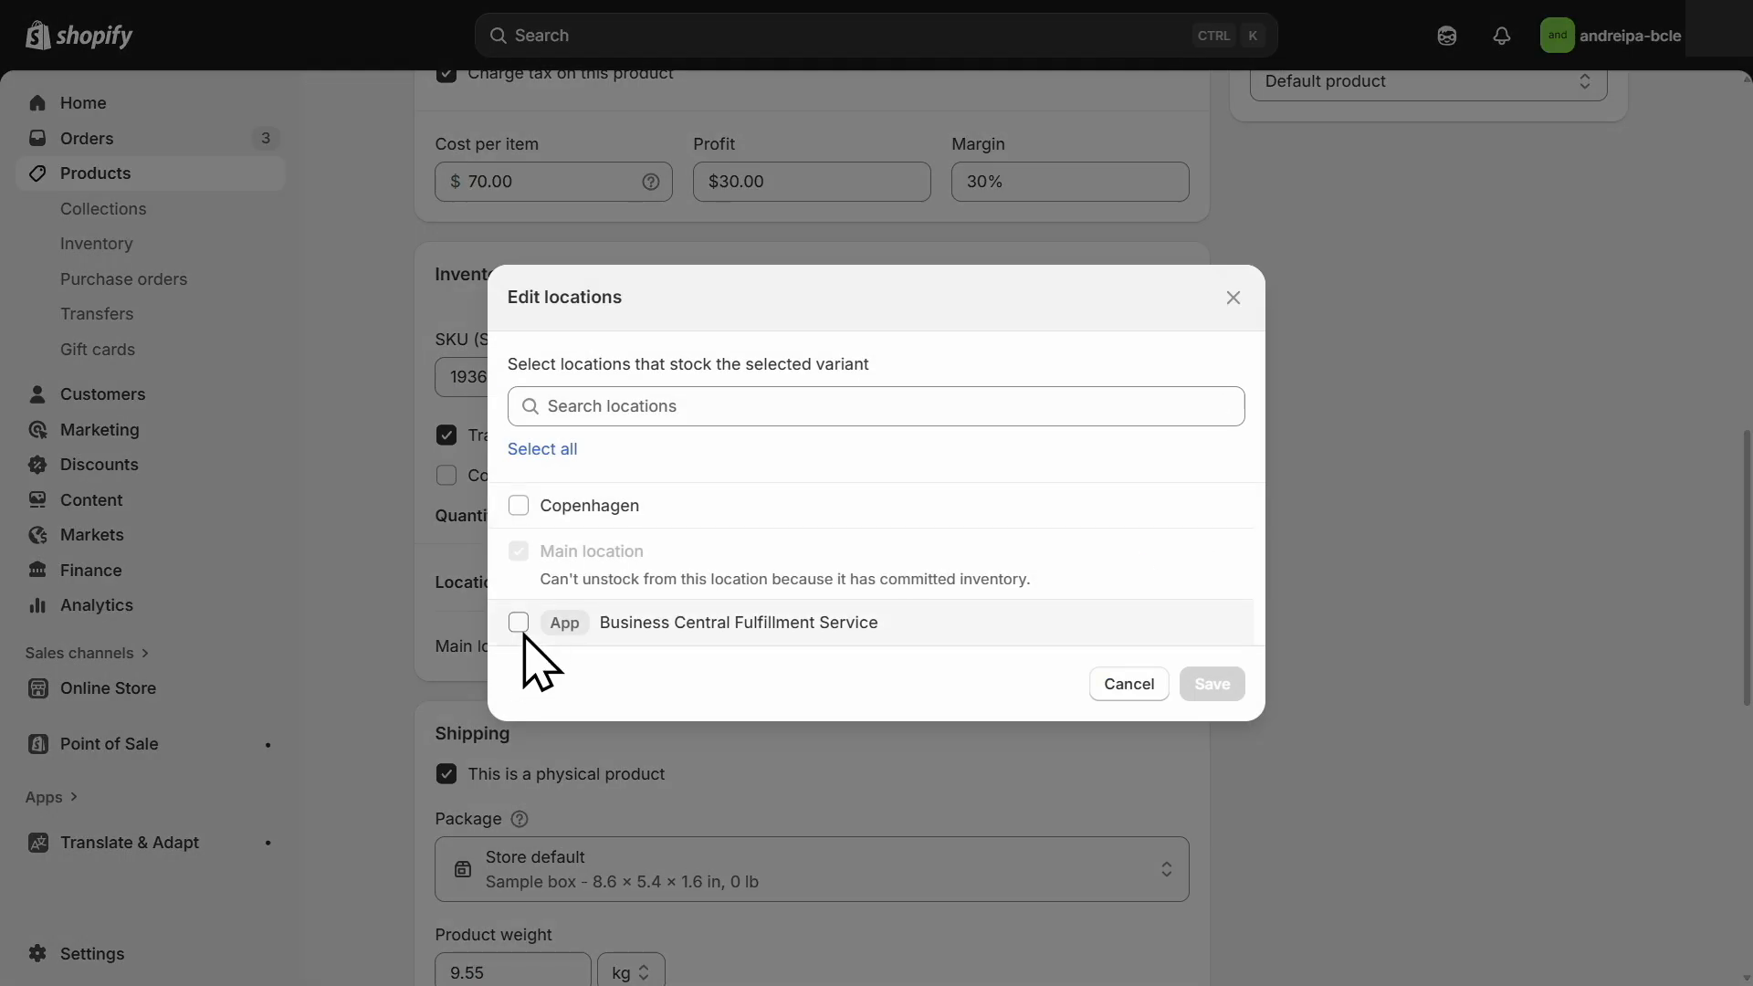
click(518, 505)
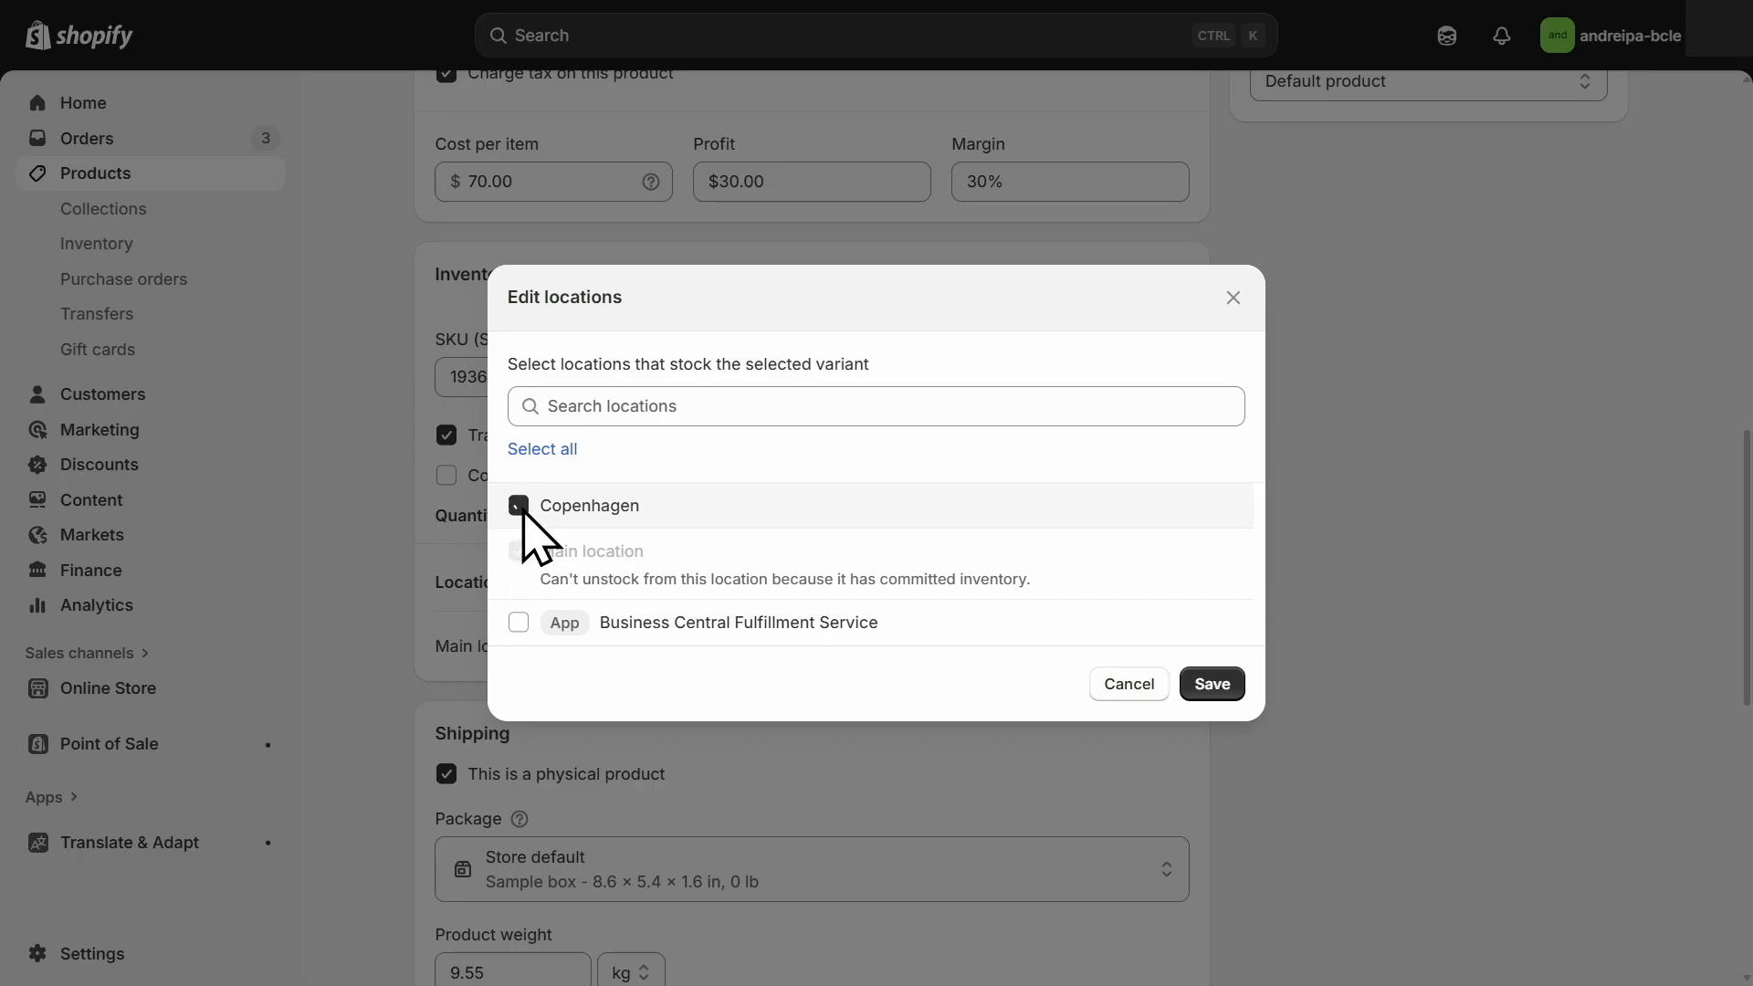
click(1208, 687)
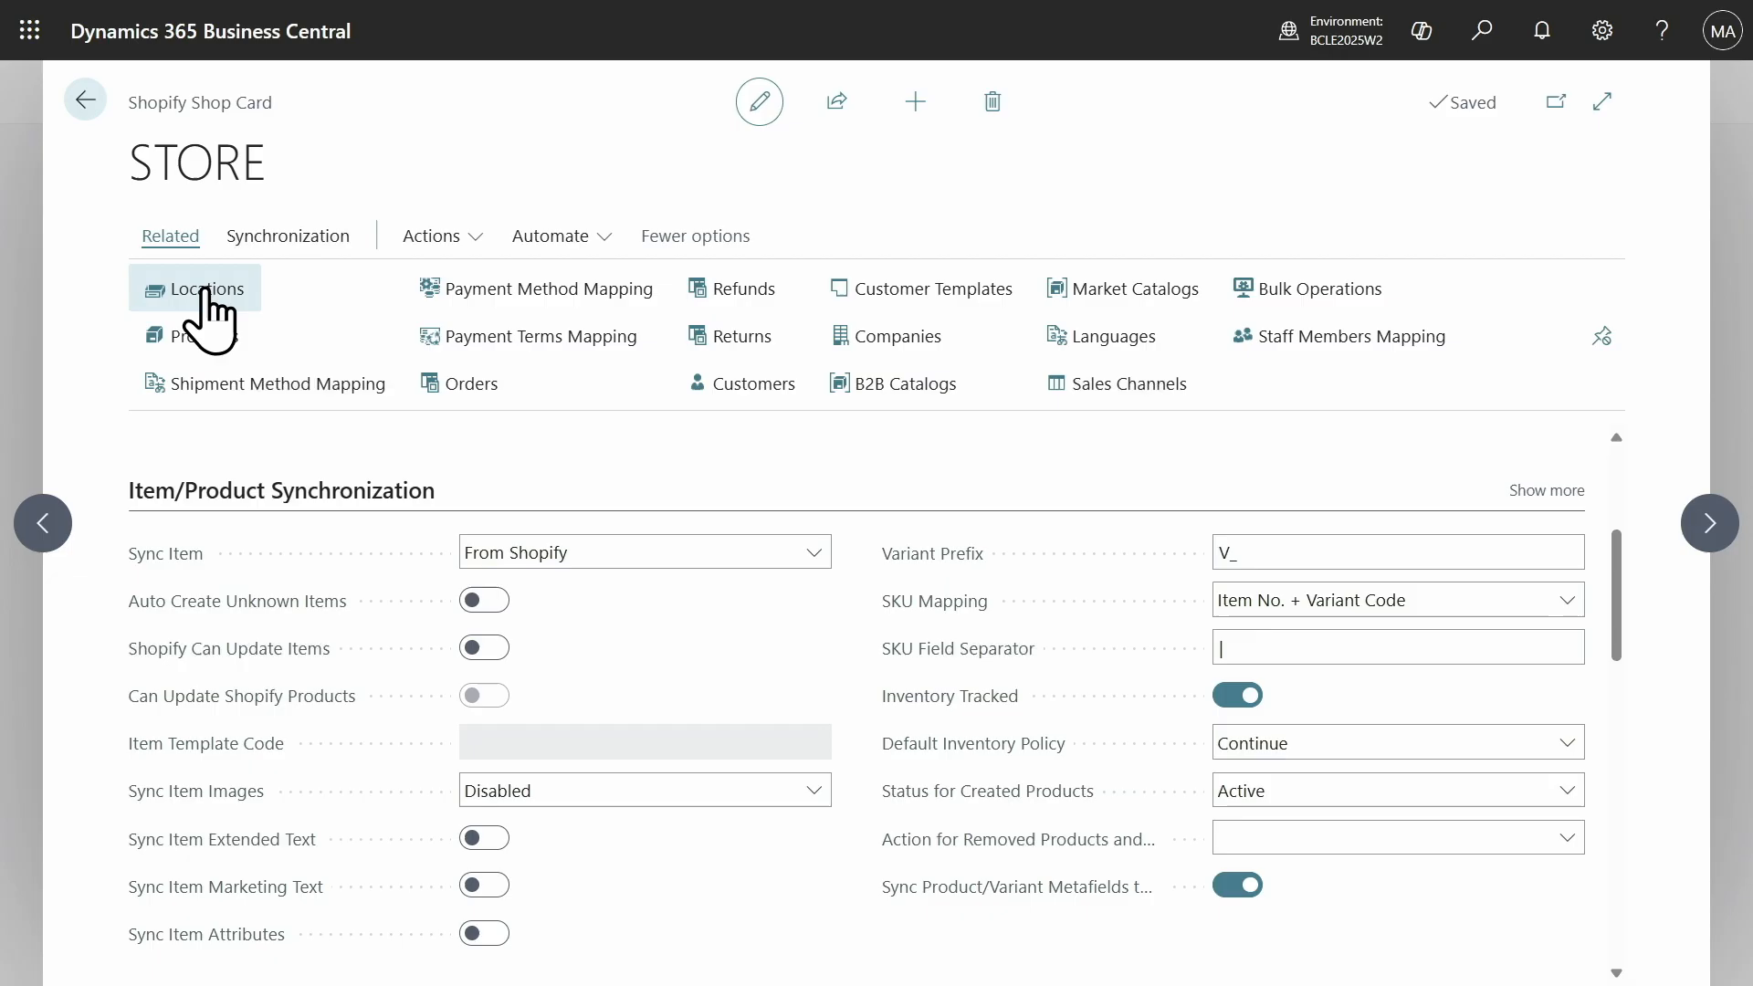
Switch to Business Central and mark Main location and Copenhagen as default product locations for the STORE shop.
click(205, 289)
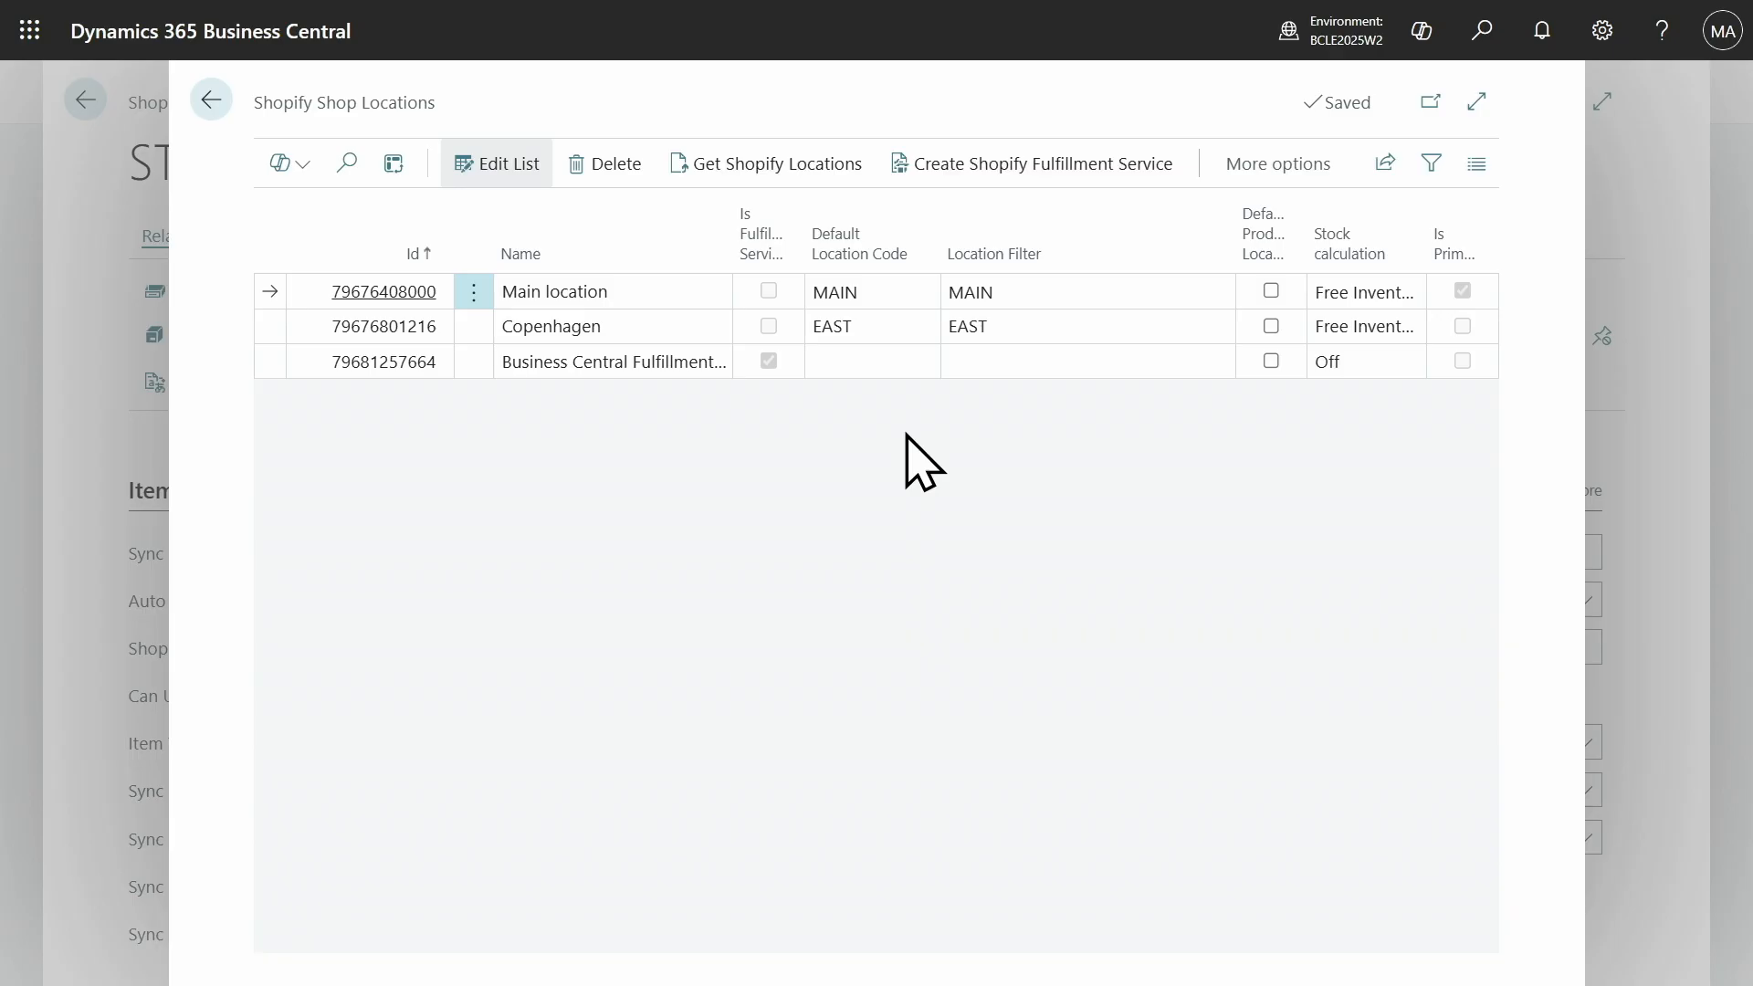
click(1272, 290)
click(1271, 326)
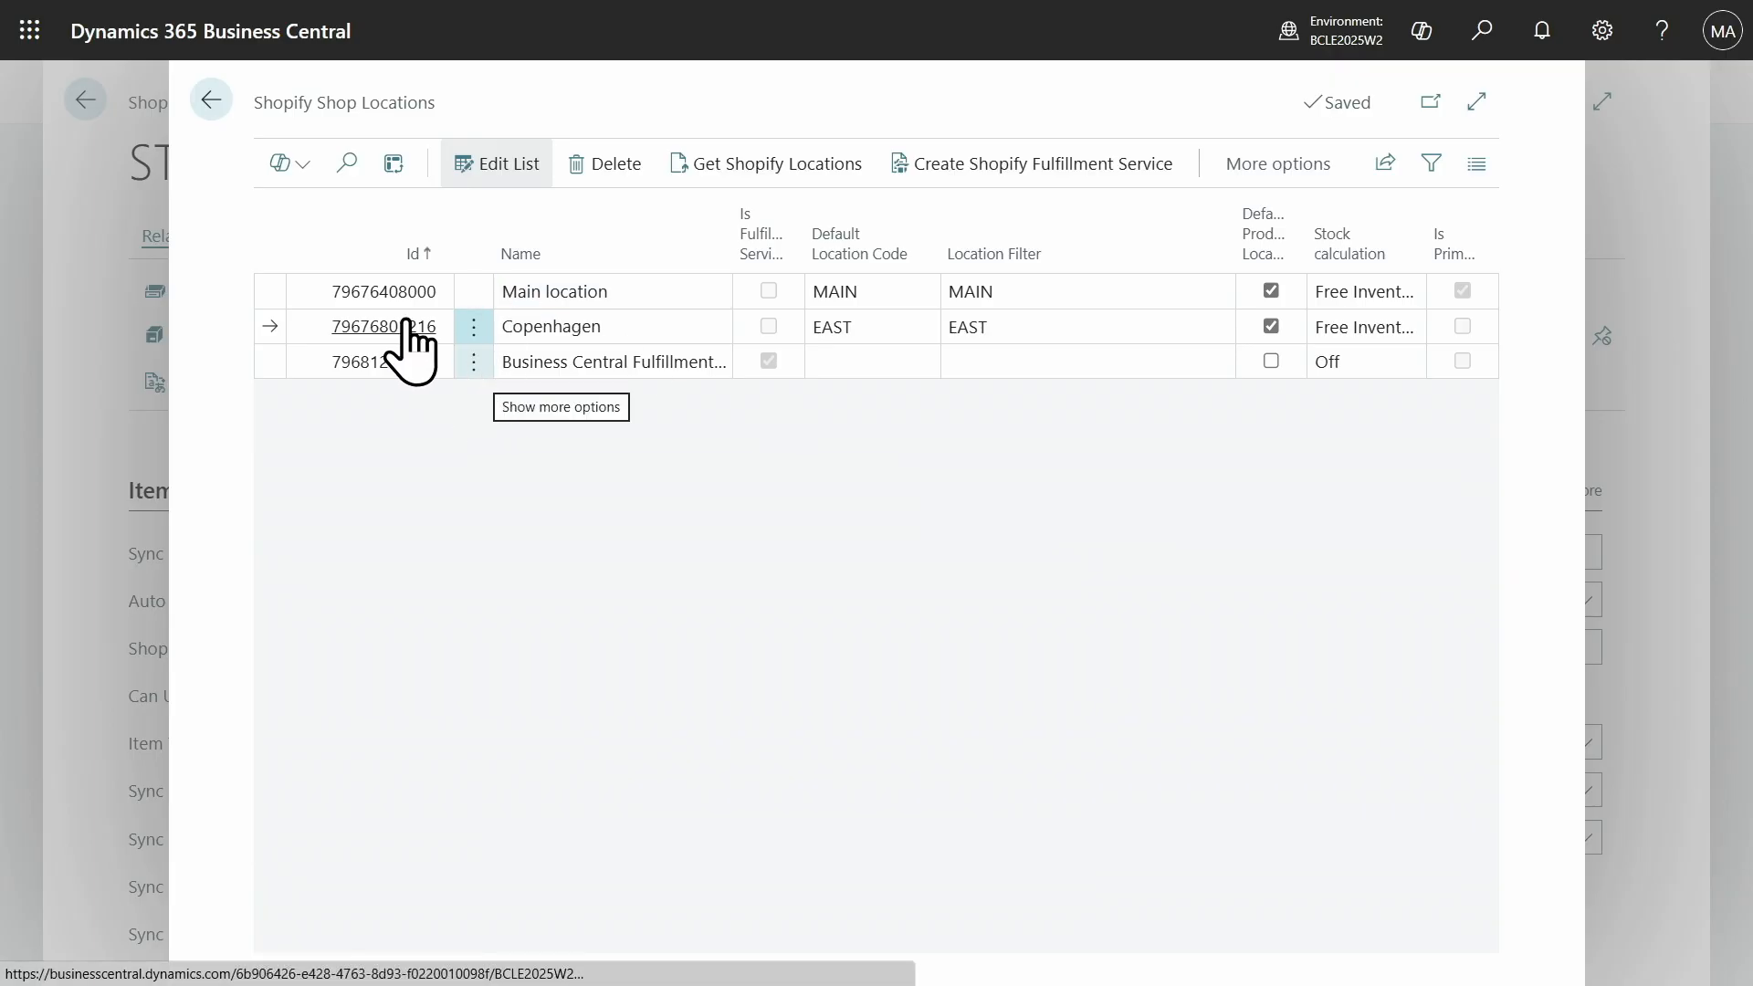
key(Escape)
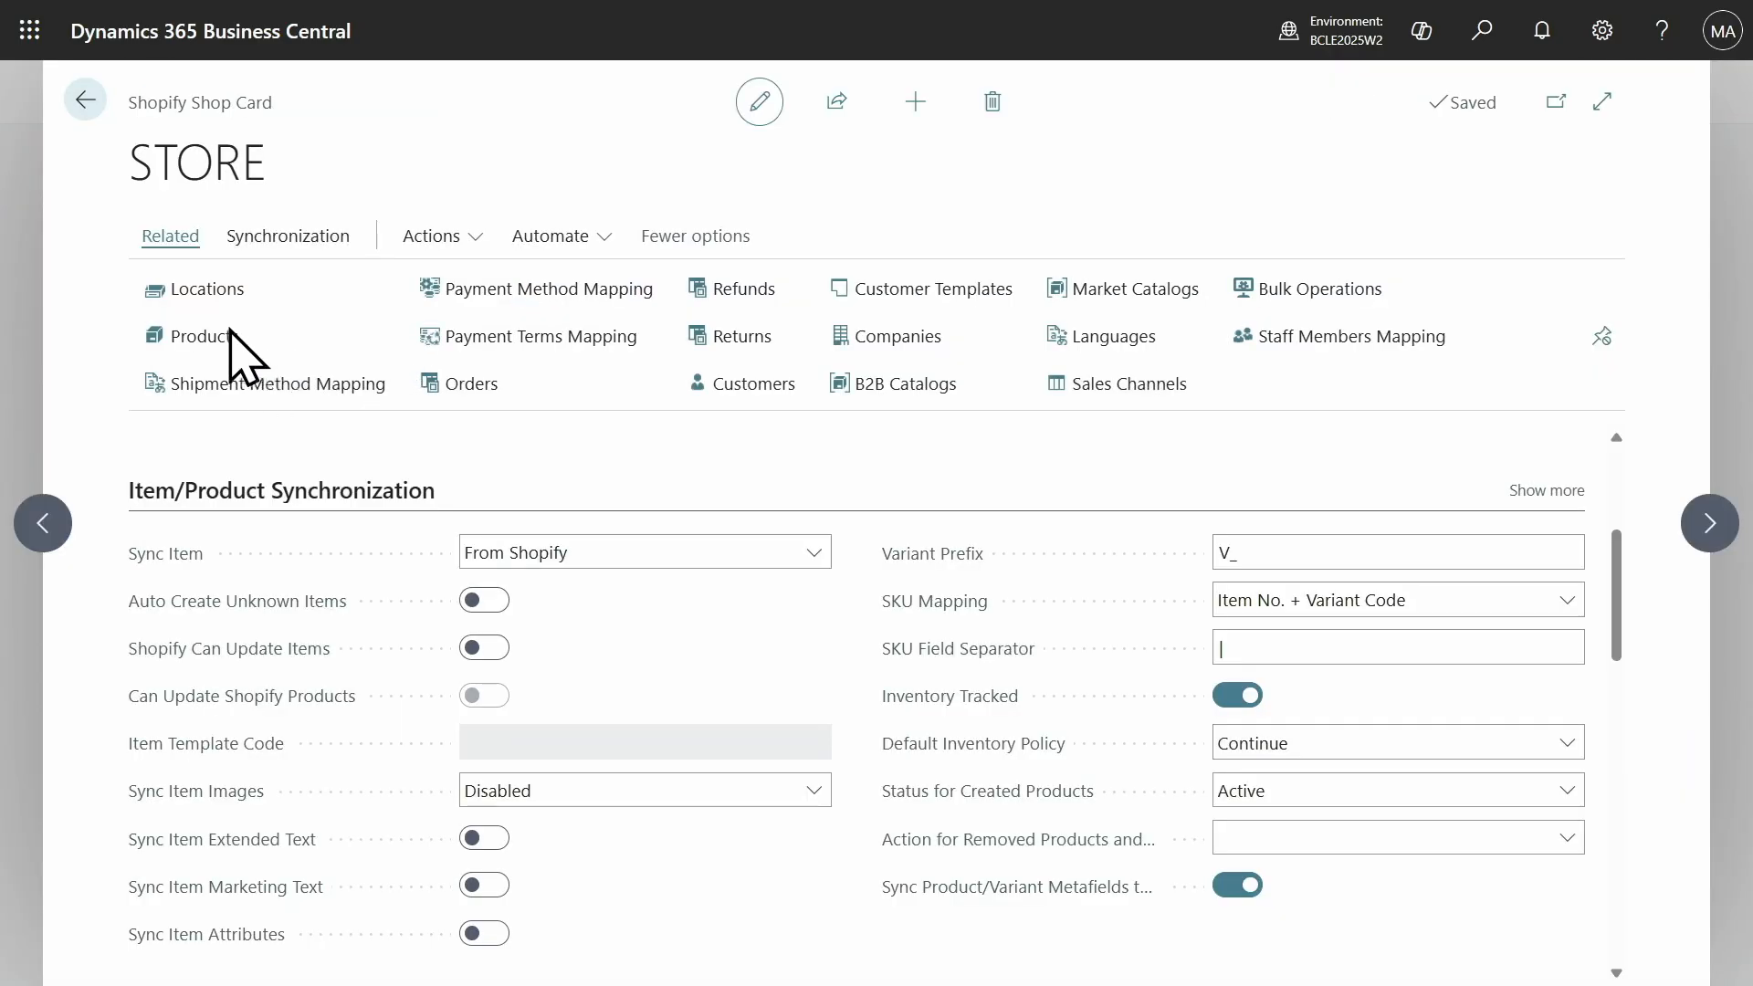
Synchronize inventory from the STORE shop's products and select BERLIN Guest Chair, Yellow.
click(203, 337)
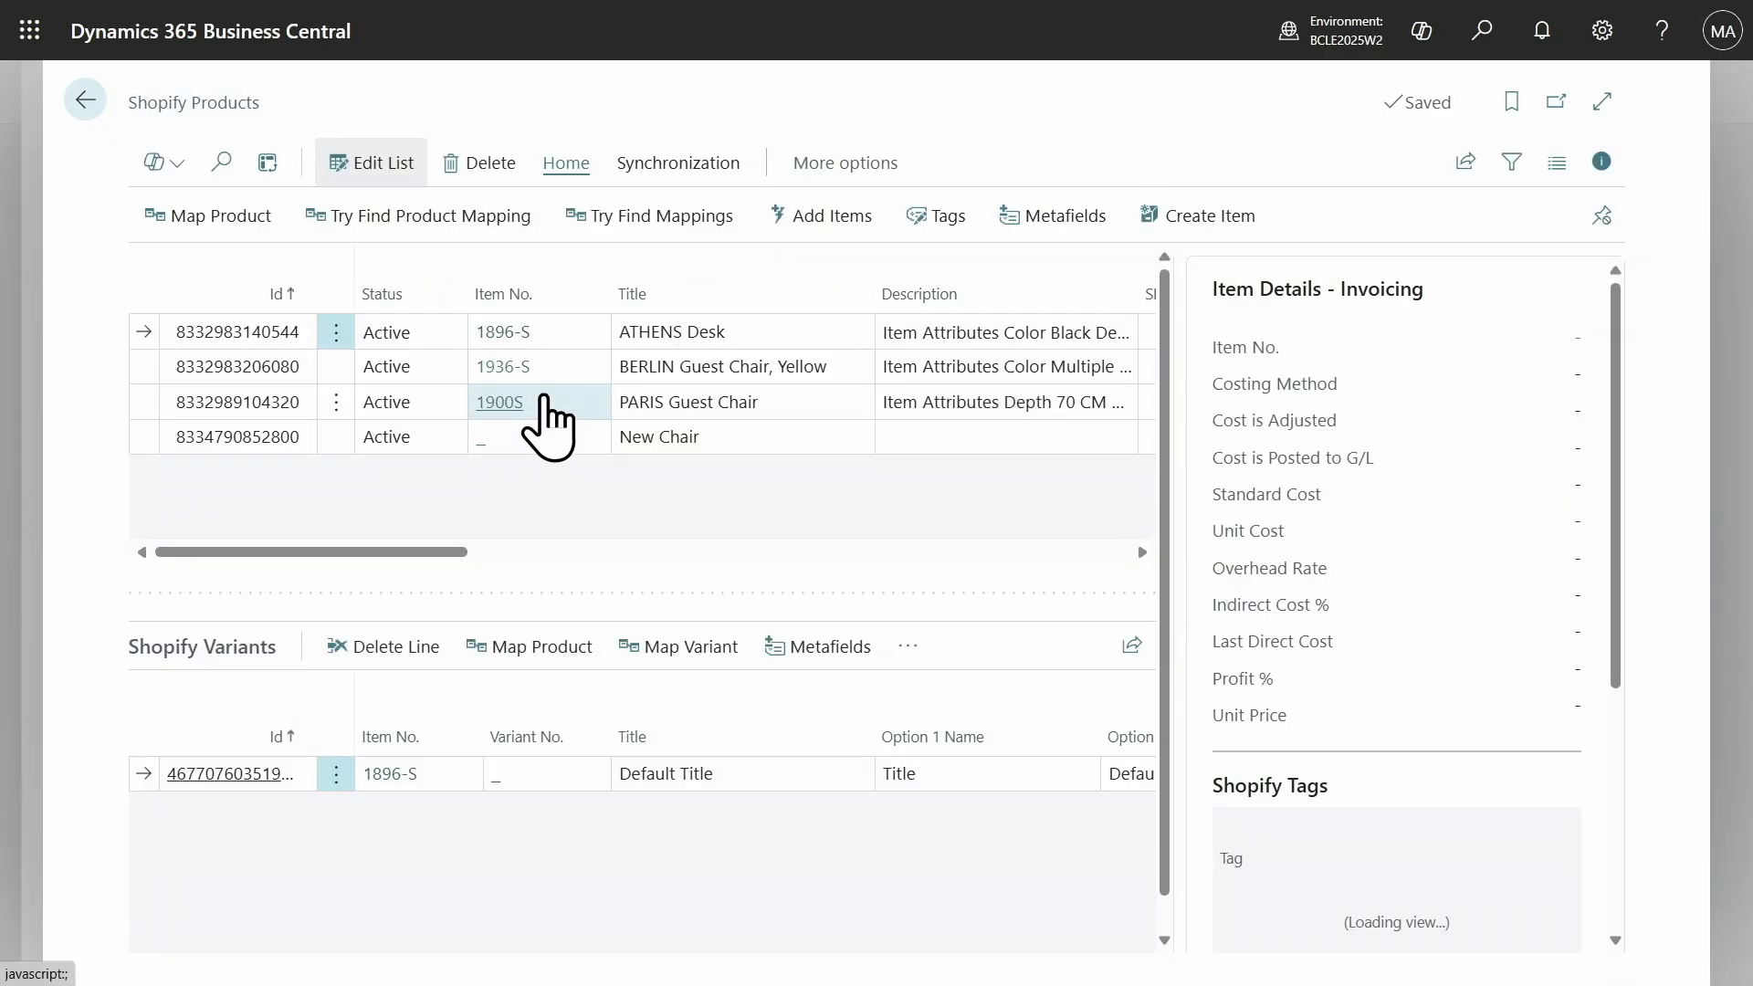
click(676, 165)
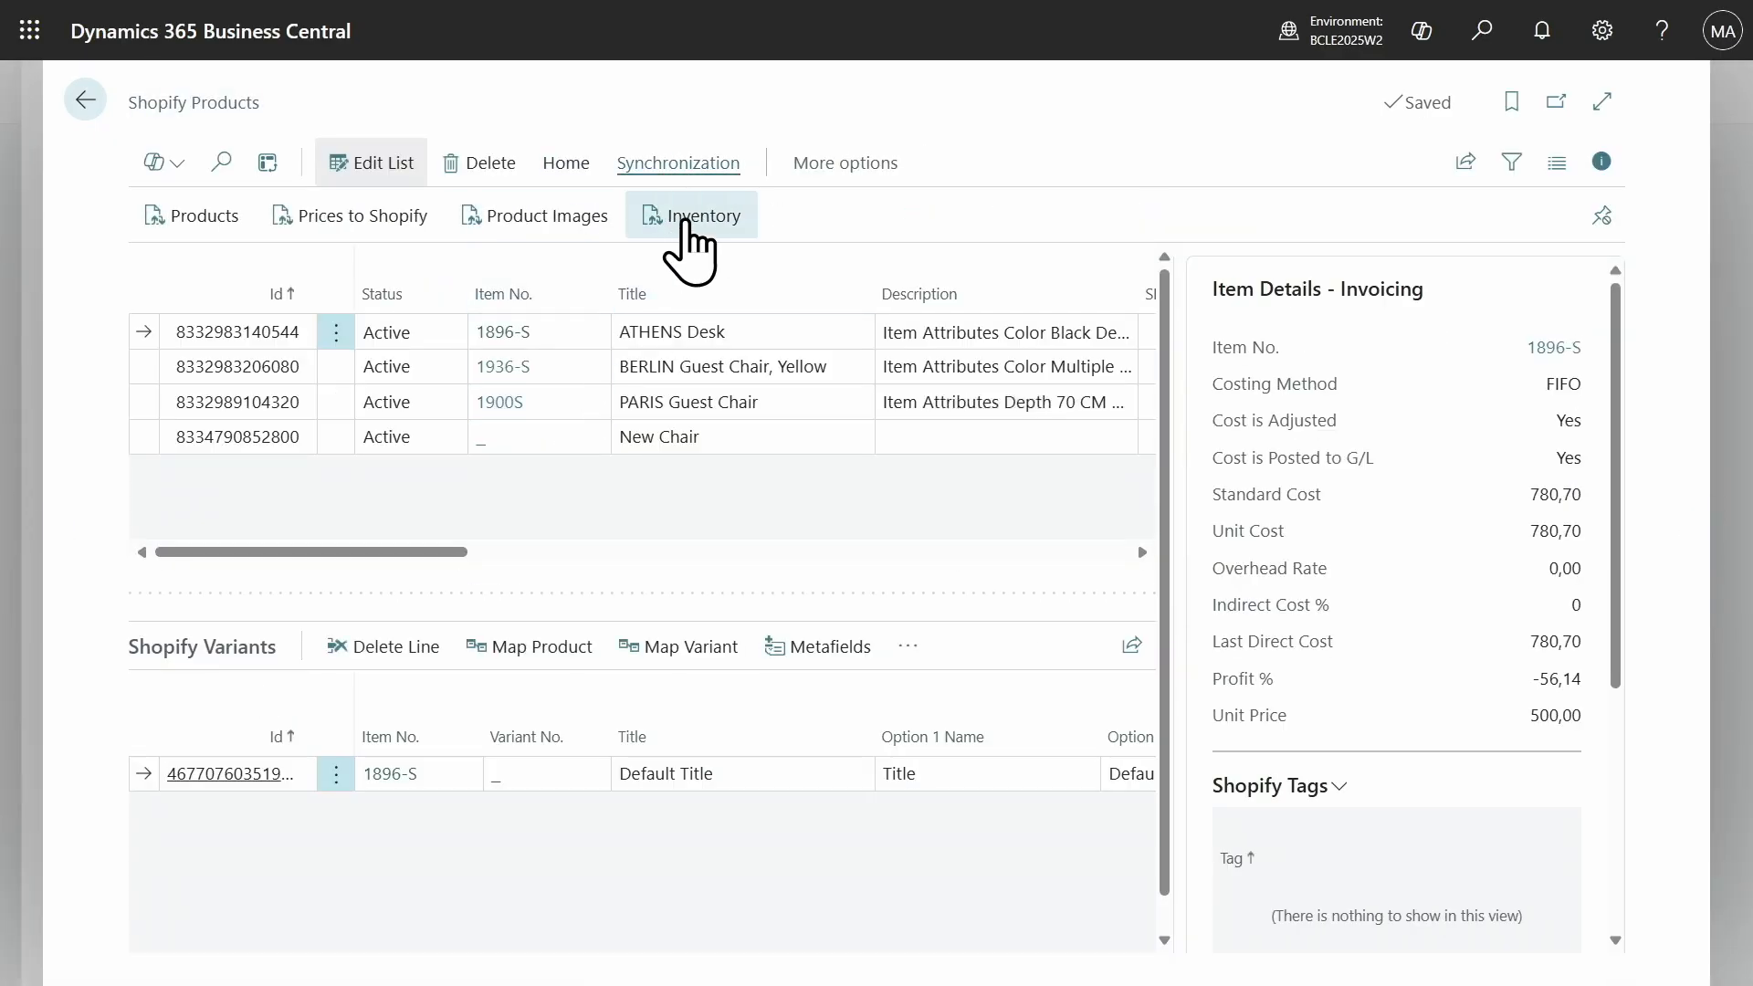
click(717, 366)
Compare the chair's per-location quantities in Shopify with its stock, last synced and last calculated dates in Business Central's inventory details.
scroll(1236, 521, down, 5)
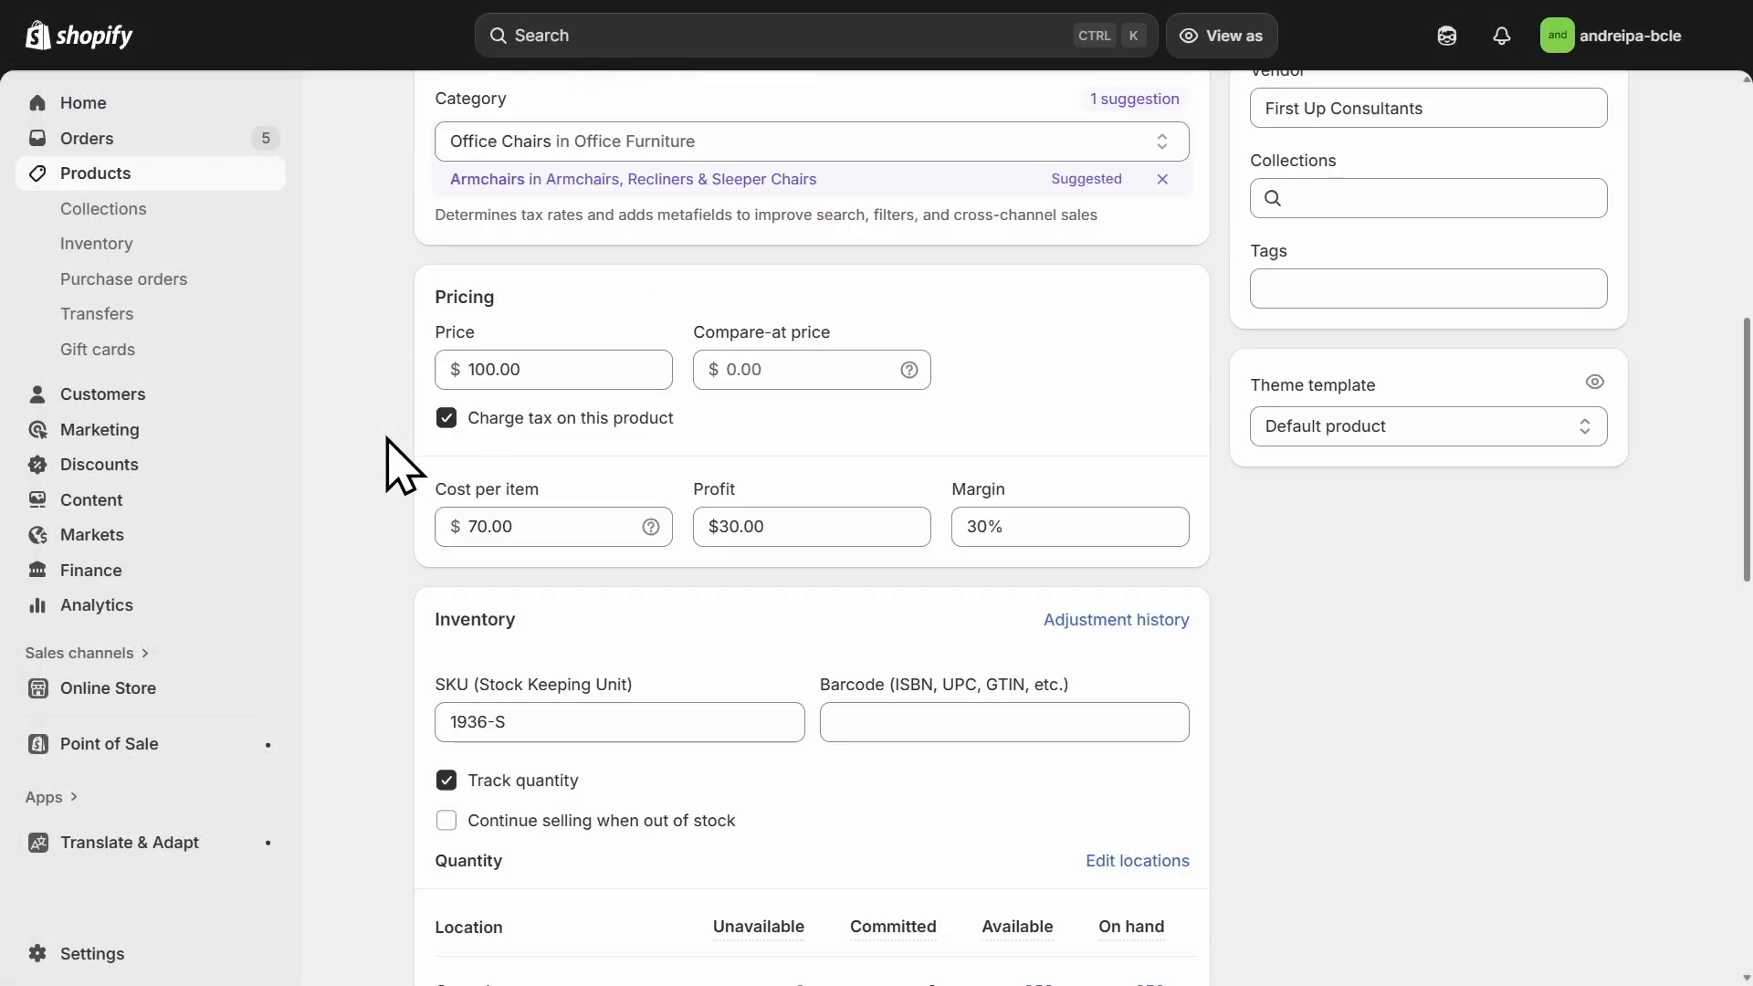
scroll(393, 466, down, 5)
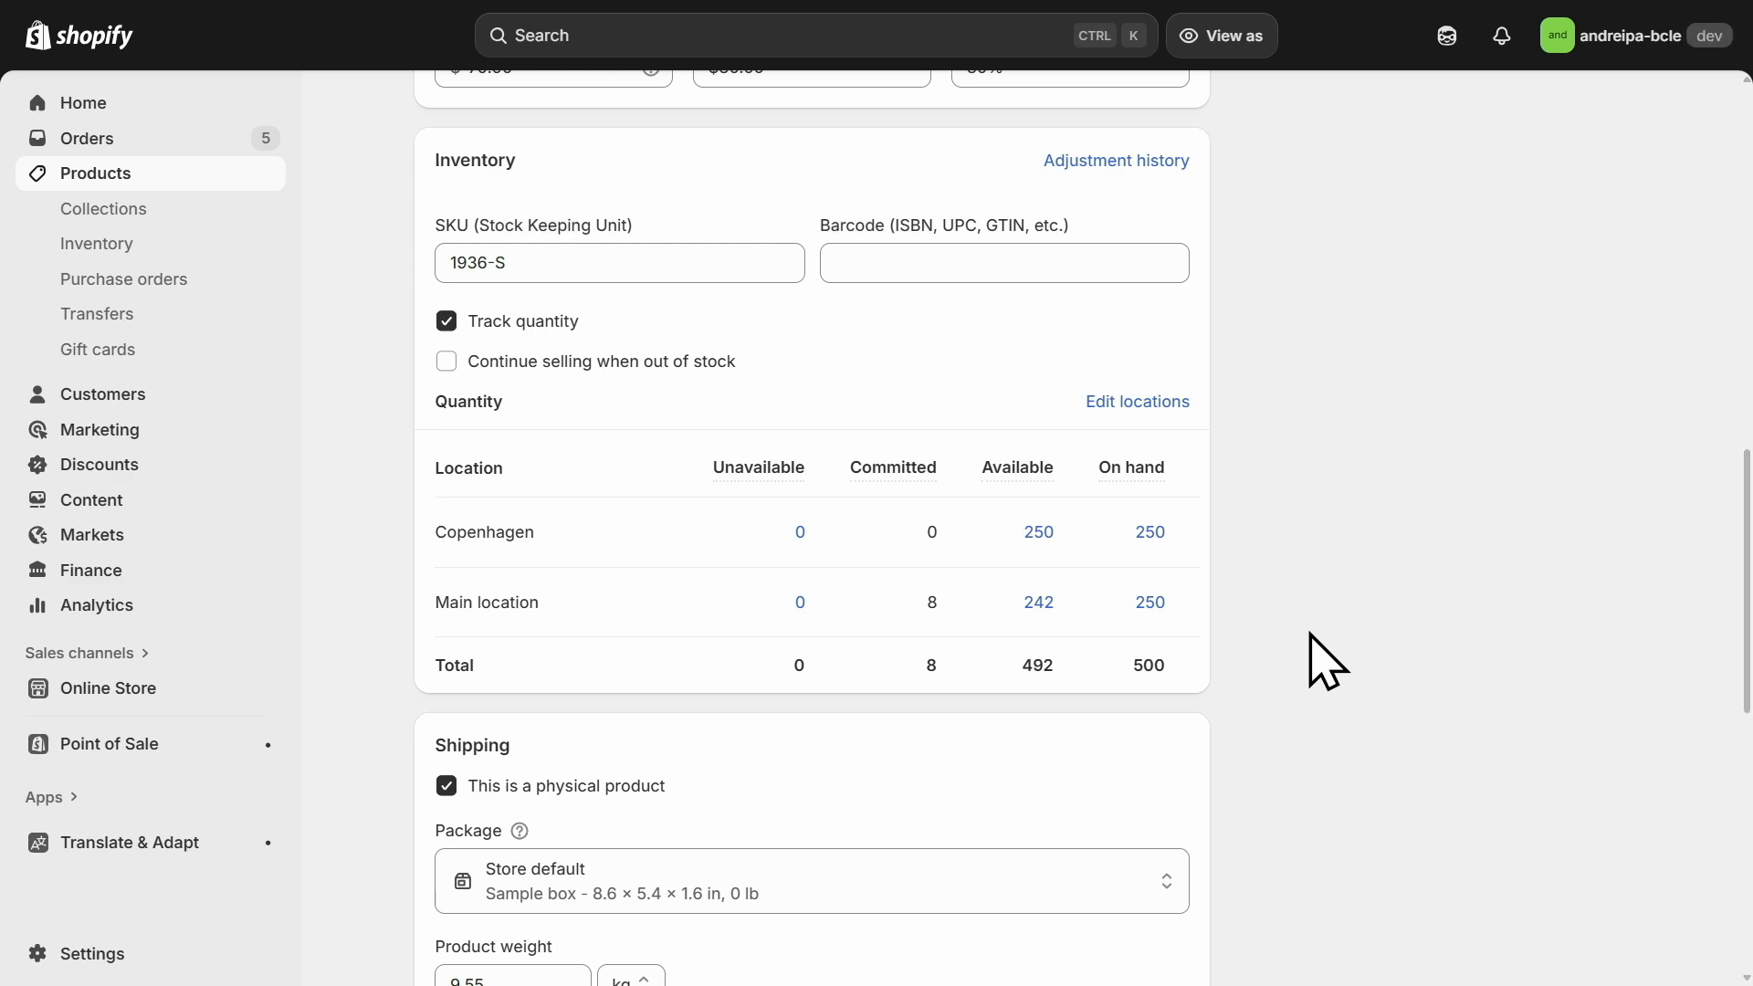
key(alt+Tab)
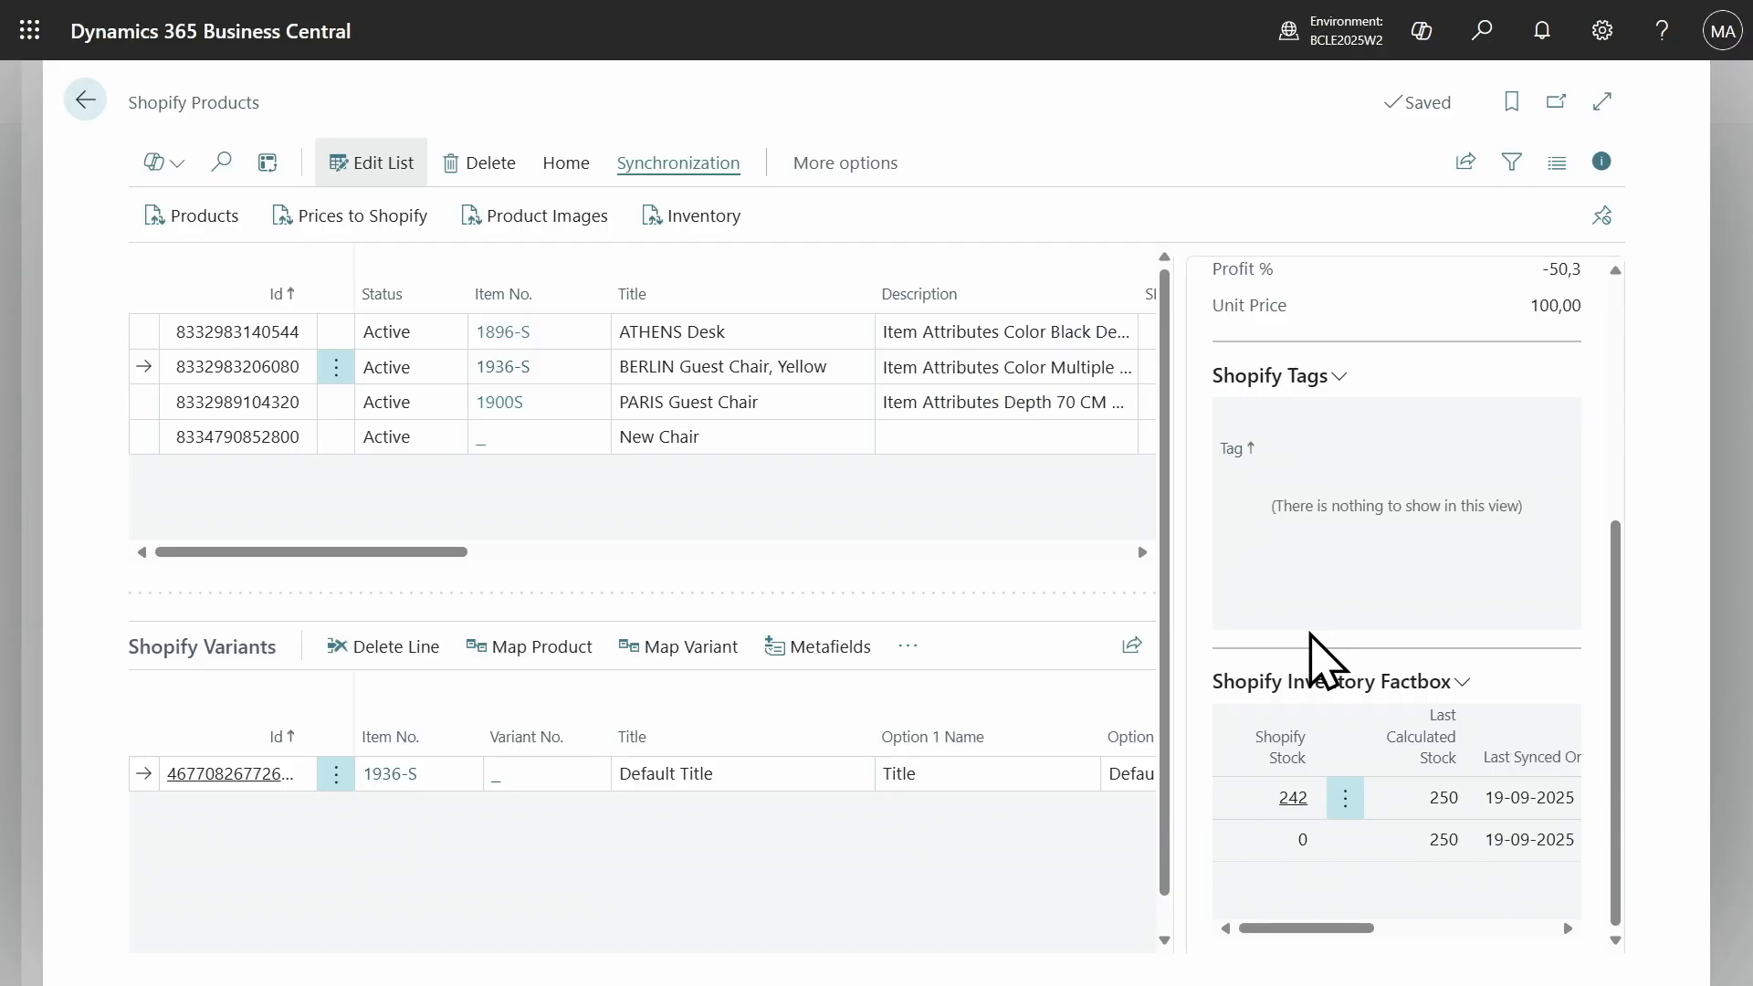
drag(1319, 926, 1397, 928)
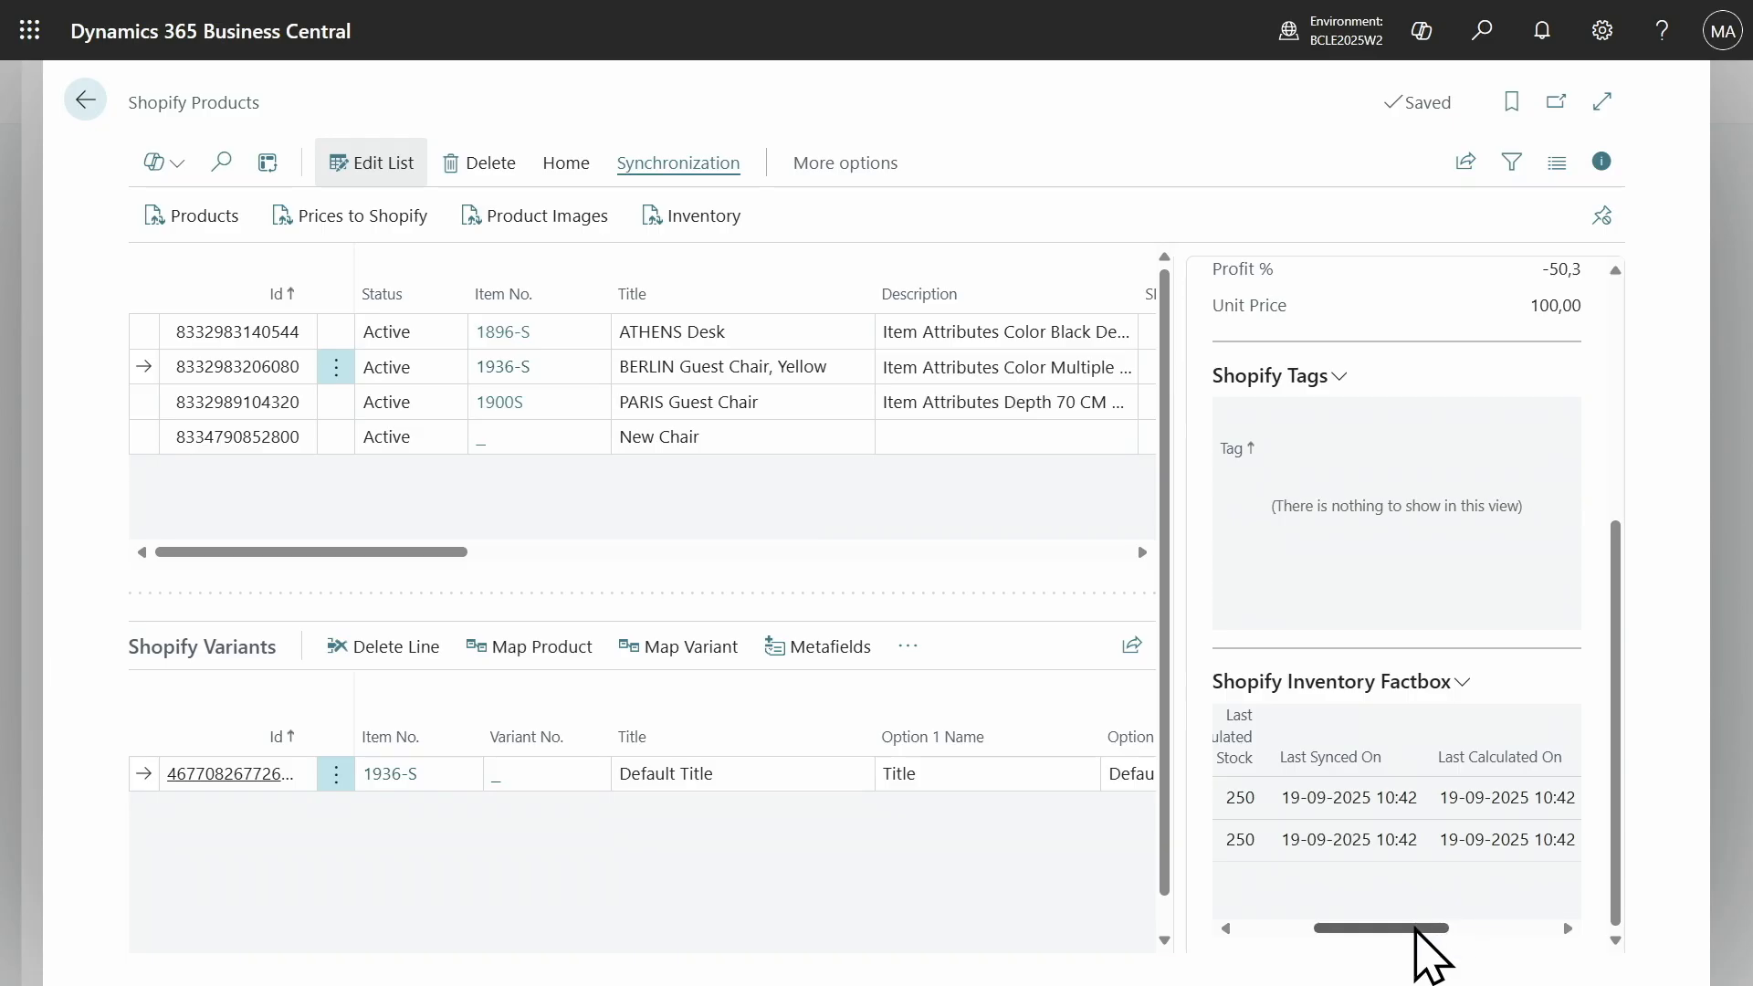
drag(1416, 928, 1429, 929)
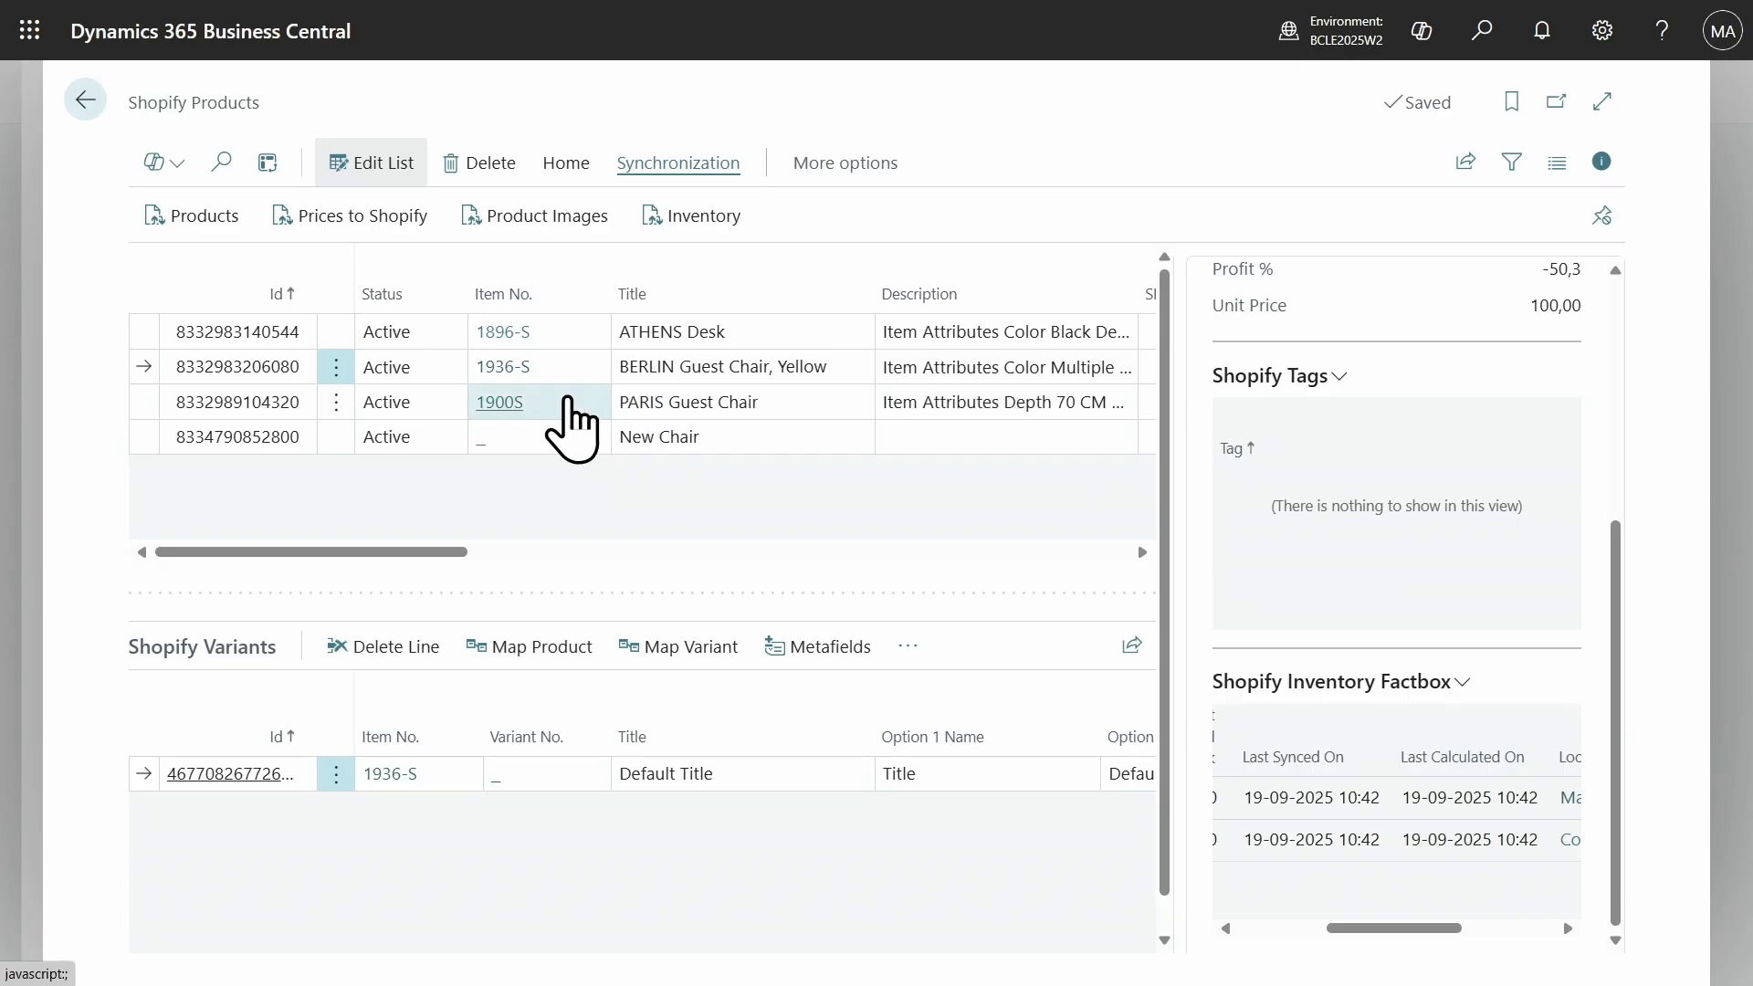
mouse_move(1338, 764)
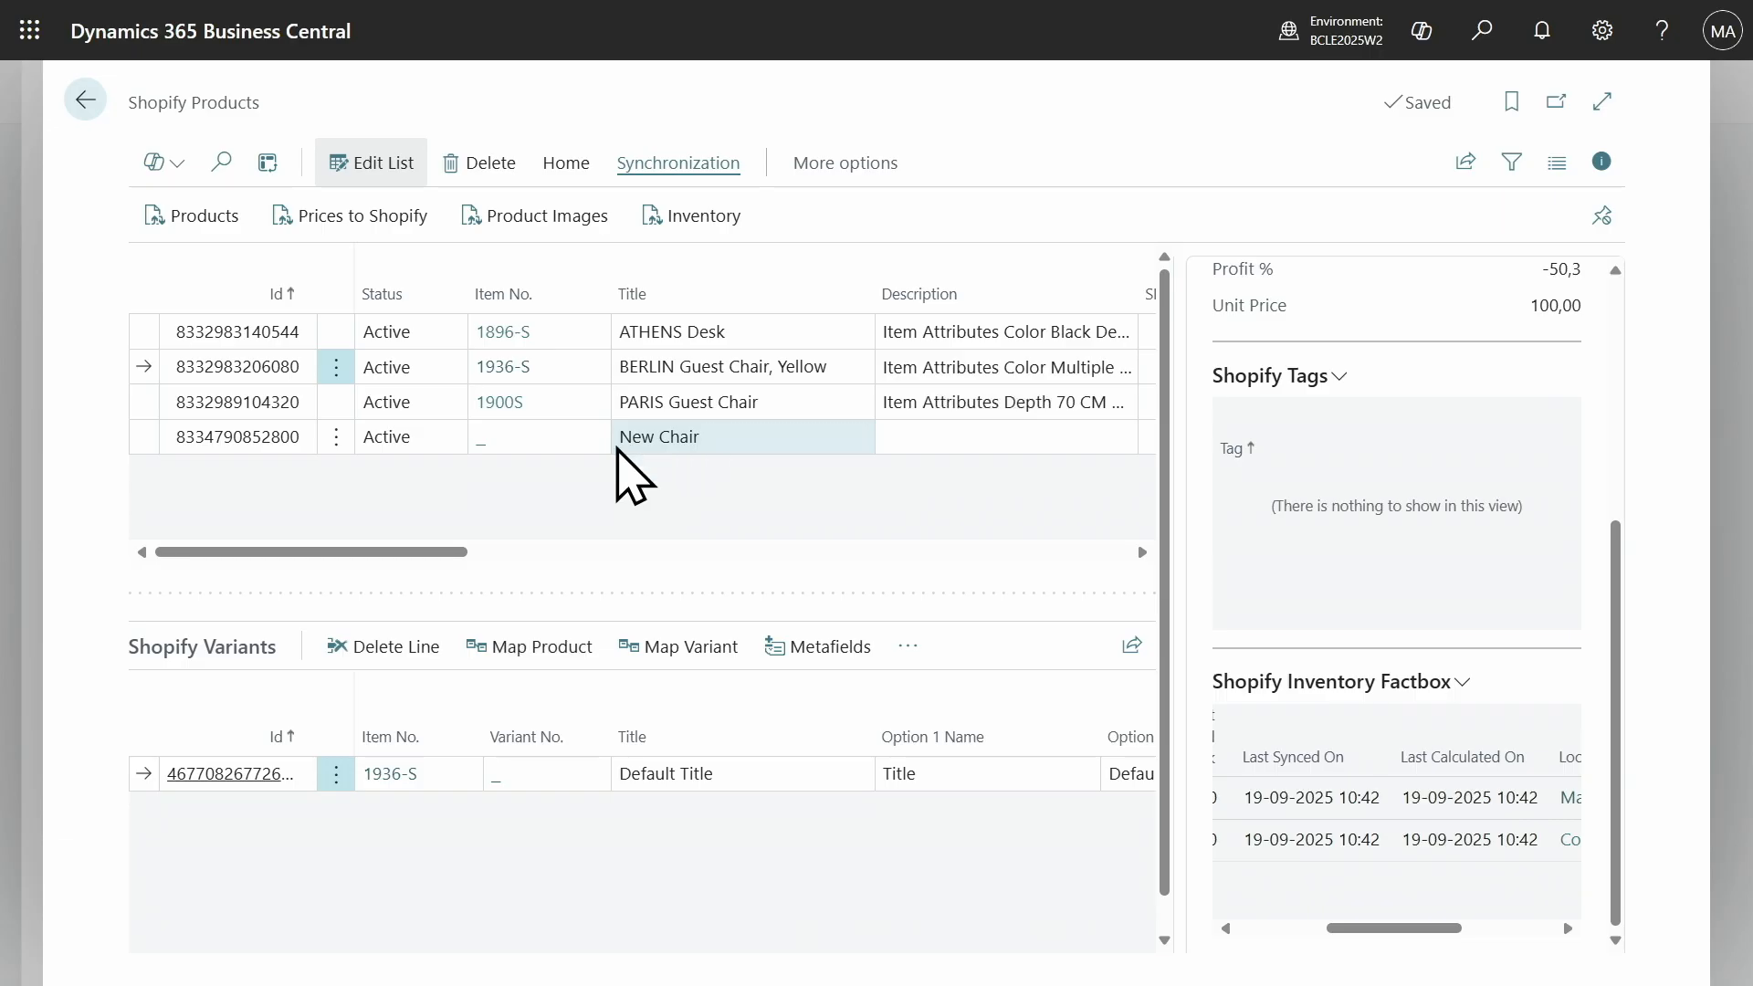
Try to create an item from the New Chair Shopify product and check the error message on its product line.
drag(474, 552, 560, 555)
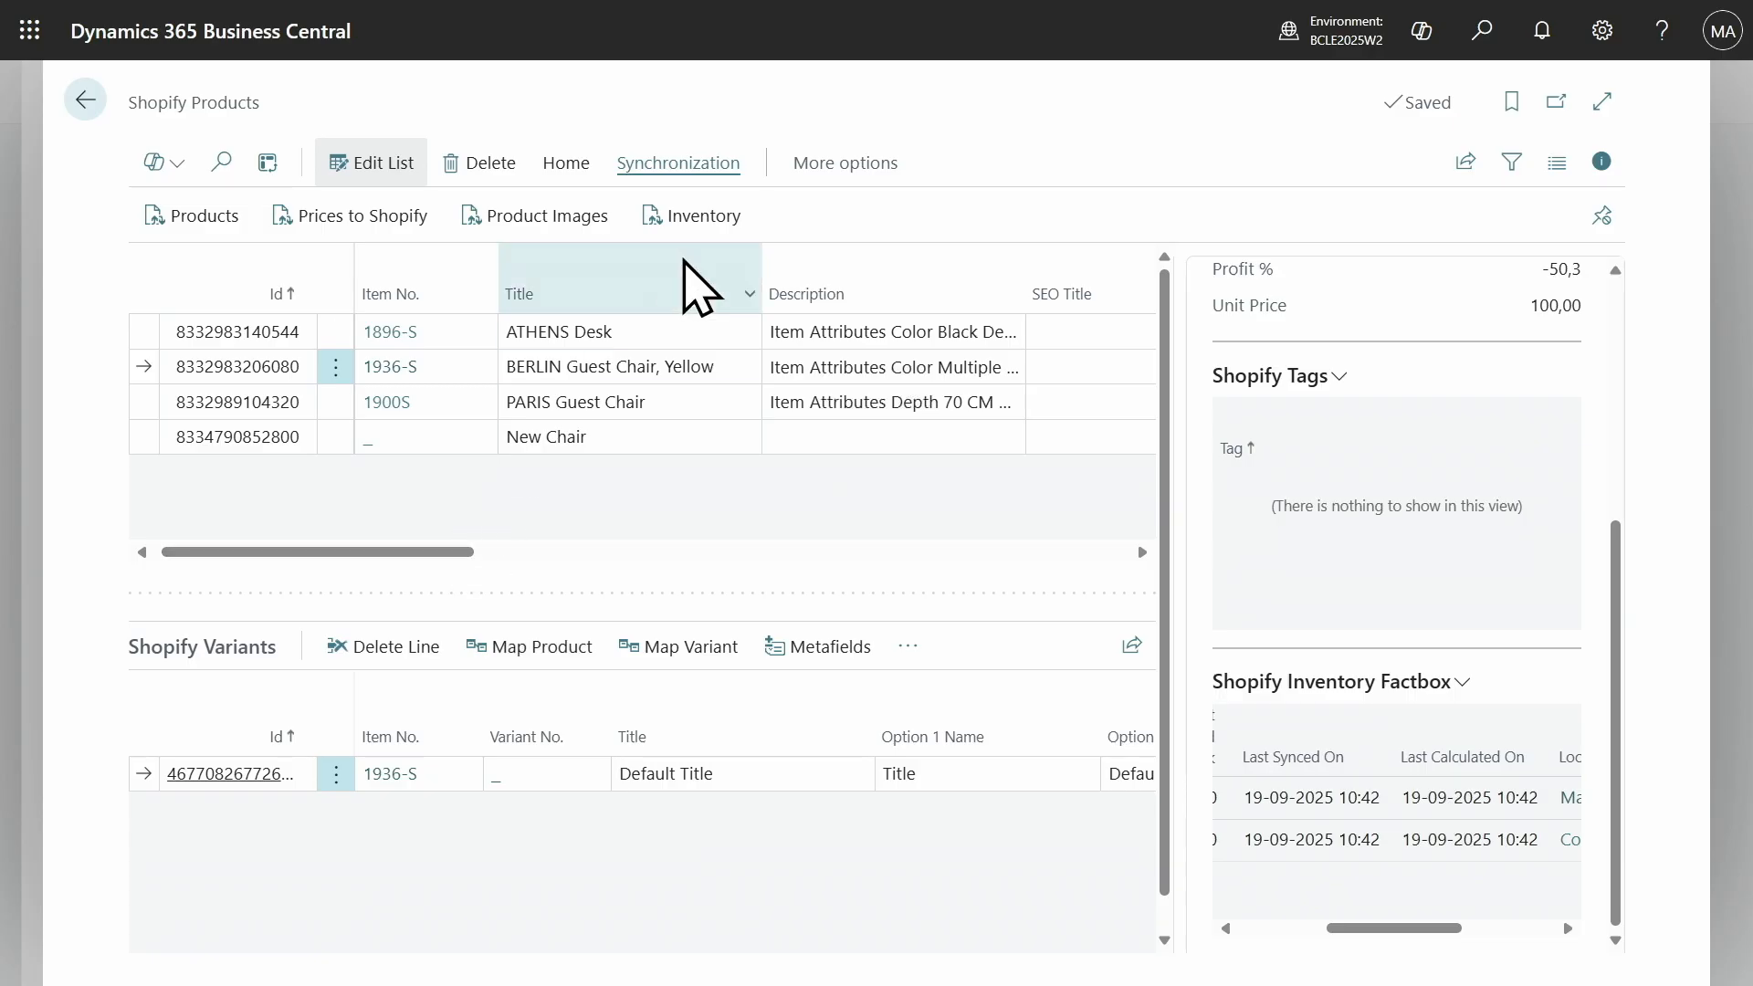
click(826, 164)
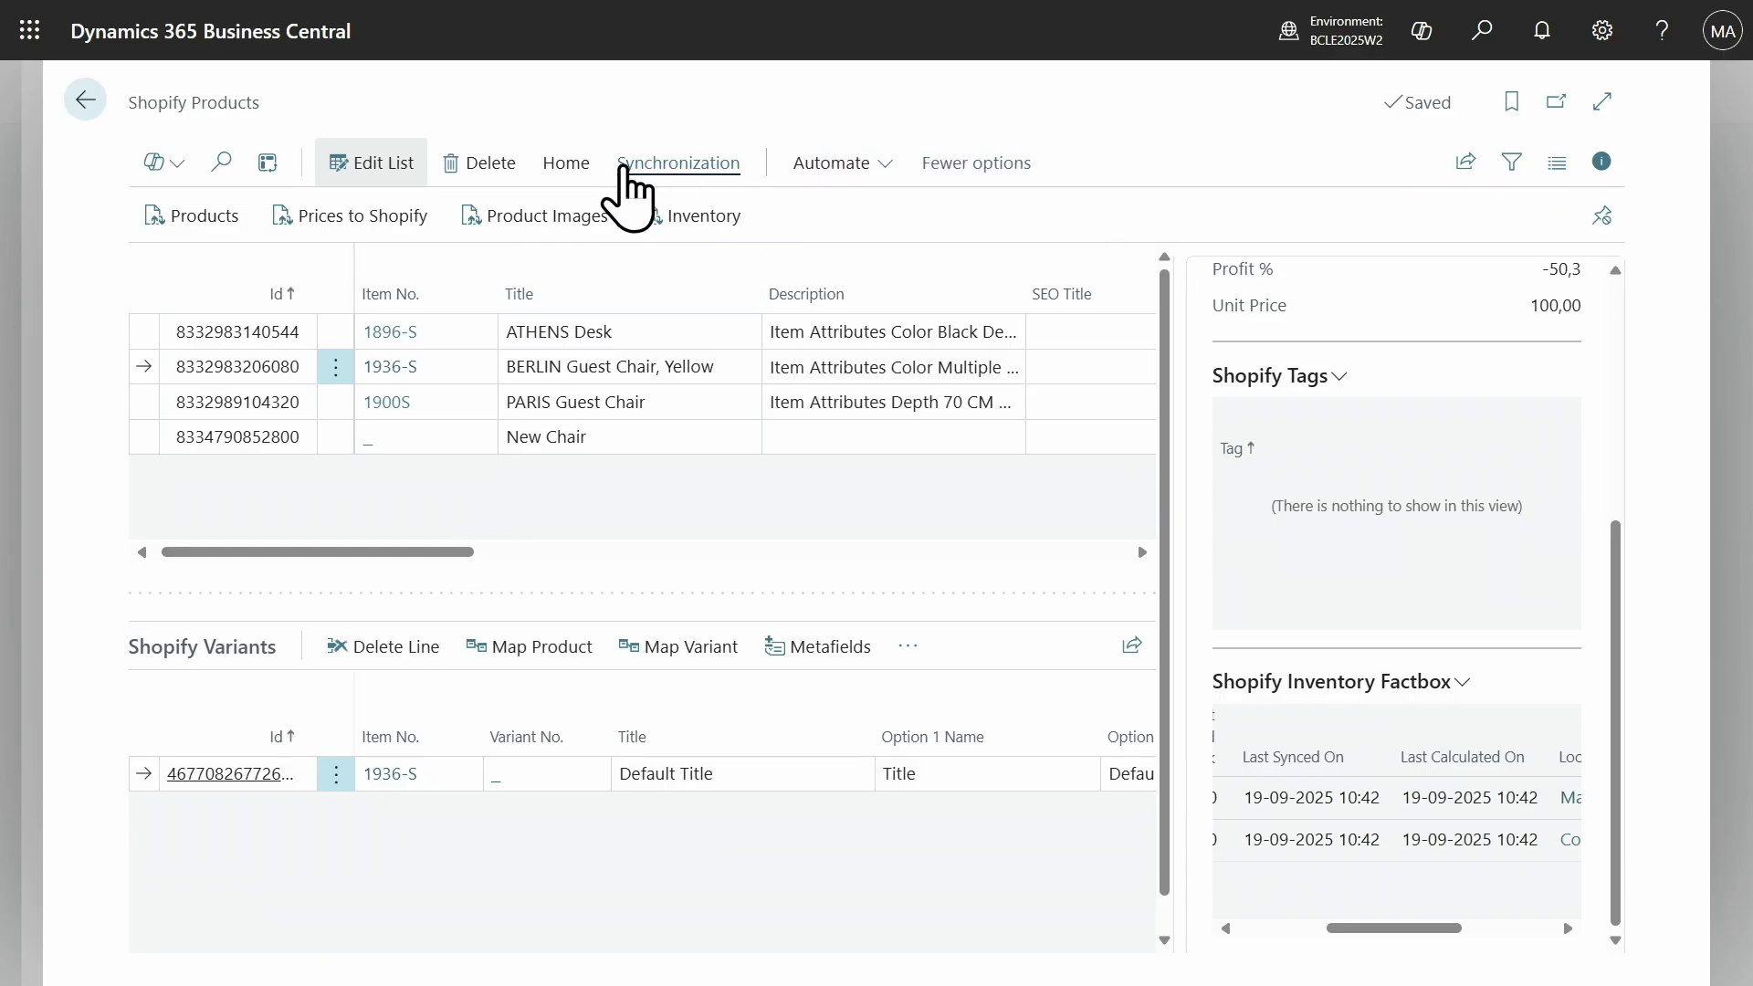
click(566, 164)
click(798, 437)
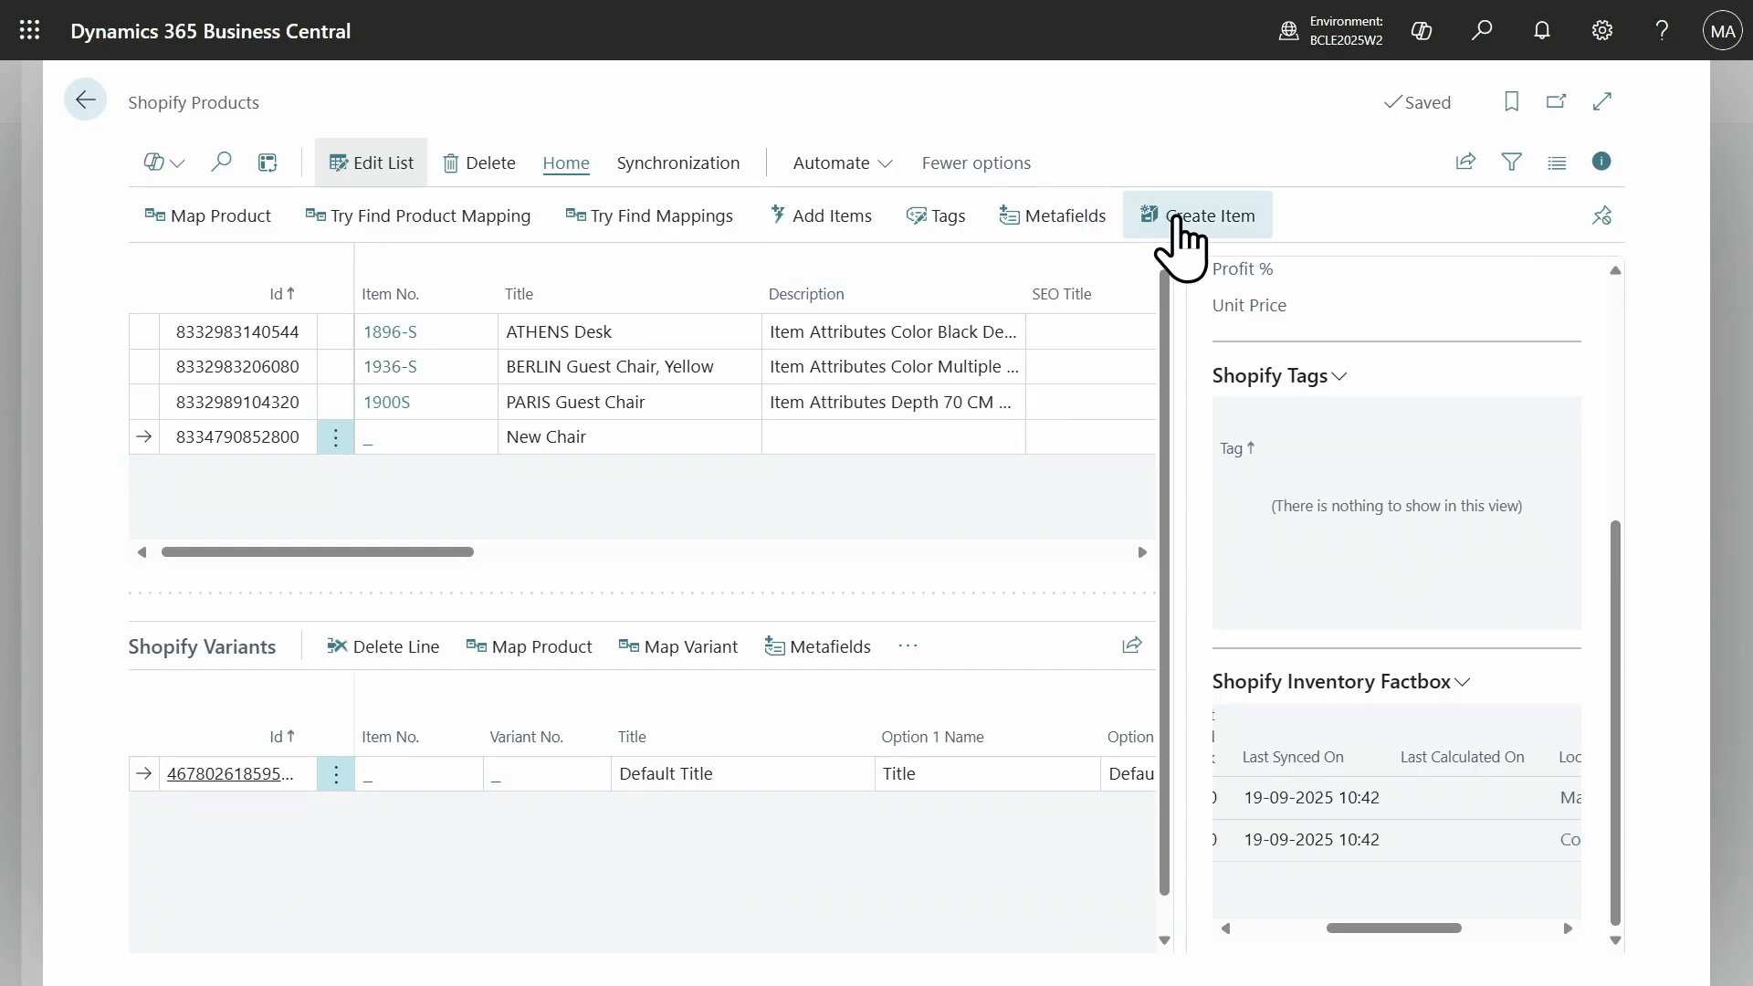
click(1176, 222)
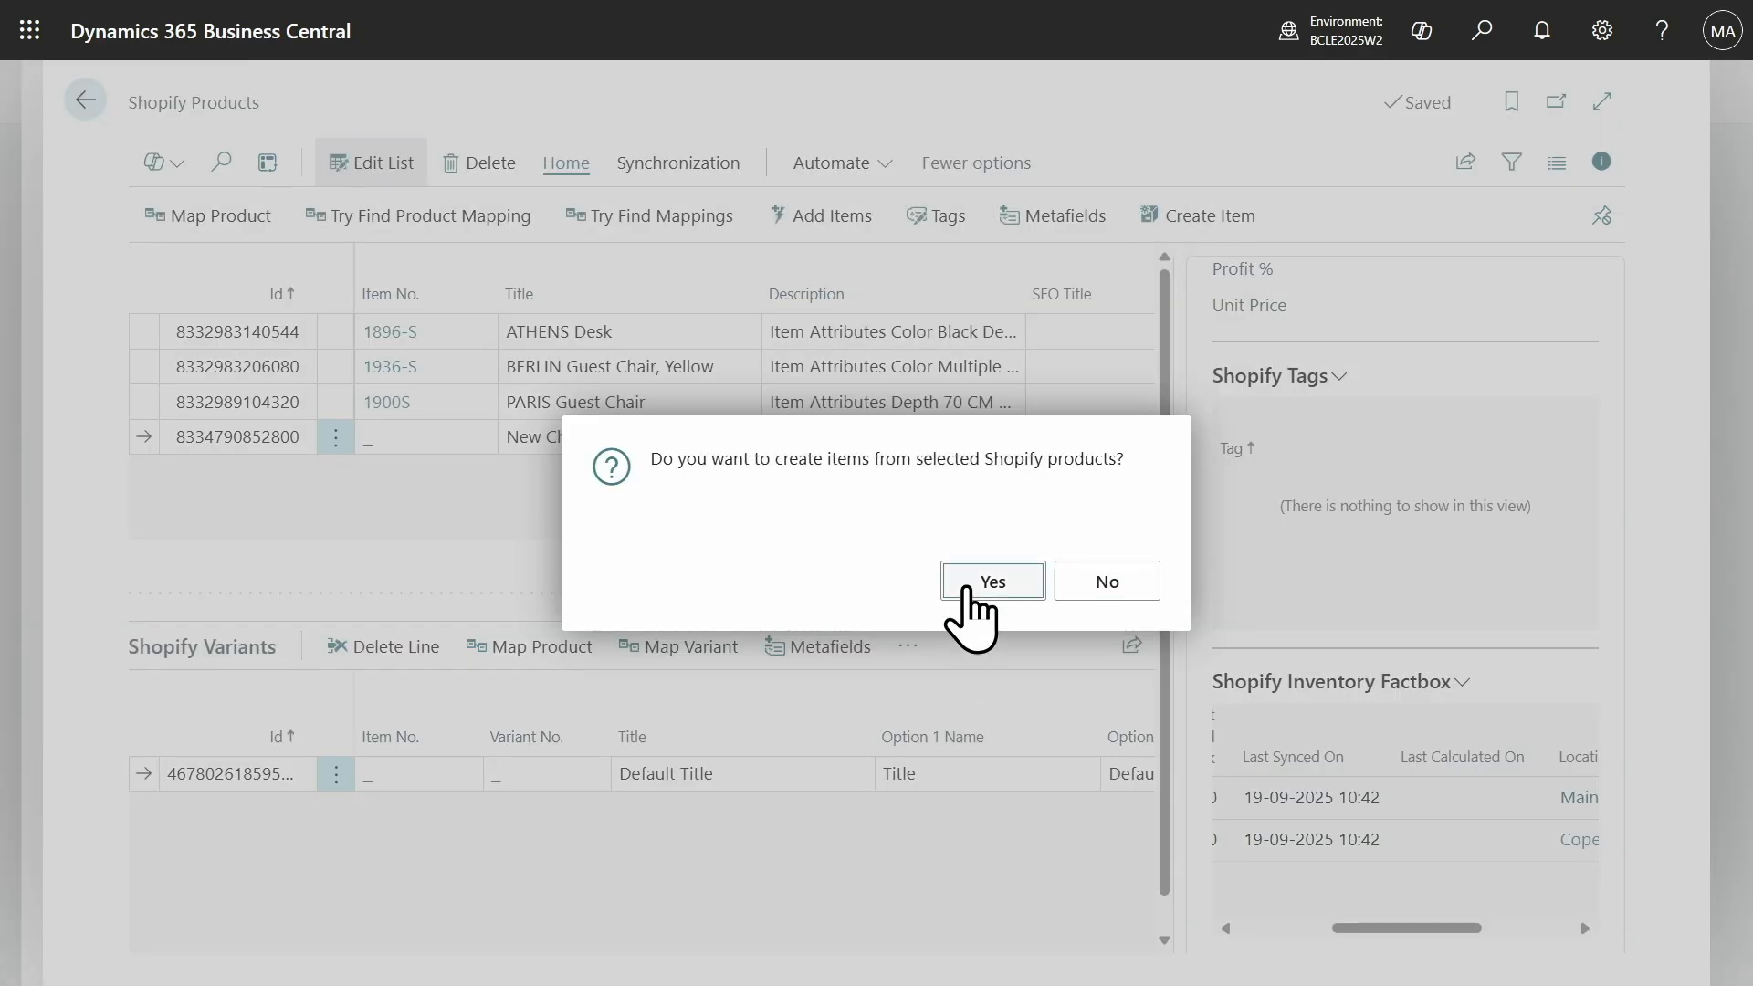
click(968, 591)
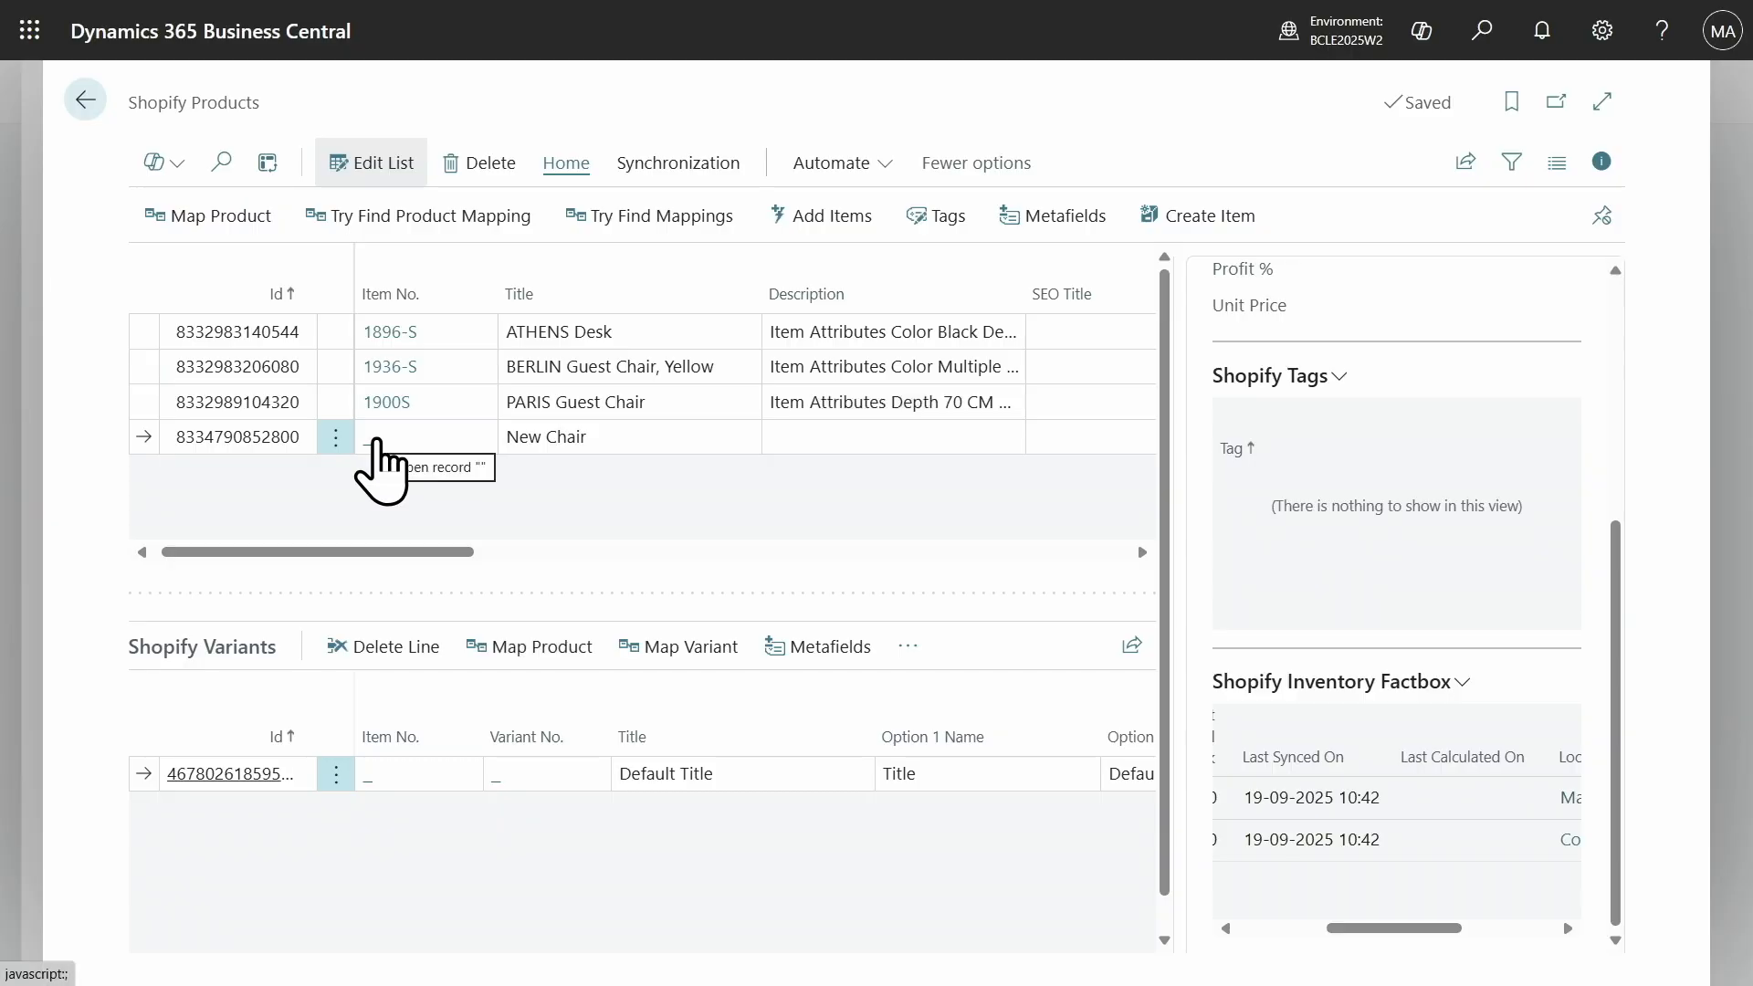
drag(470, 552, 1052, 599)
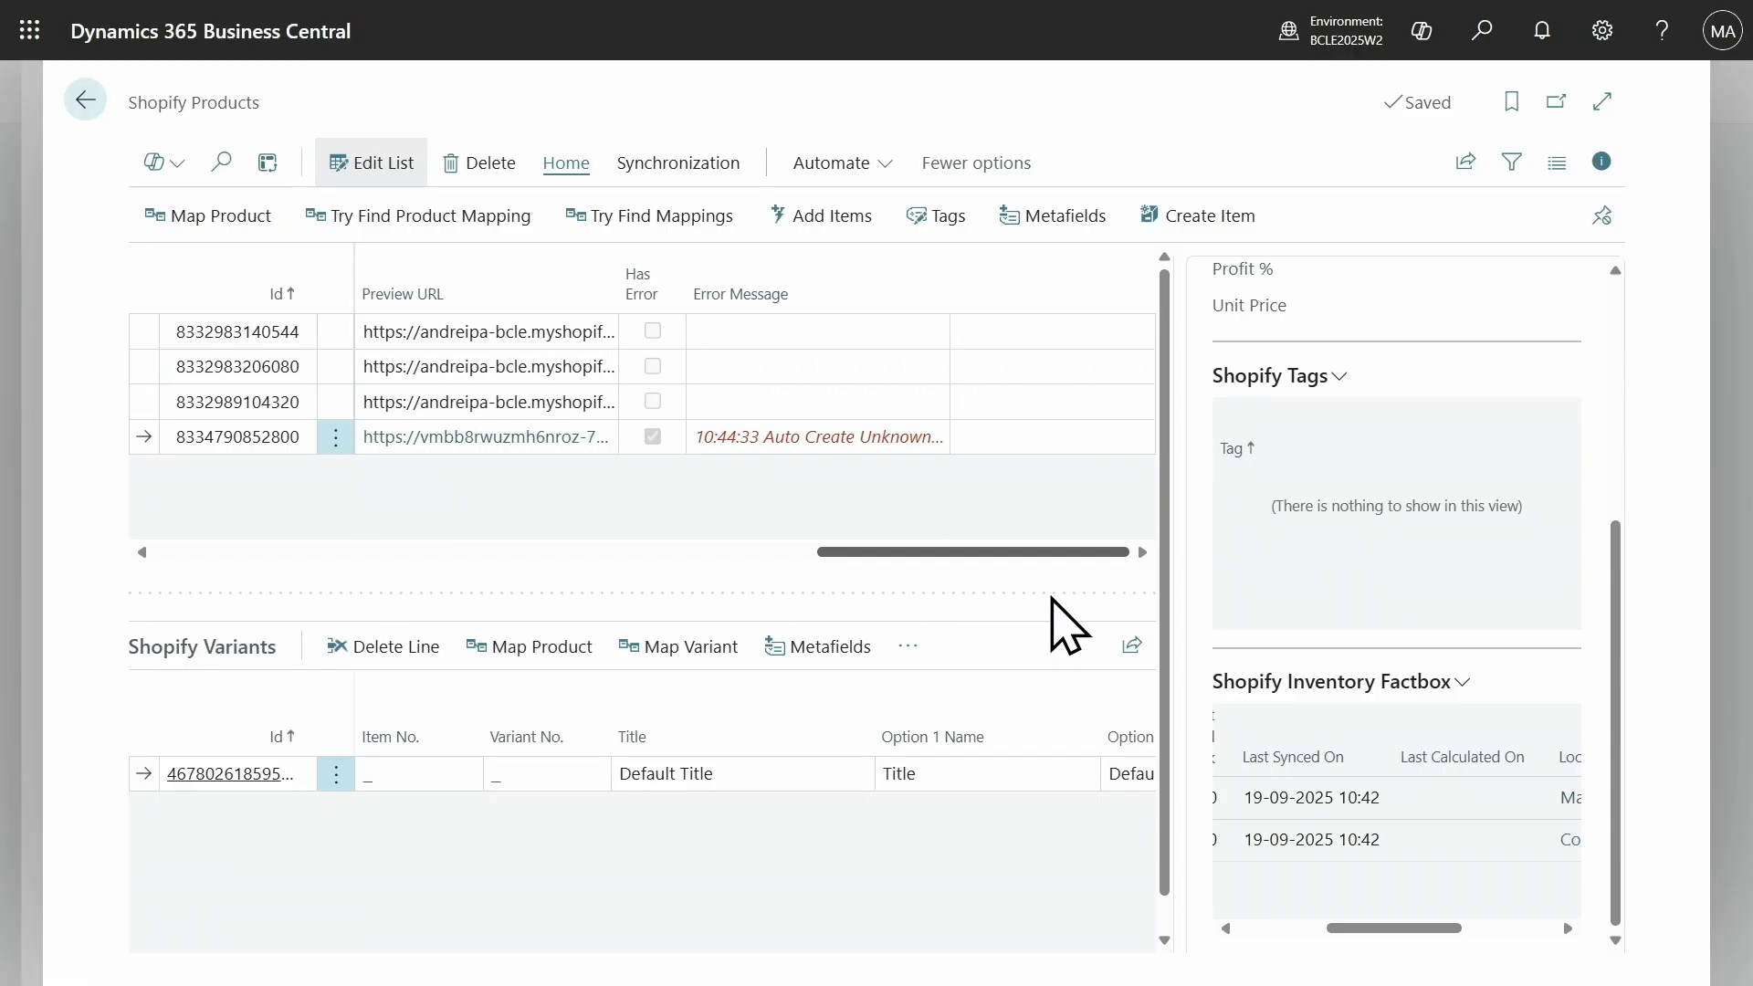
mouse_move(647, 319)
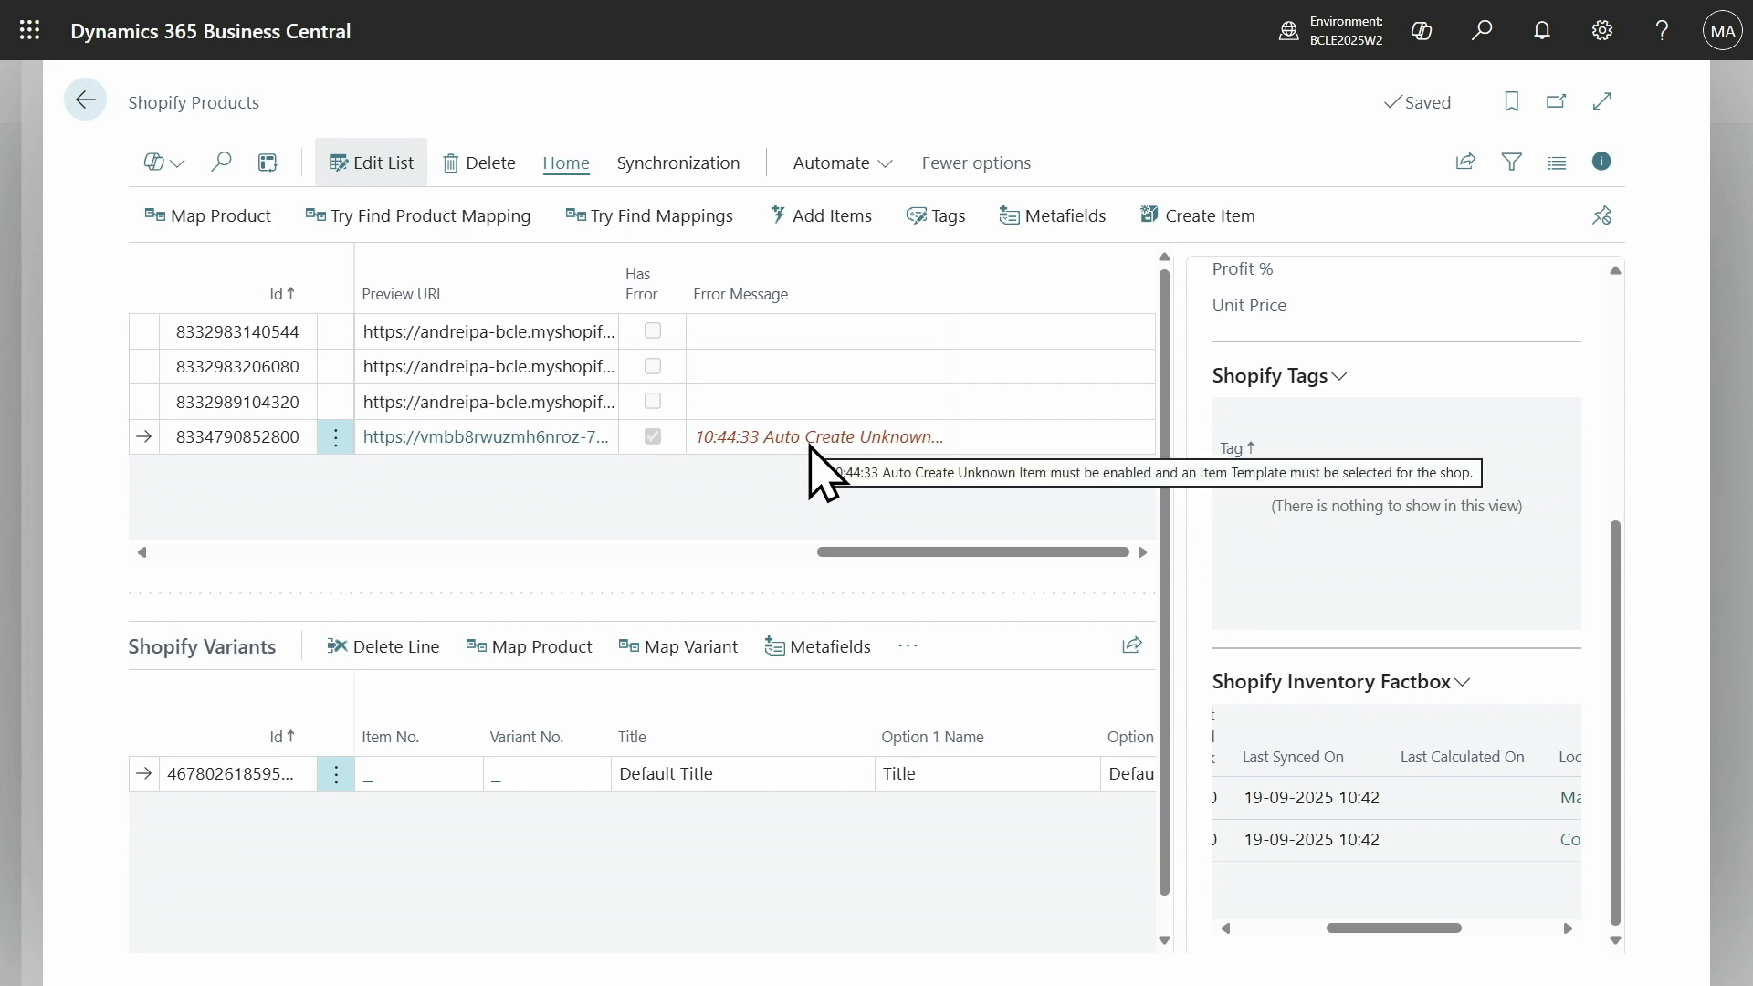
Enable Auto Create Unknown Items on the STORE shop card and set the Item Template Code to ITEM.
click(89, 101)
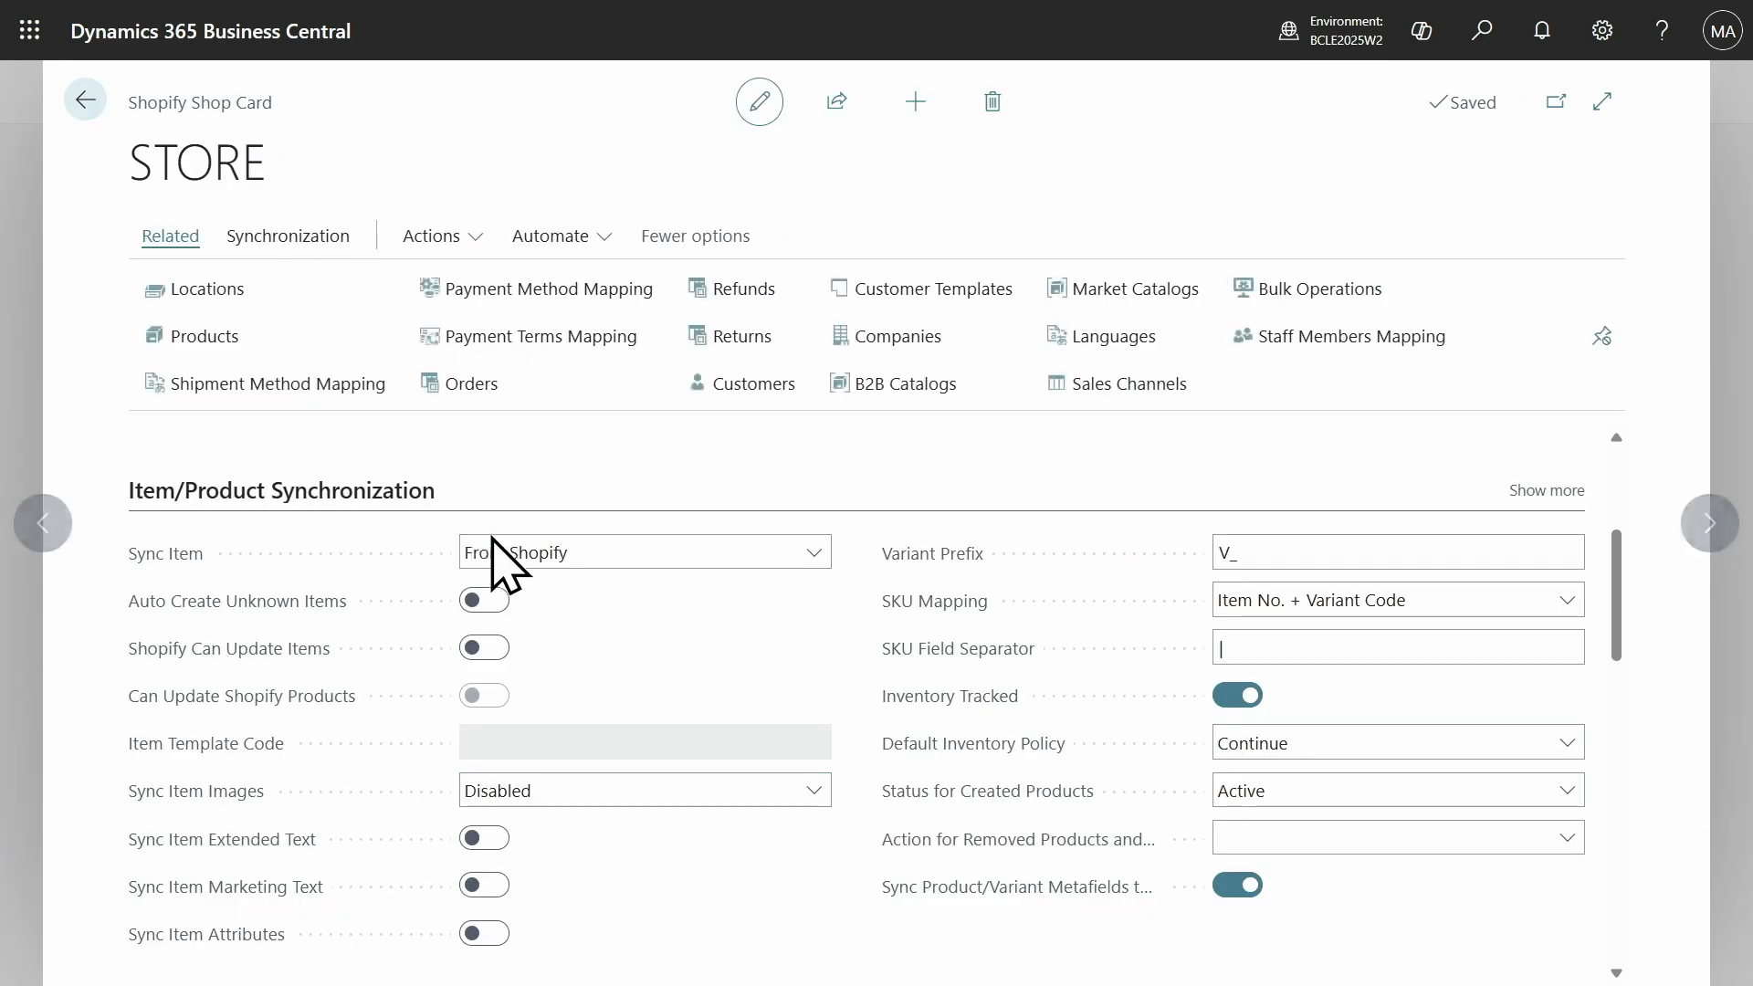
scroll(603, 484, down, 1)
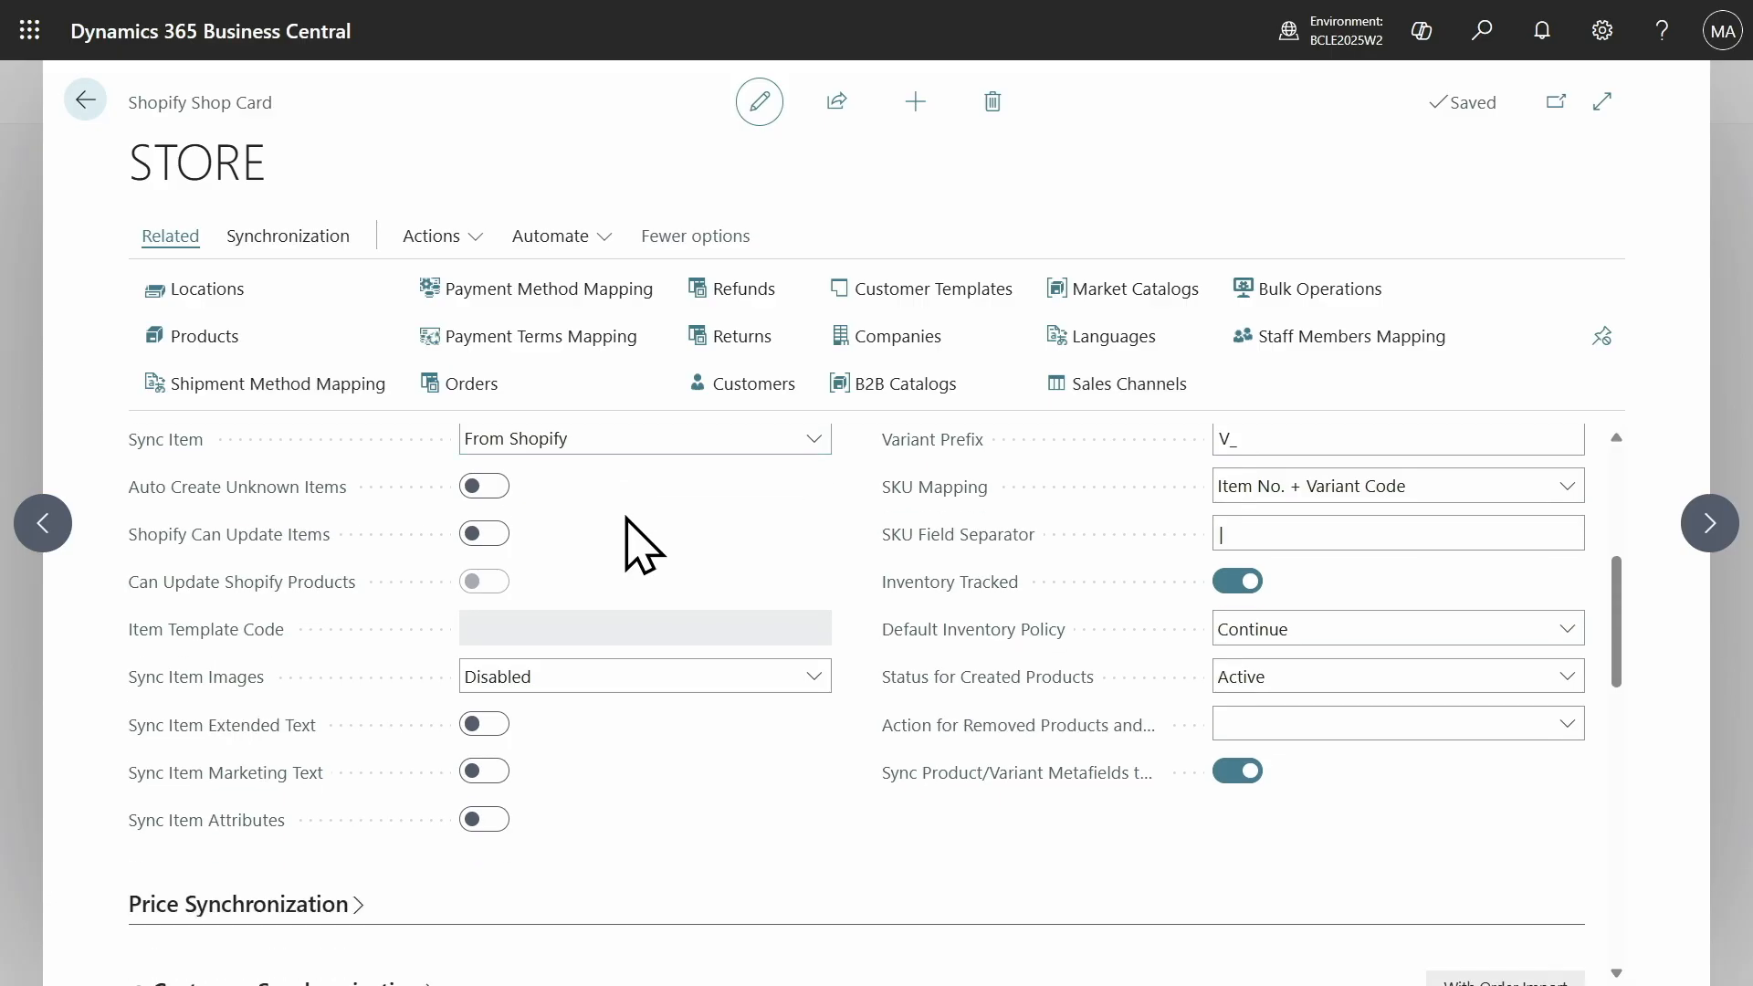
scroll(639, 545, up, 1)
click(486, 600)
click(814, 743)
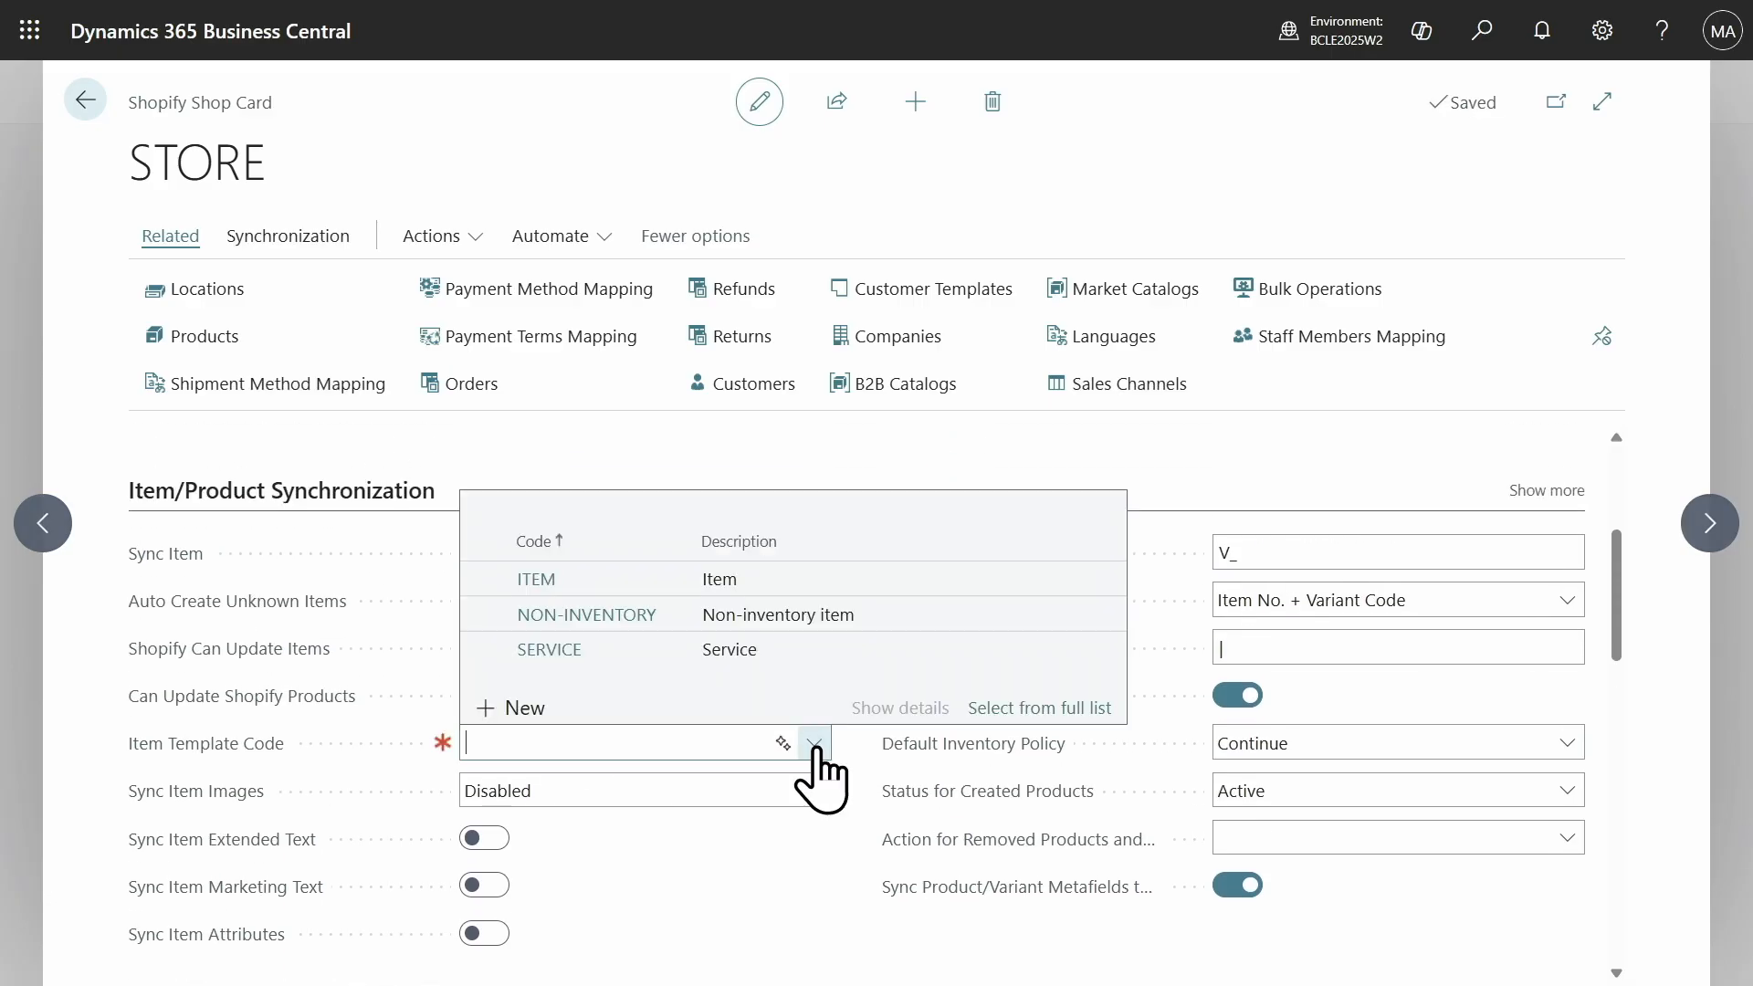
click(543, 583)
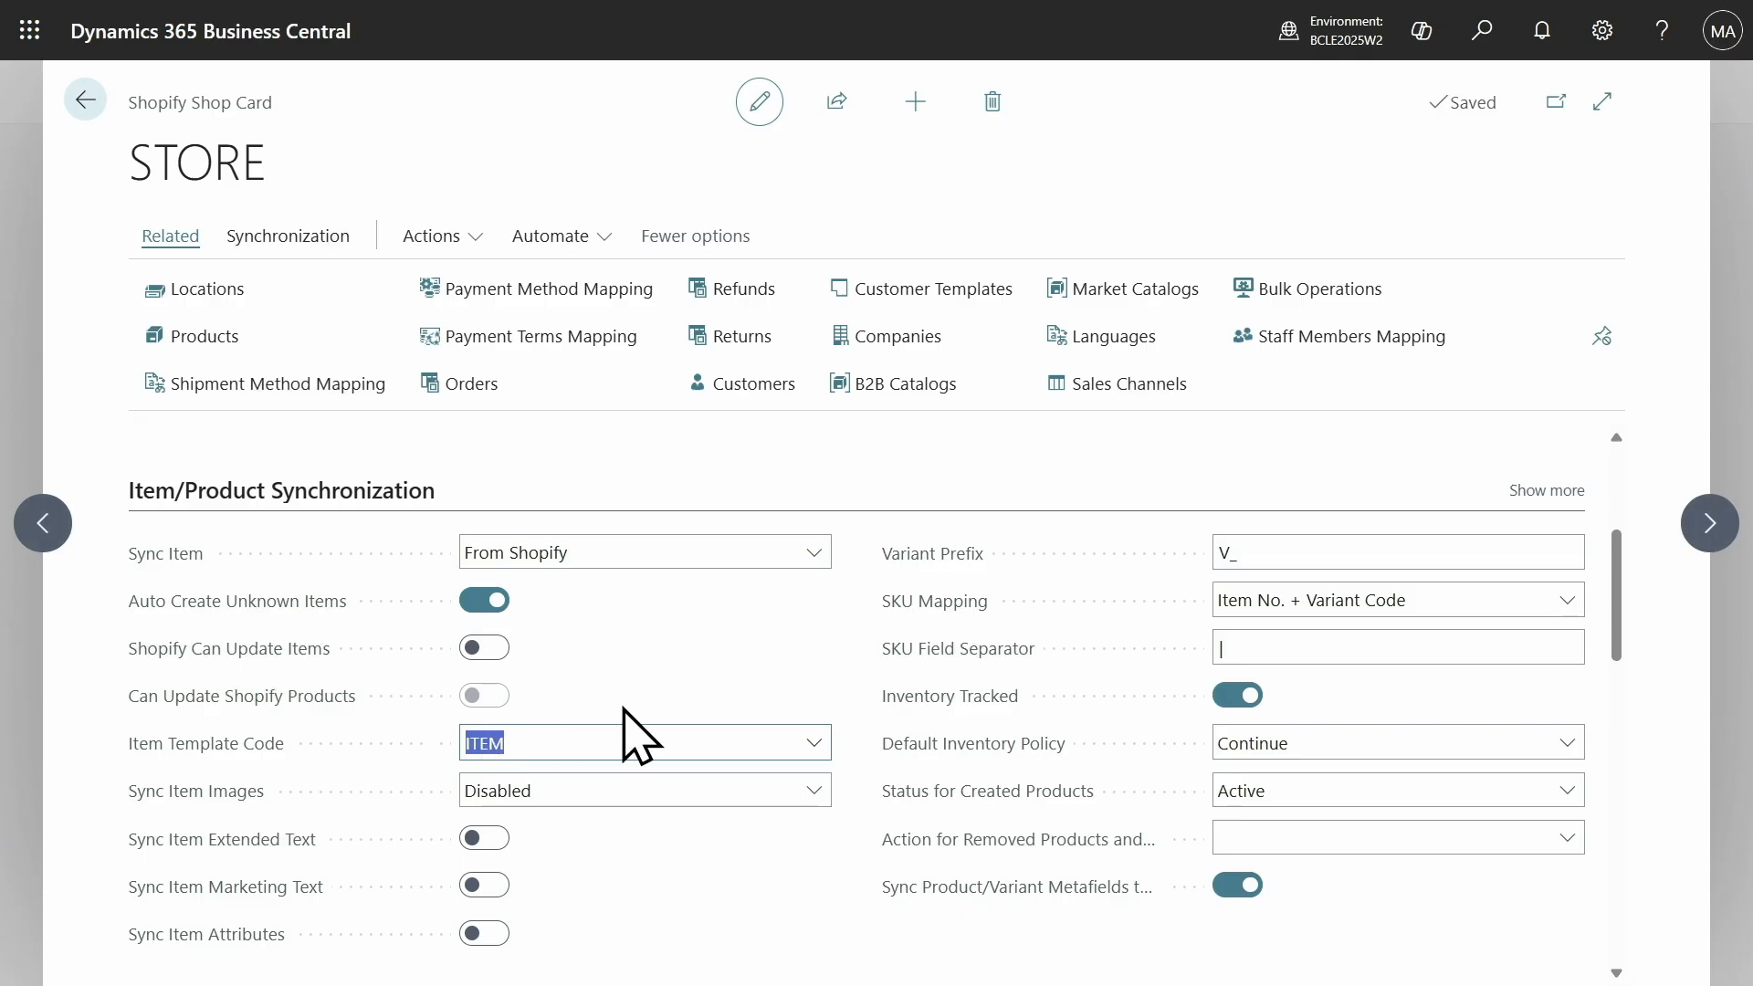
click(638, 688)
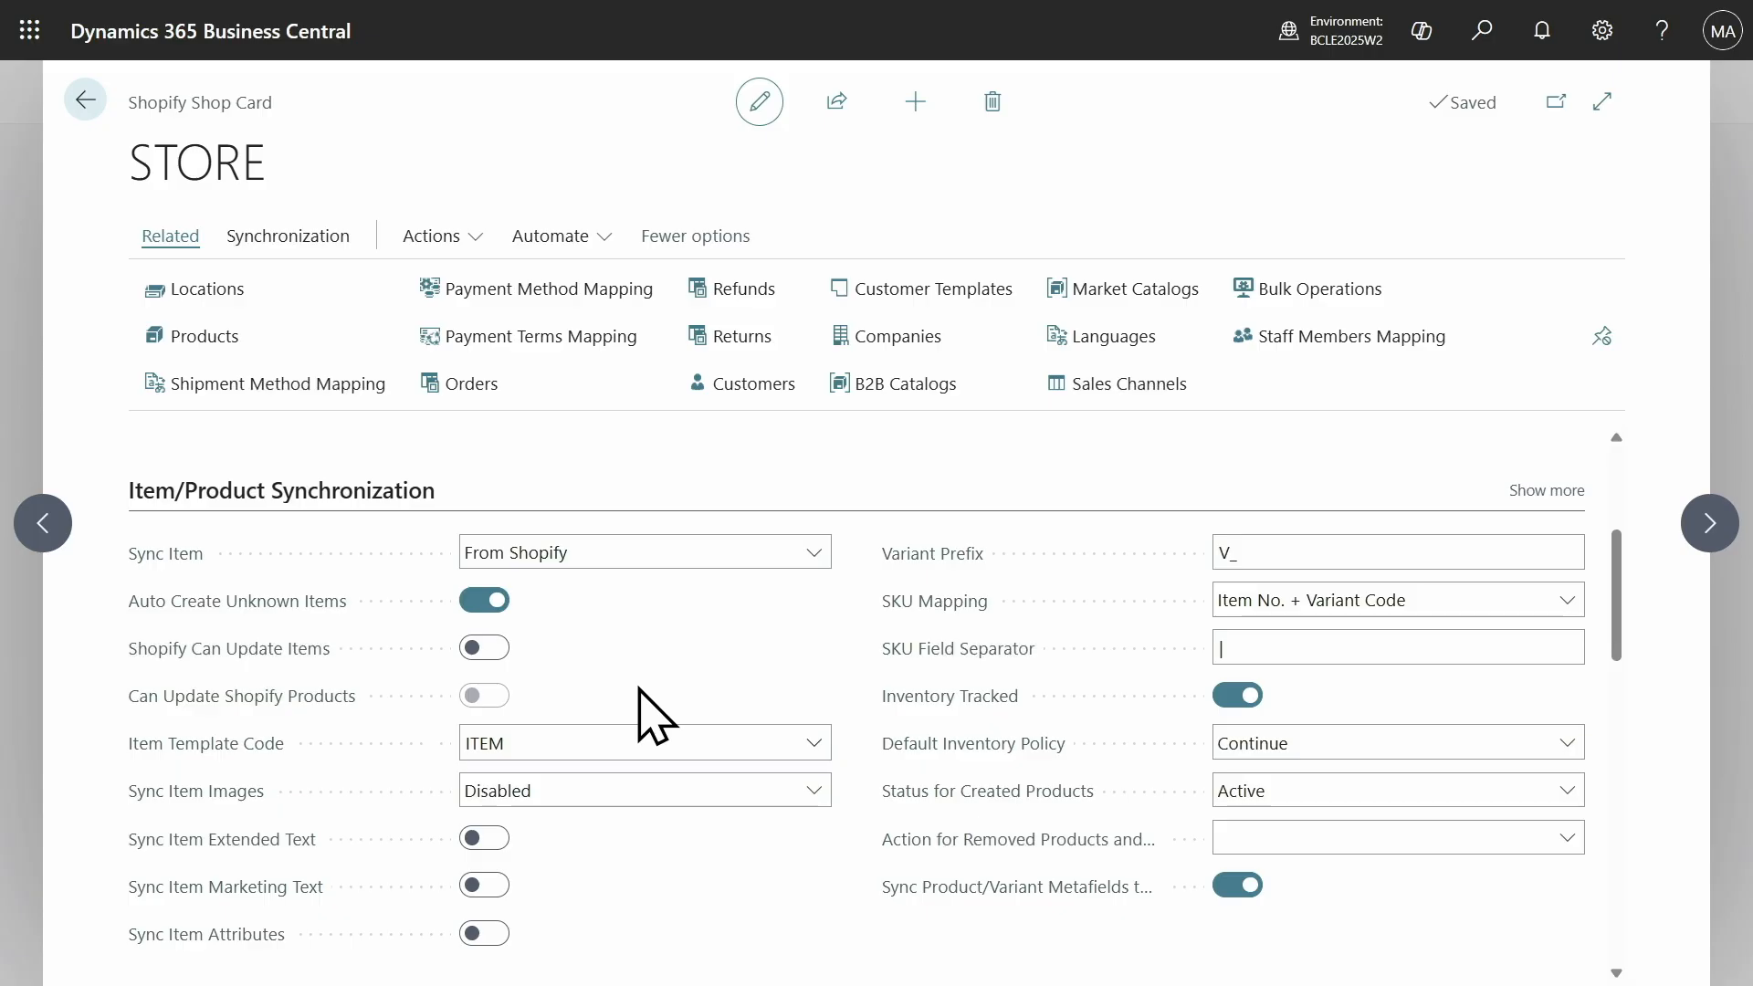
Create an item from the New Chair Shopify product and check its error fields and assigned item number.
click(203, 338)
drag(350, 550, 1049, 575)
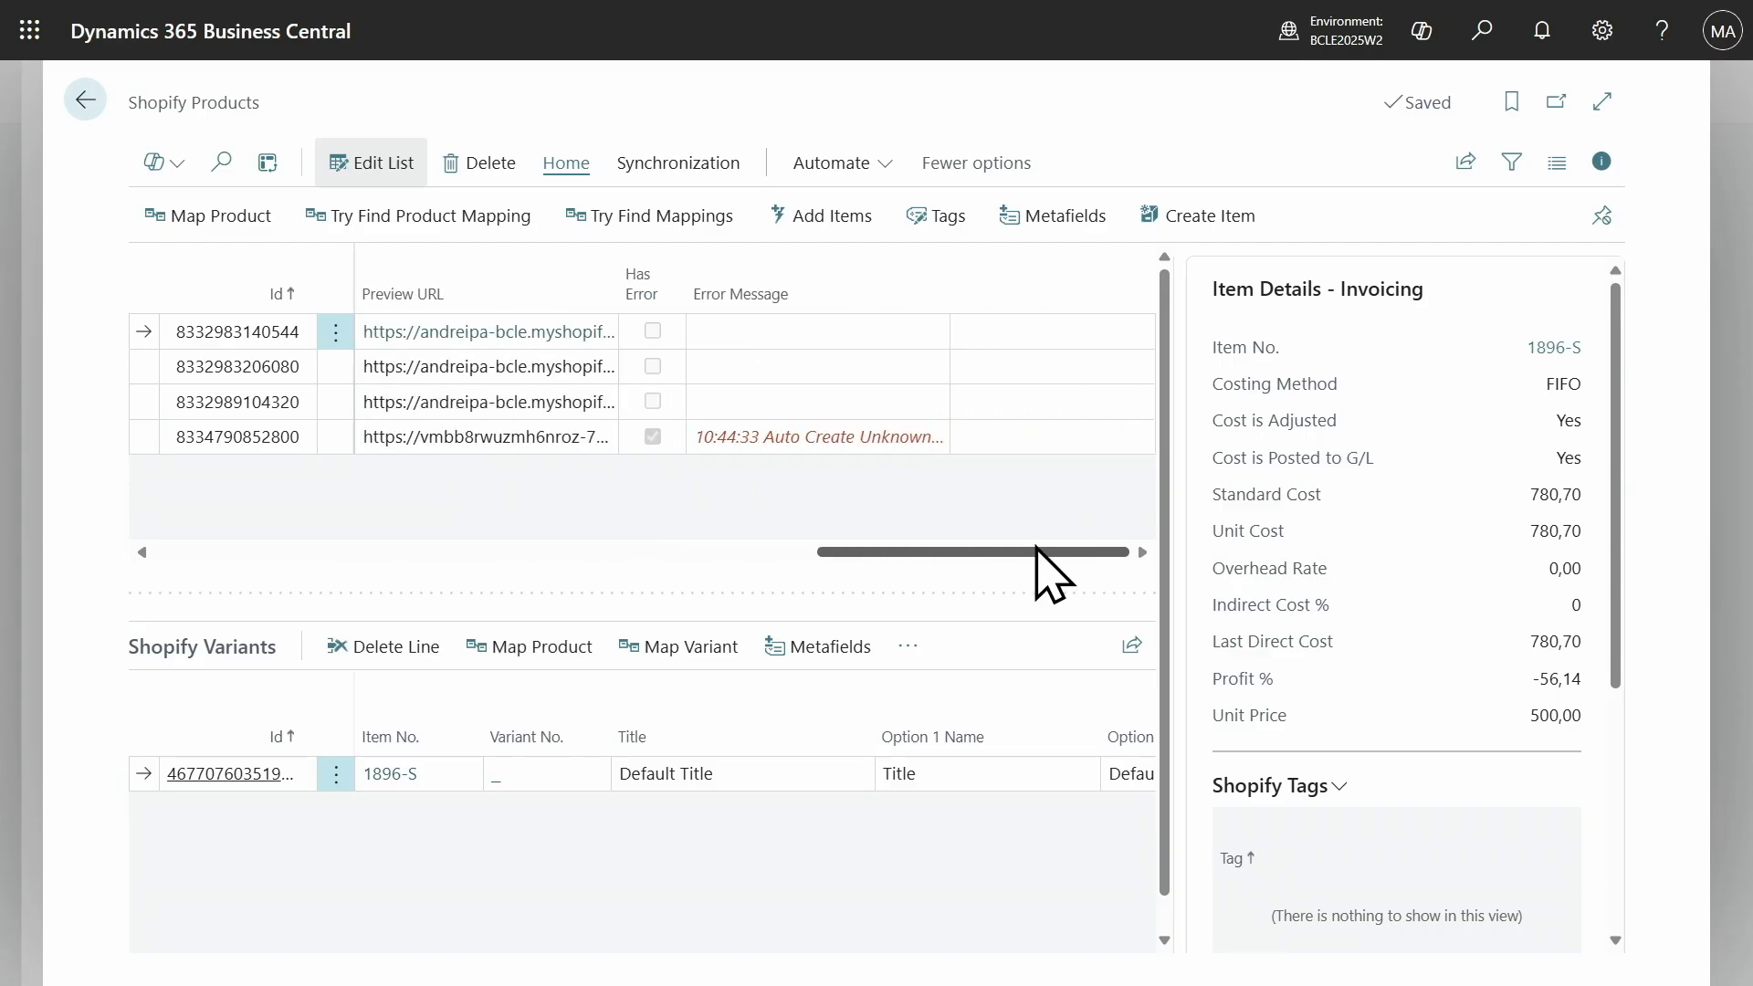
click(859, 439)
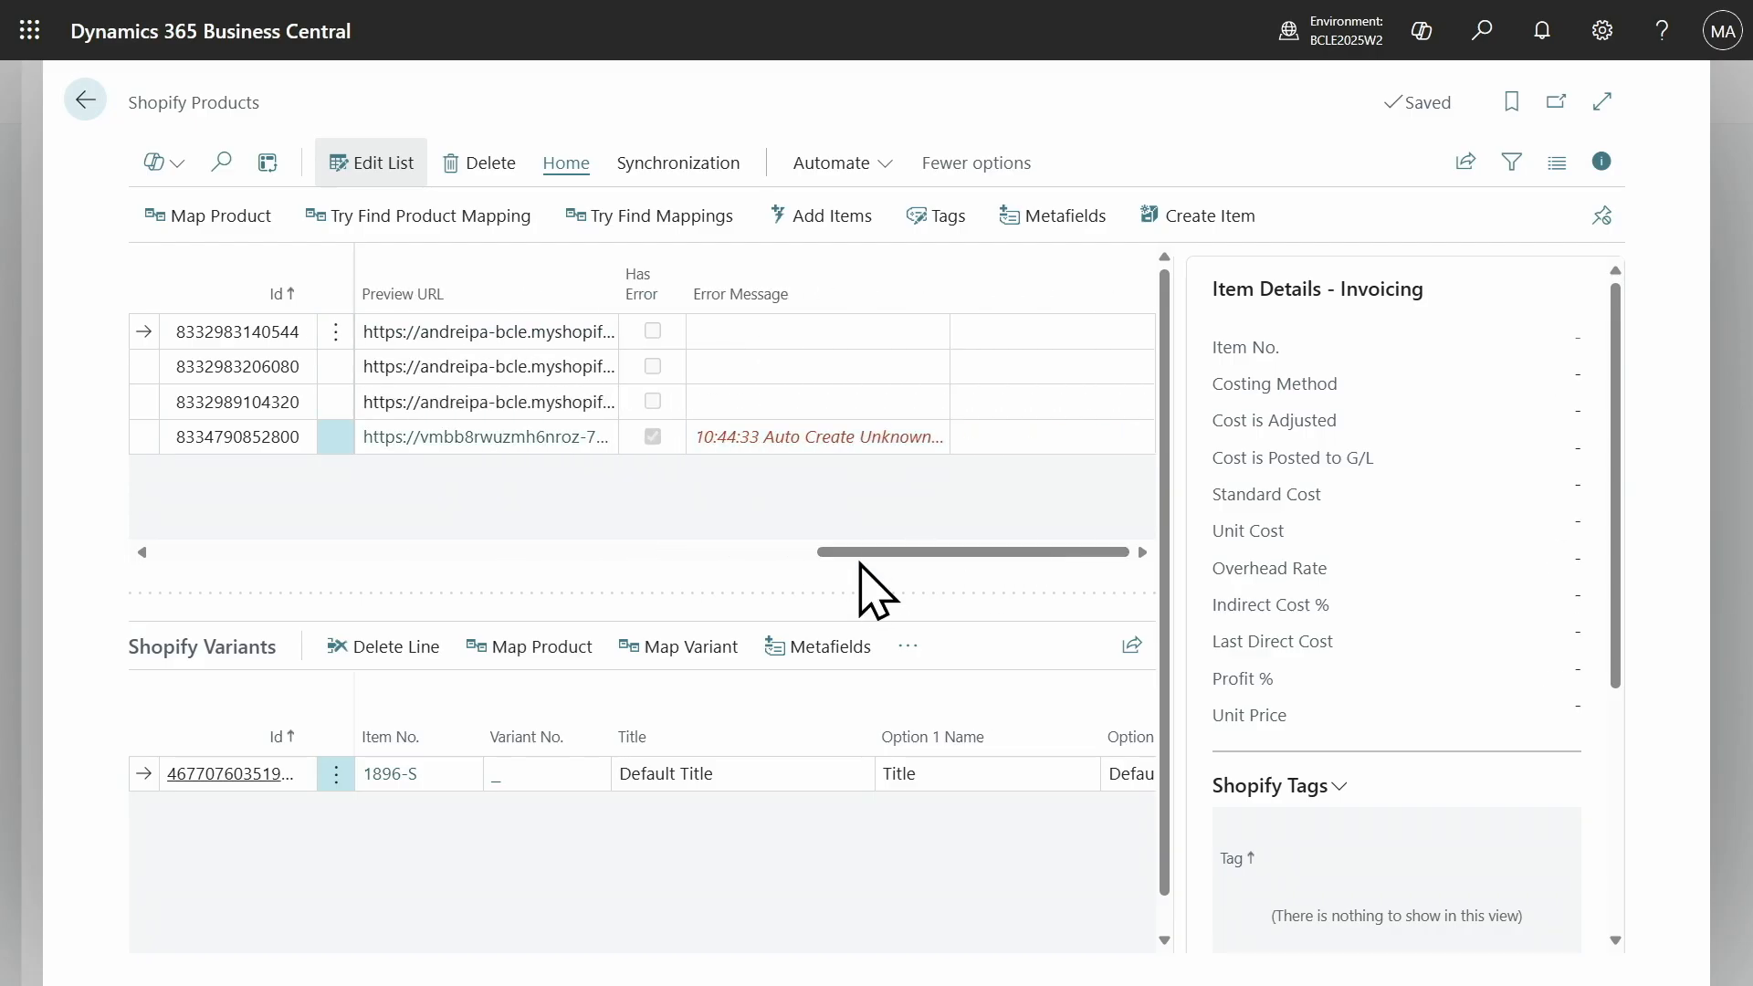
click(1198, 216)
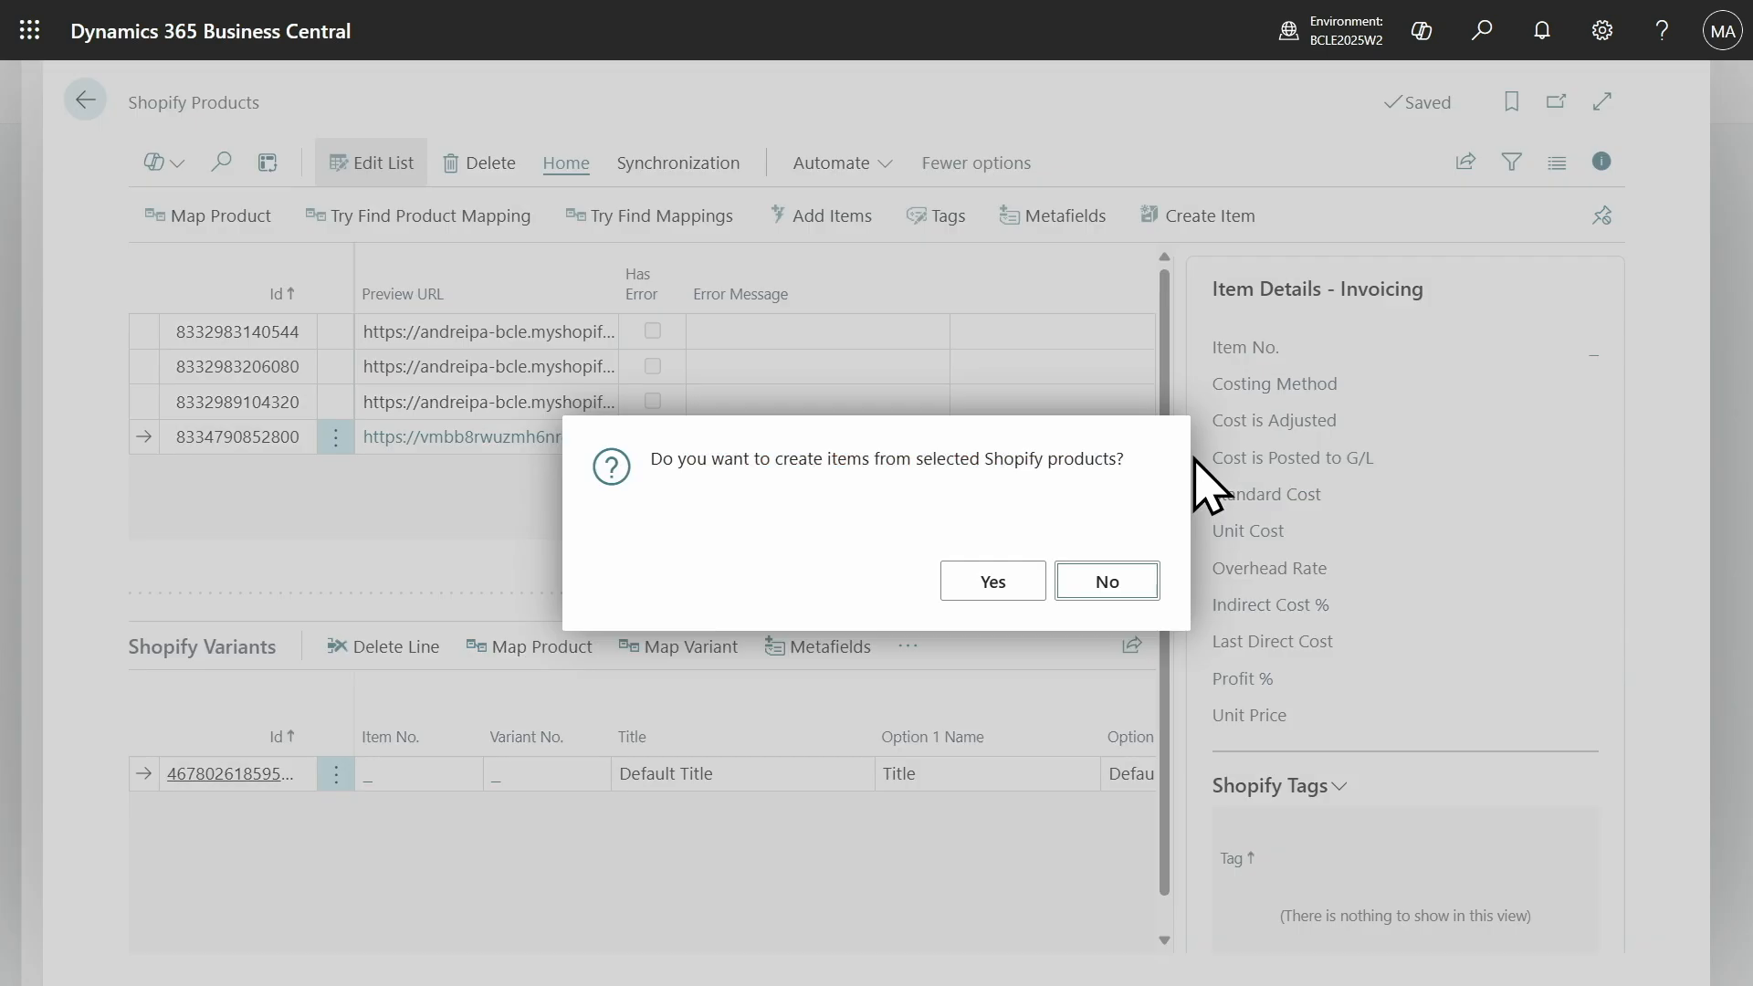
click(1014, 589)
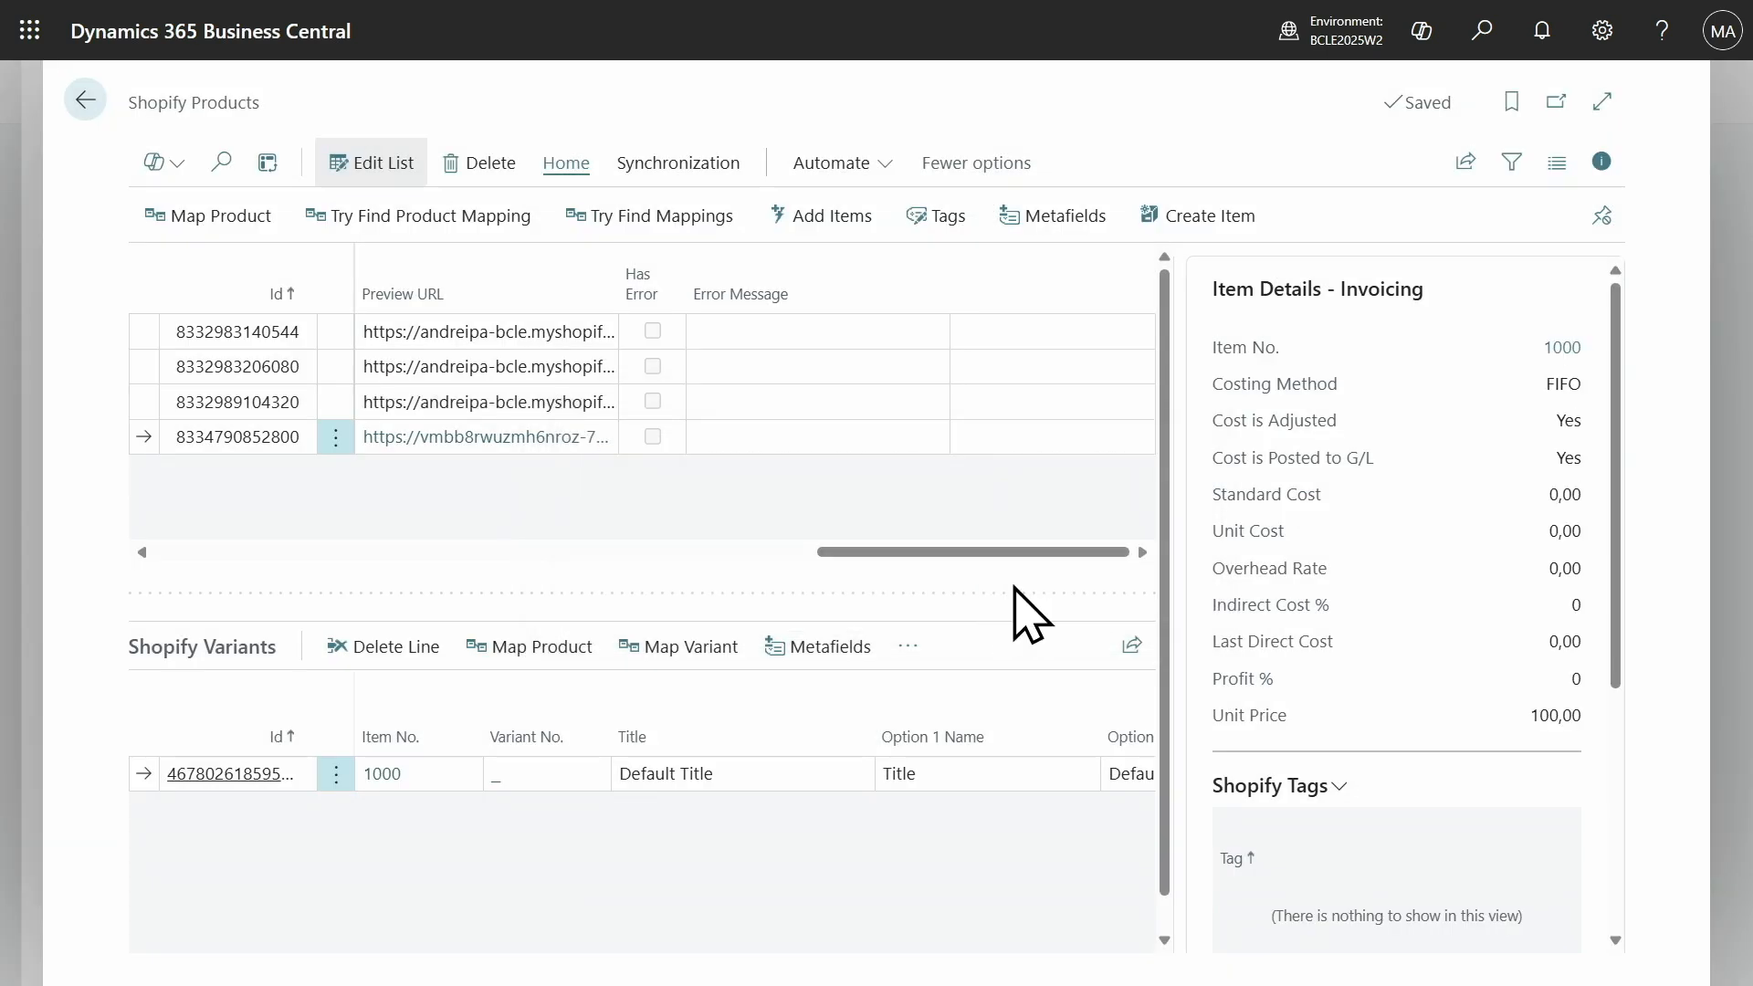
drag(827, 552, 149, 535)
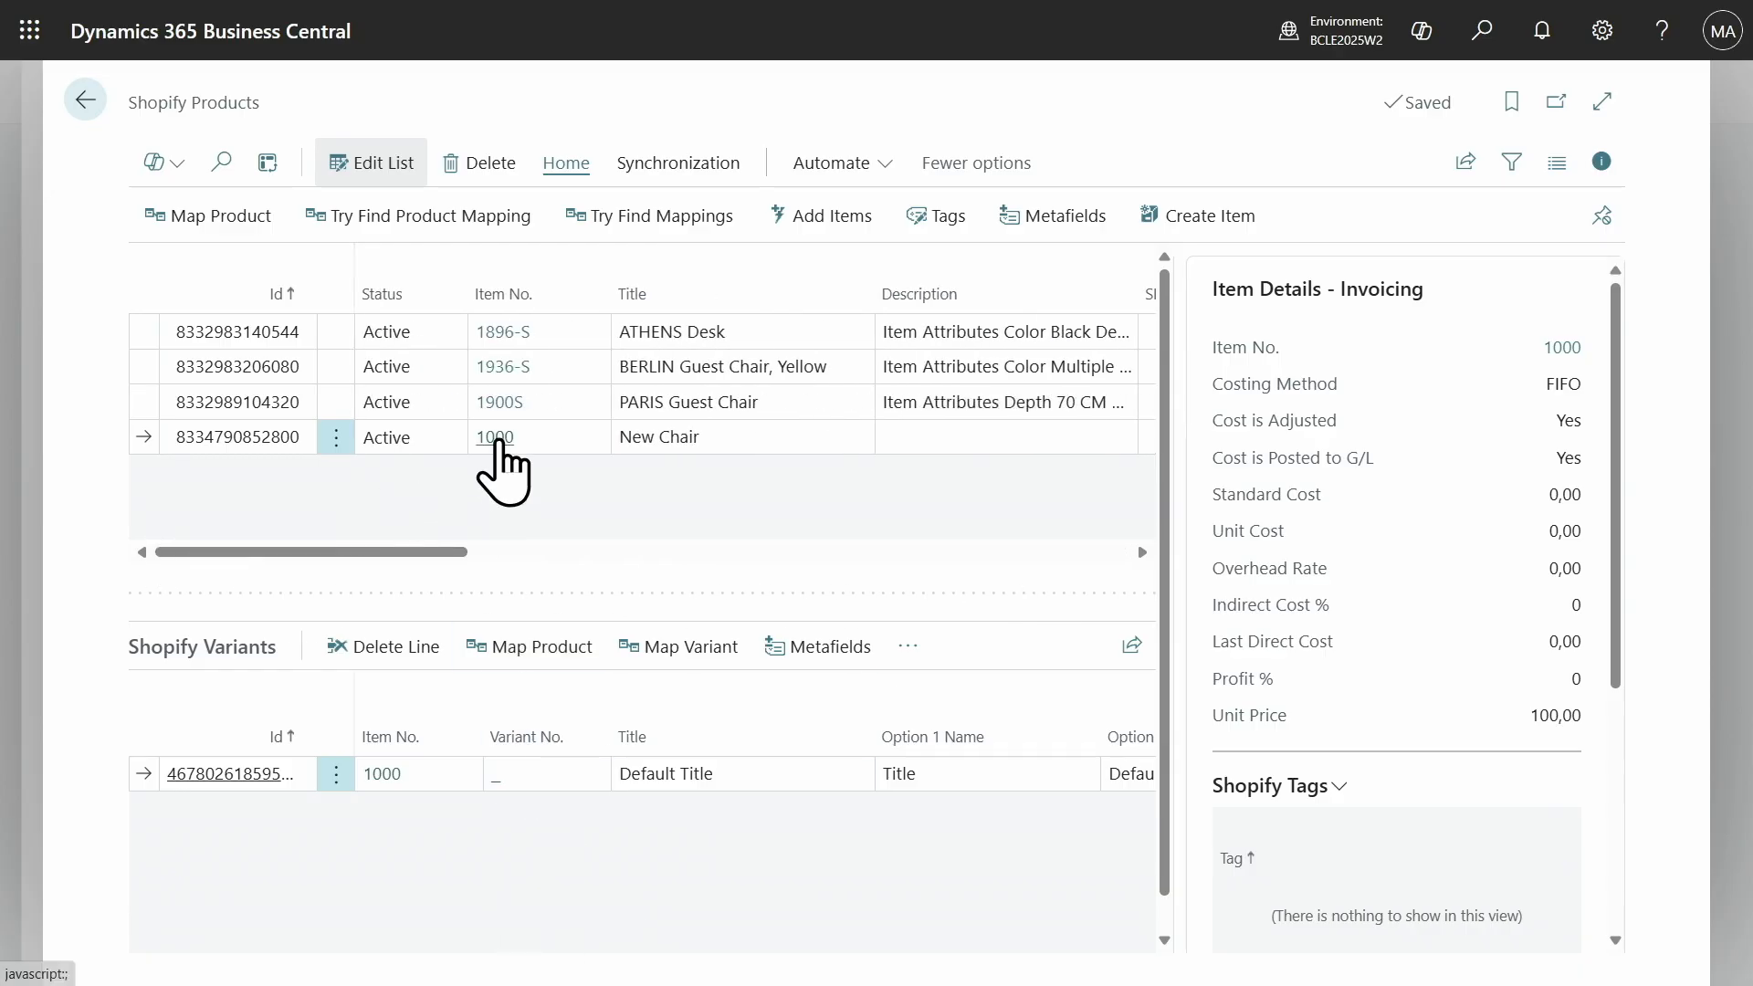
Select PARIS Guest Chair and review the prices and SKUs of its color variants.
click(720, 375)
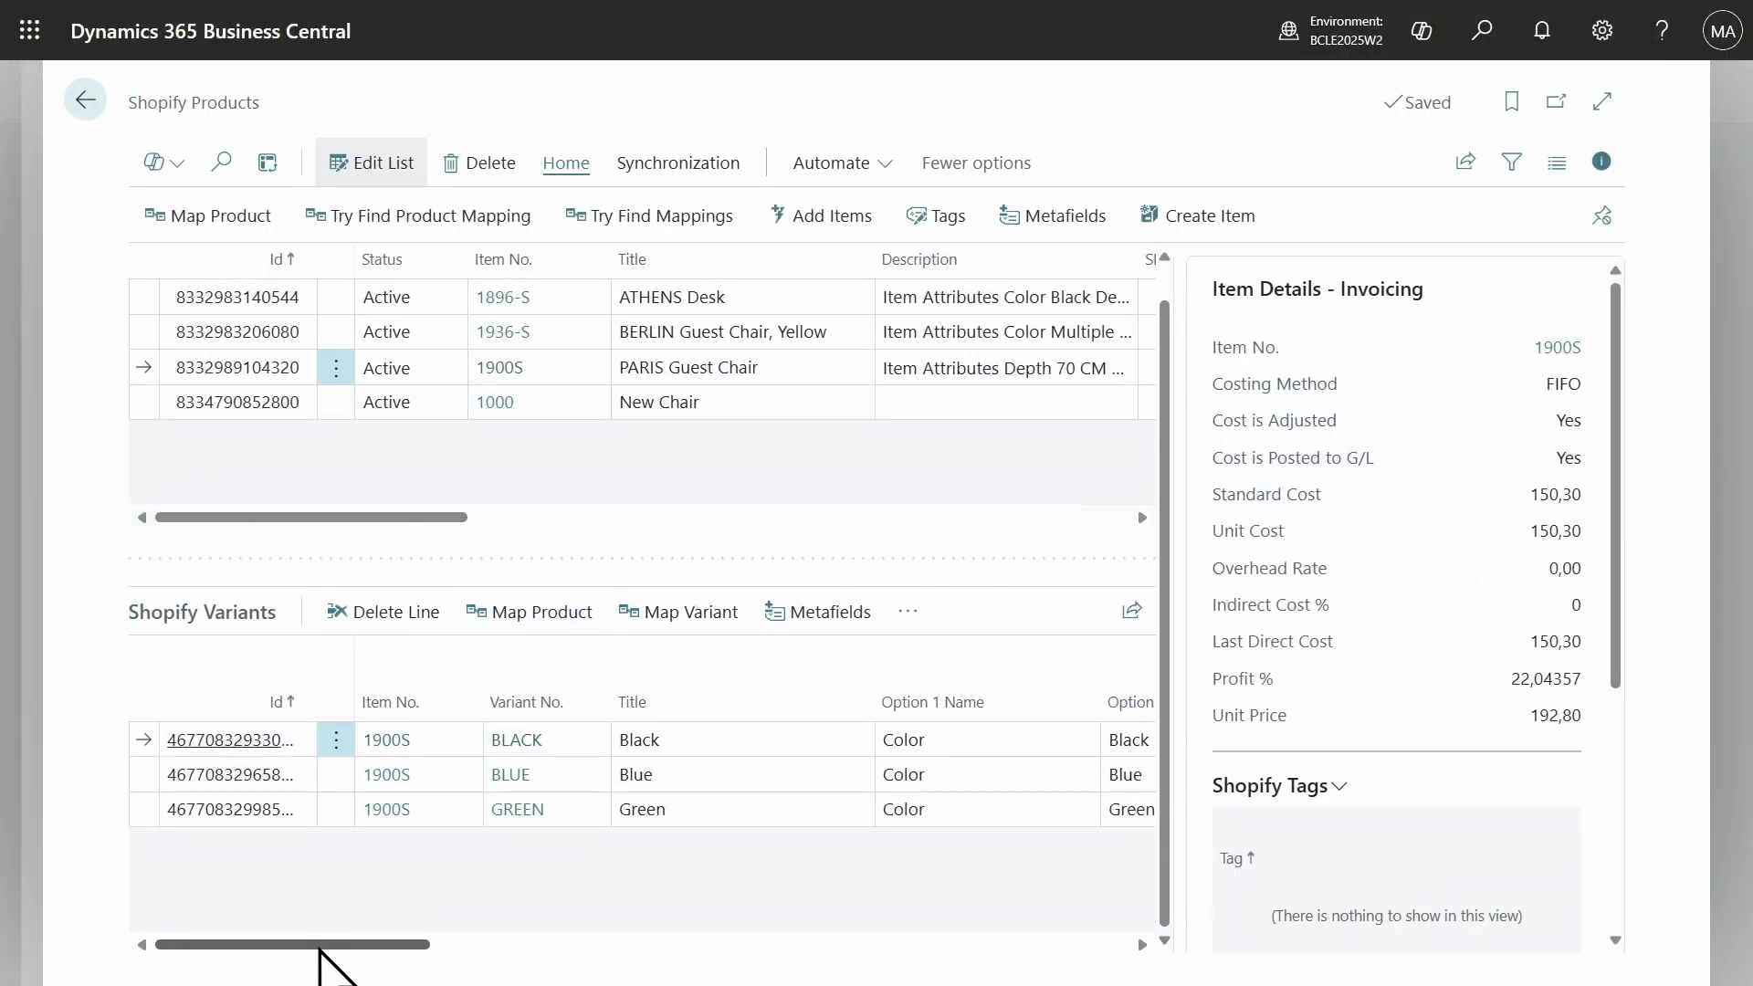
drag(329, 940, 736, 908)
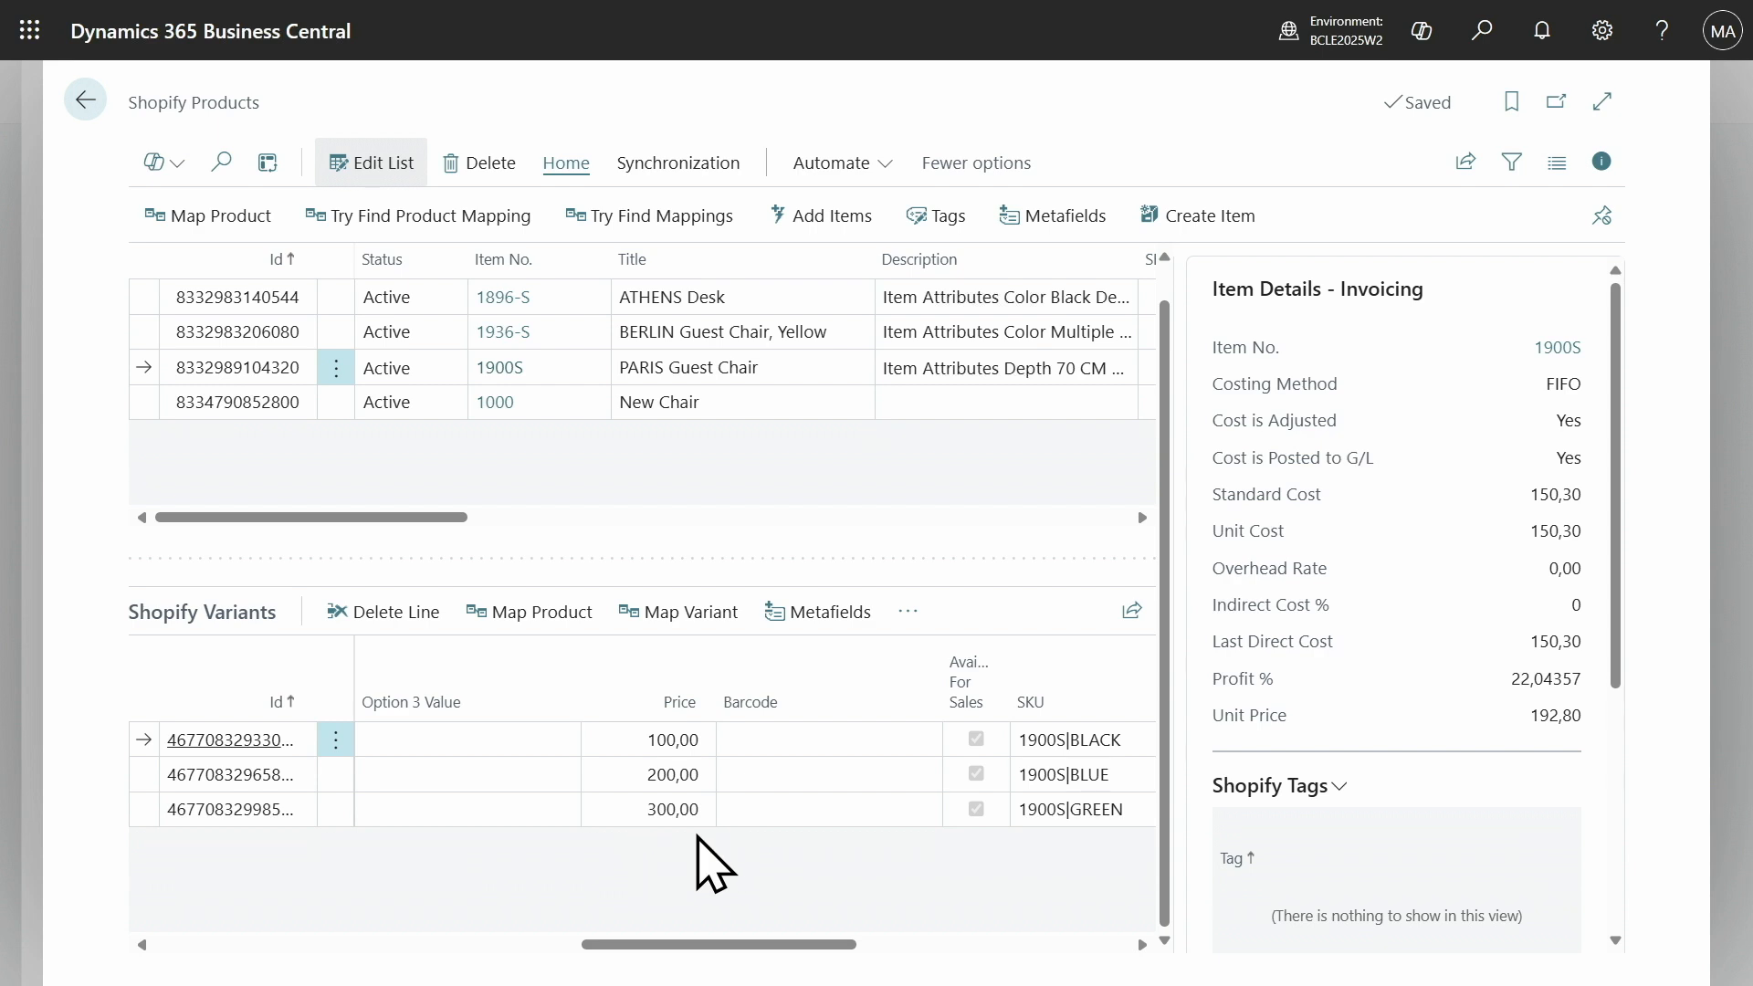
Inspect the page data of the green PARIS Guest Chair variant and filter the table fields by "price".
click(733, 822)
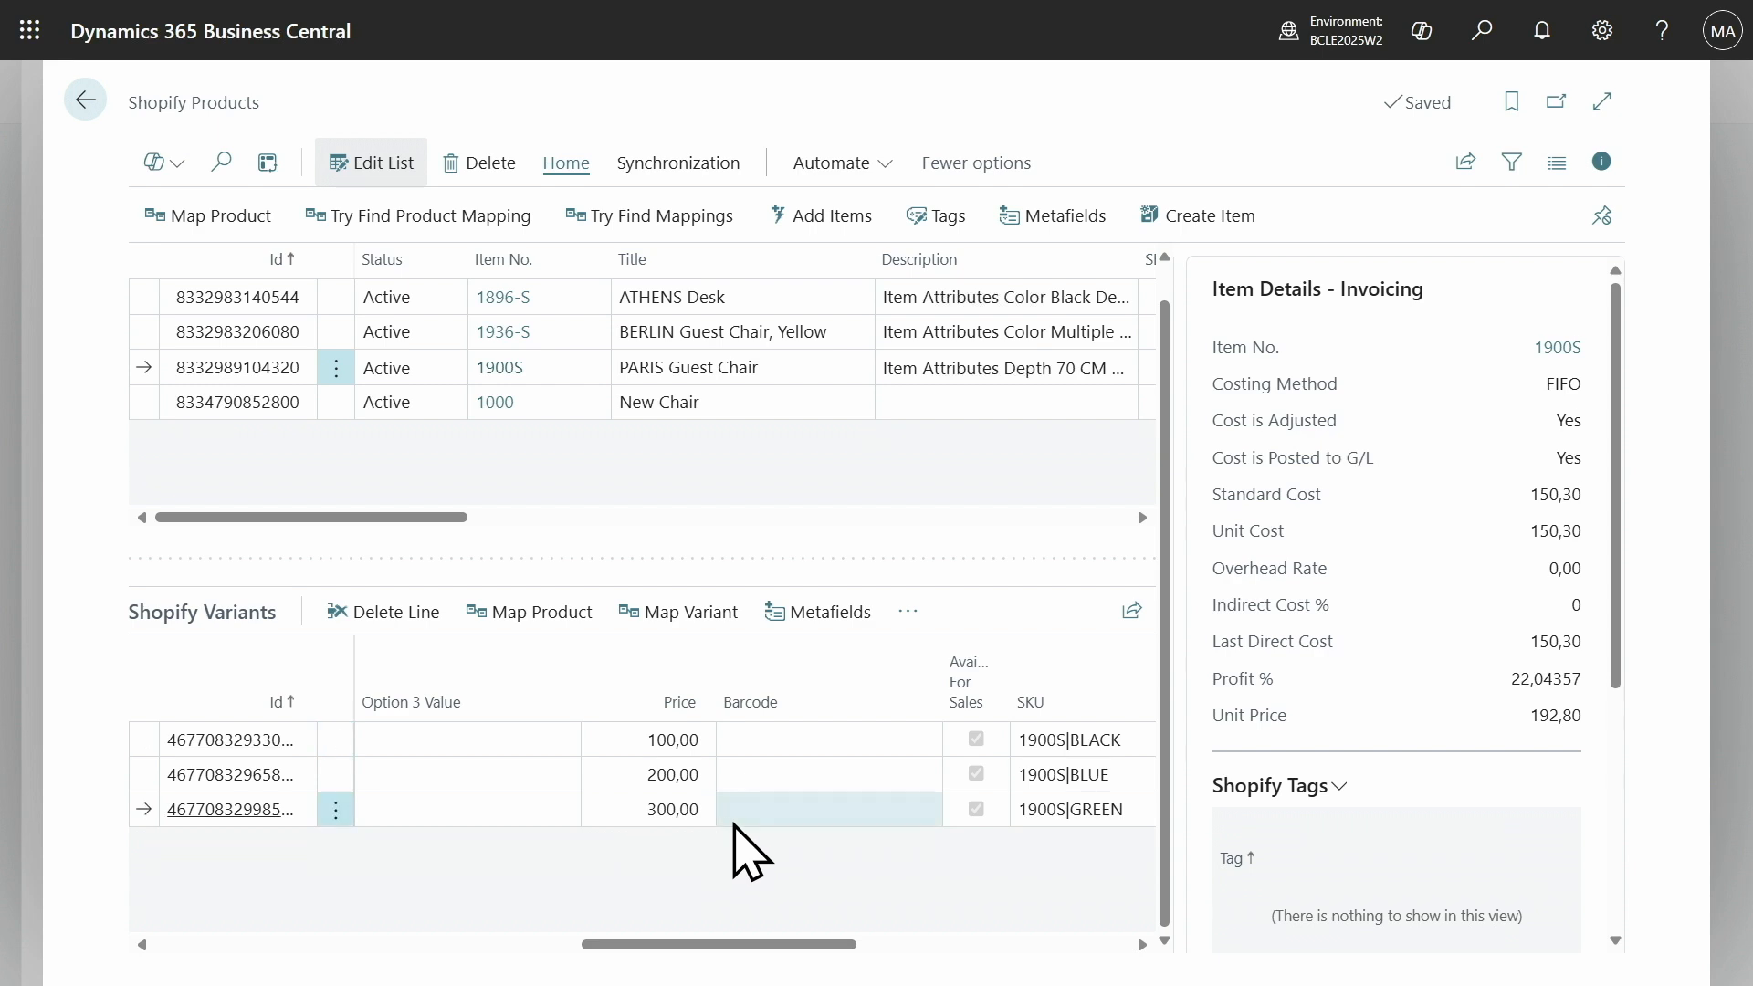
key(ctrl+alt+F1)
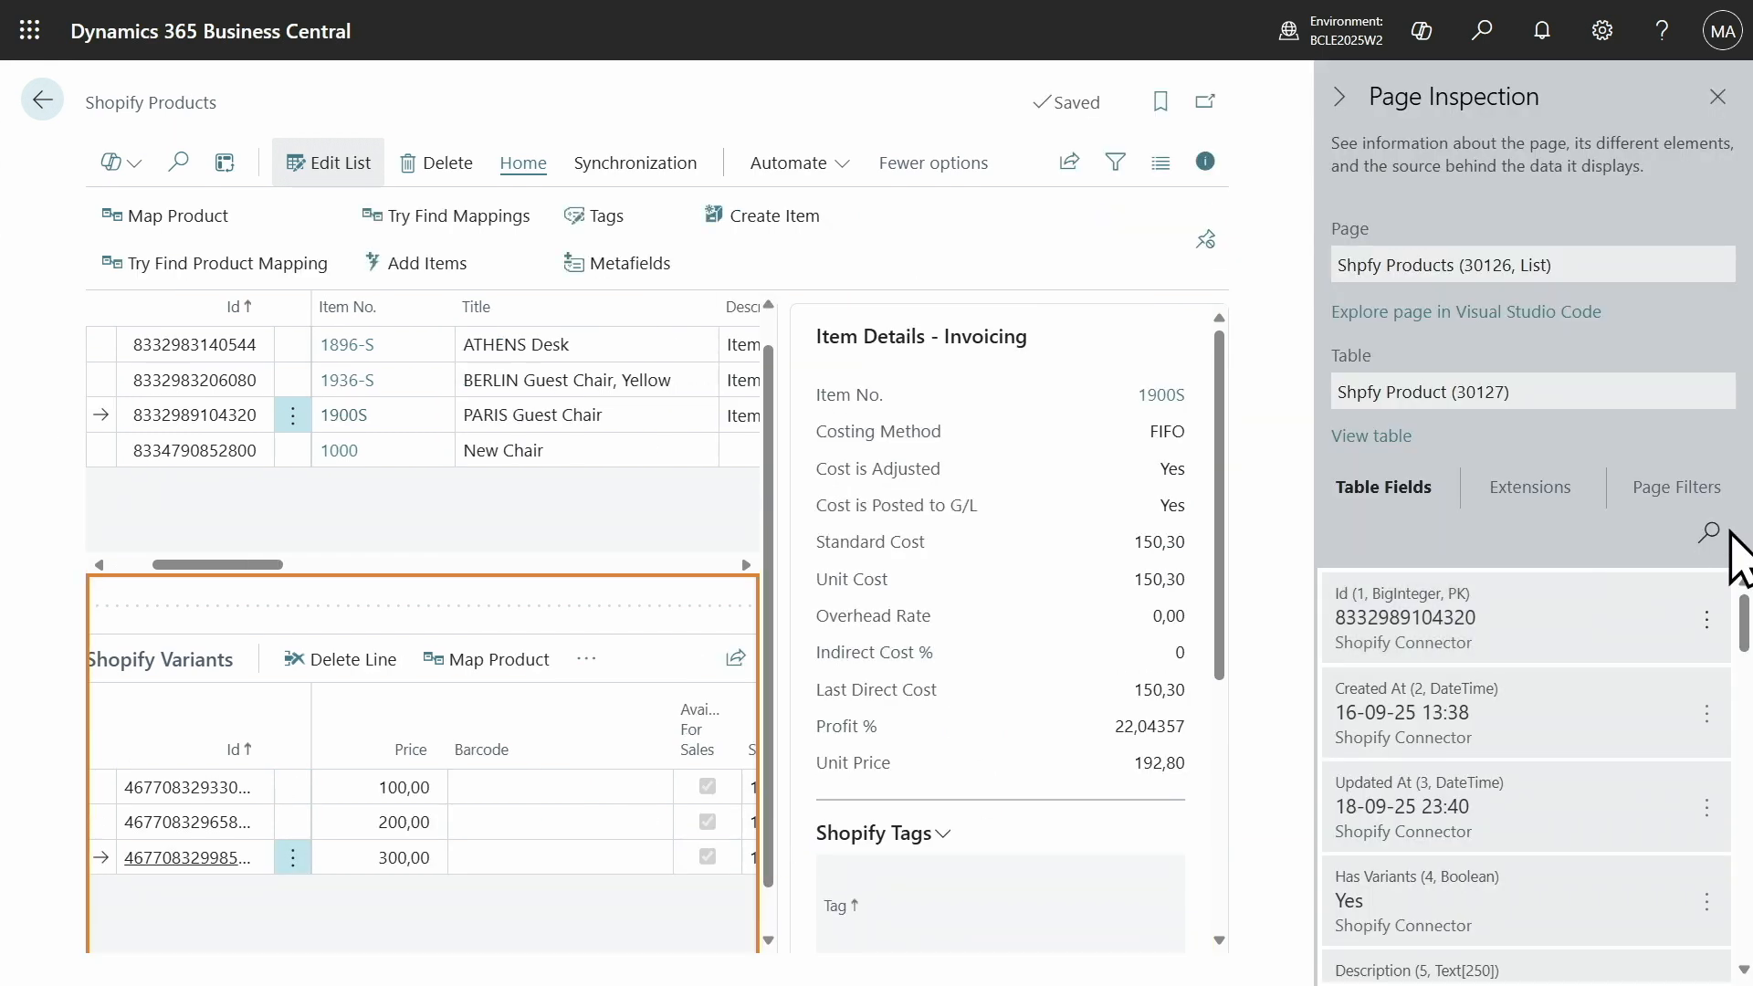
click(1711, 534)
text(price)
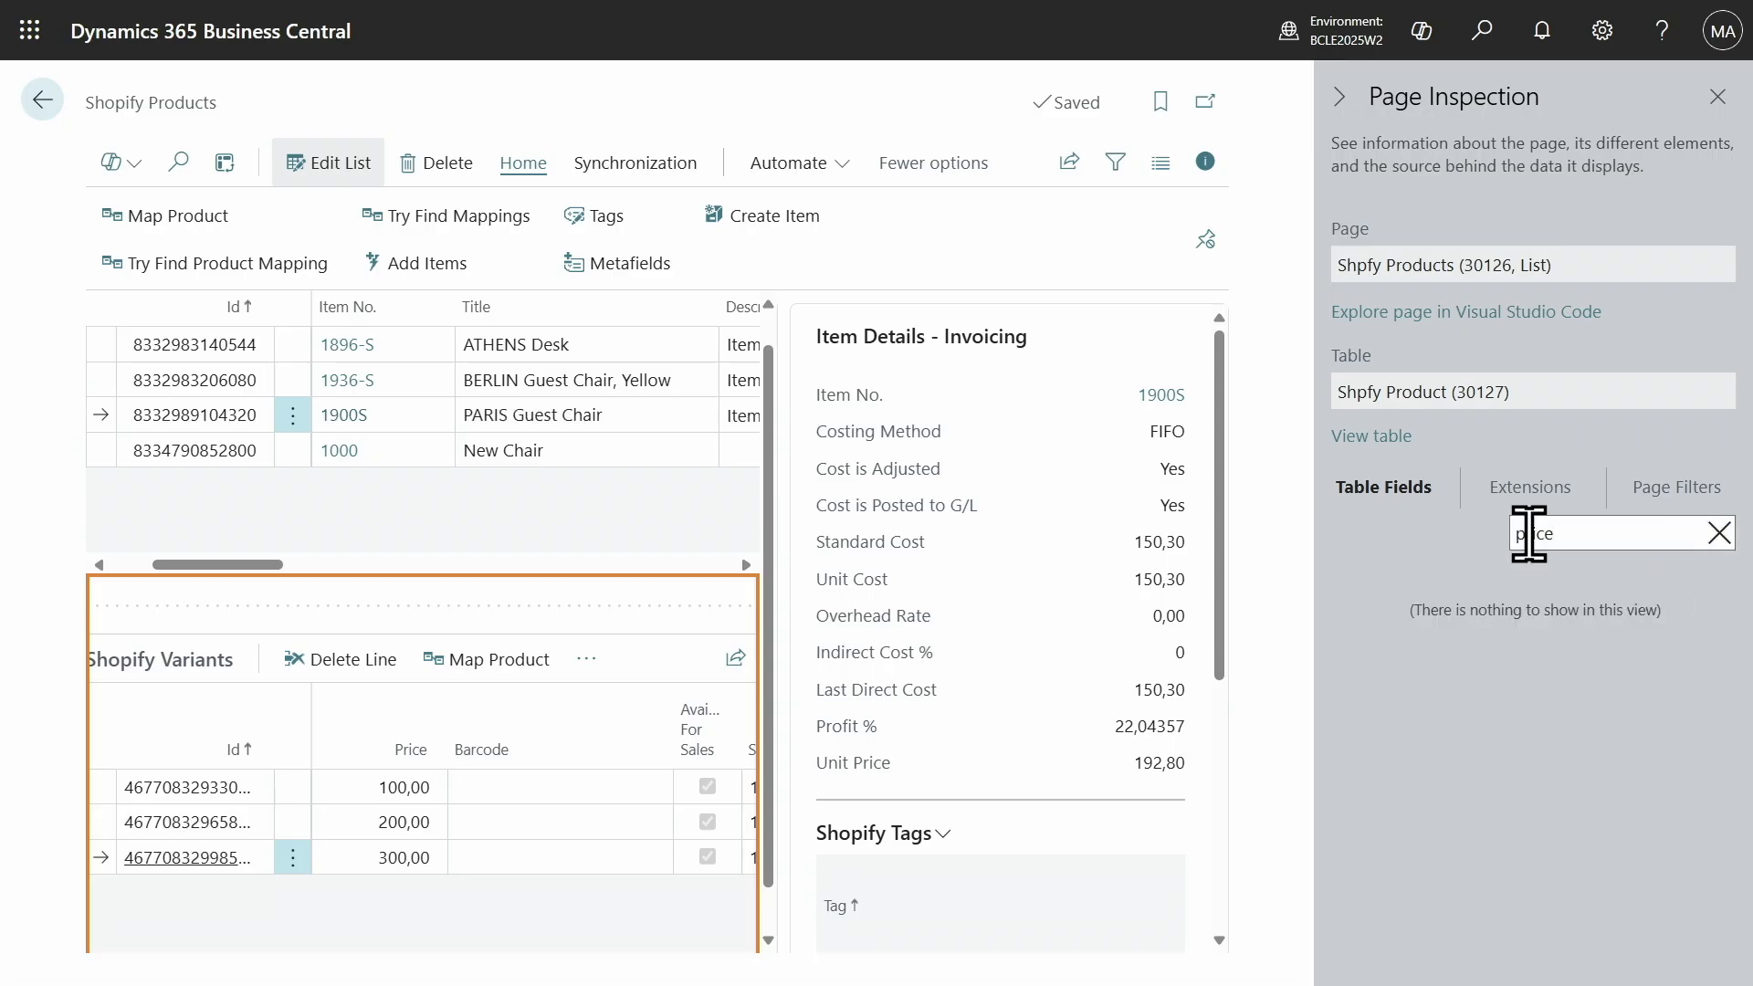
click(564, 848)
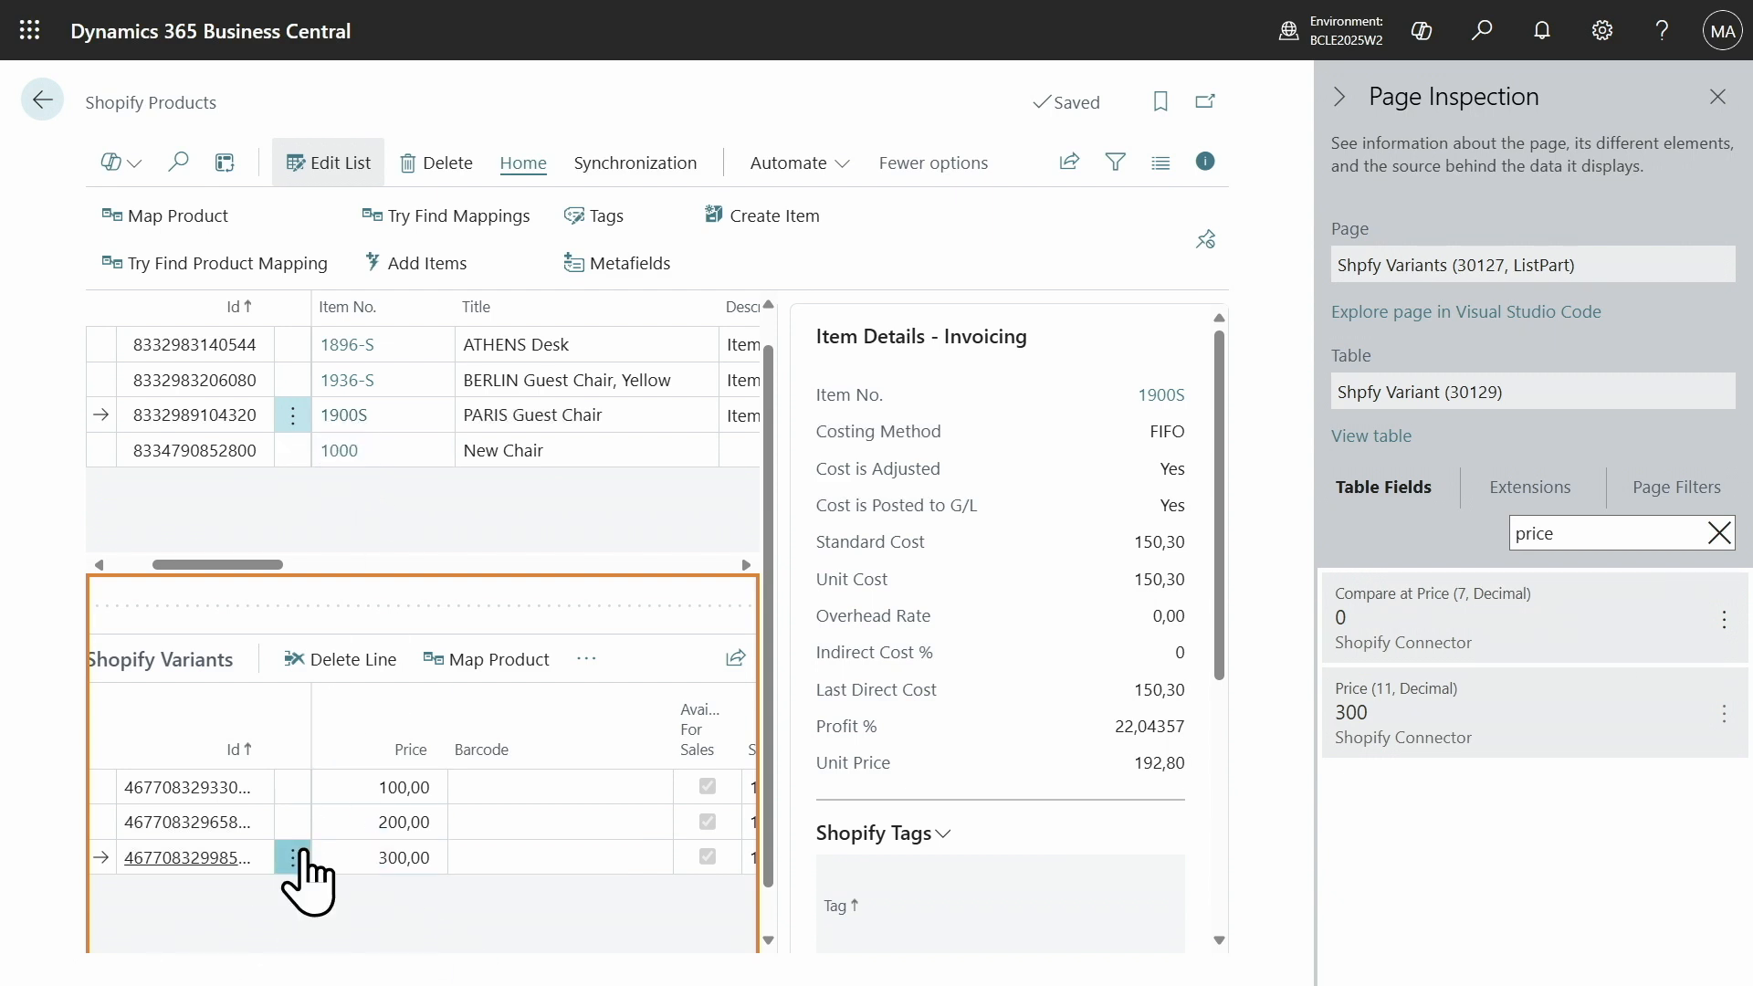
Open the item card mapped to the PARIS Guest Chair variant and check its prices and discounts.
scroll(301, 876, down, 1)
drag(461, 946, 151, 945)
click(340, 812)
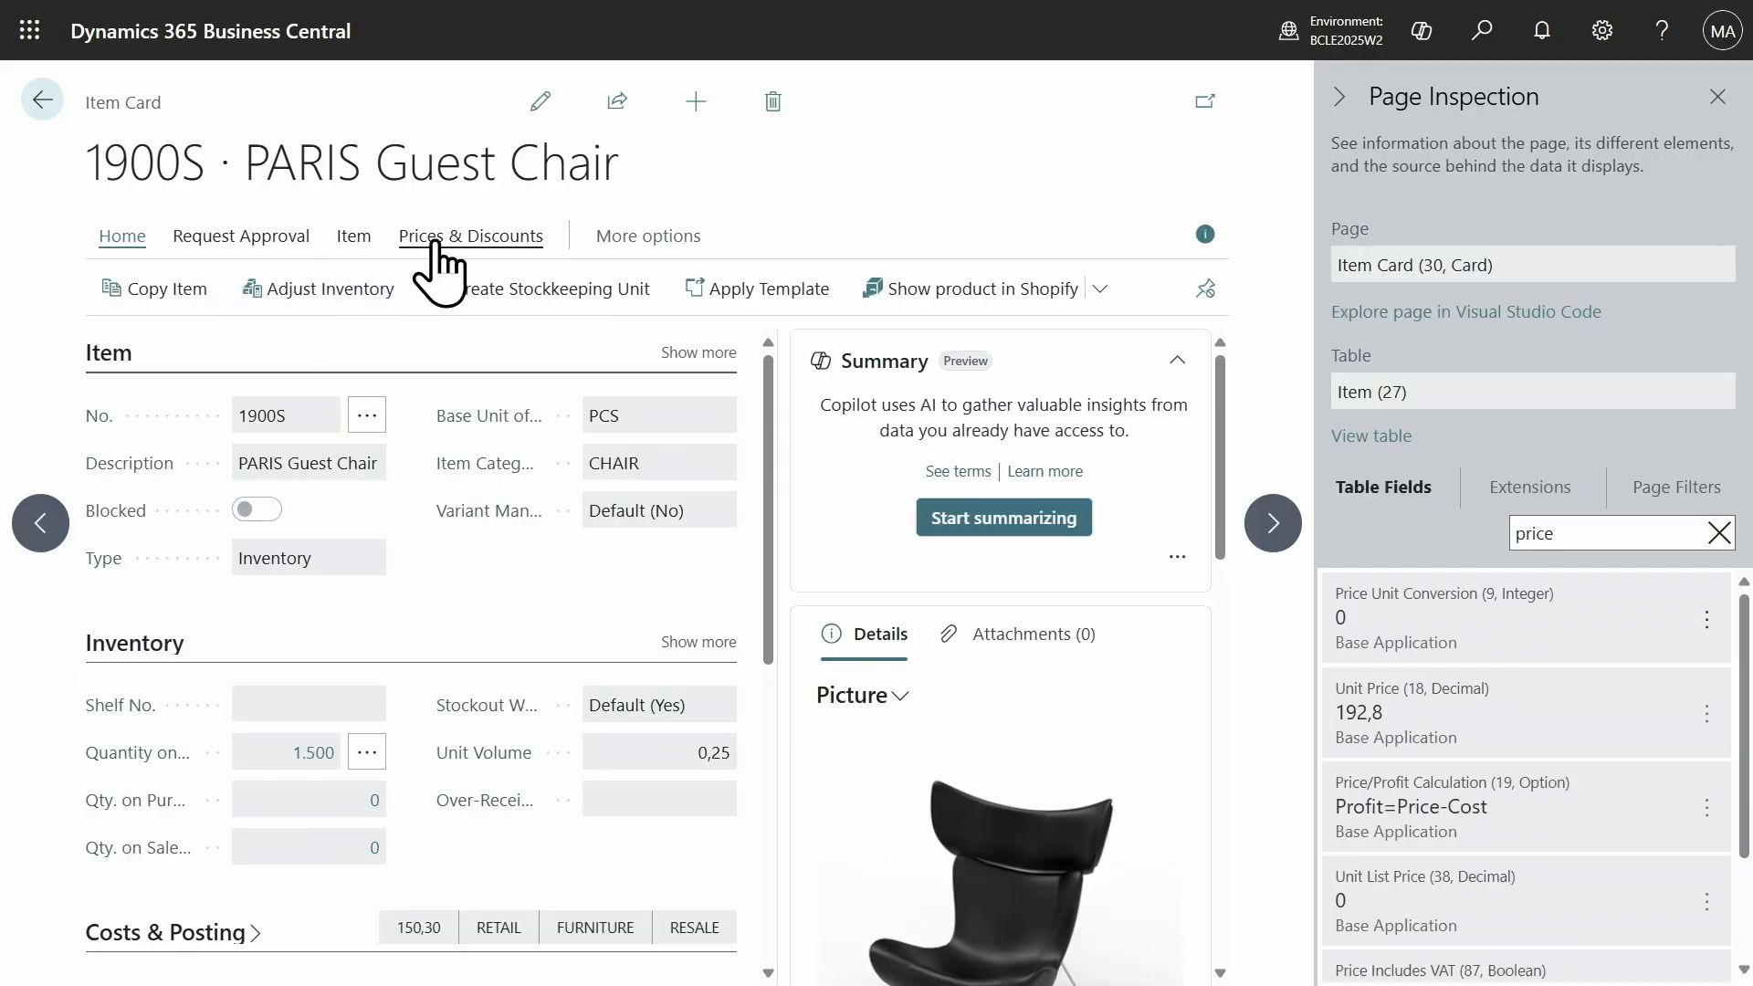
click(435, 244)
click(210, 338)
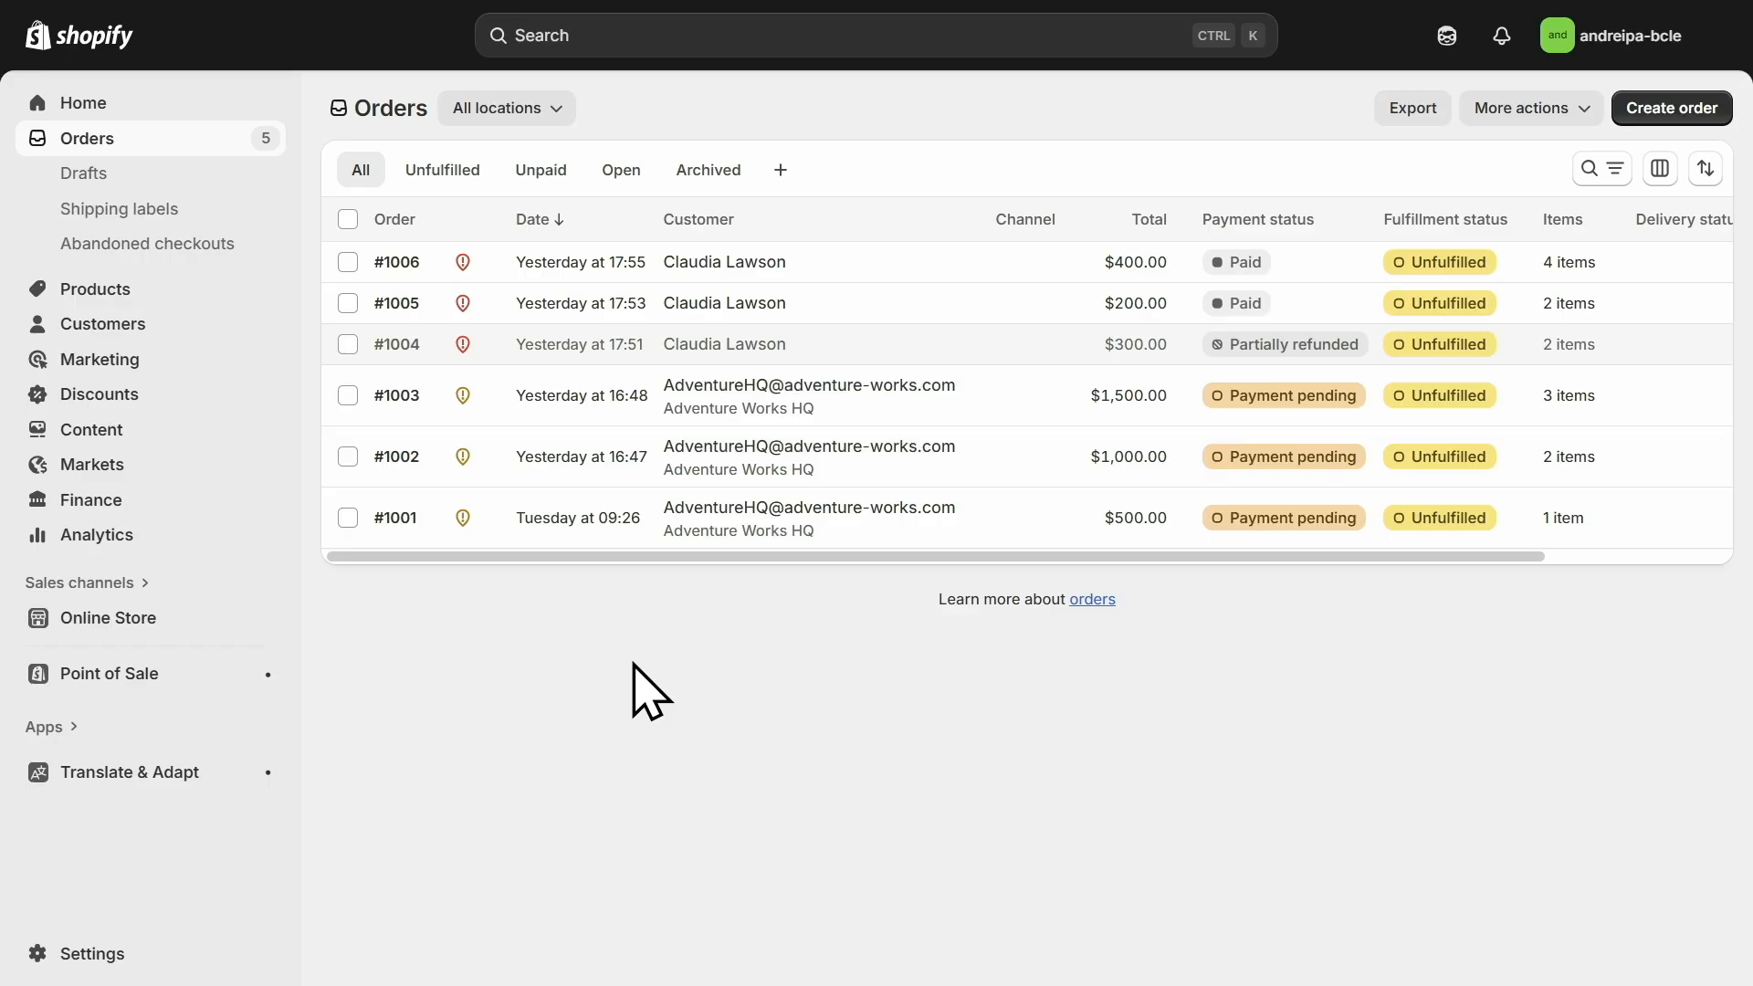
In the Shopify admin, open the partially refunded archived order, unarchive it, and return to the order list.
click(546, 352)
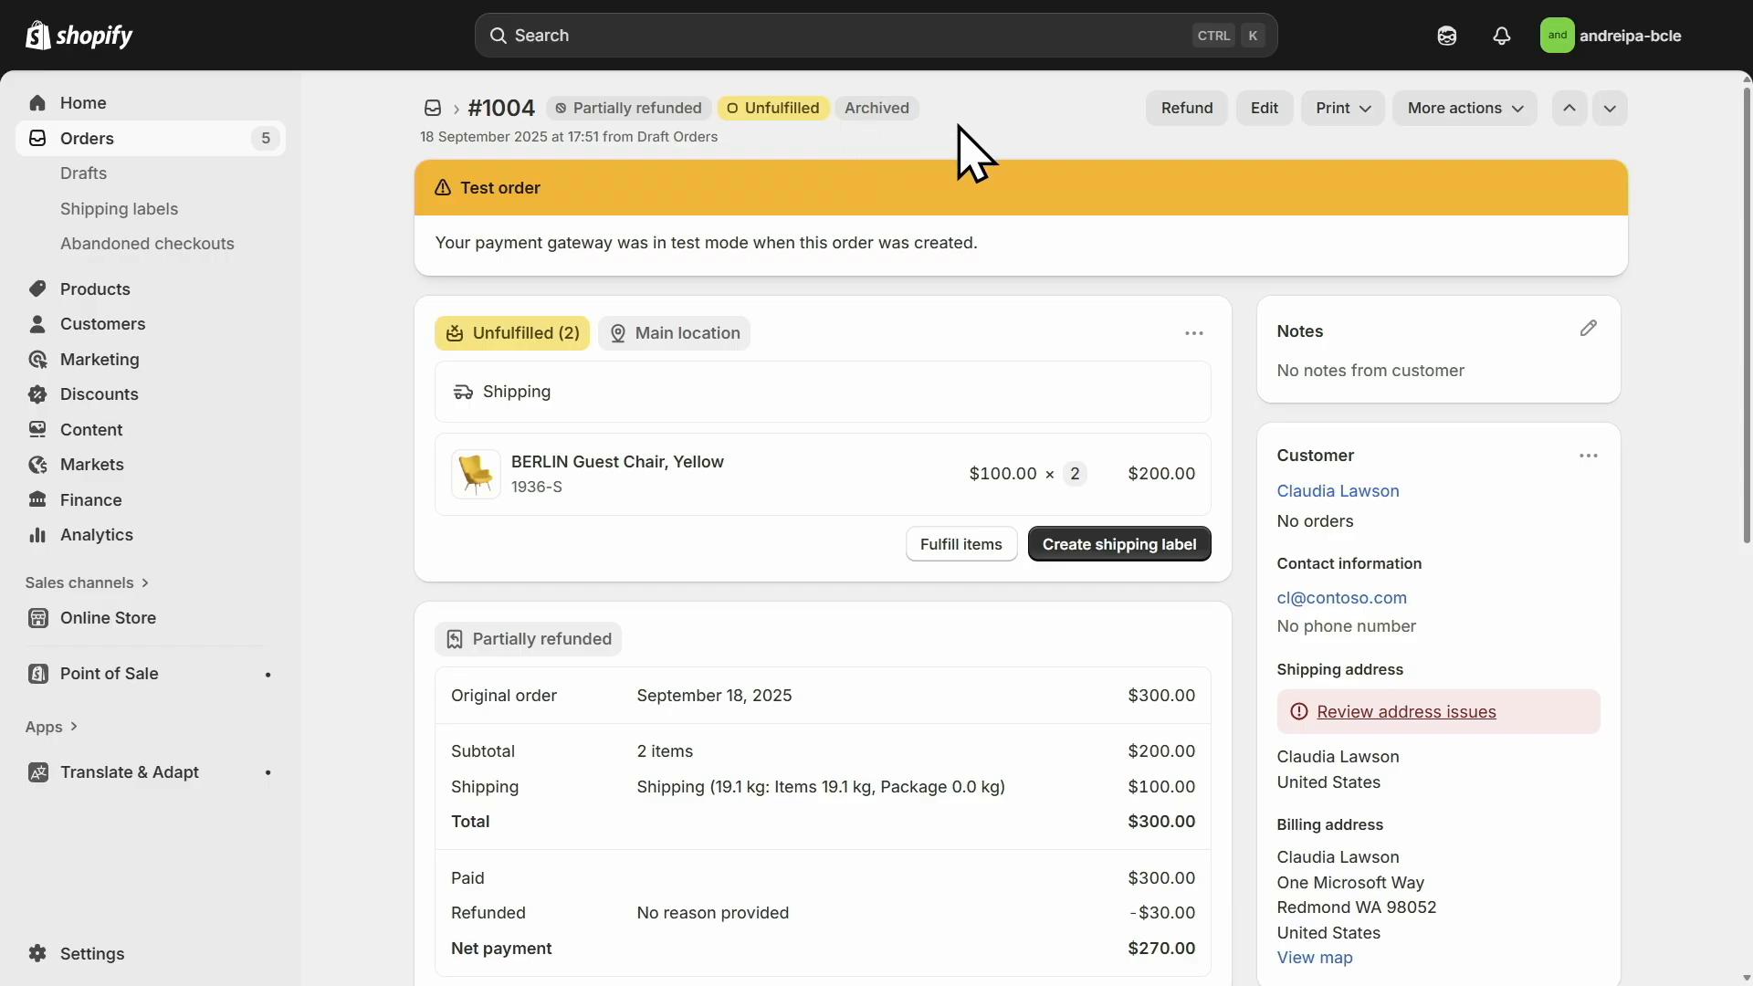
click(1498, 113)
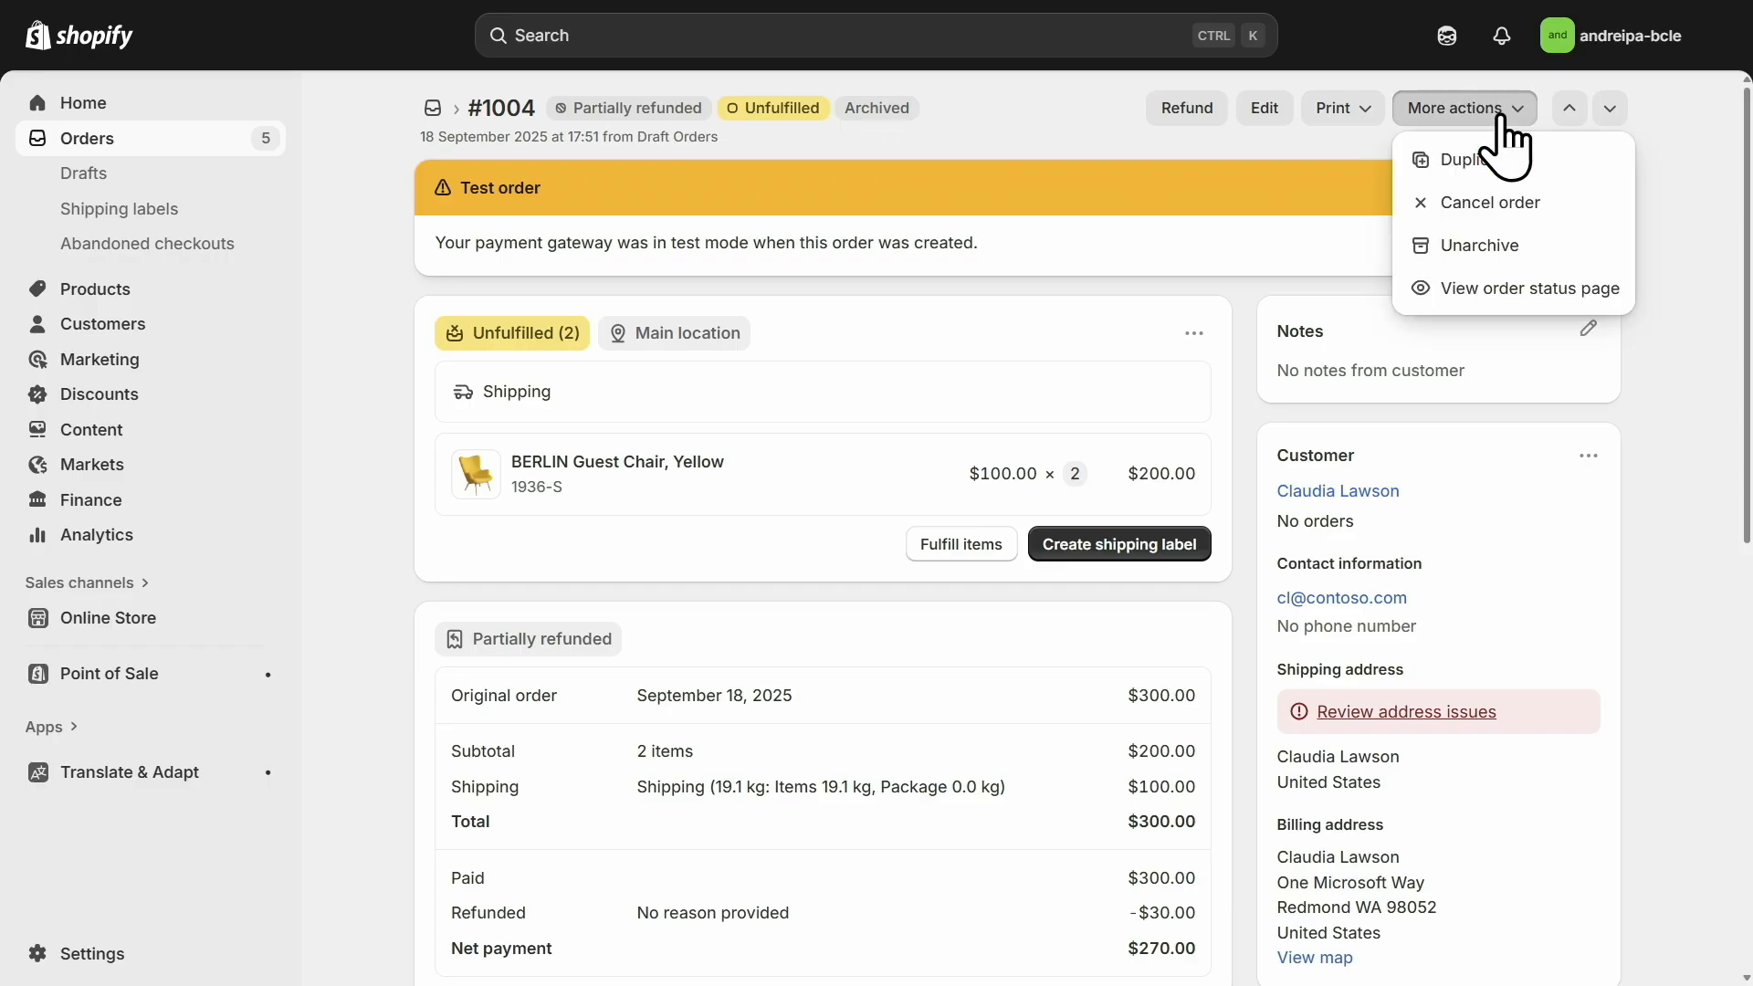
click(1484, 244)
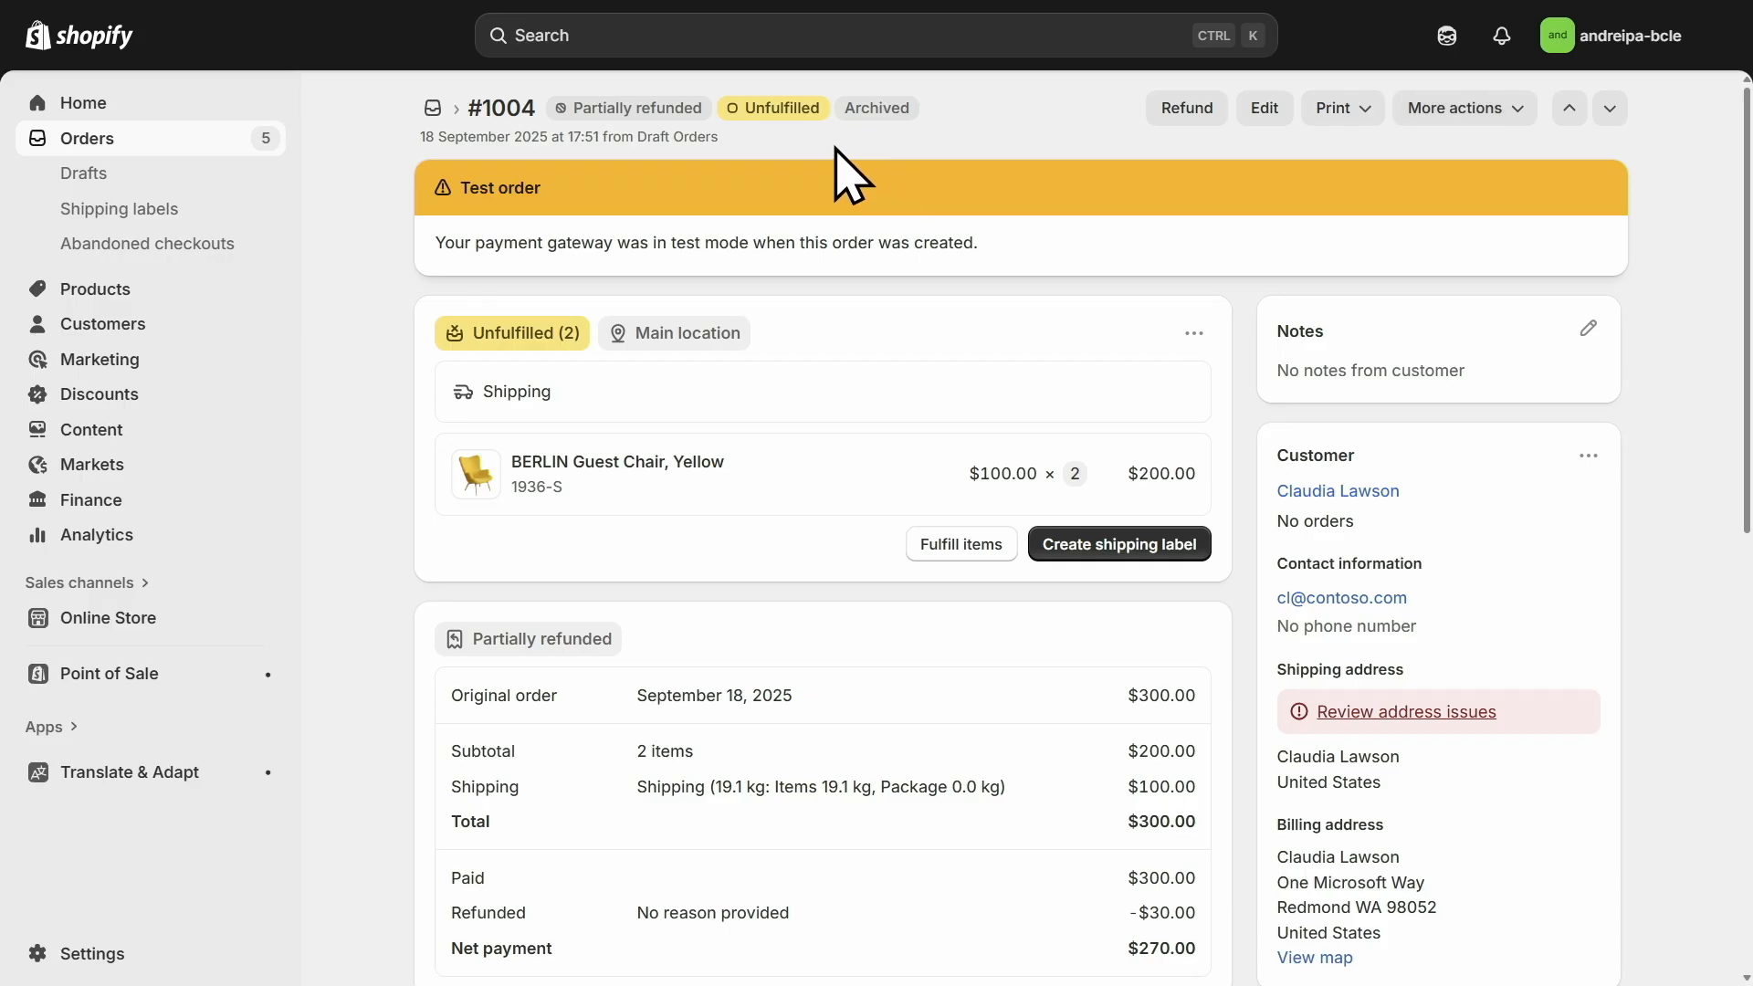
click(432, 109)
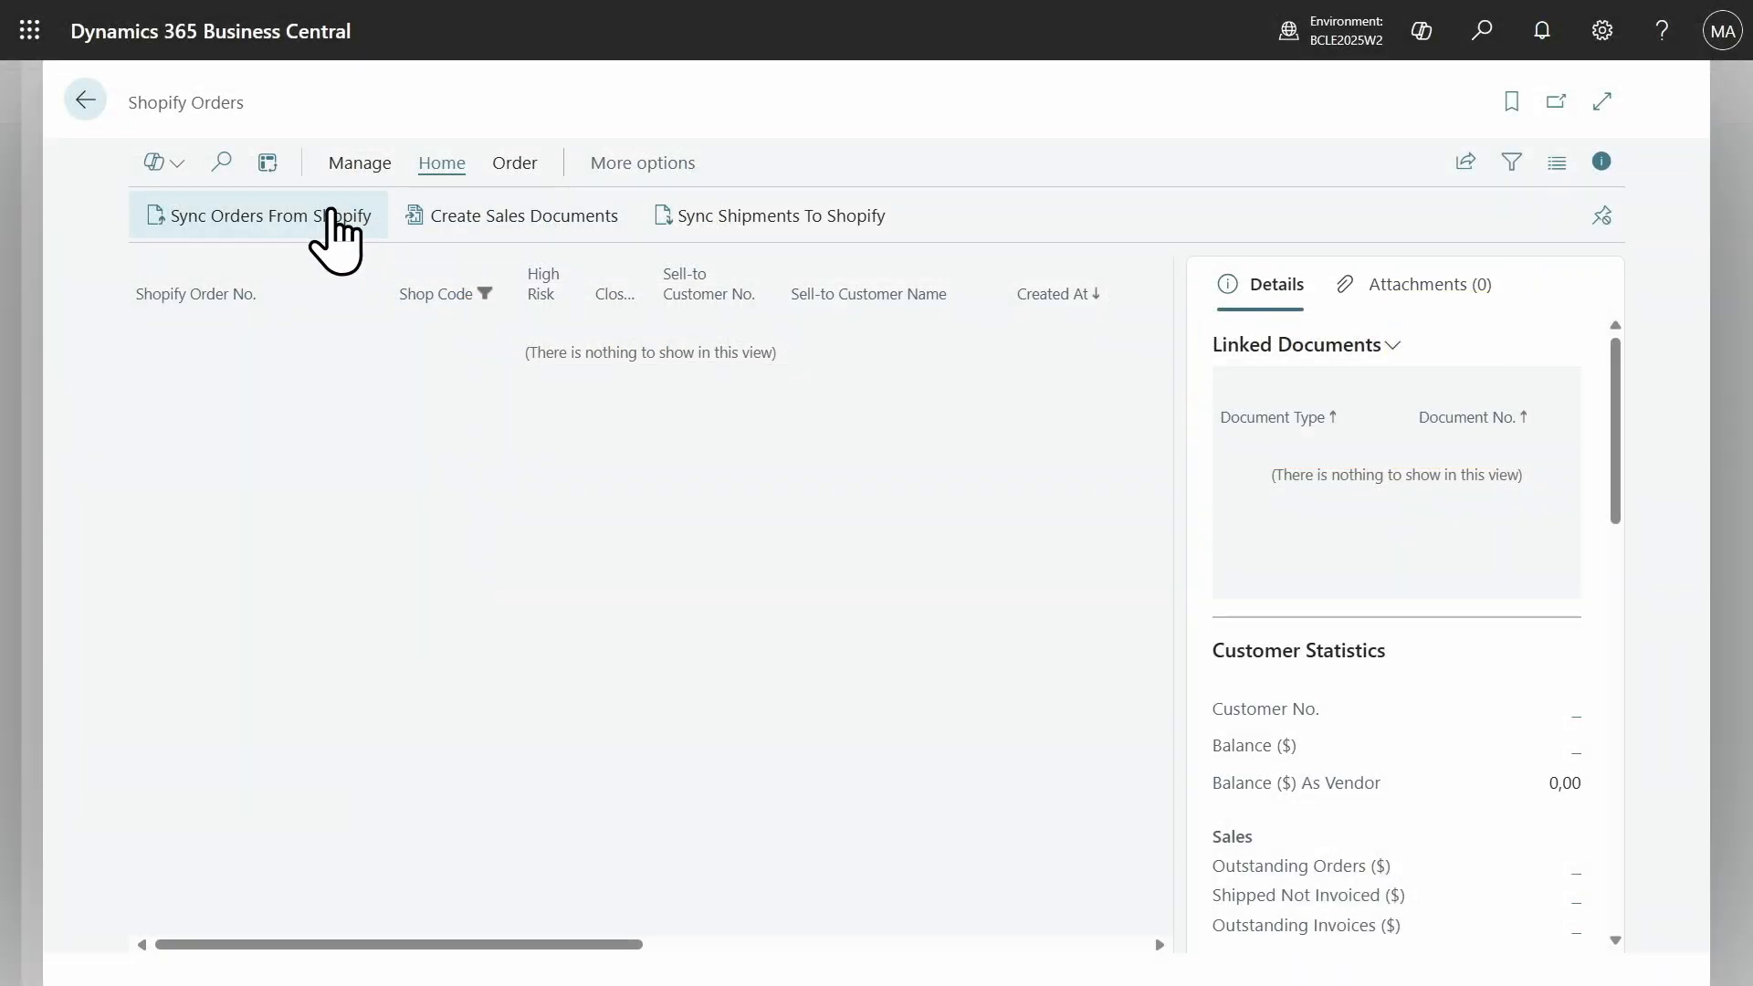
In Business Central, open the Sync Orders from Shopify request for STORE and review its import filters.
click(331, 216)
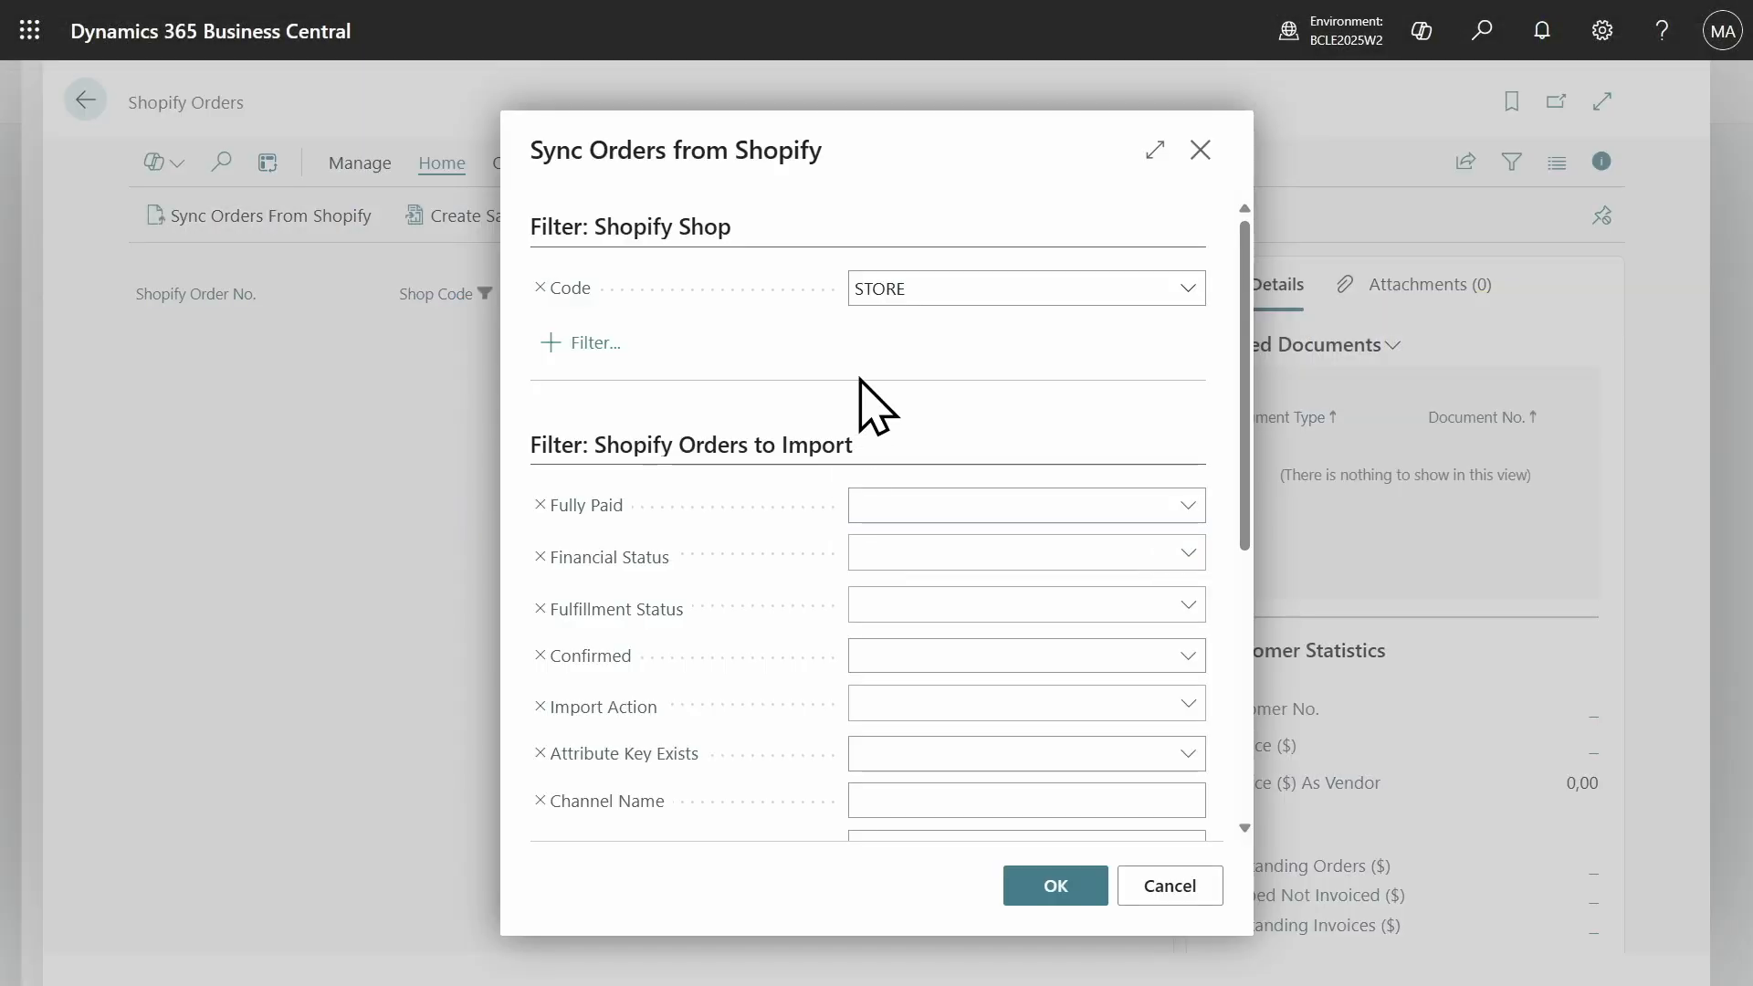
scroll(872, 410, down, 4)
scroll(869, 425, up, 5)
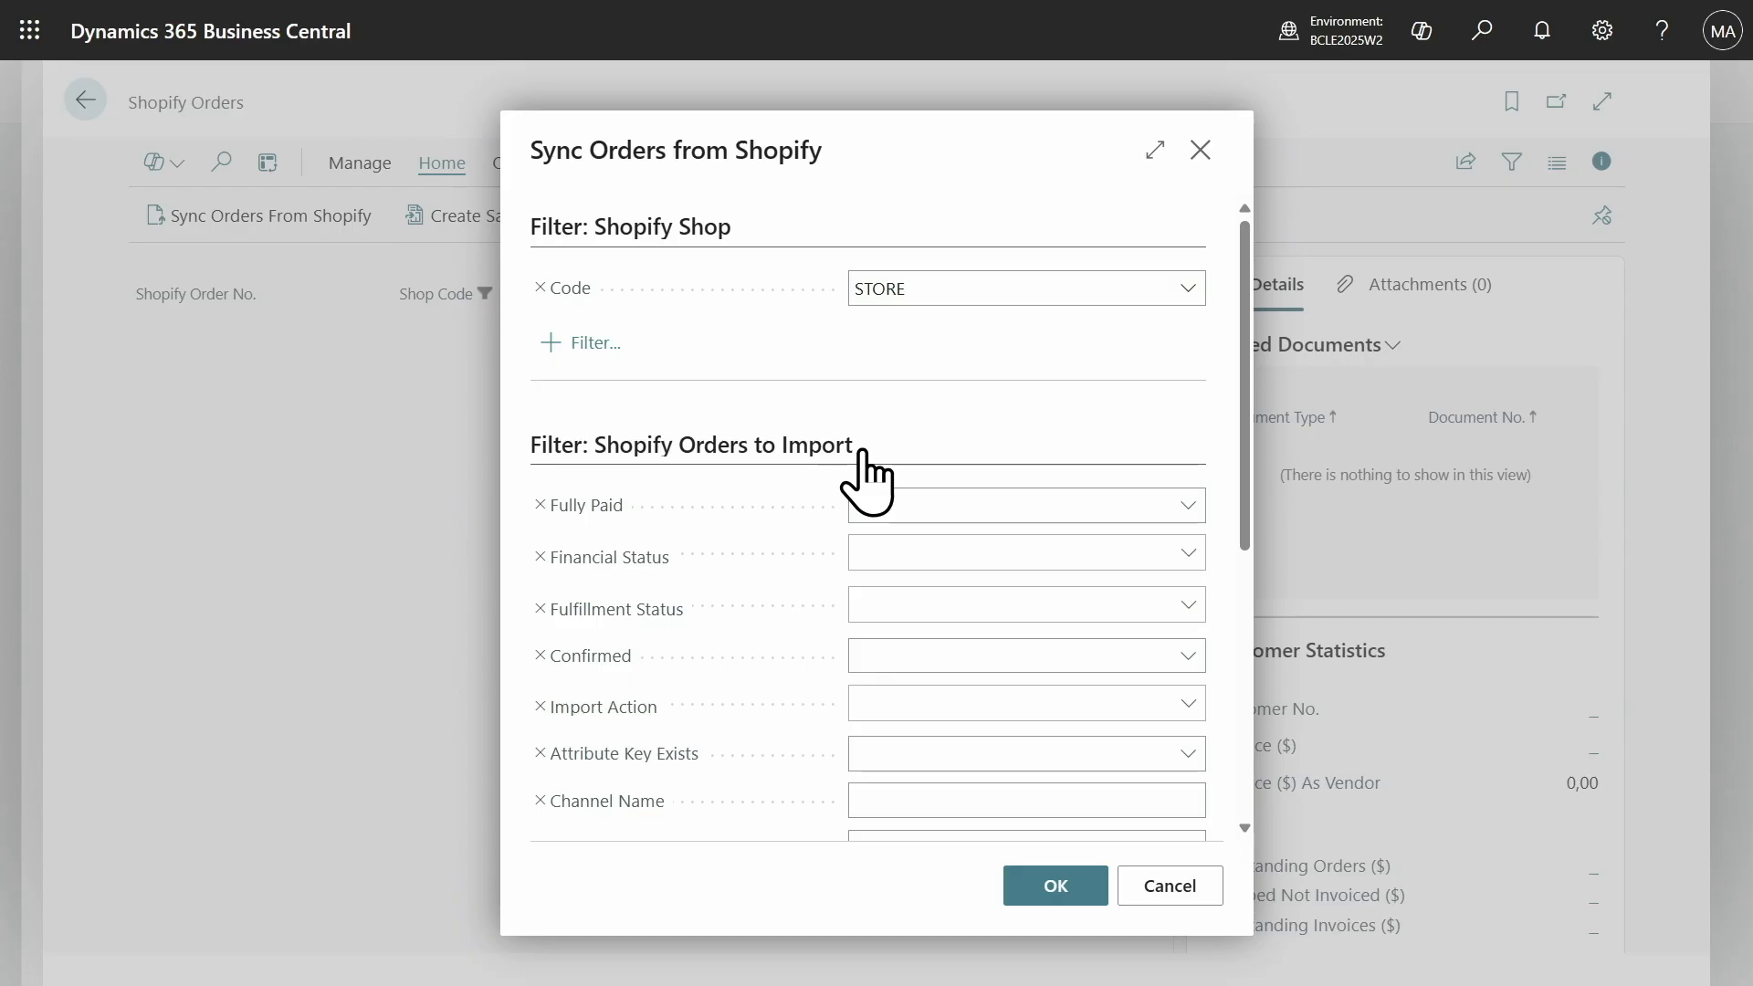
Open Shopify Orders to Import and retrieve the list of orders available for import.
click(1483, 31)
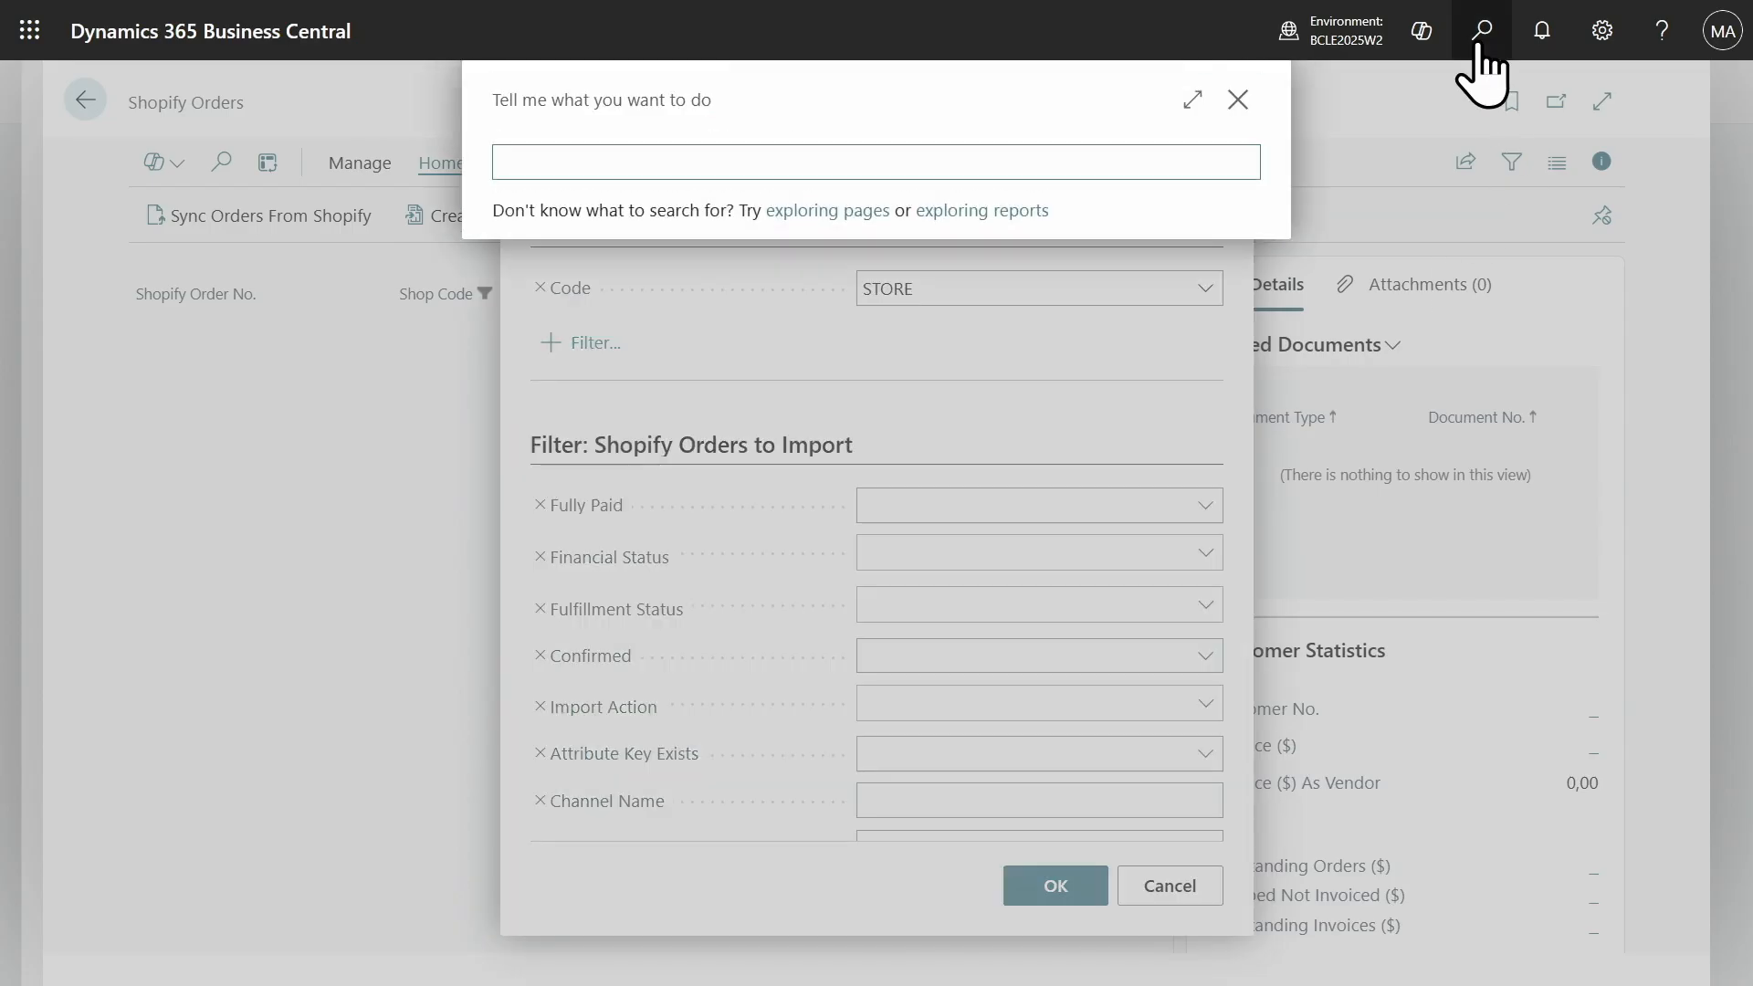
text(shopify order to impor)
key(Return)
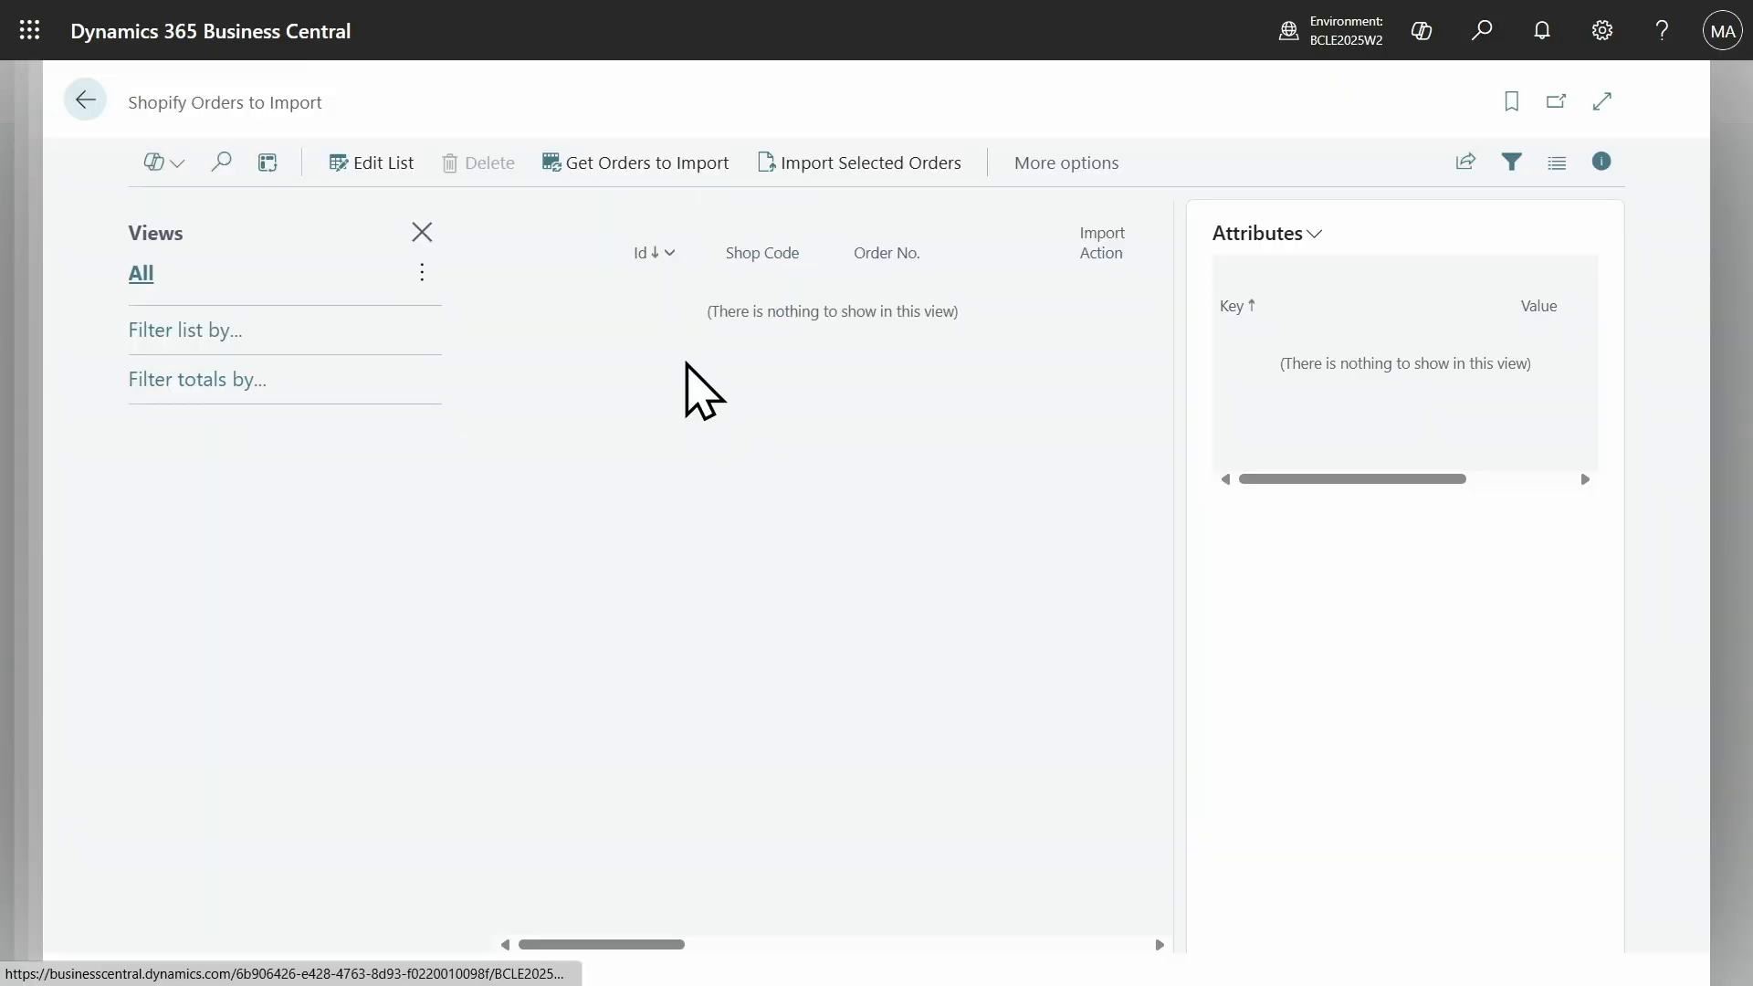
click(646, 183)
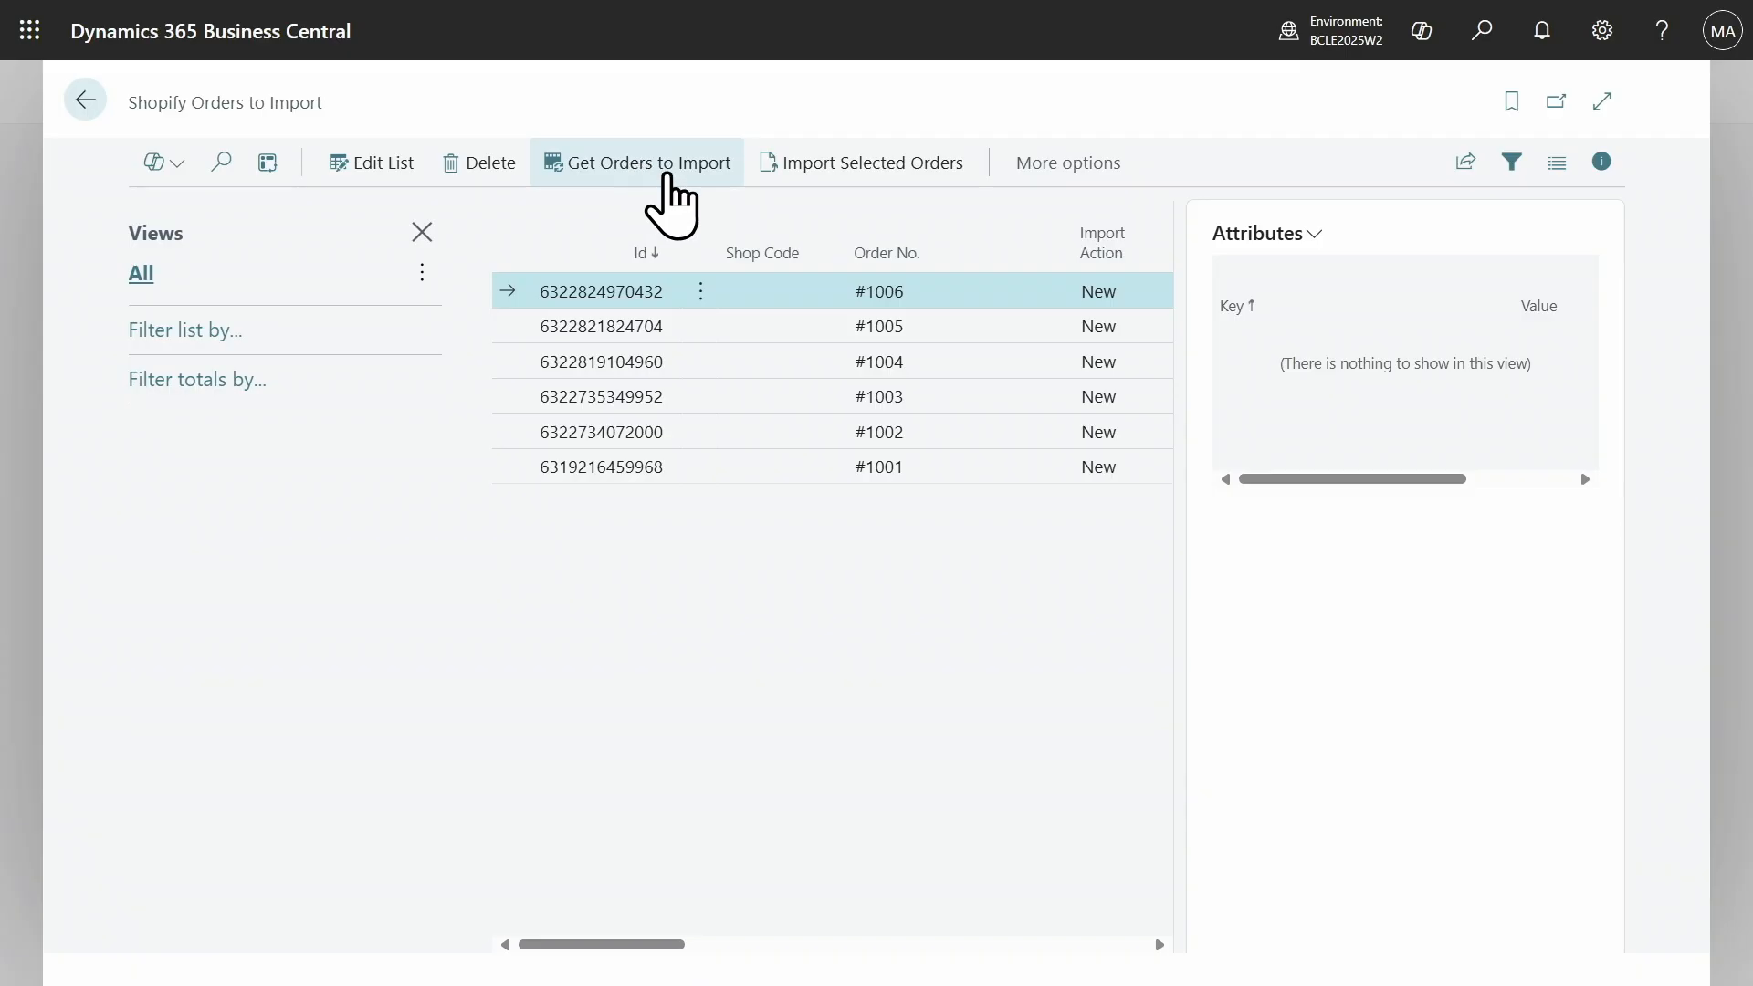
Hide the order attributes and saved views to show more columns of the orders to import.
drag(608, 928, 566, 939)
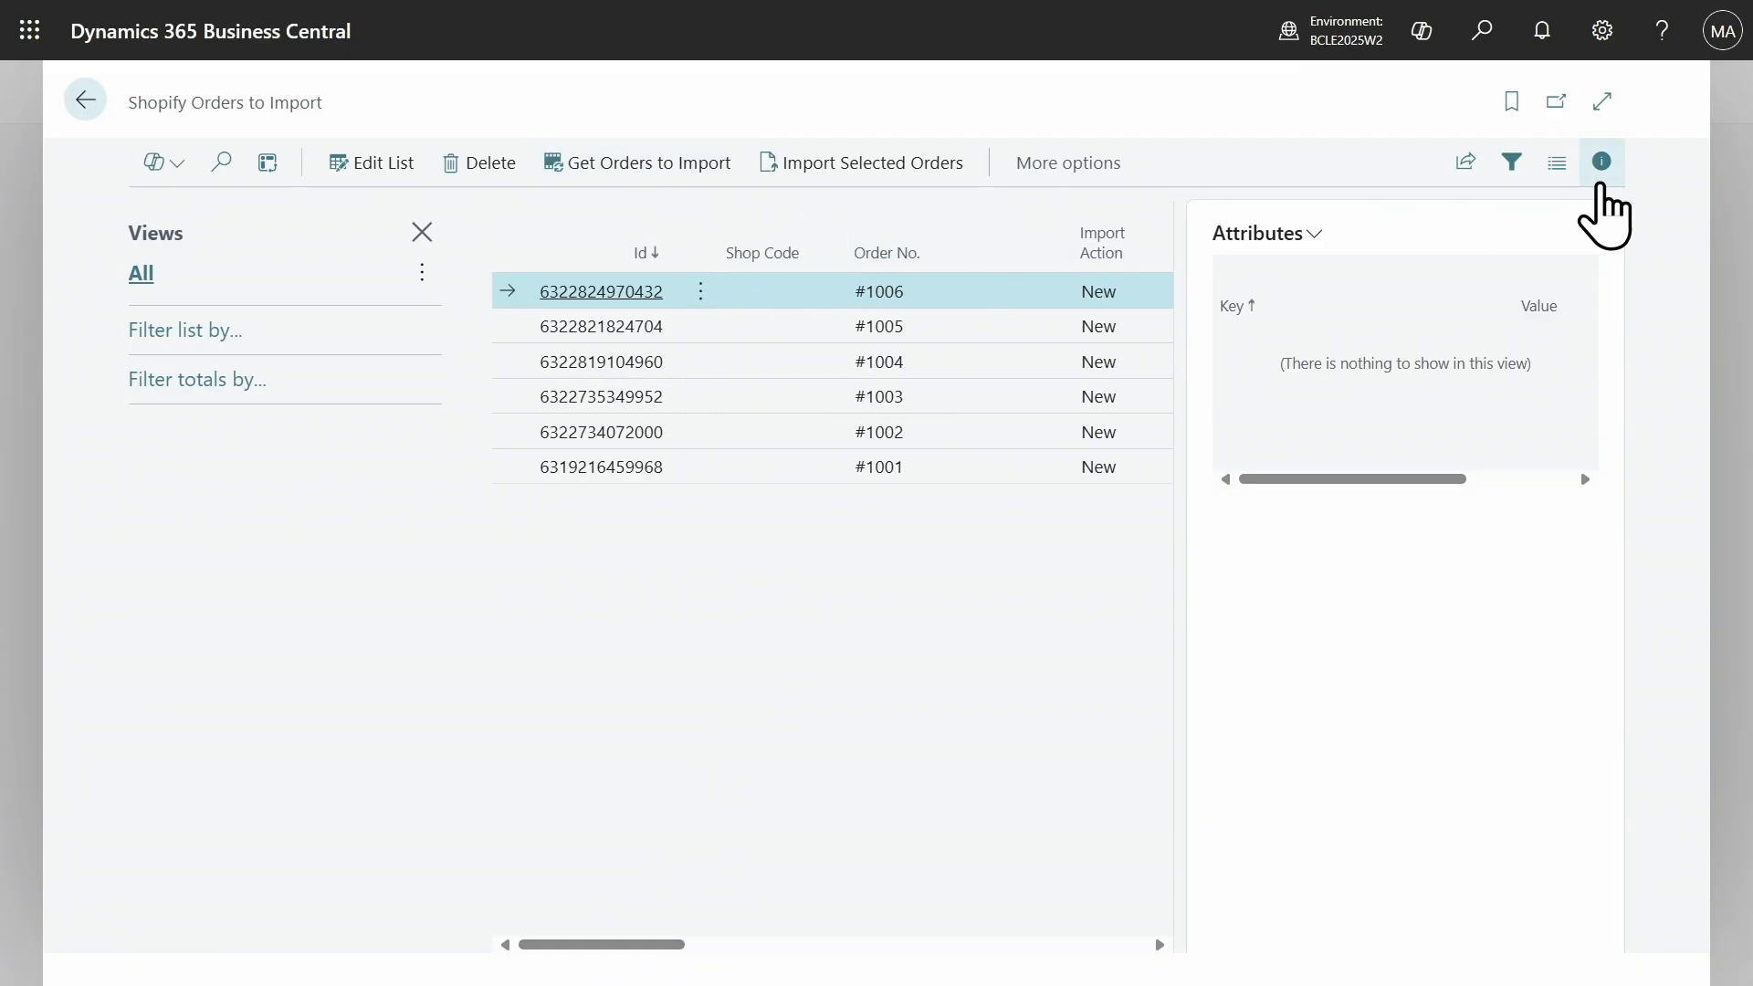
click(1602, 162)
click(422, 232)
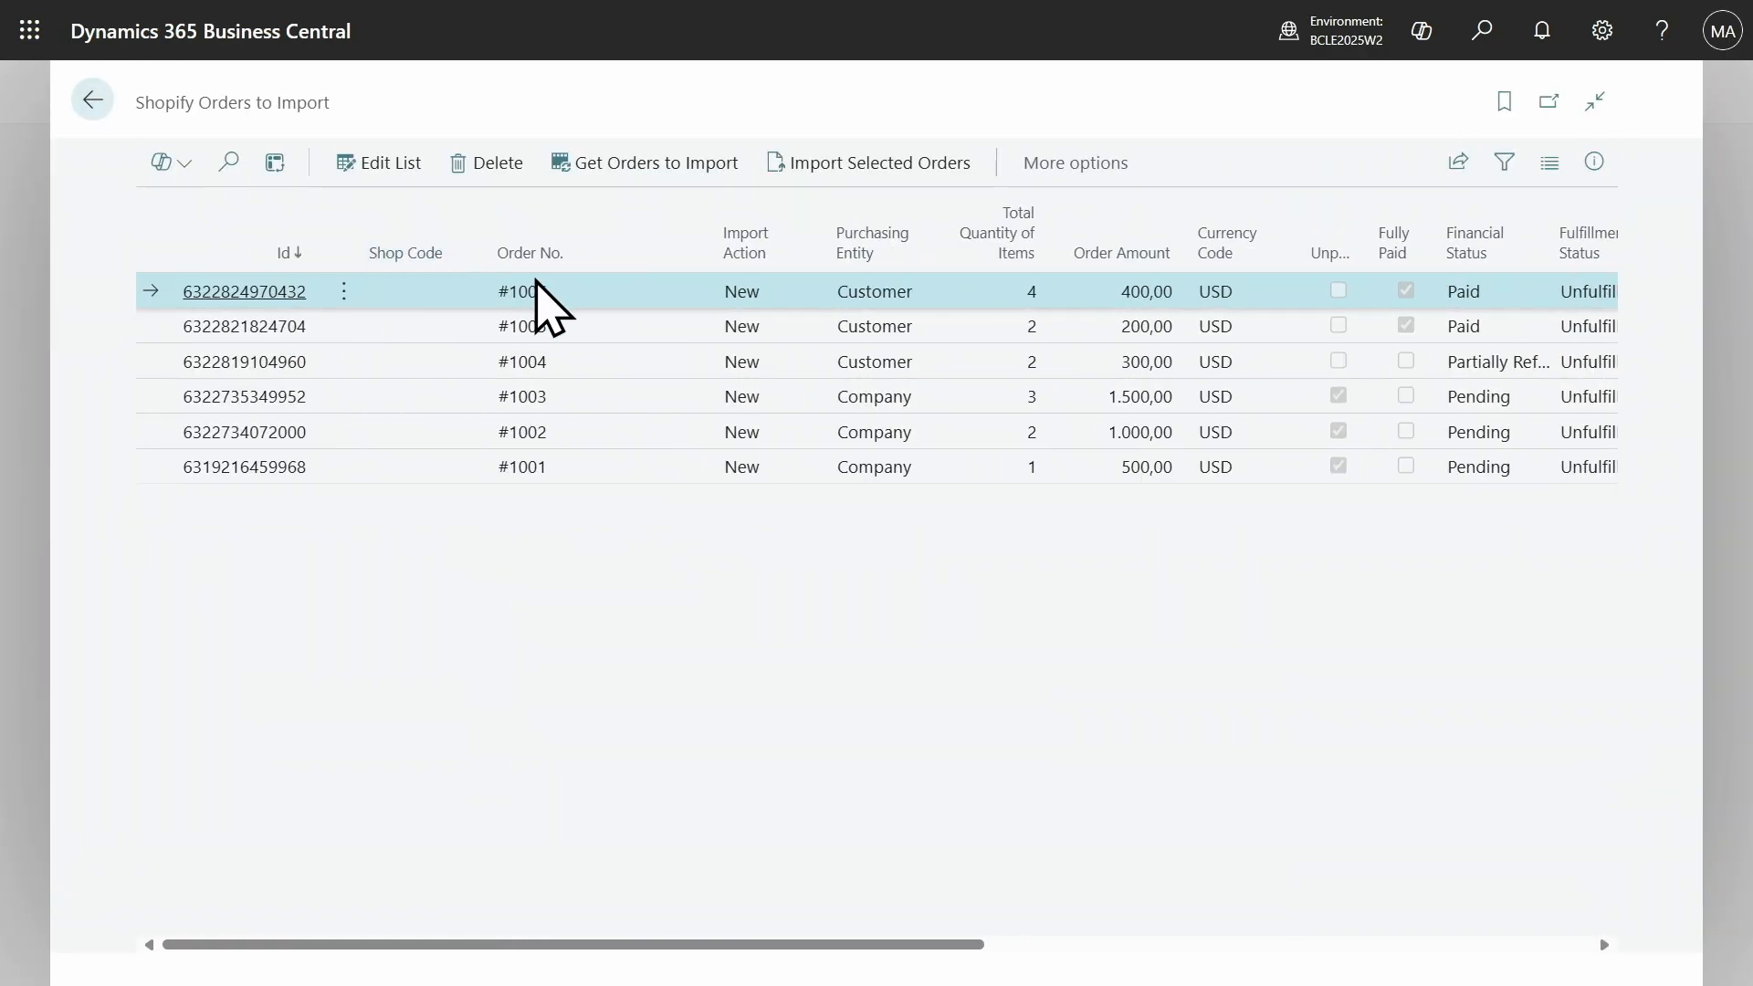
Assign shop code STORE to the partially refunded order and import only that order.
click(573, 365)
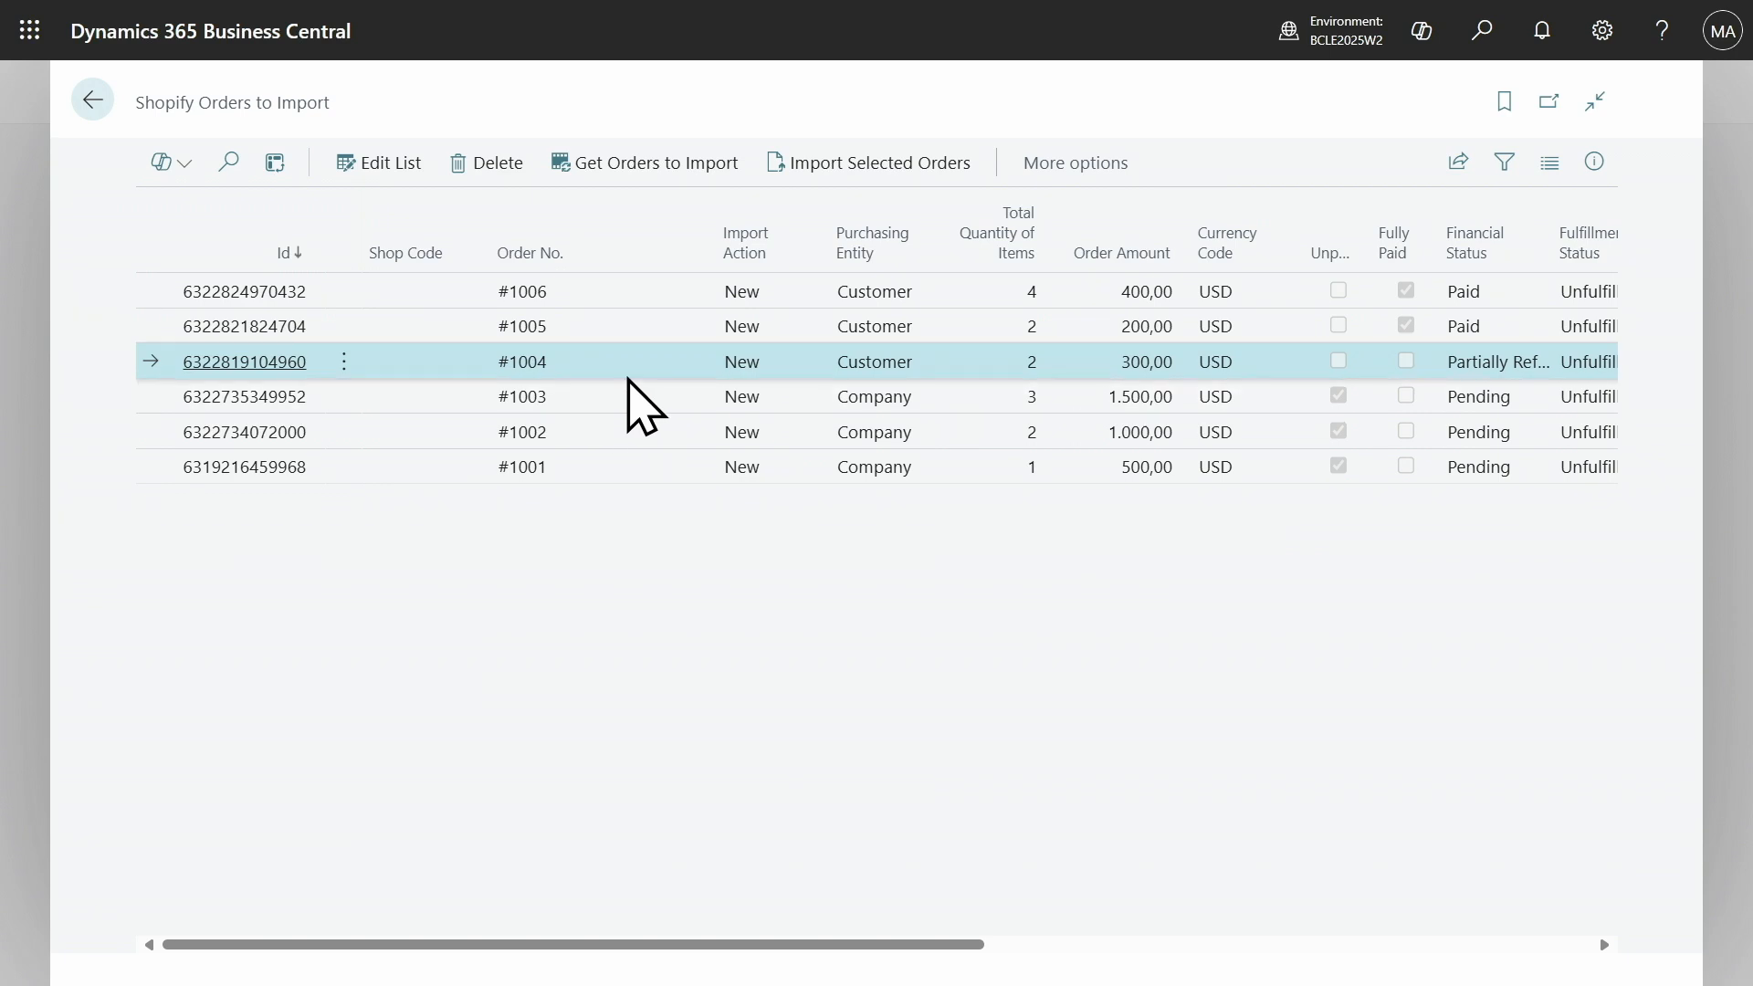
click(415, 362)
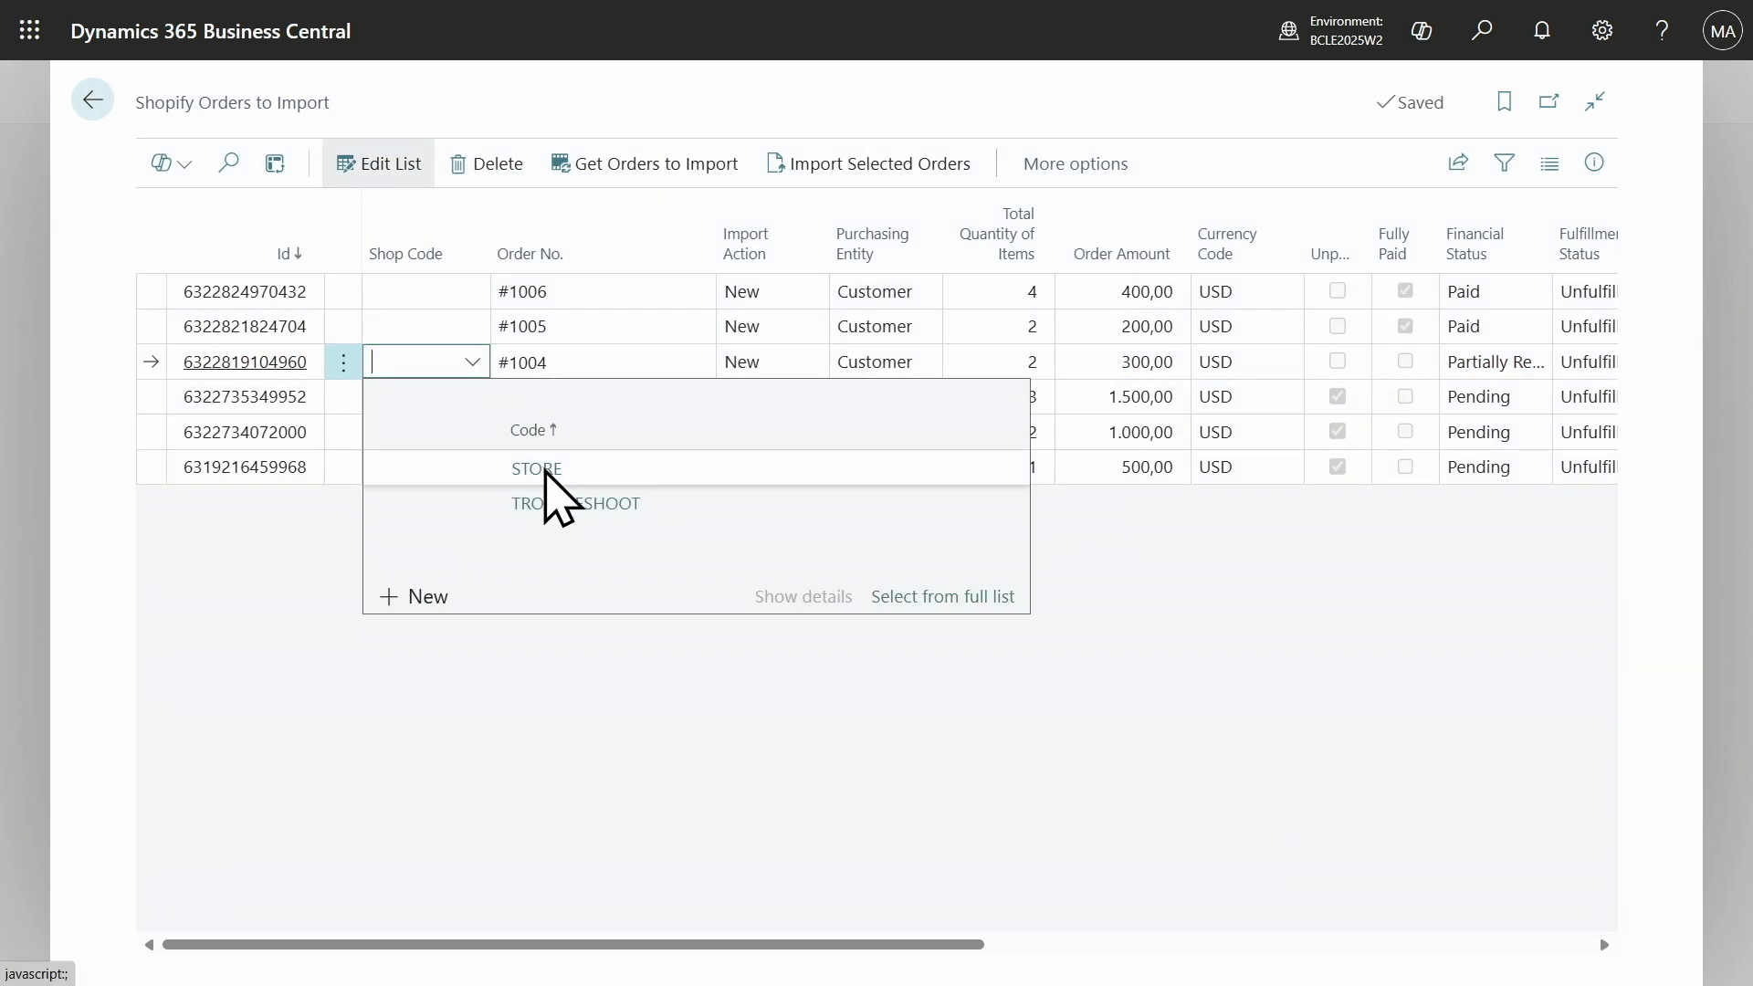
click(540, 470)
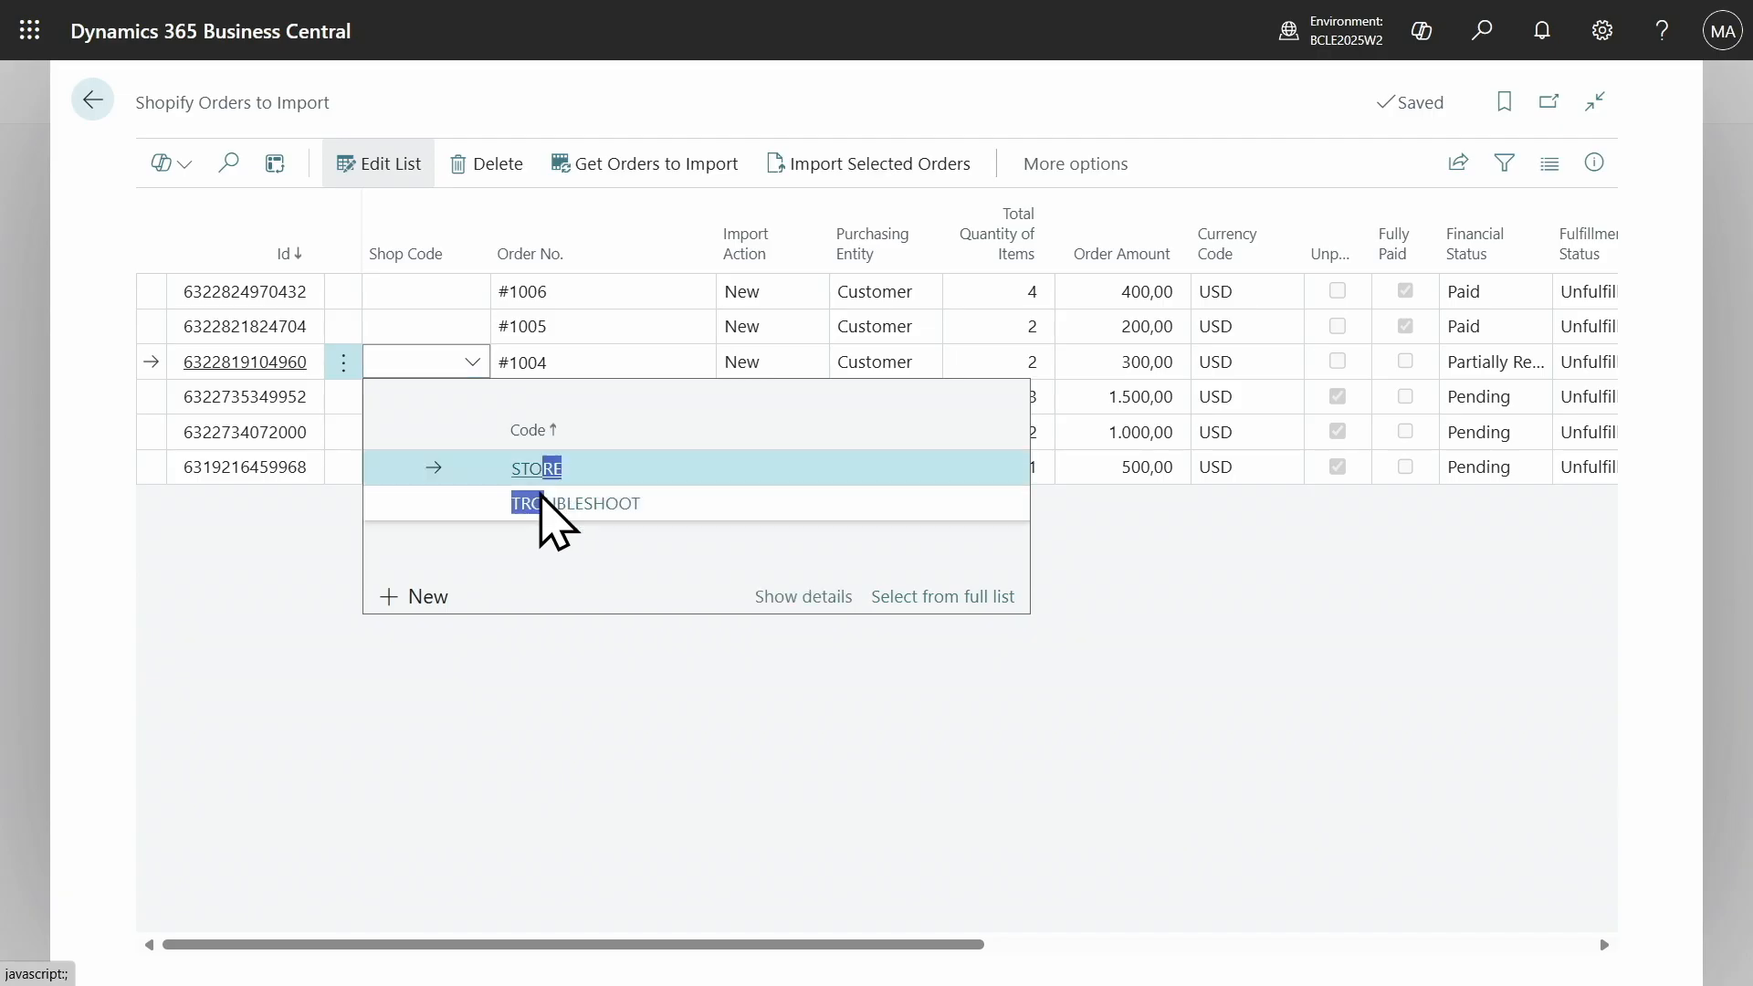
click(807, 166)
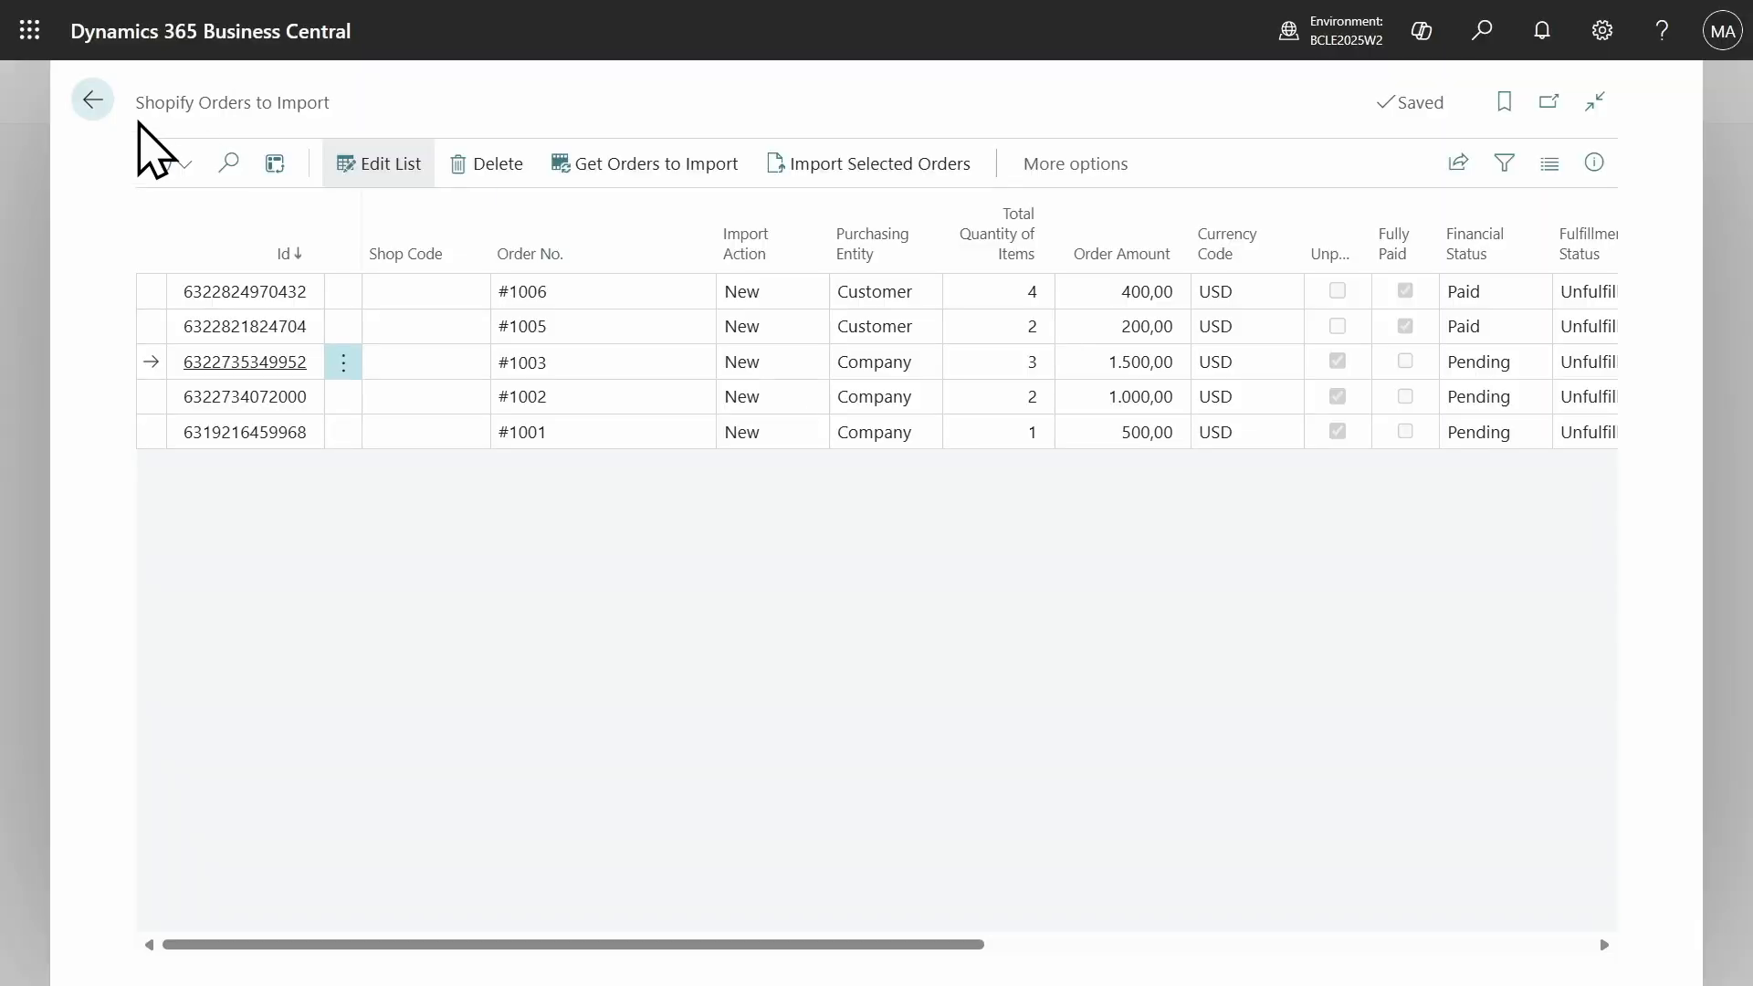
Return to the STORE shop card and open its Shopify orders list.
click(93, 102)
click(185, 267)
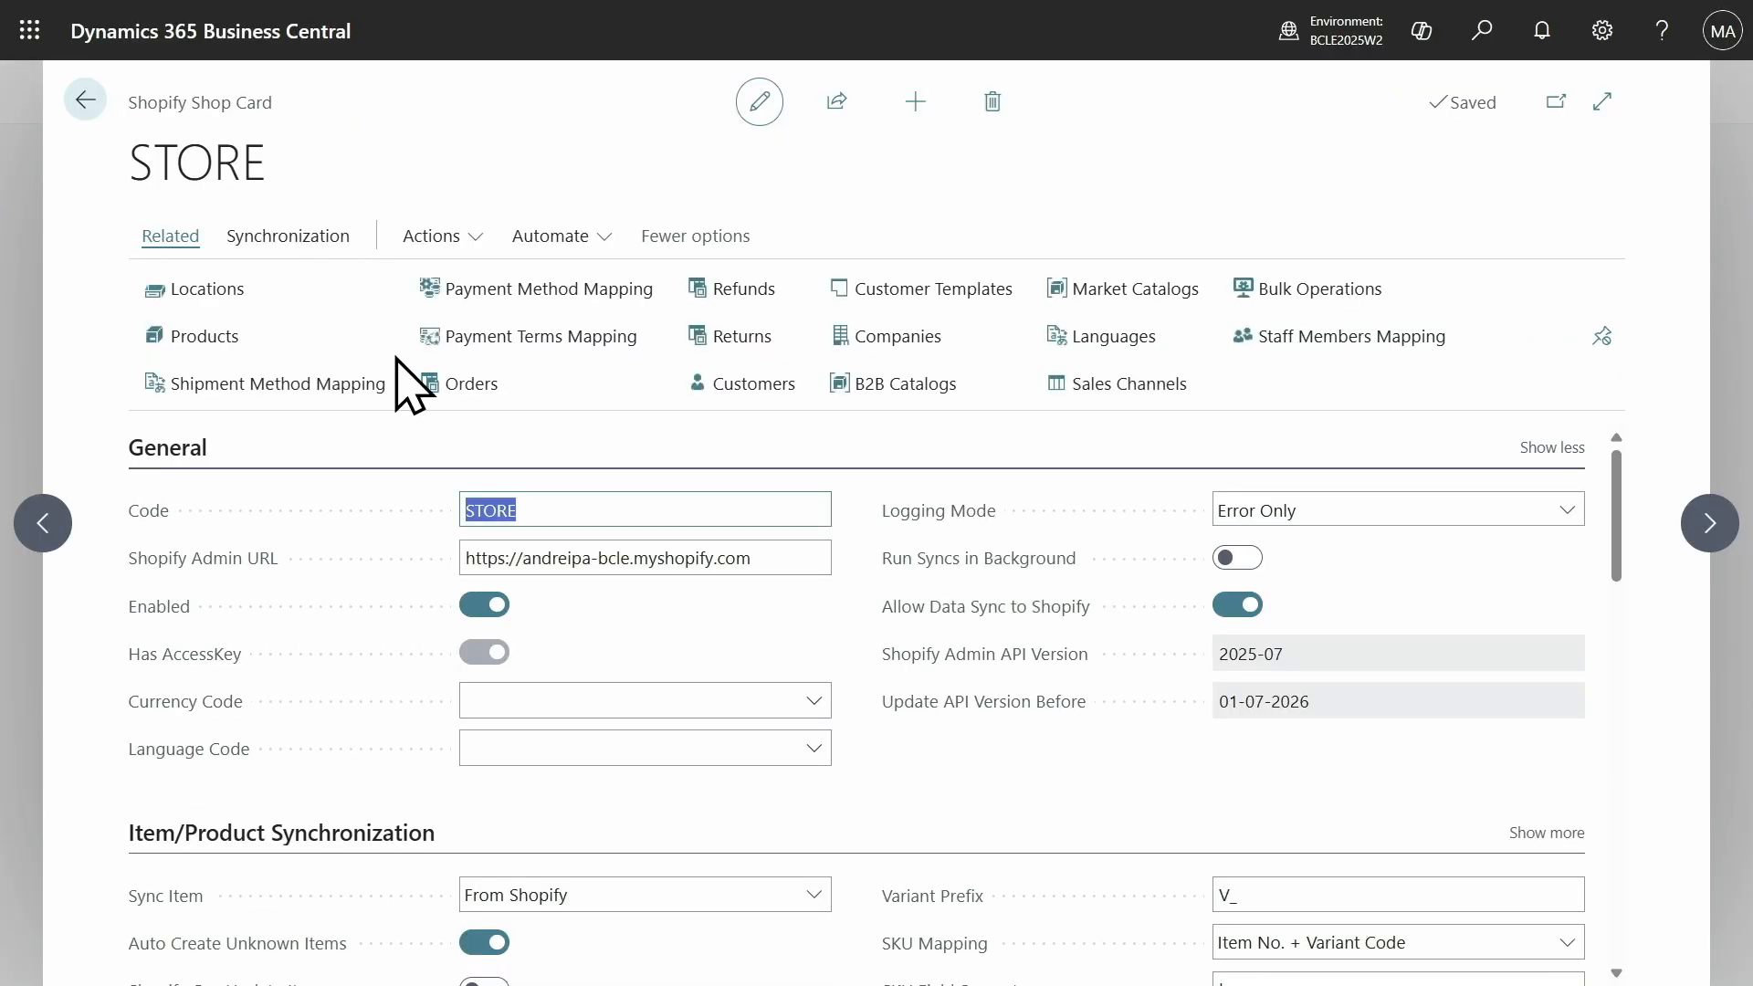
click(464, 382)
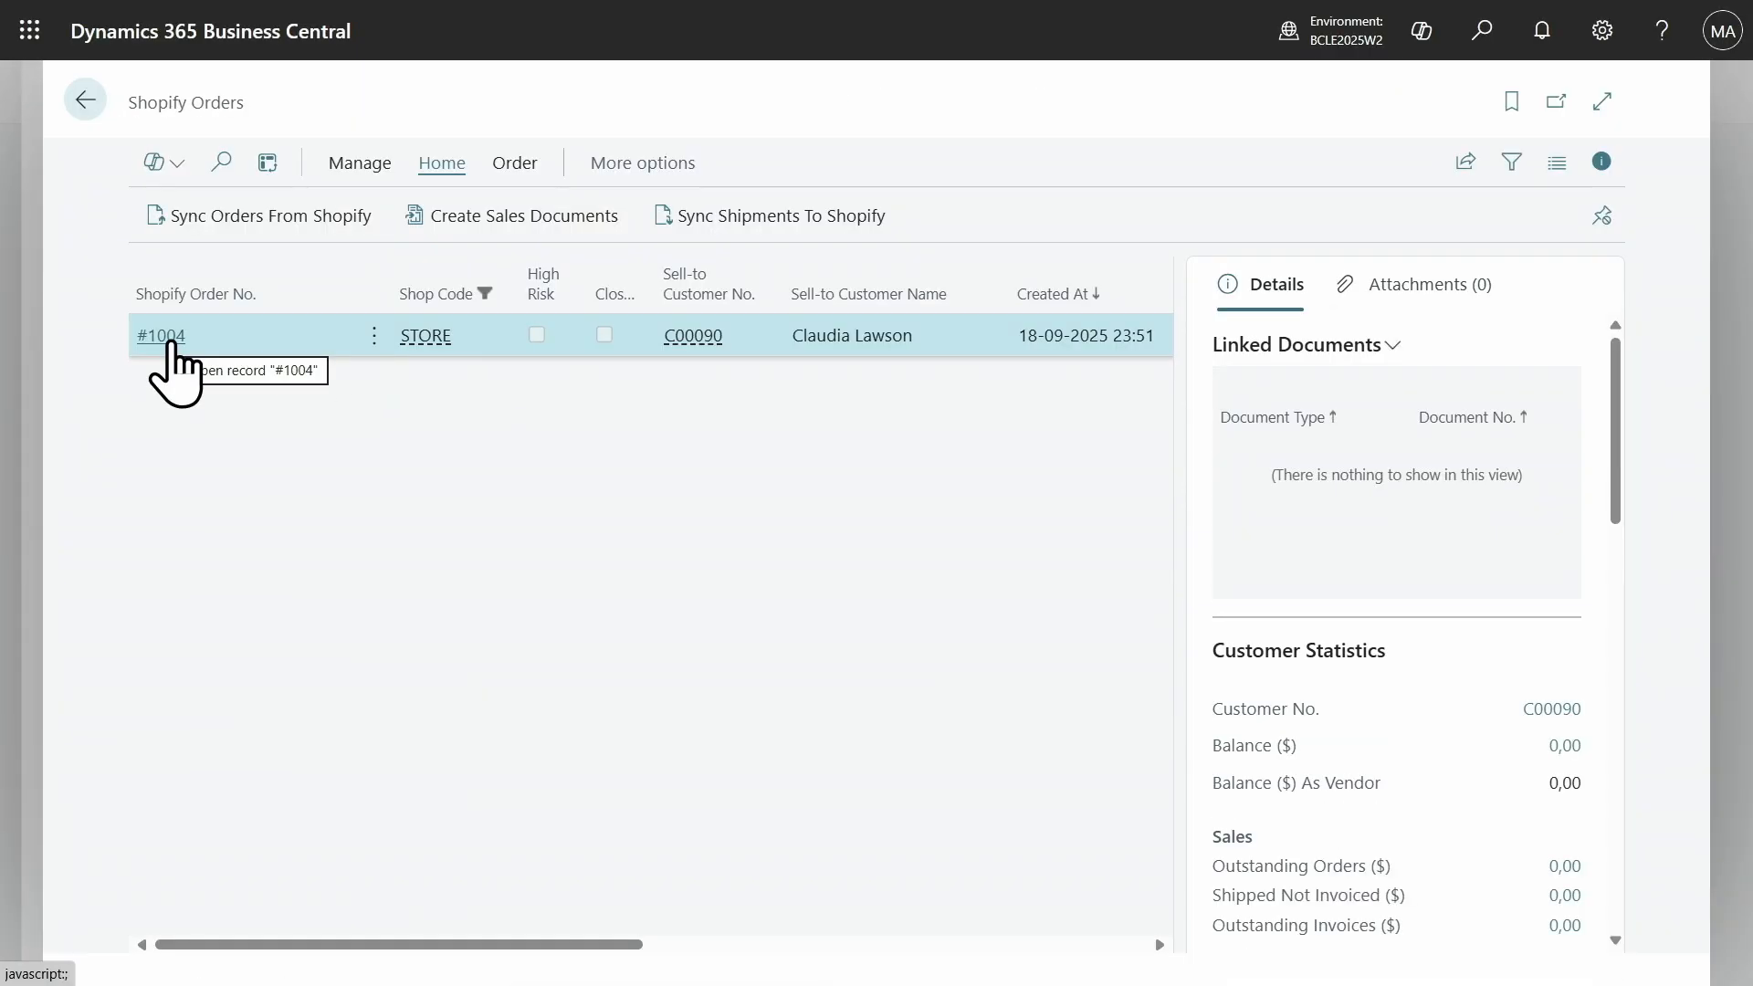
Reopen Shopify Orders to Import and review the remaining orders' status, date, test and error columns.
click(1482, 32)
text(sho ord to im)
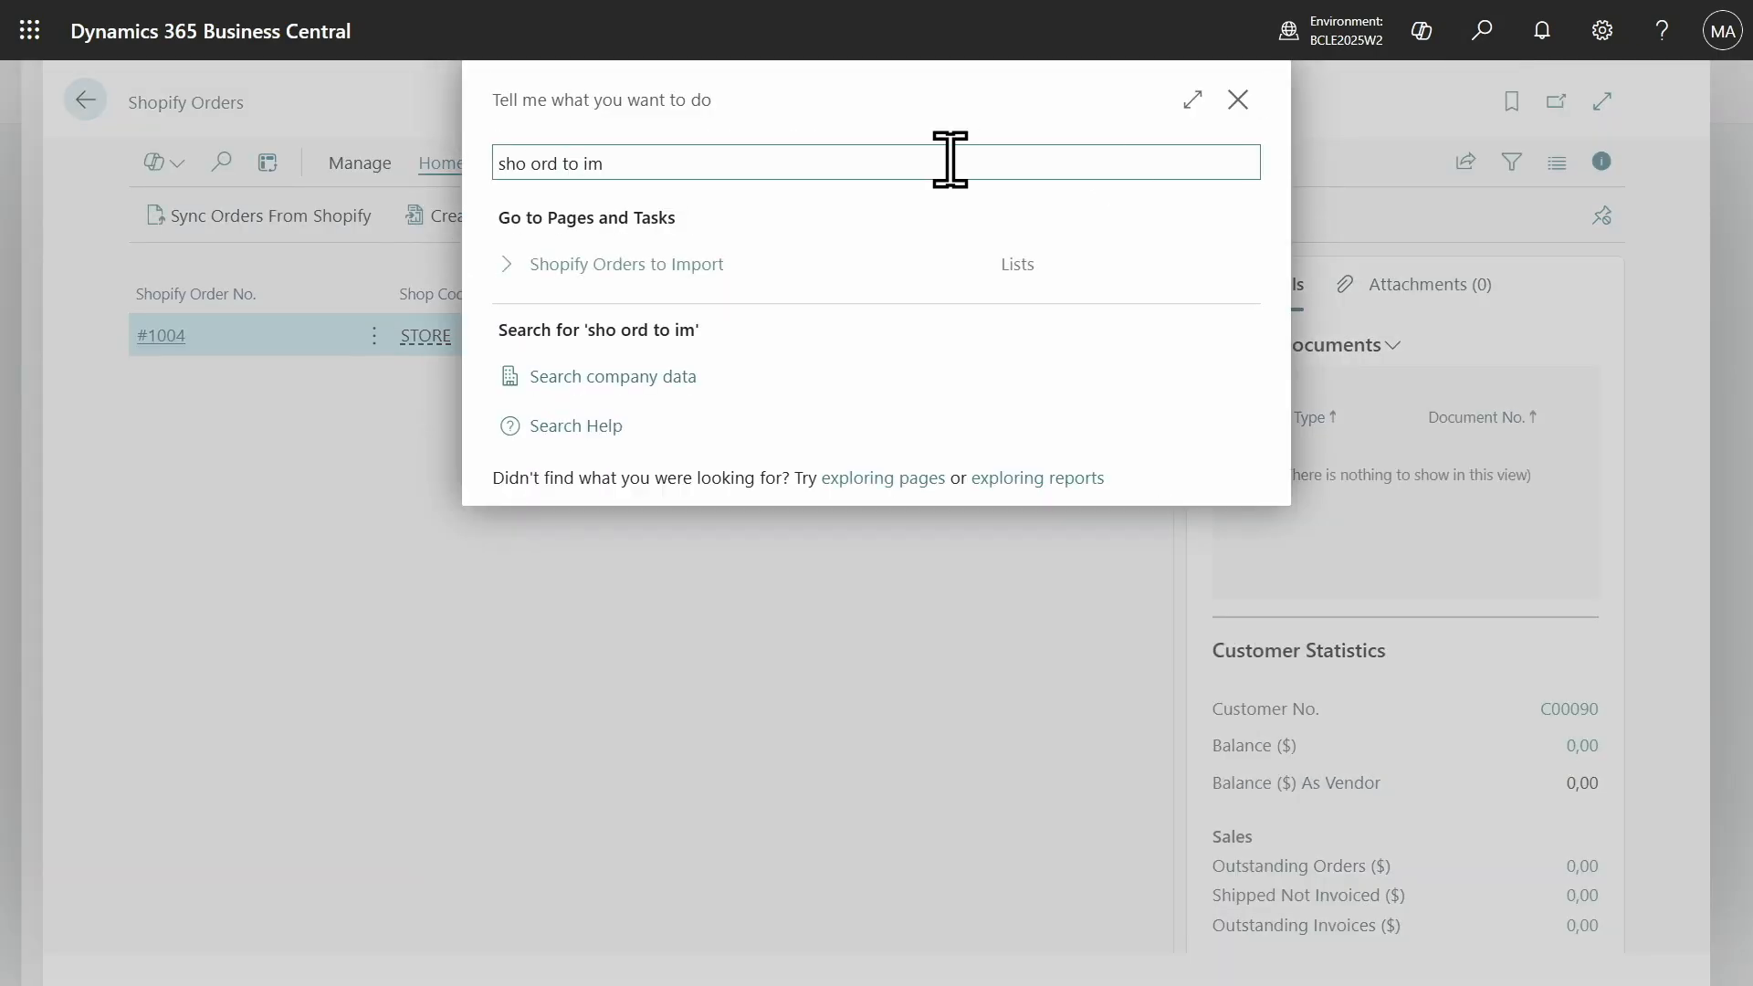
click(607, 293)
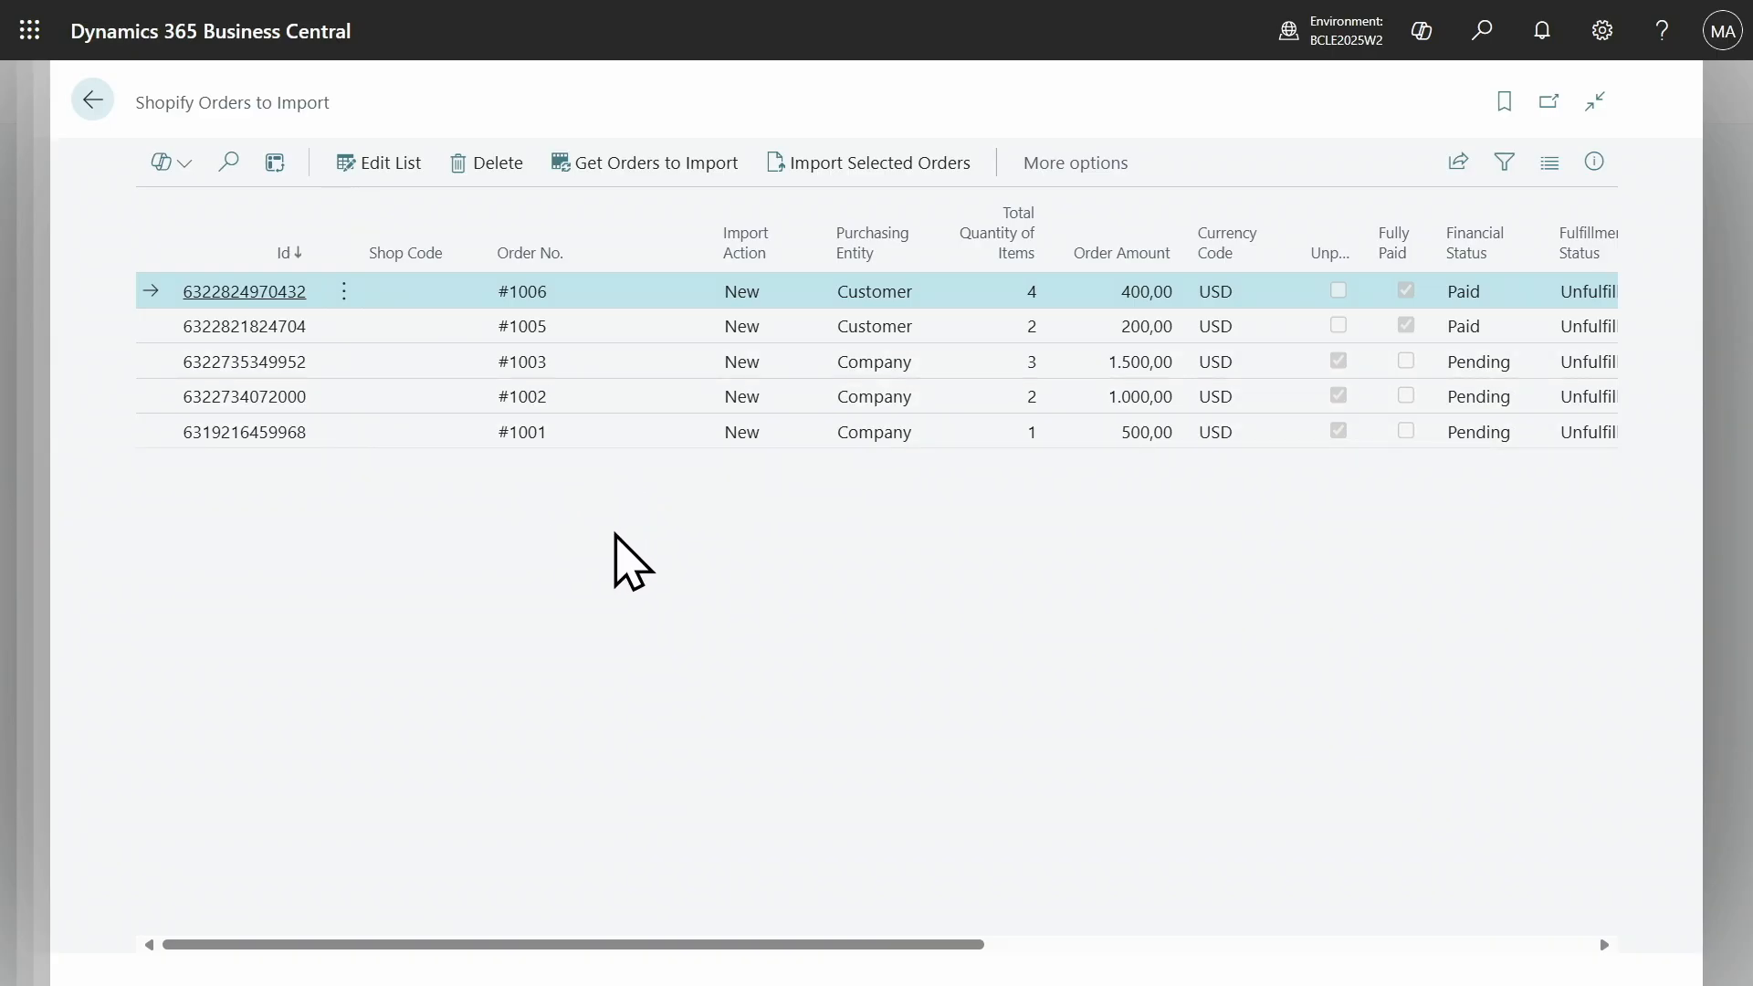
drag(959, 916, 1565, 971)
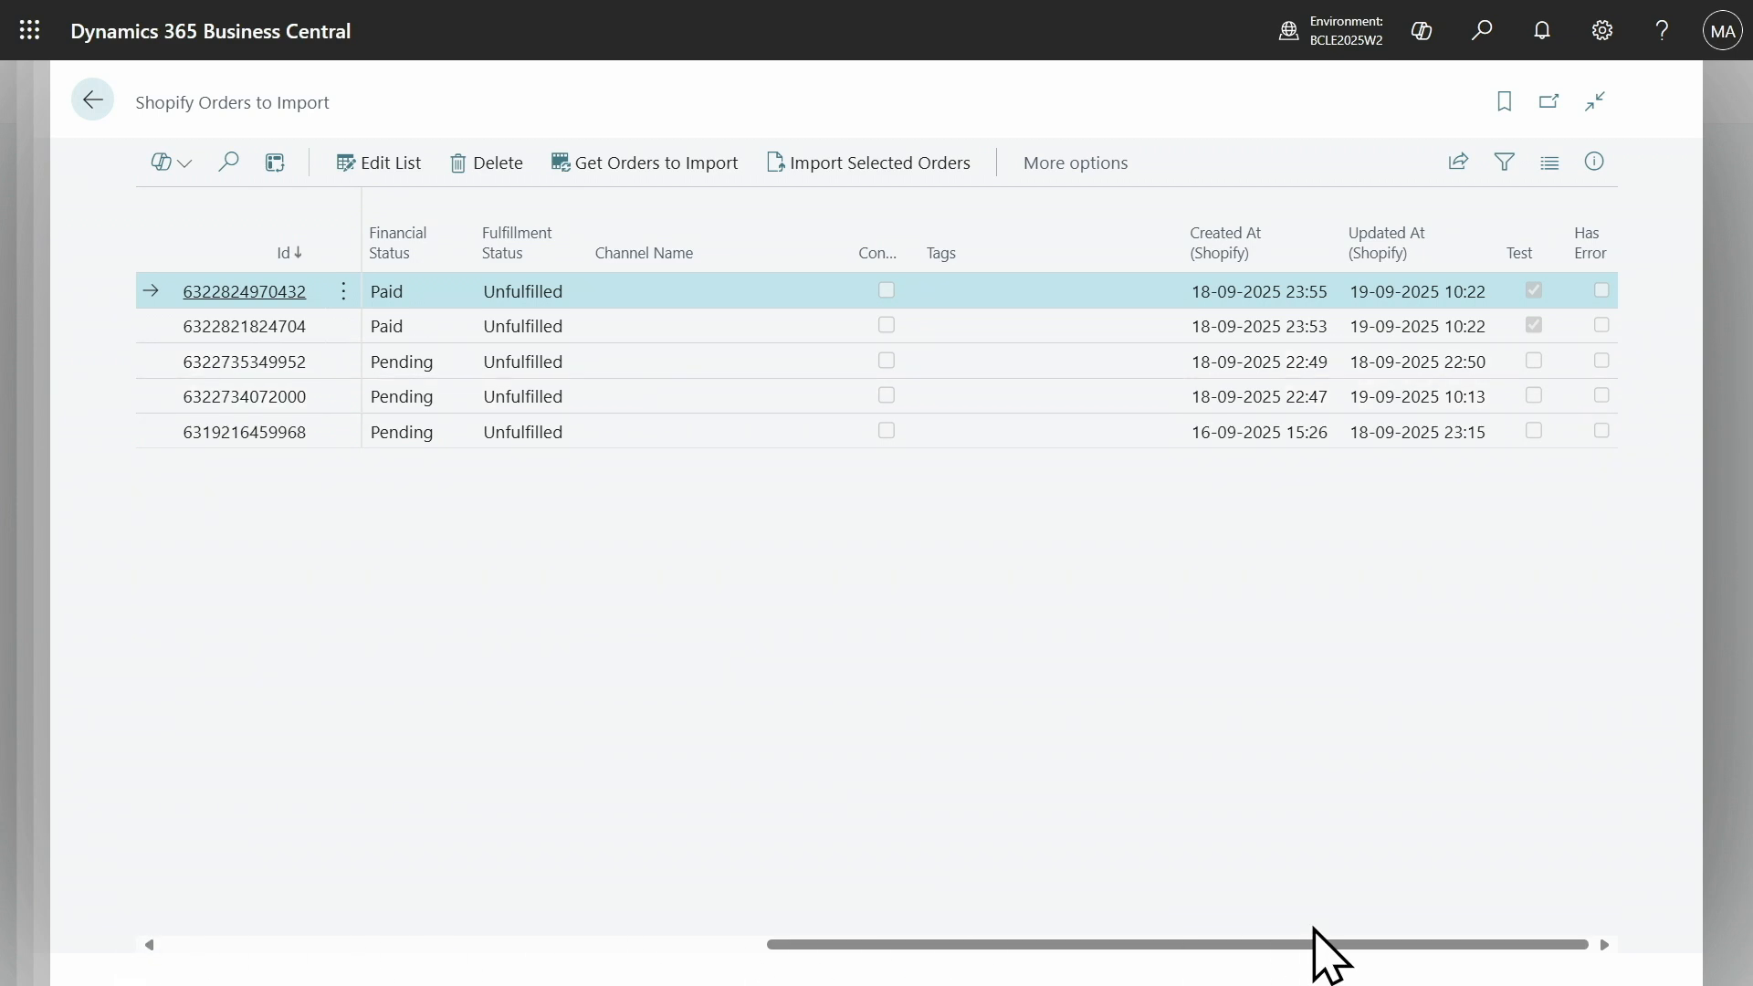
drag(1176, 943, 520, 955)
Open the imported partially refunded order and review its general fields, order lines and invoice details.
click(94, 106)
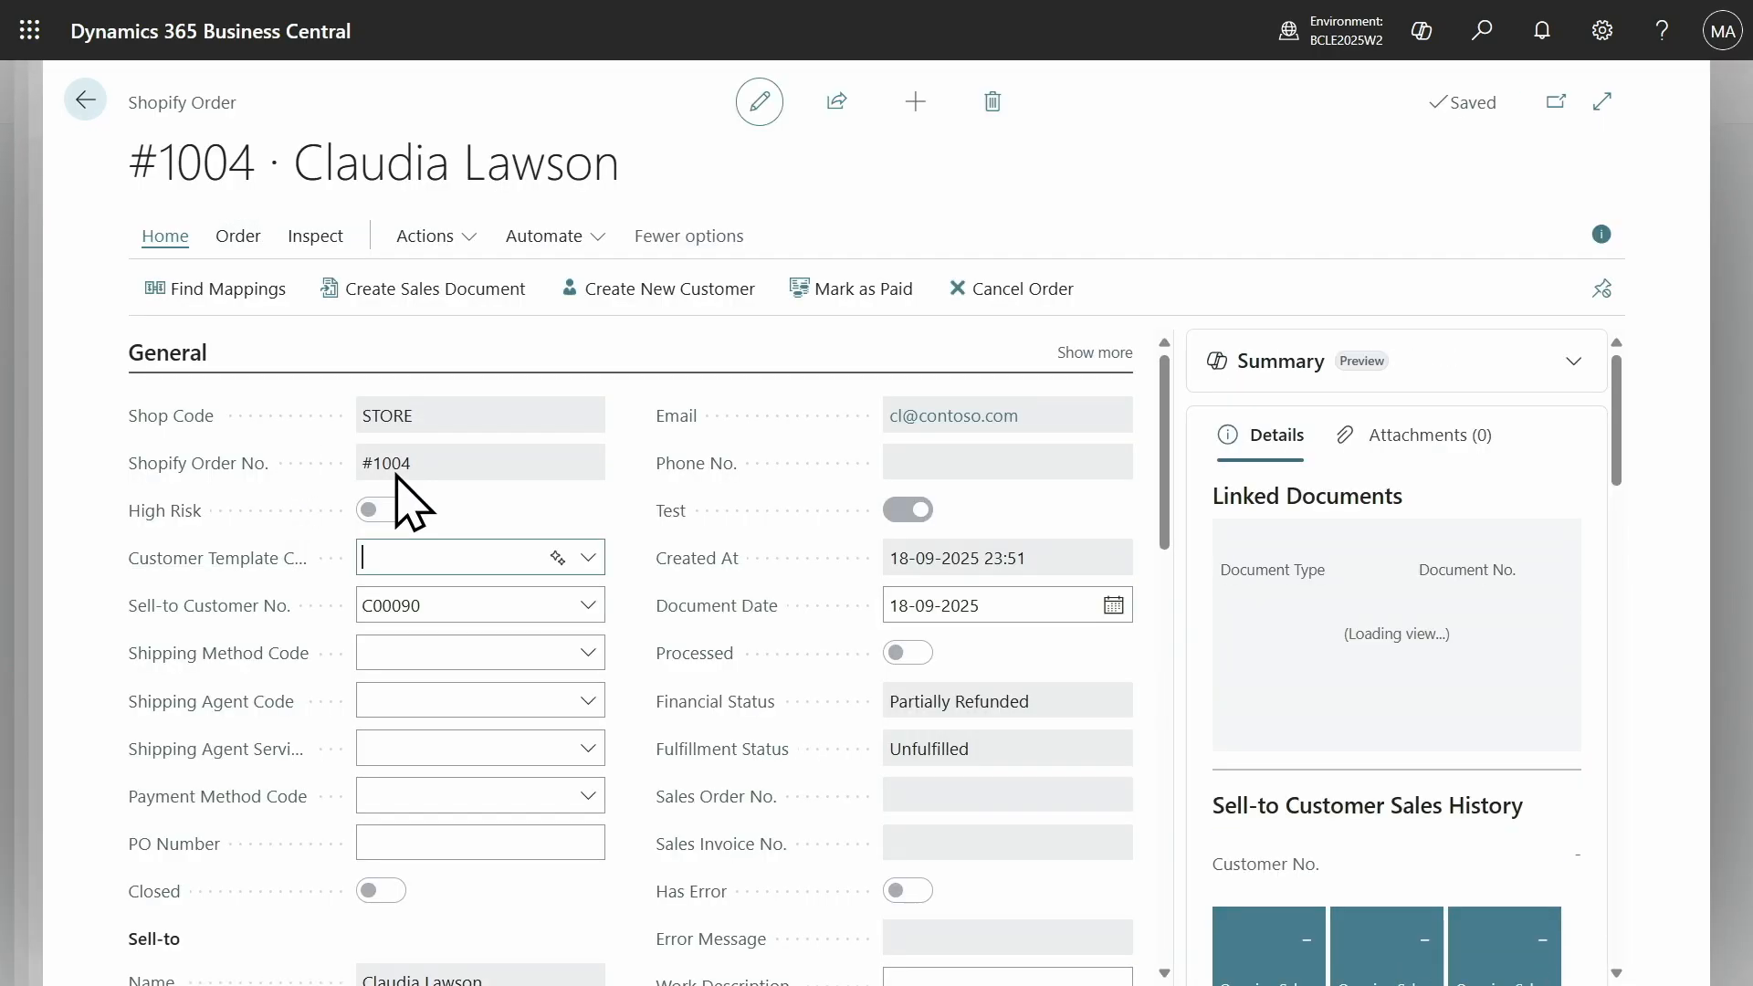
scroll(657, 498, down, 2)
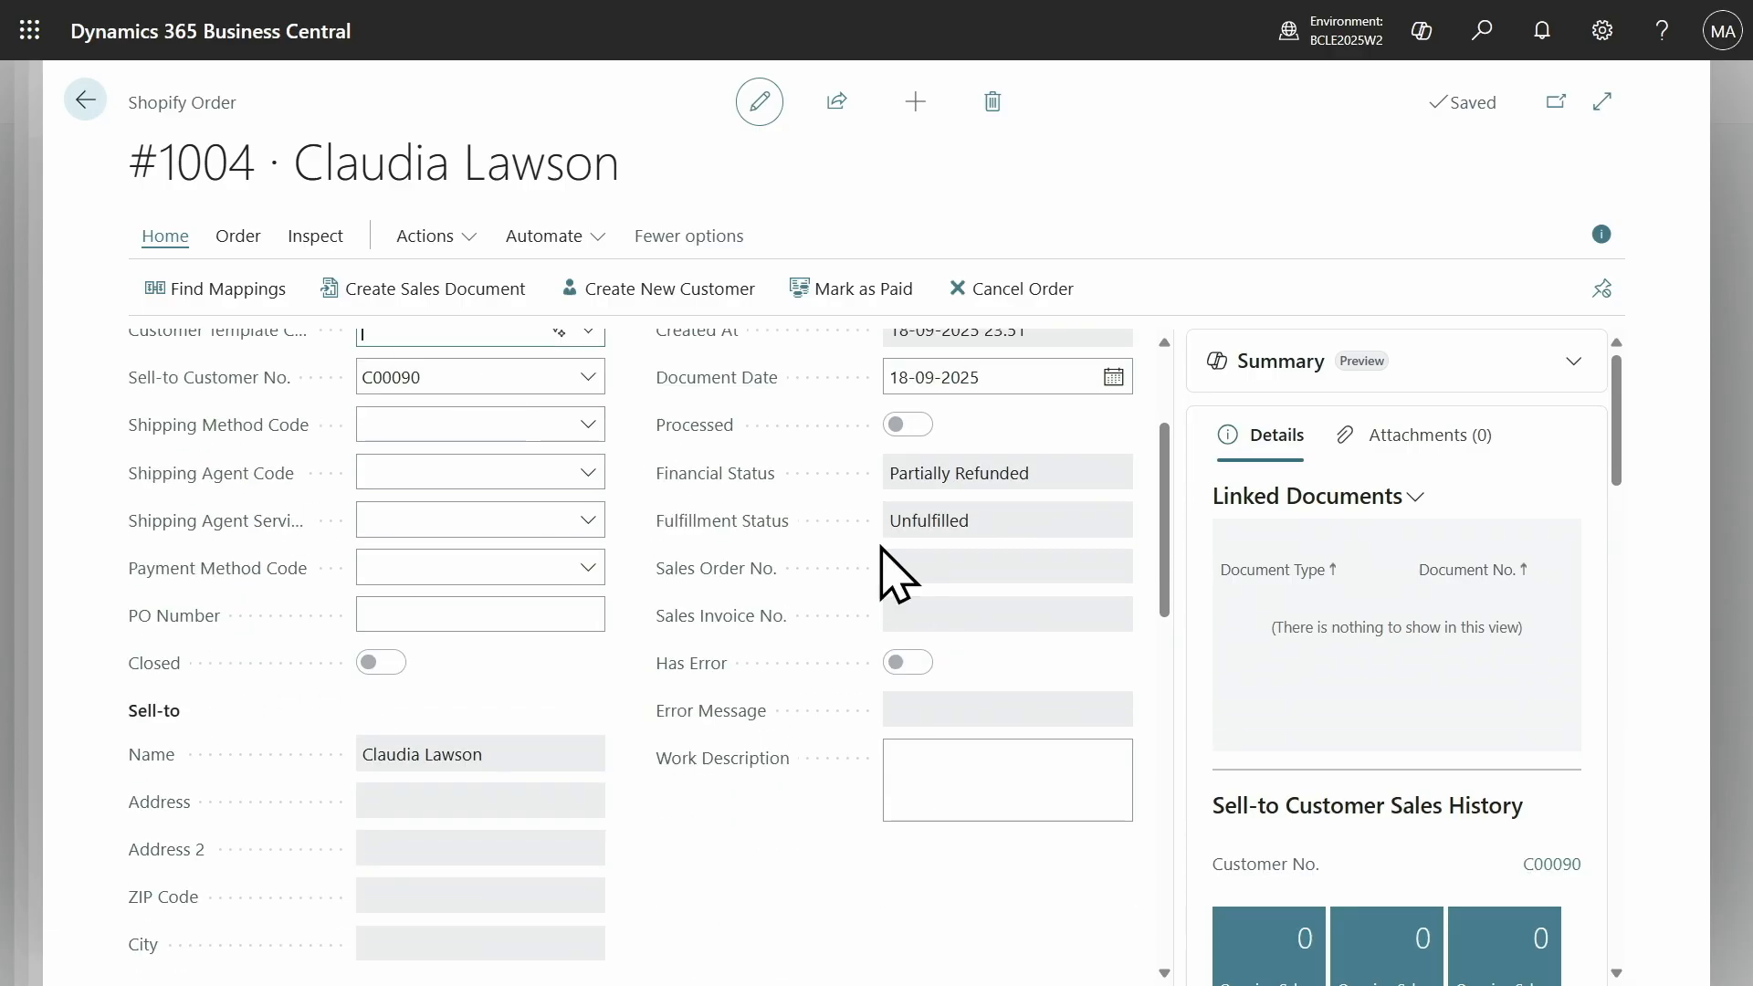
scroll(767, 635, down, 3)
scroll(767, 653, down, 3)
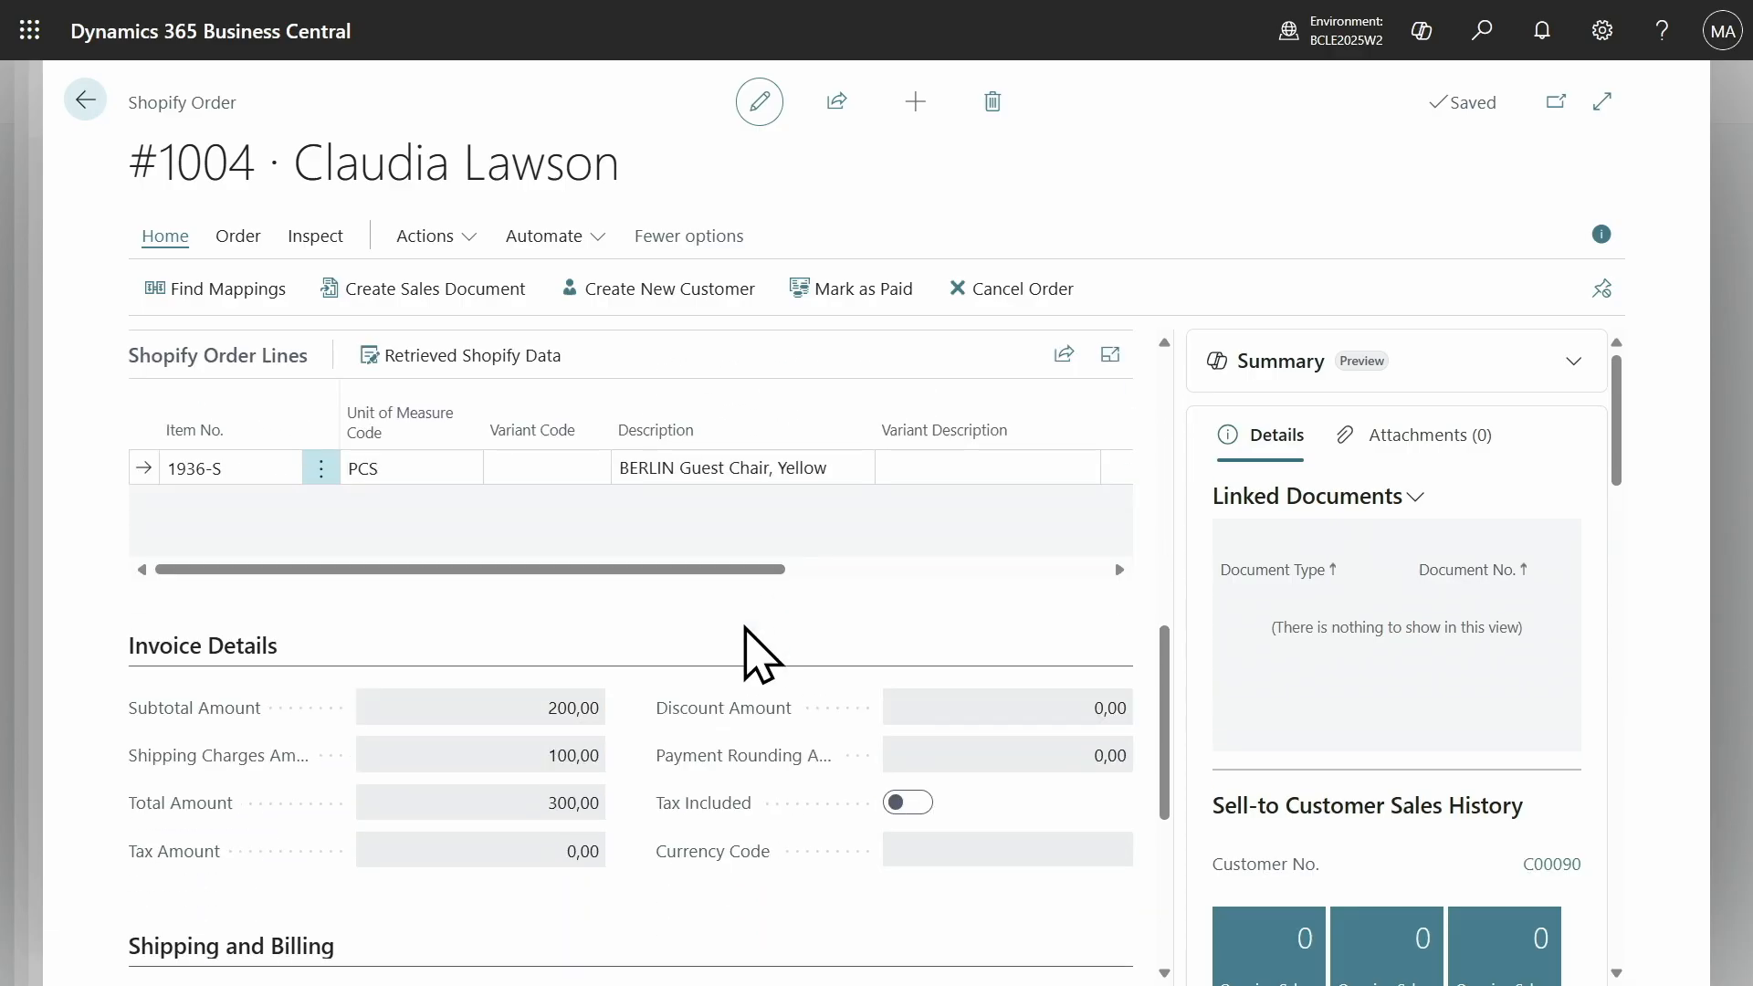
Examine the JSON data retrieved from Shopify for the imported order header.
click(312, 239)
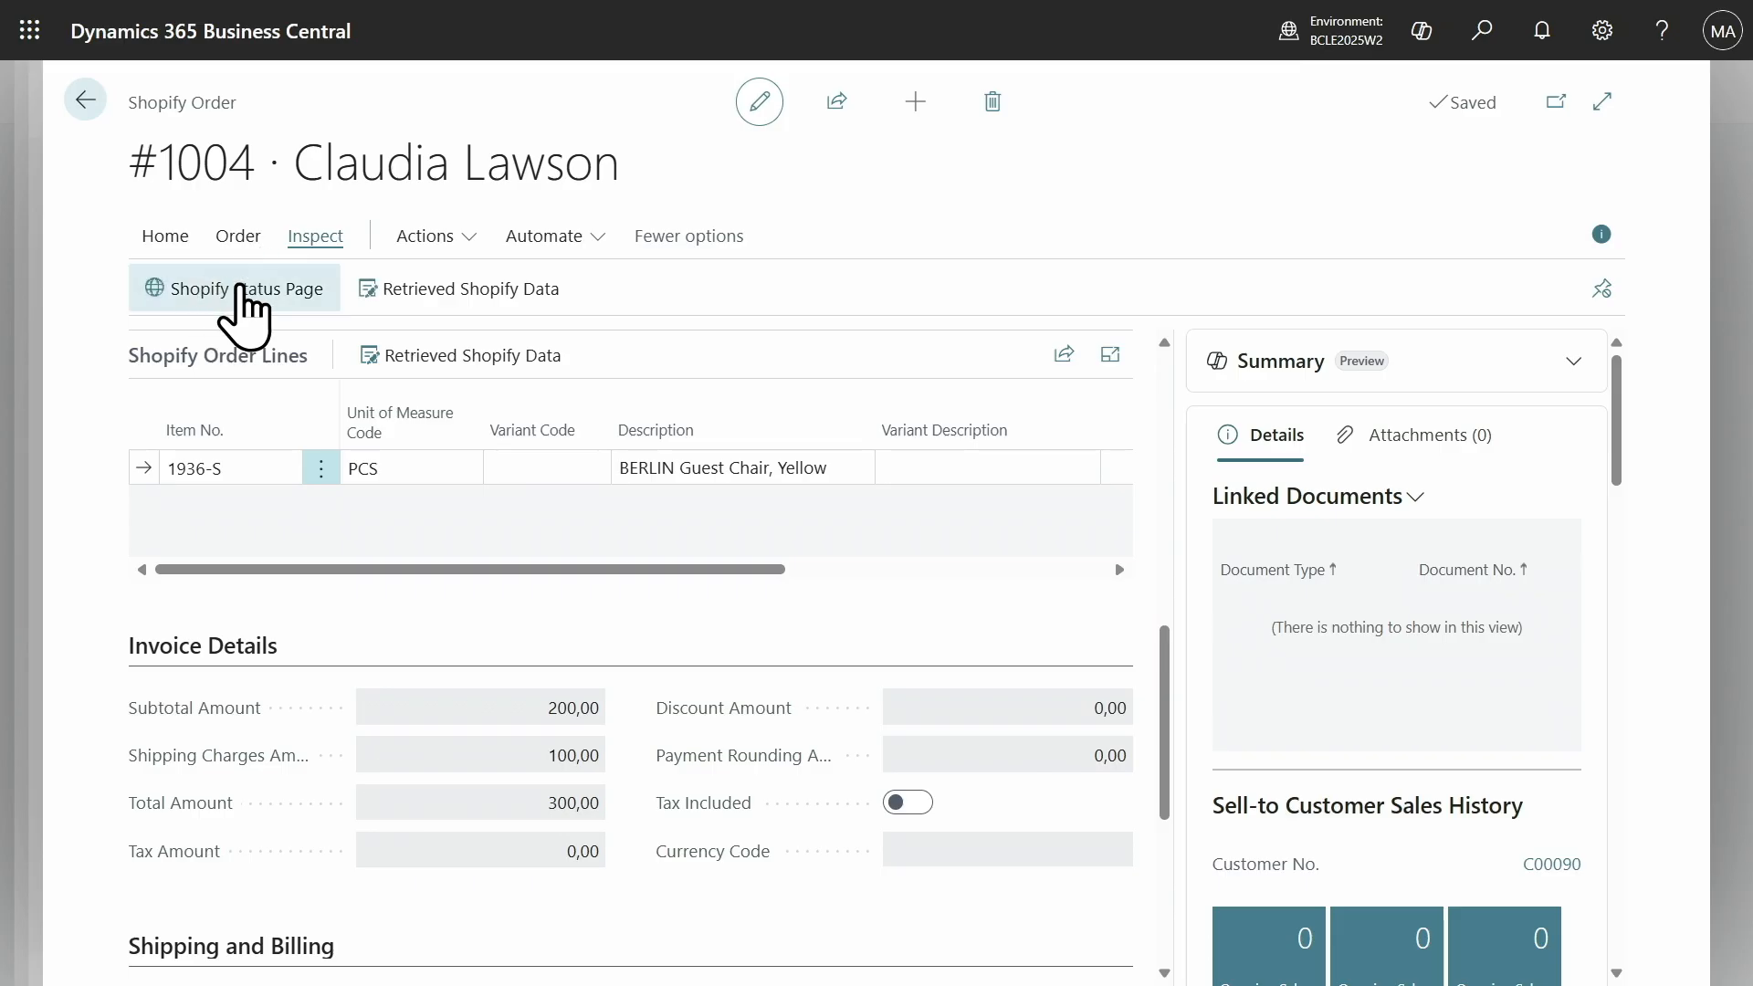
click(412, 292)
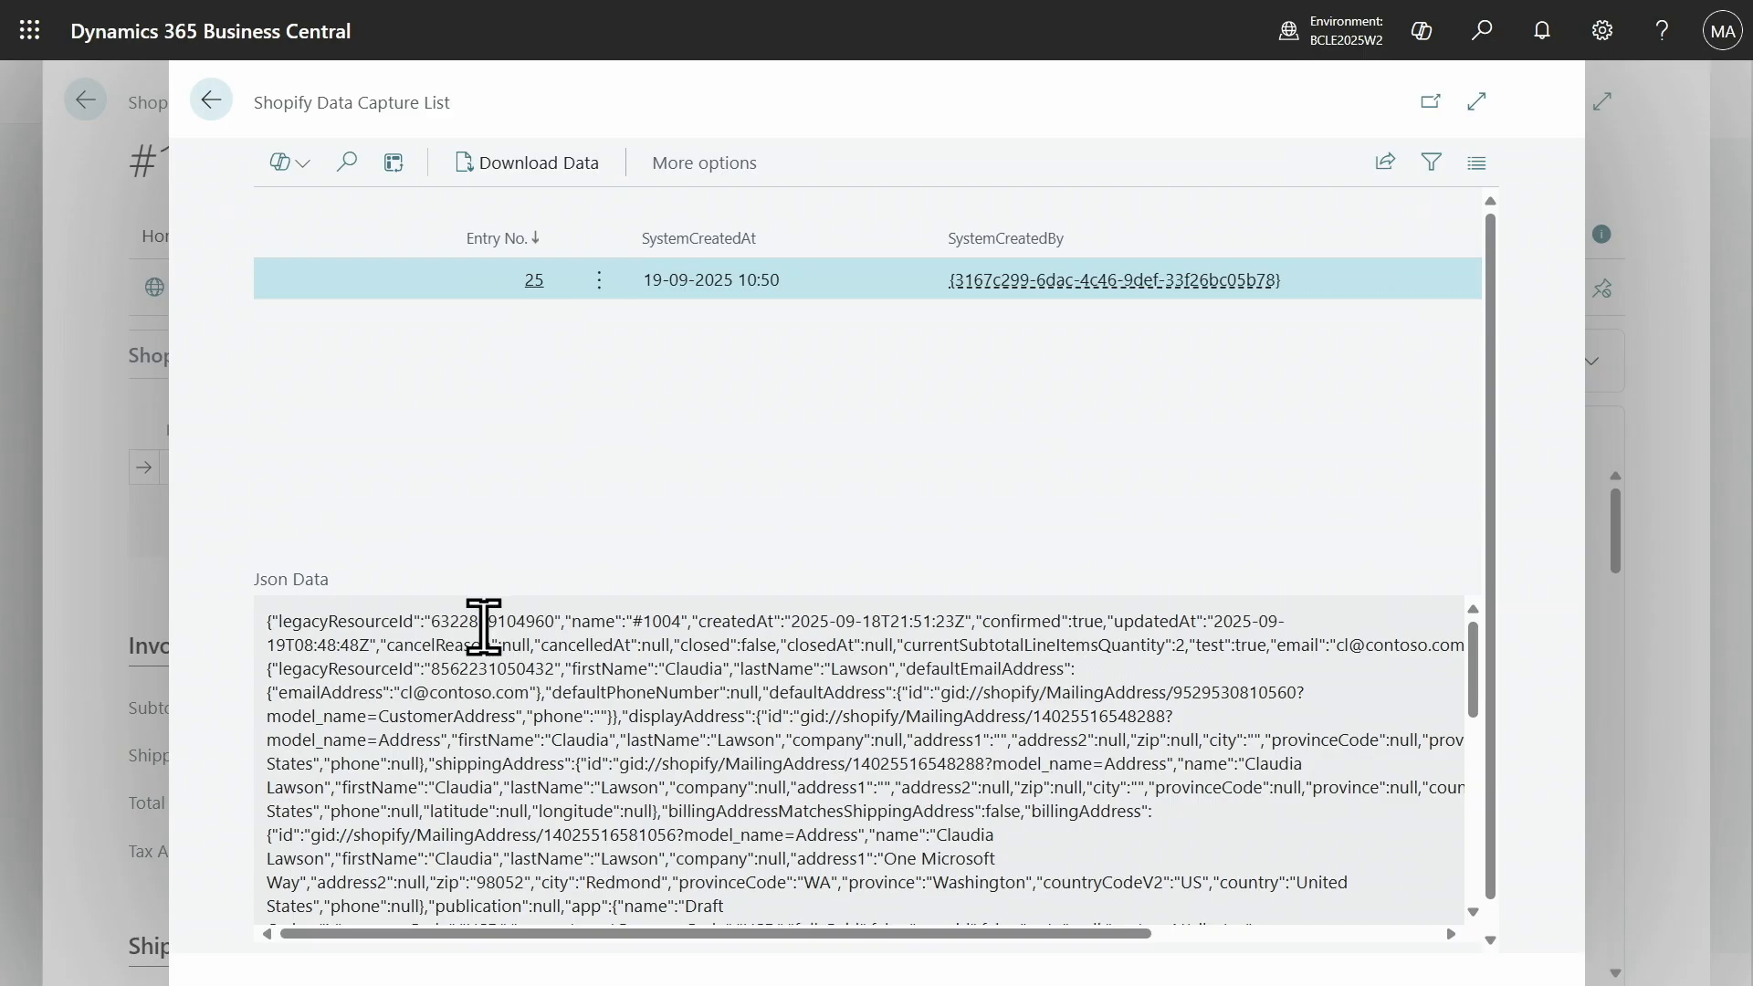
scroll(662, 758, down, 5)
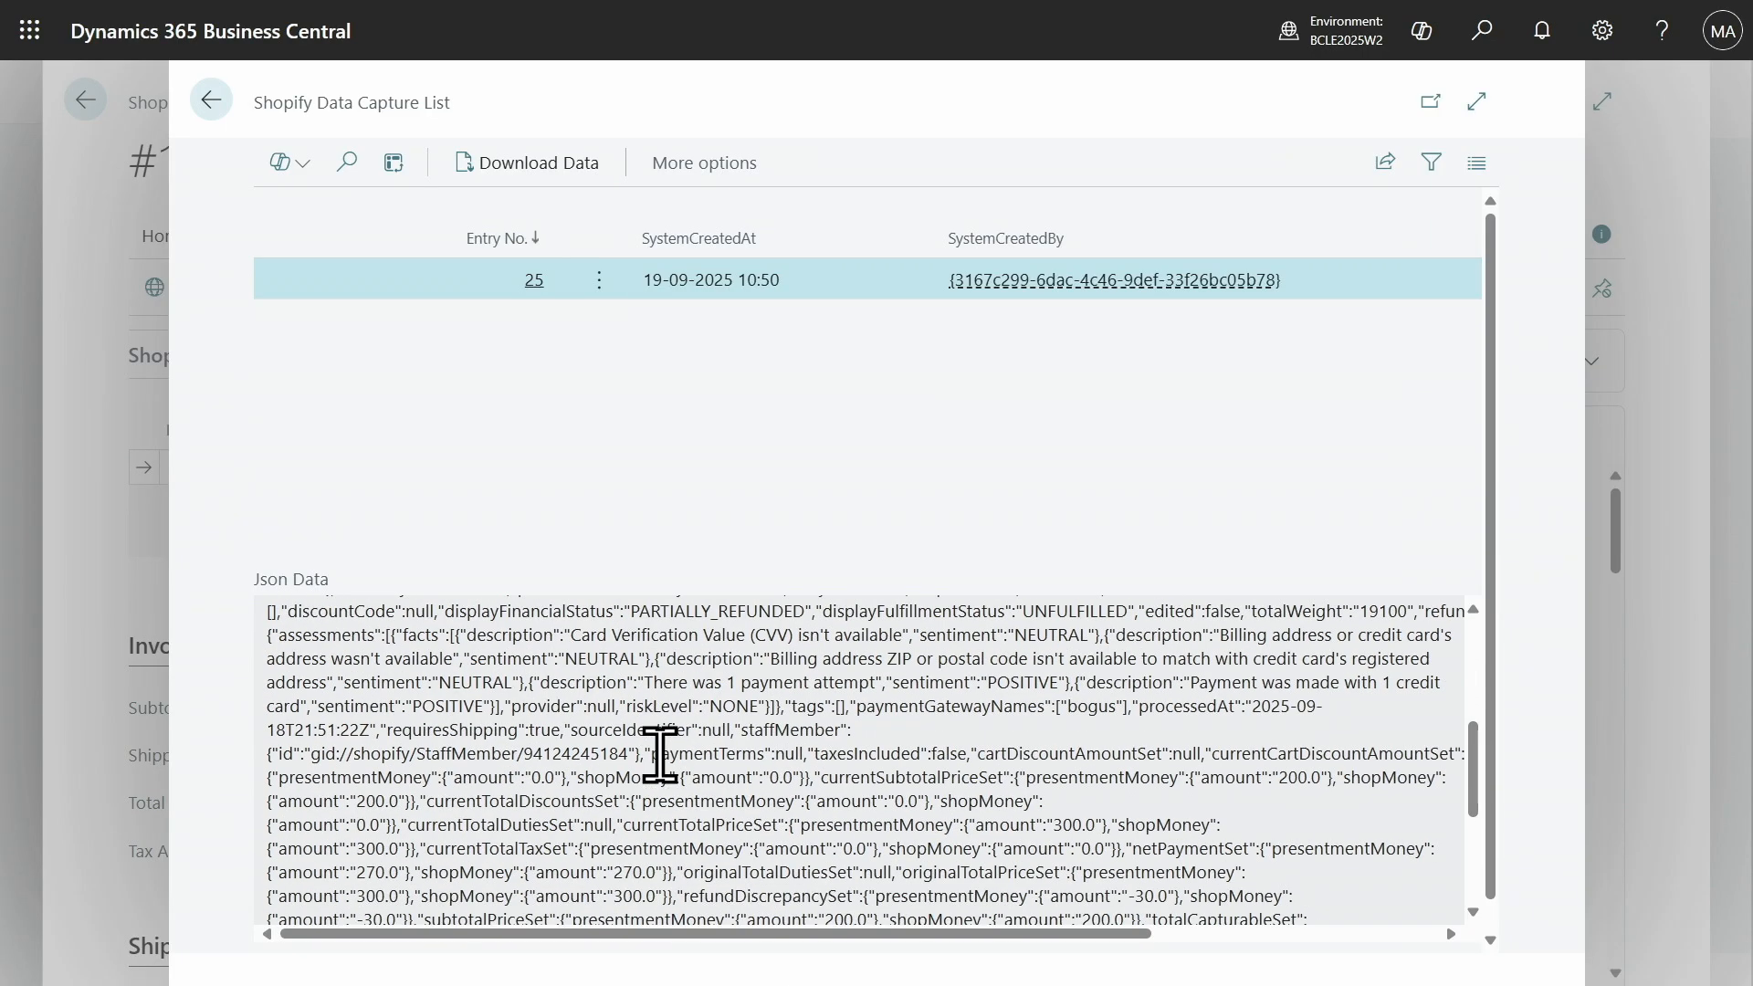
click(213, 102)
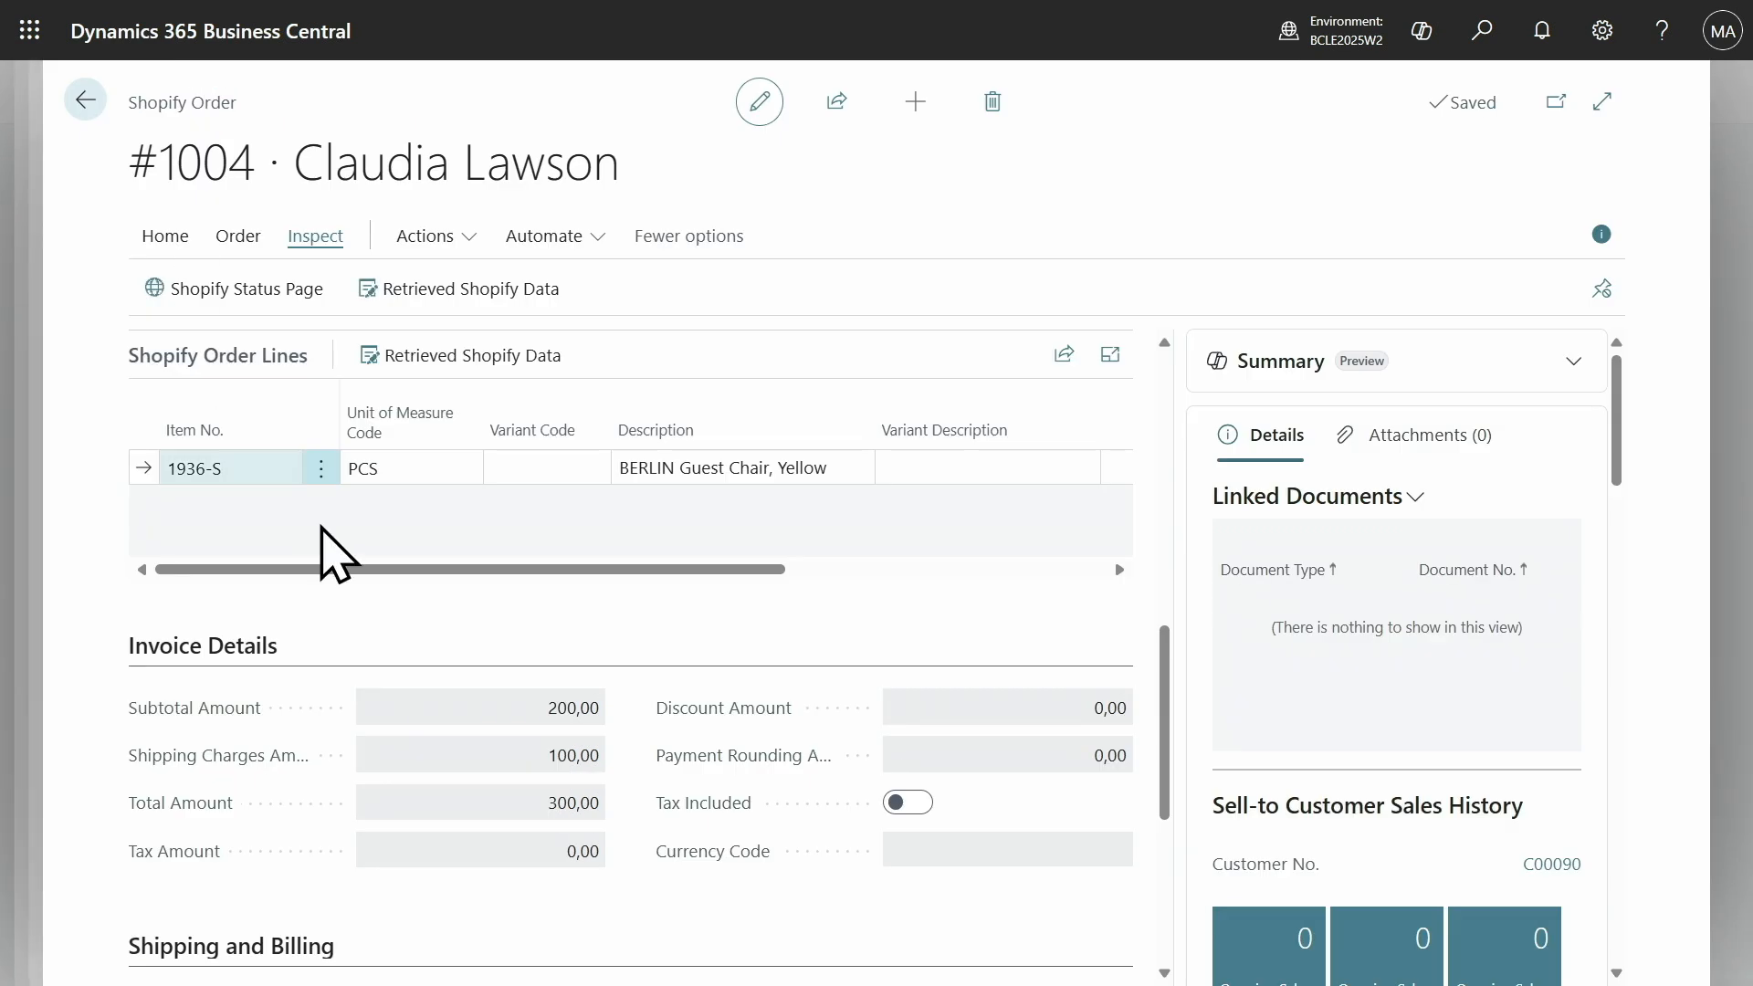
Examine the JSON data retrieved from Shopify for the BERLIN Guest Chair, Yellow order line.
click(403, 470)
click(423, 361)
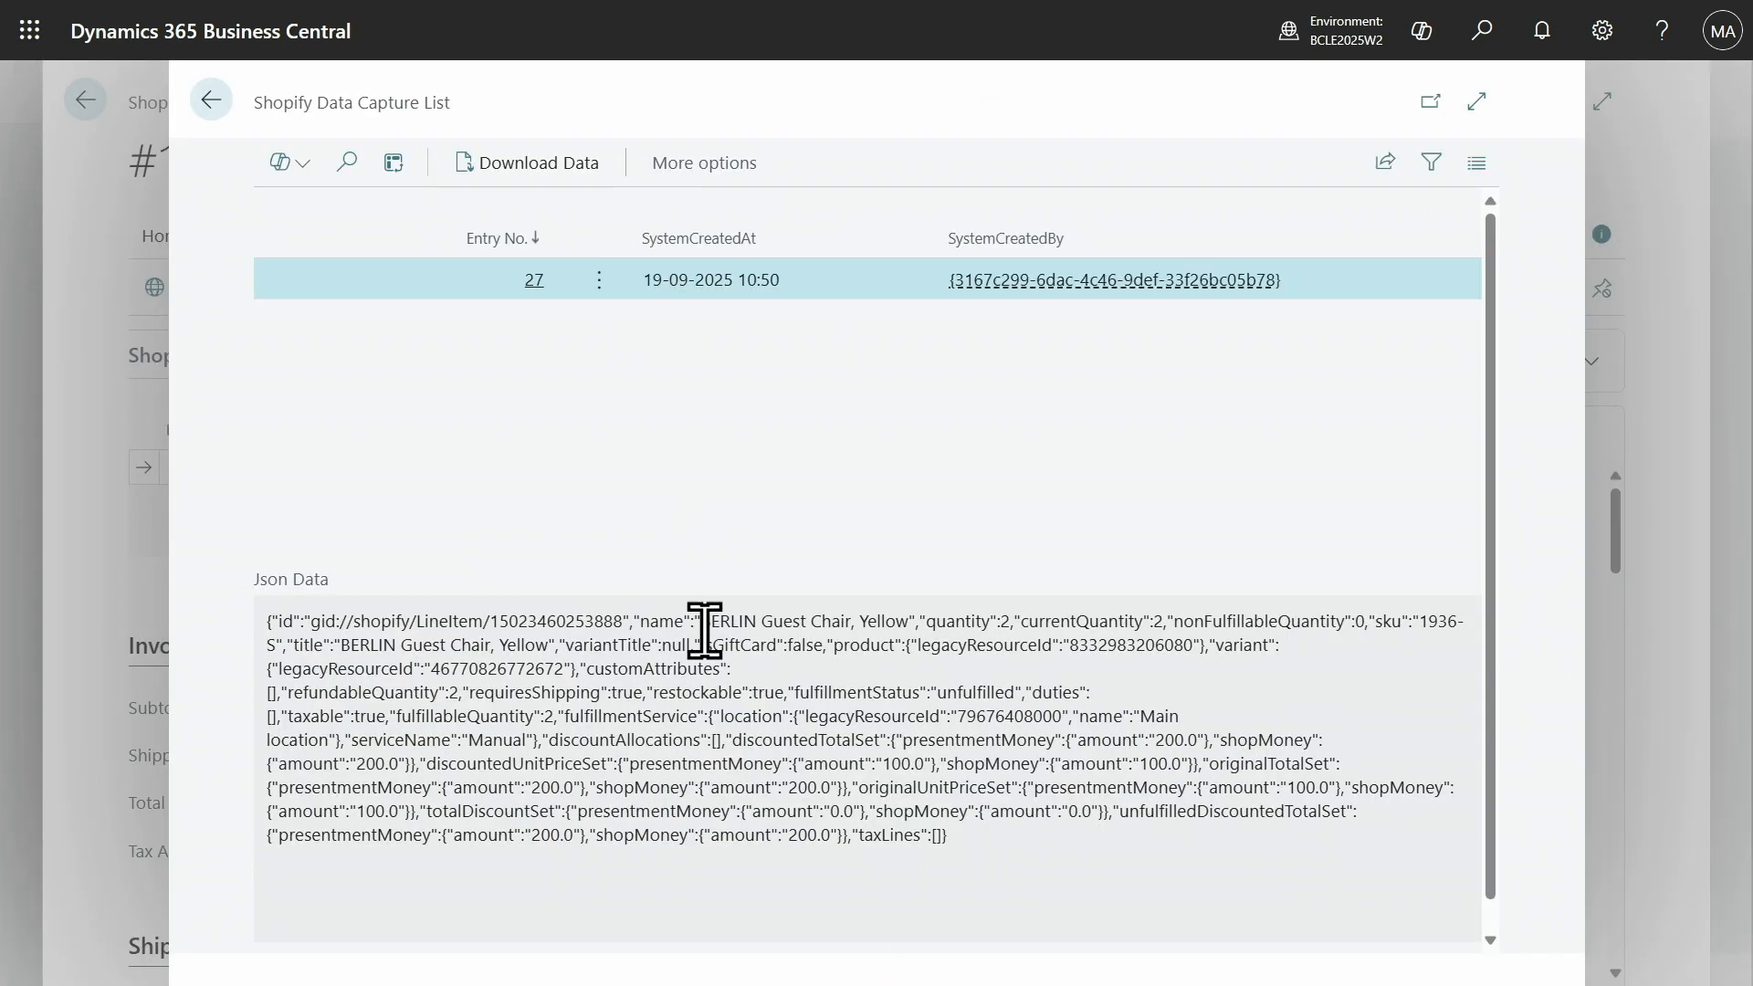
drag(702, 622, 821, 623)
click(219, 115)
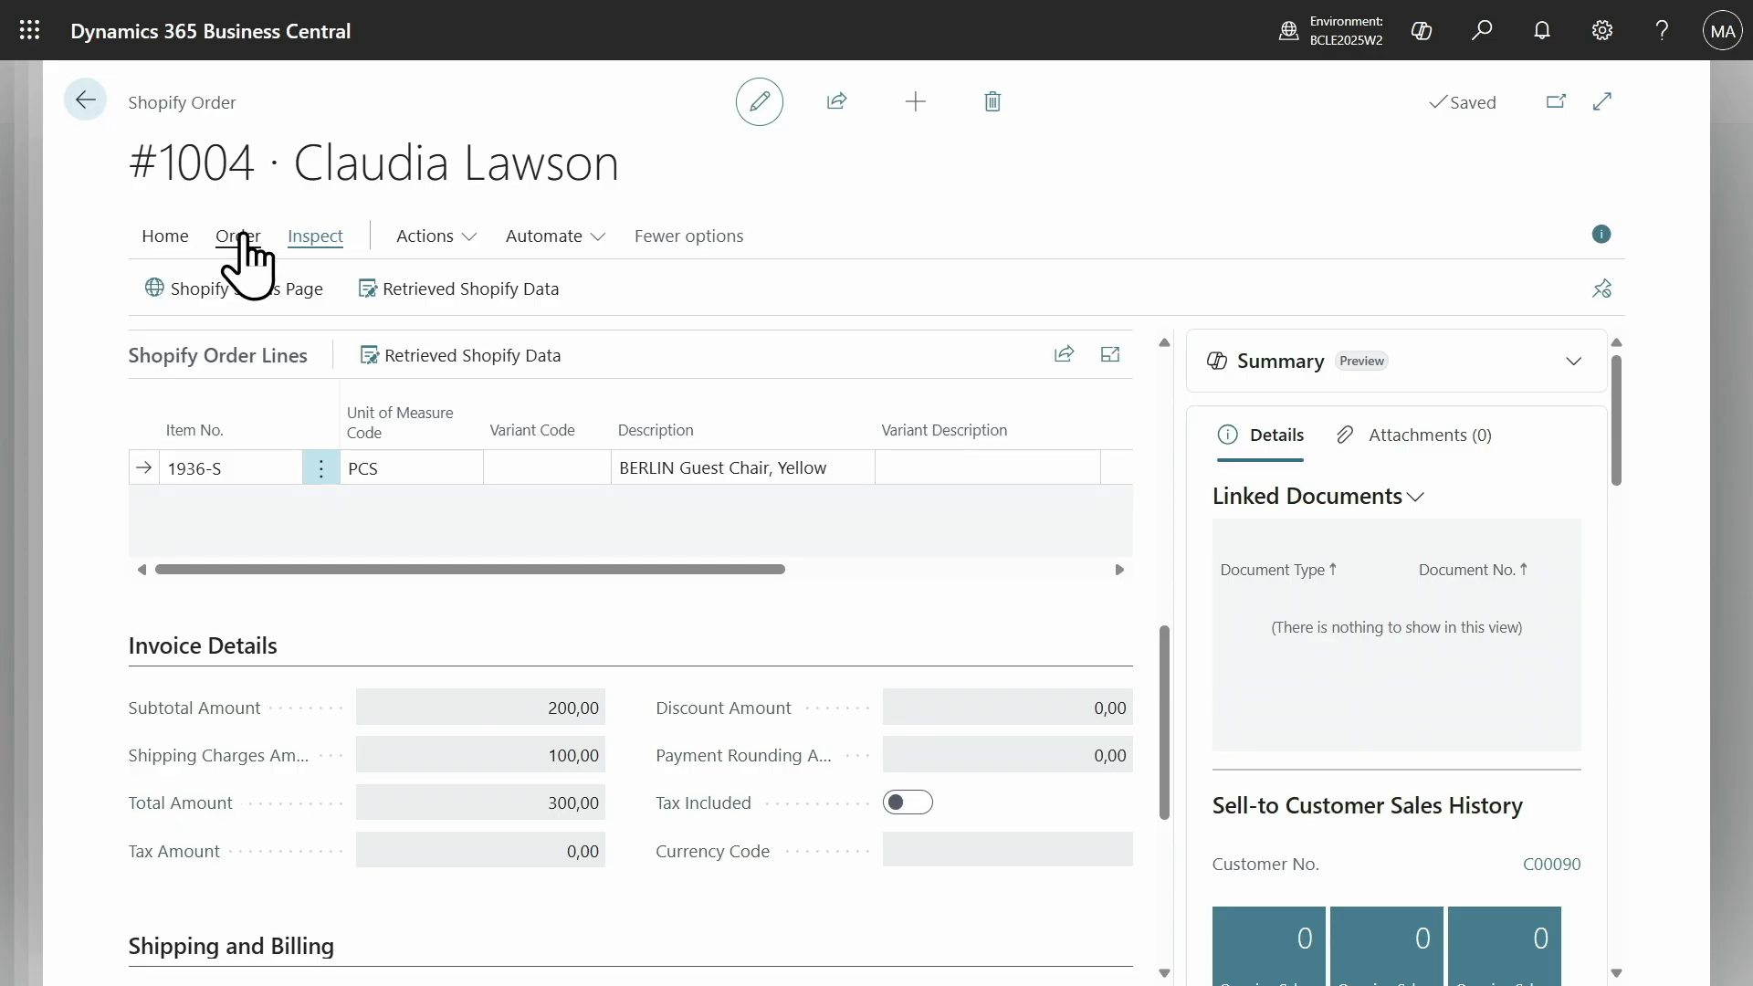
Examine the JSON data retrieved from Shopify for the order's Sale transaction and return to the order.
click(241, 240)
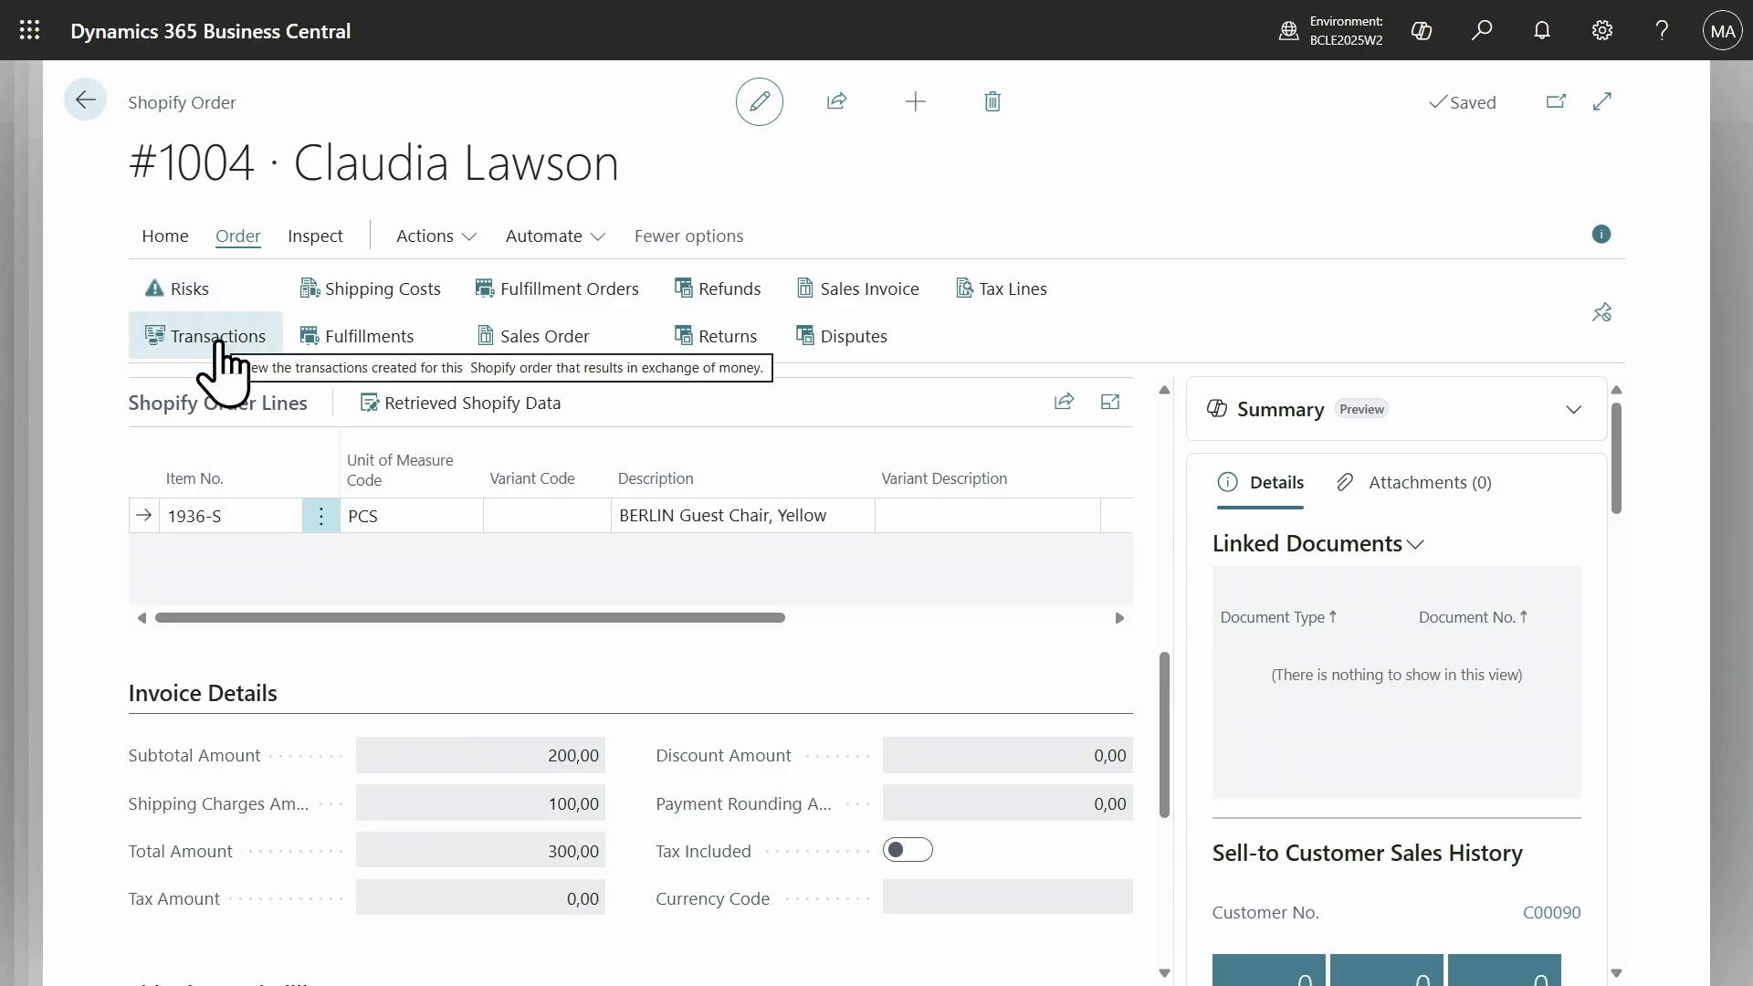
click(218, 339)
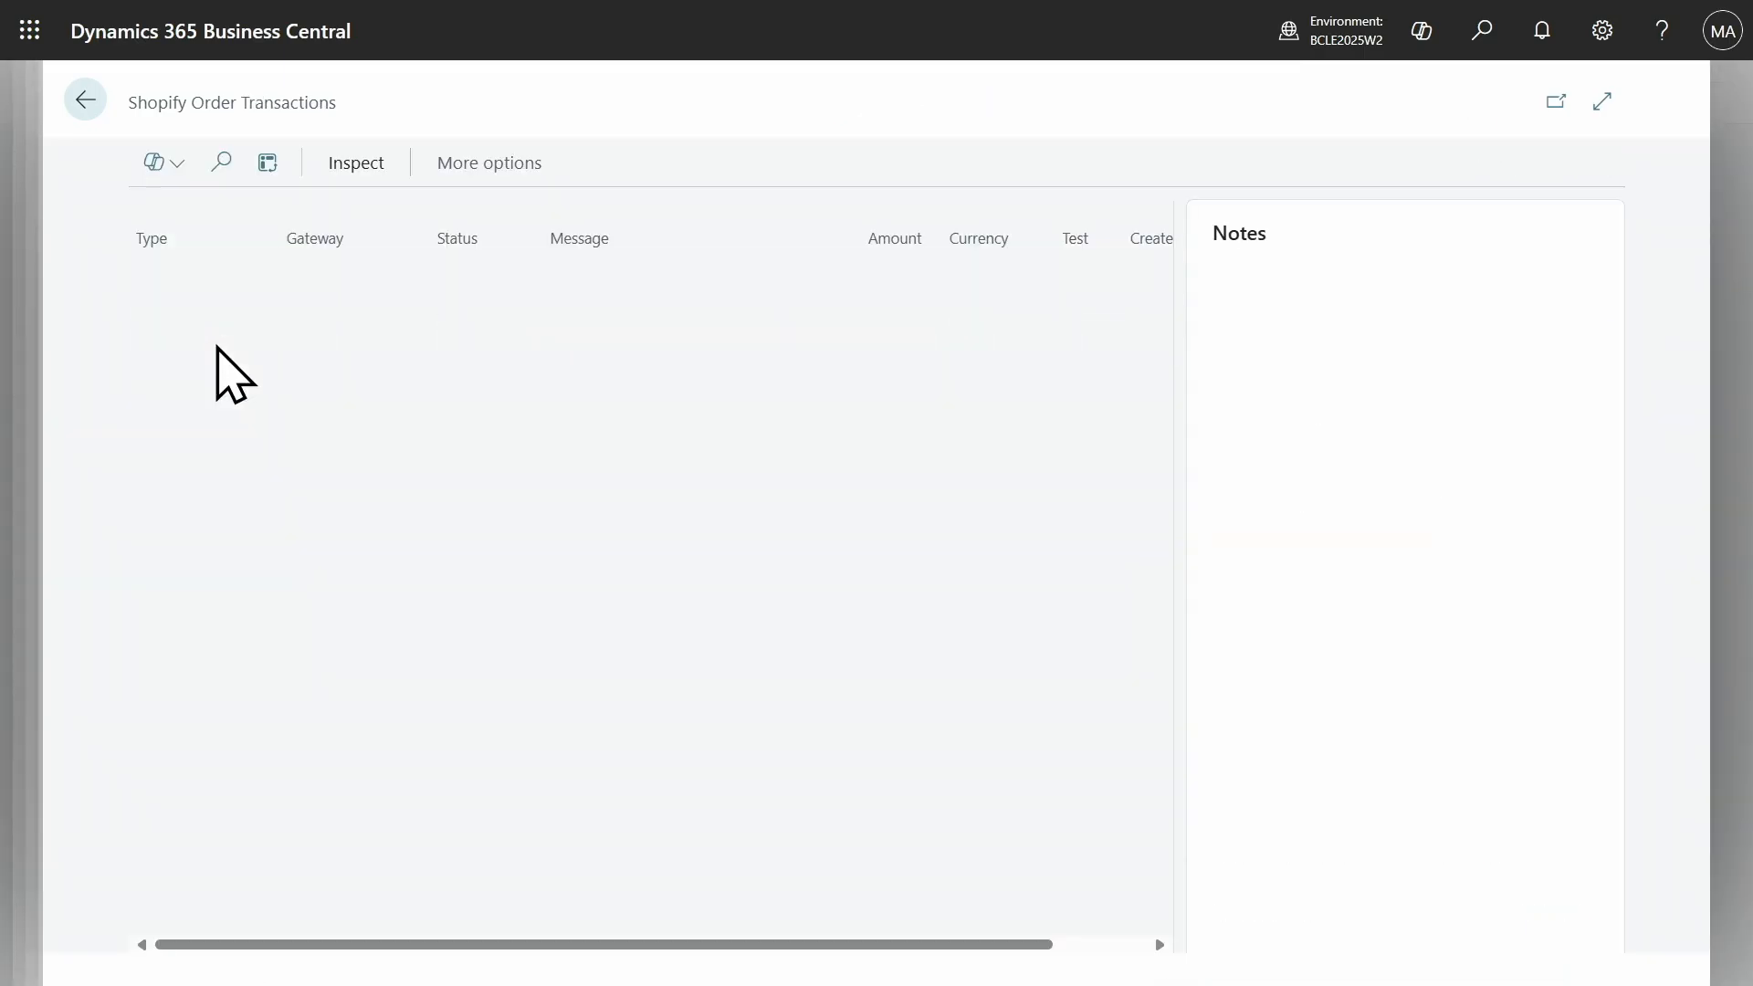
click(356, 164)
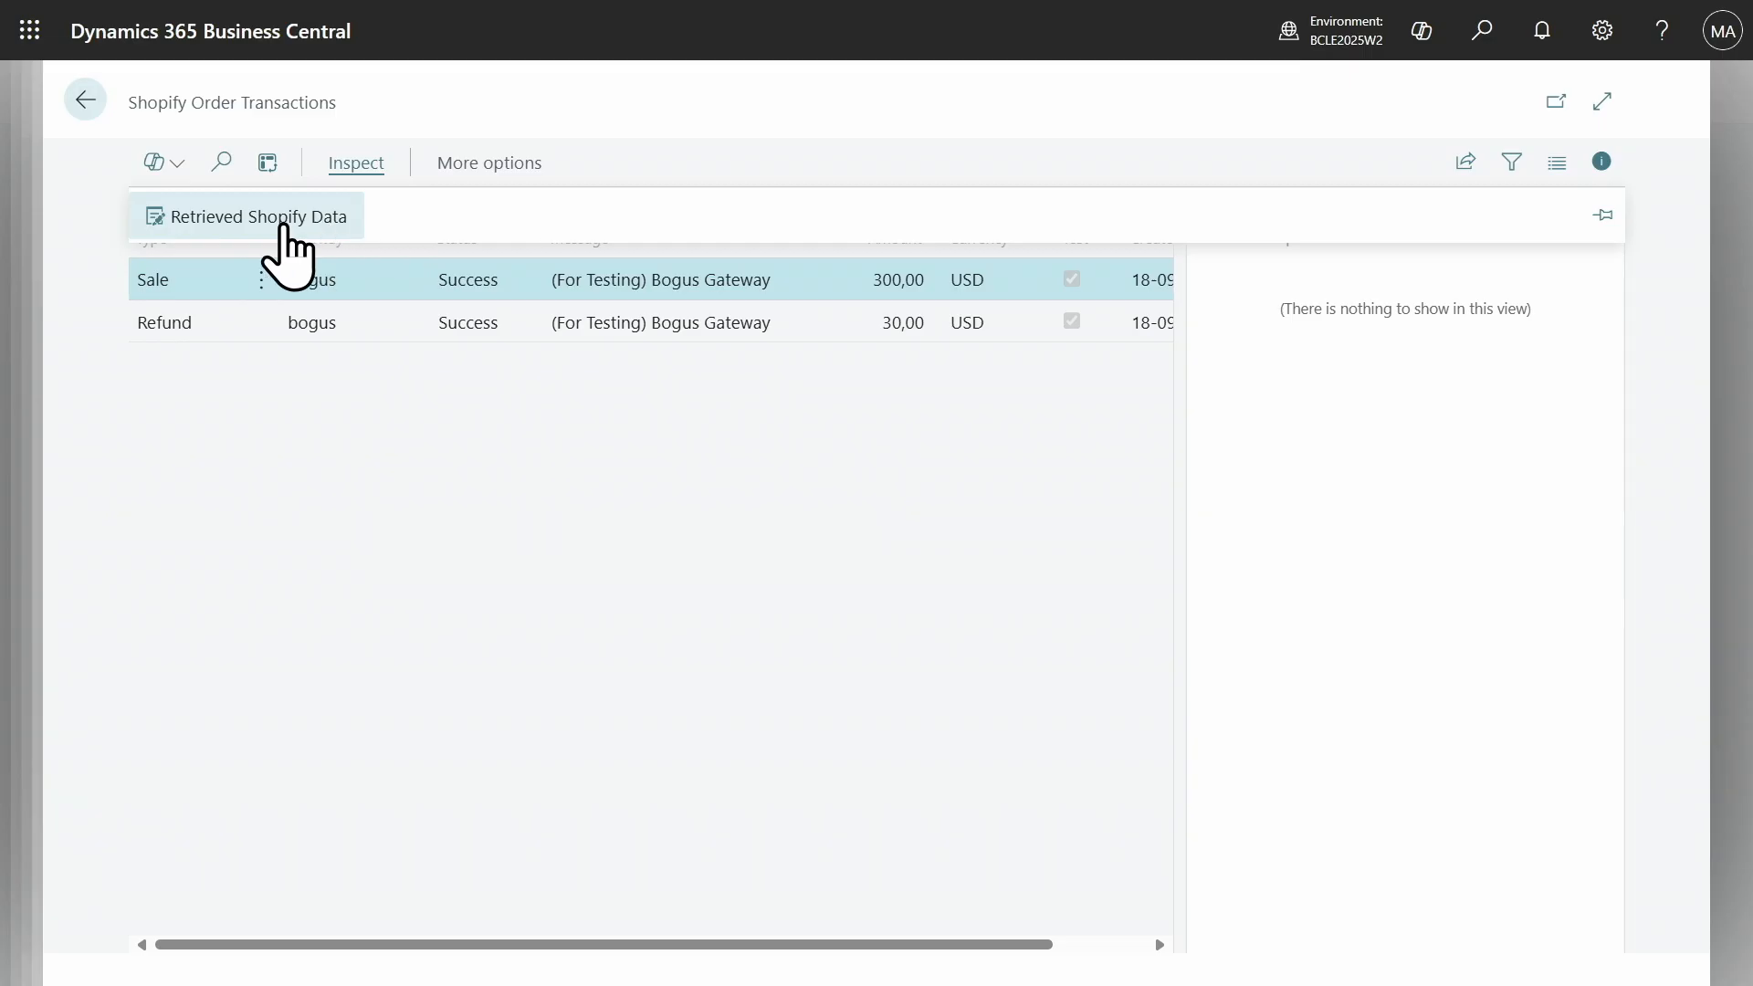
click(281, 221)
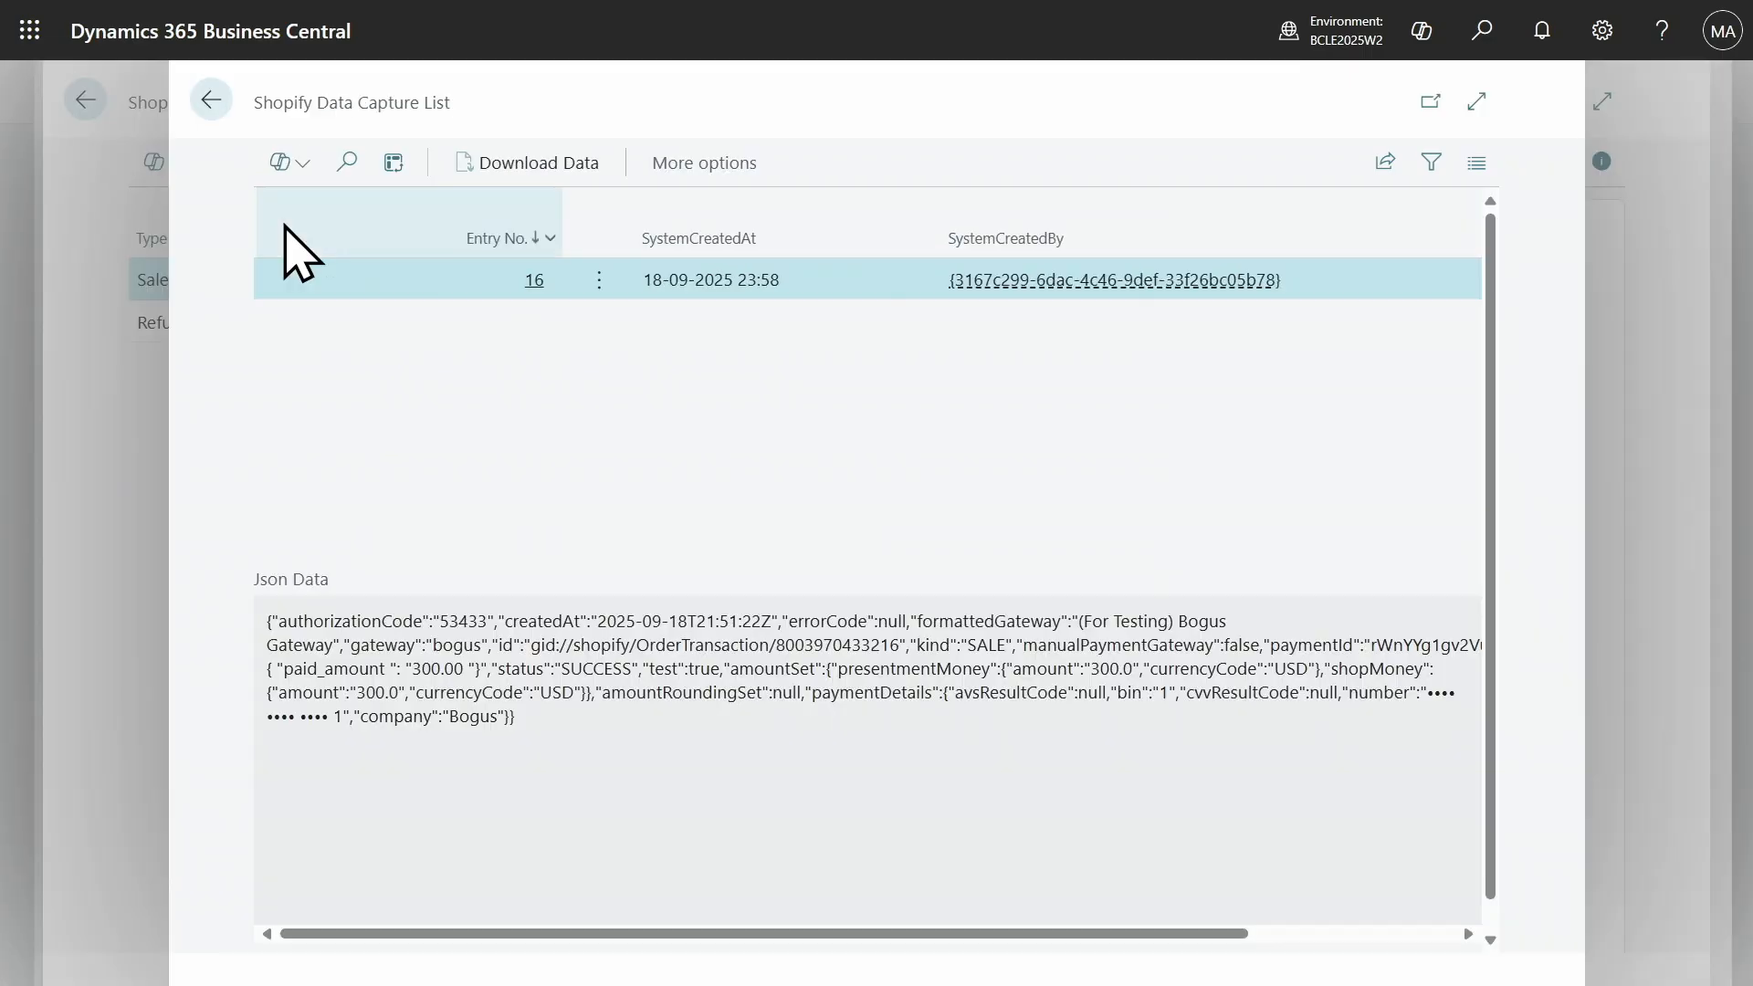
click(211, 100)
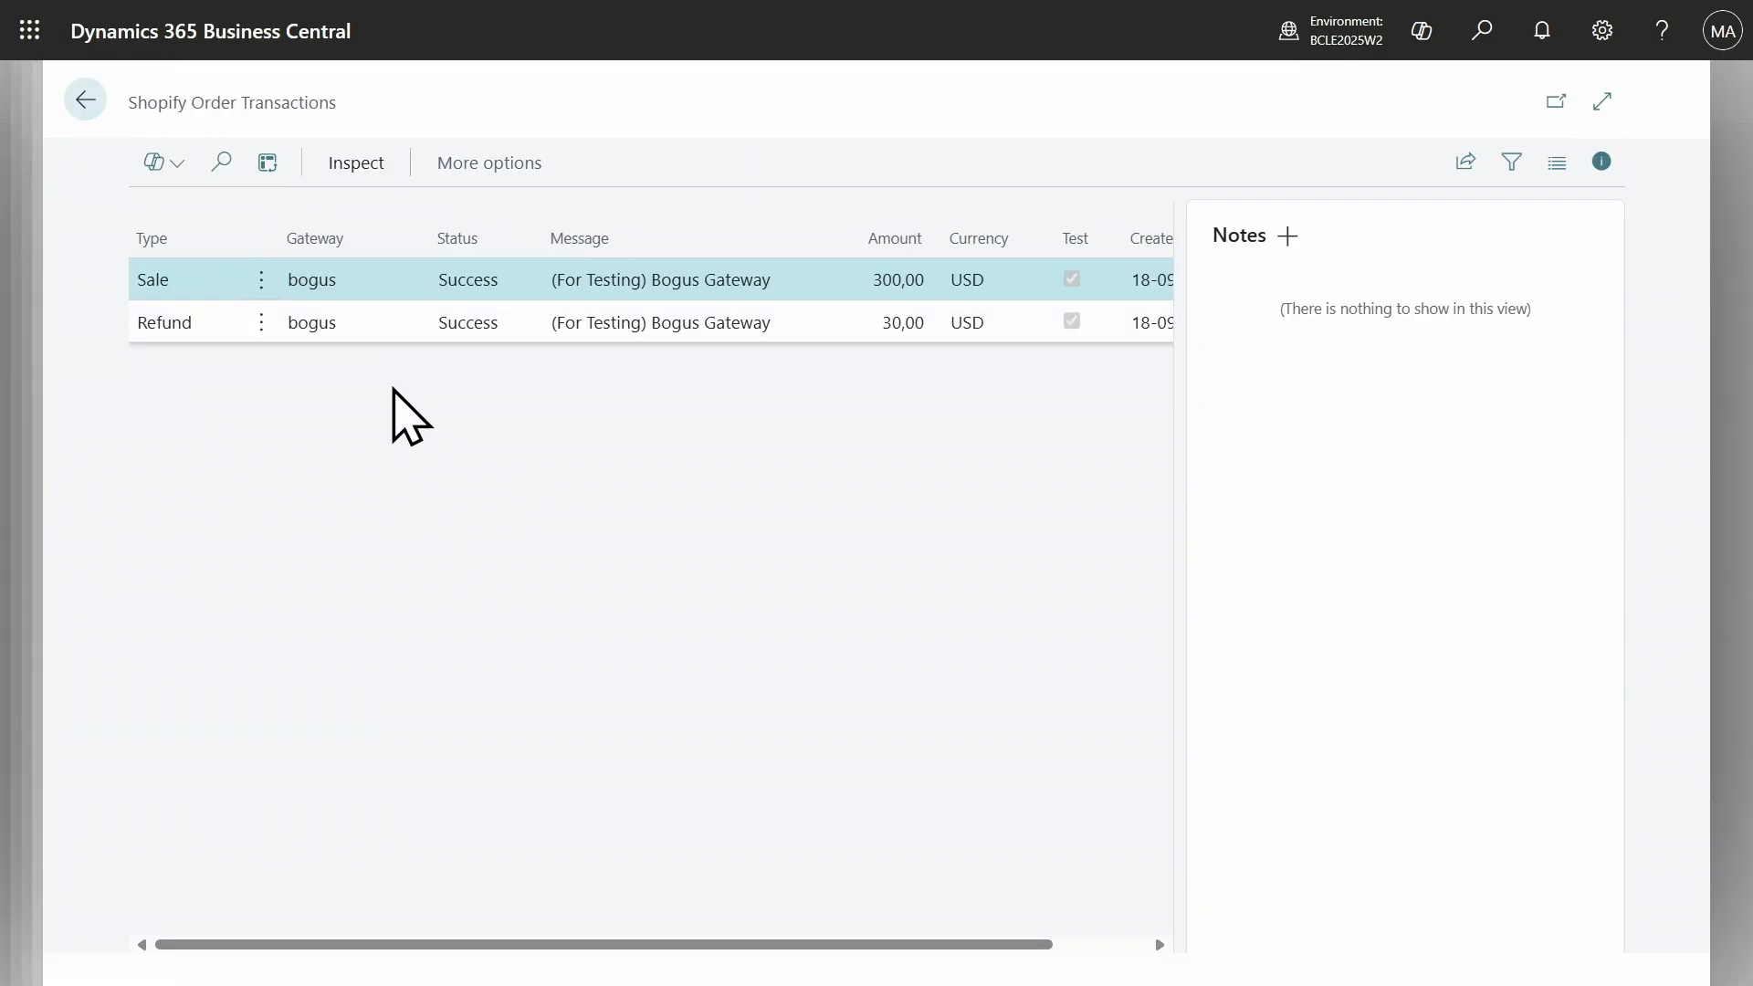
click(85, 101)
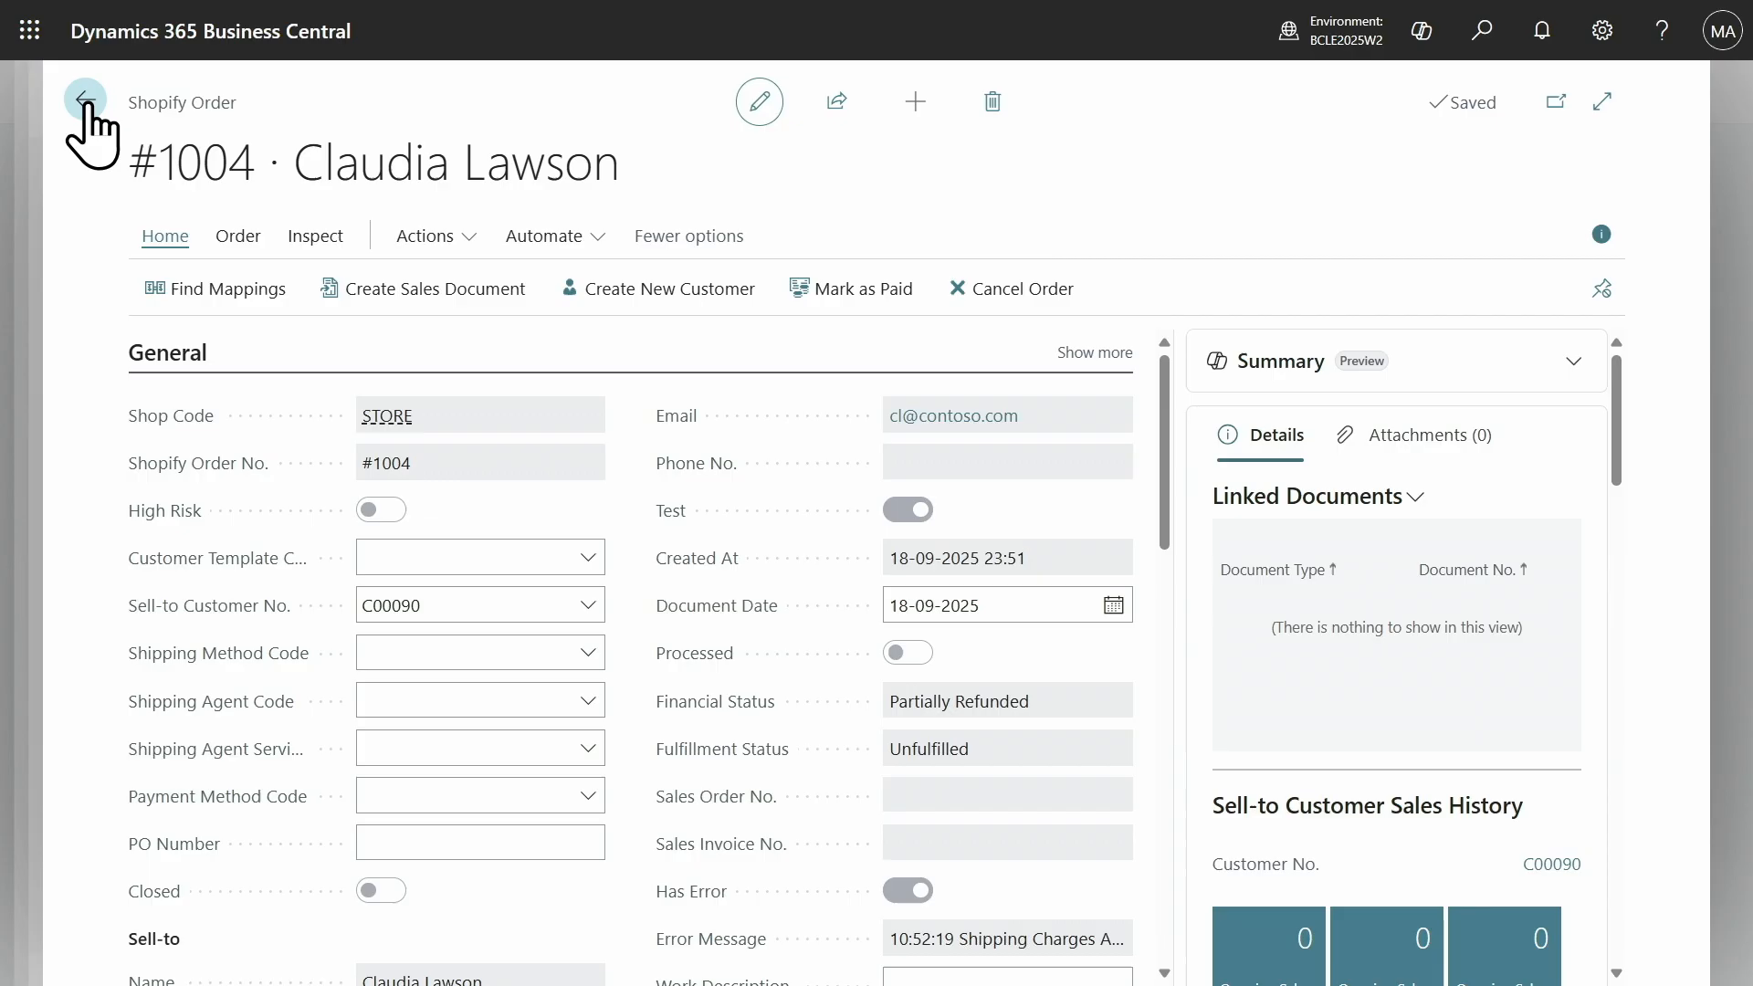
Create a sales document from the Shopify order and compare the Shopify order totals with the sales document totals.
click(363, 294)
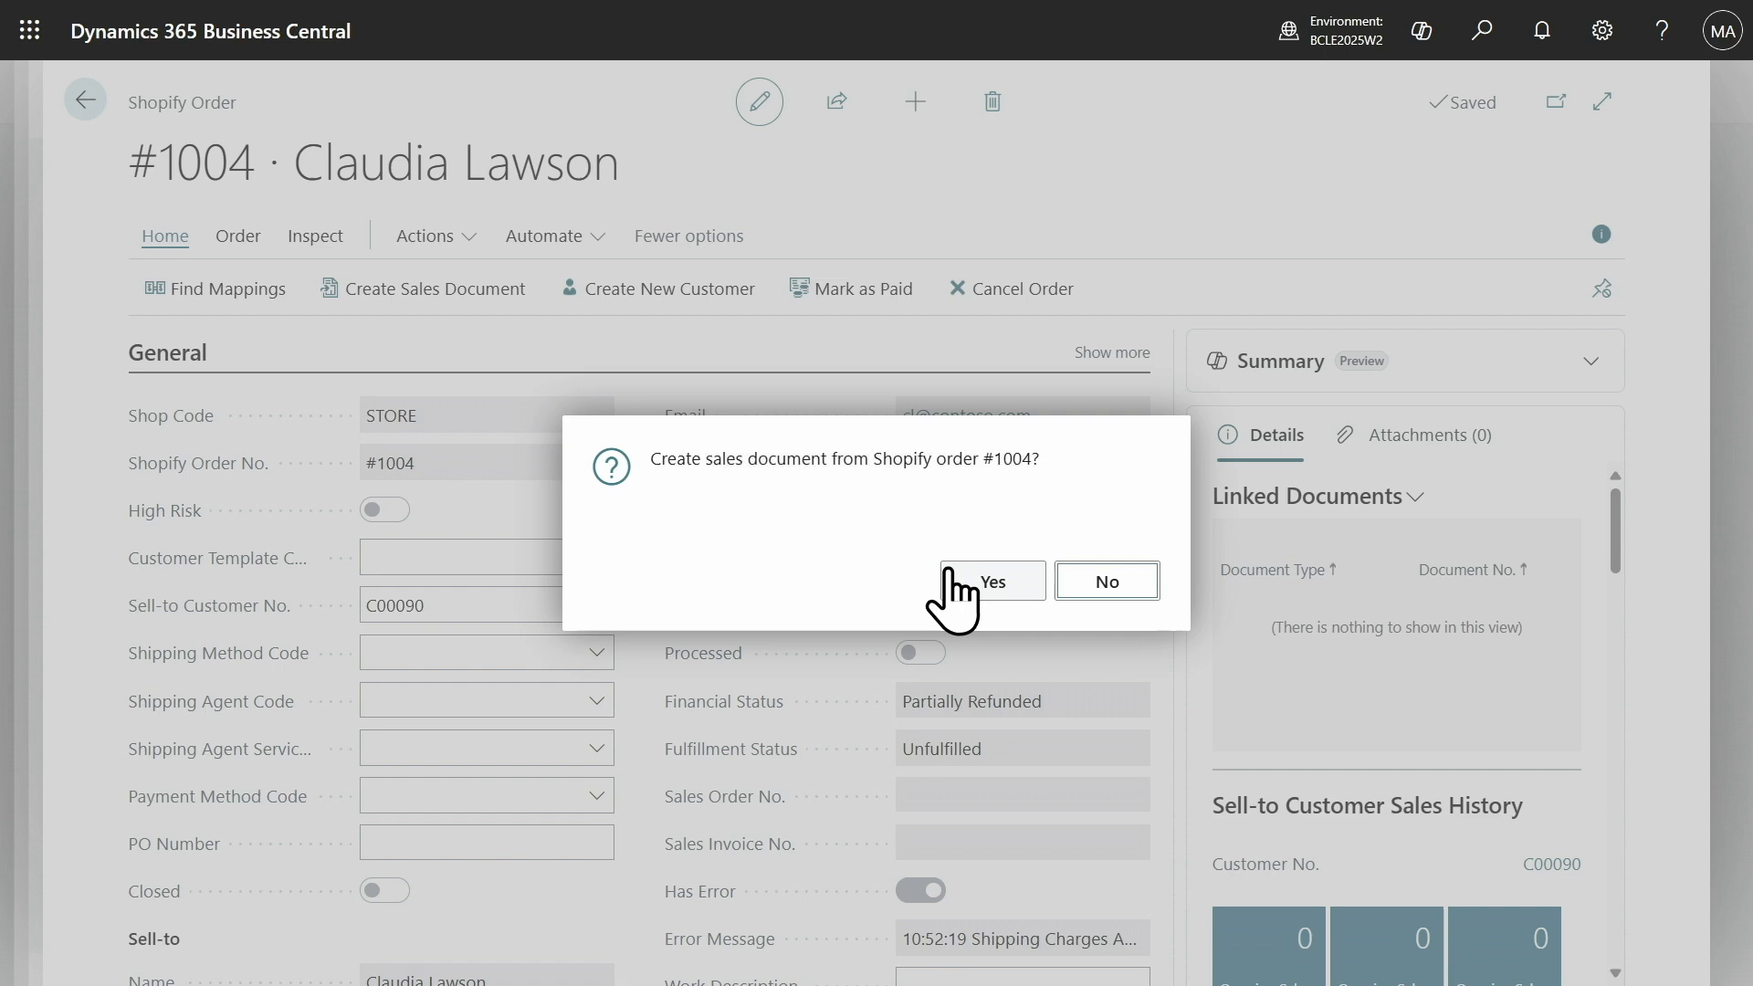
click(967, 575)
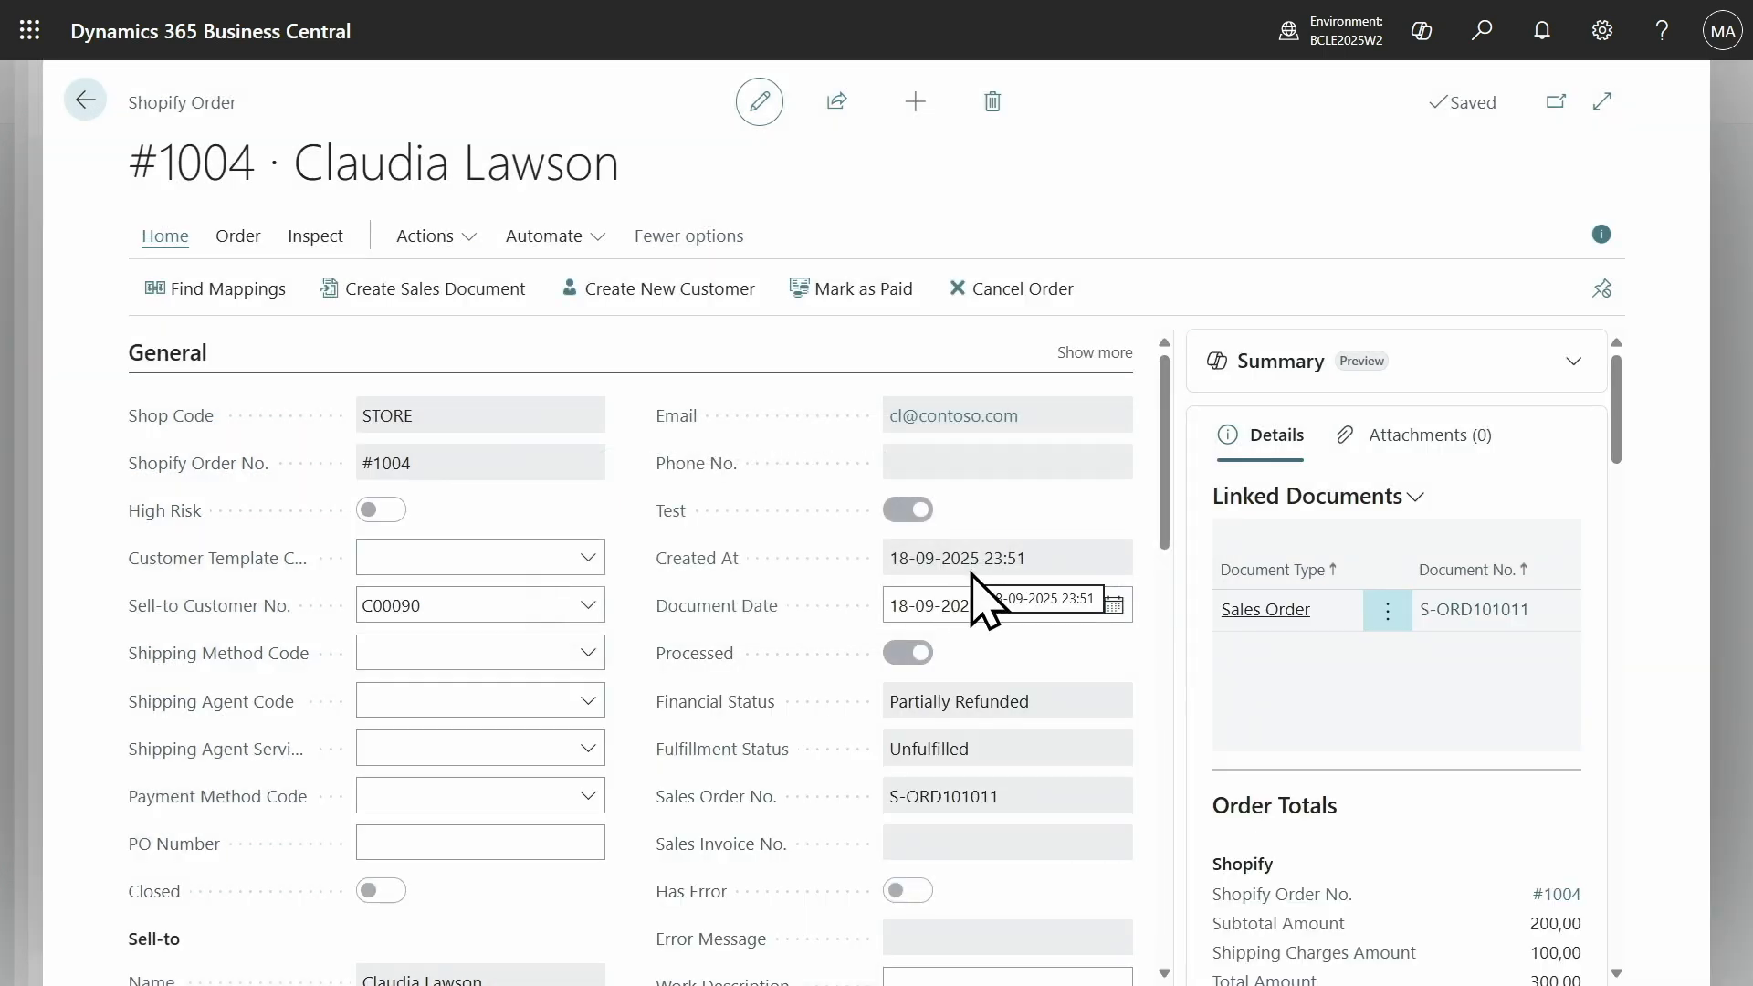
scroll(1475, 621, down, 5)
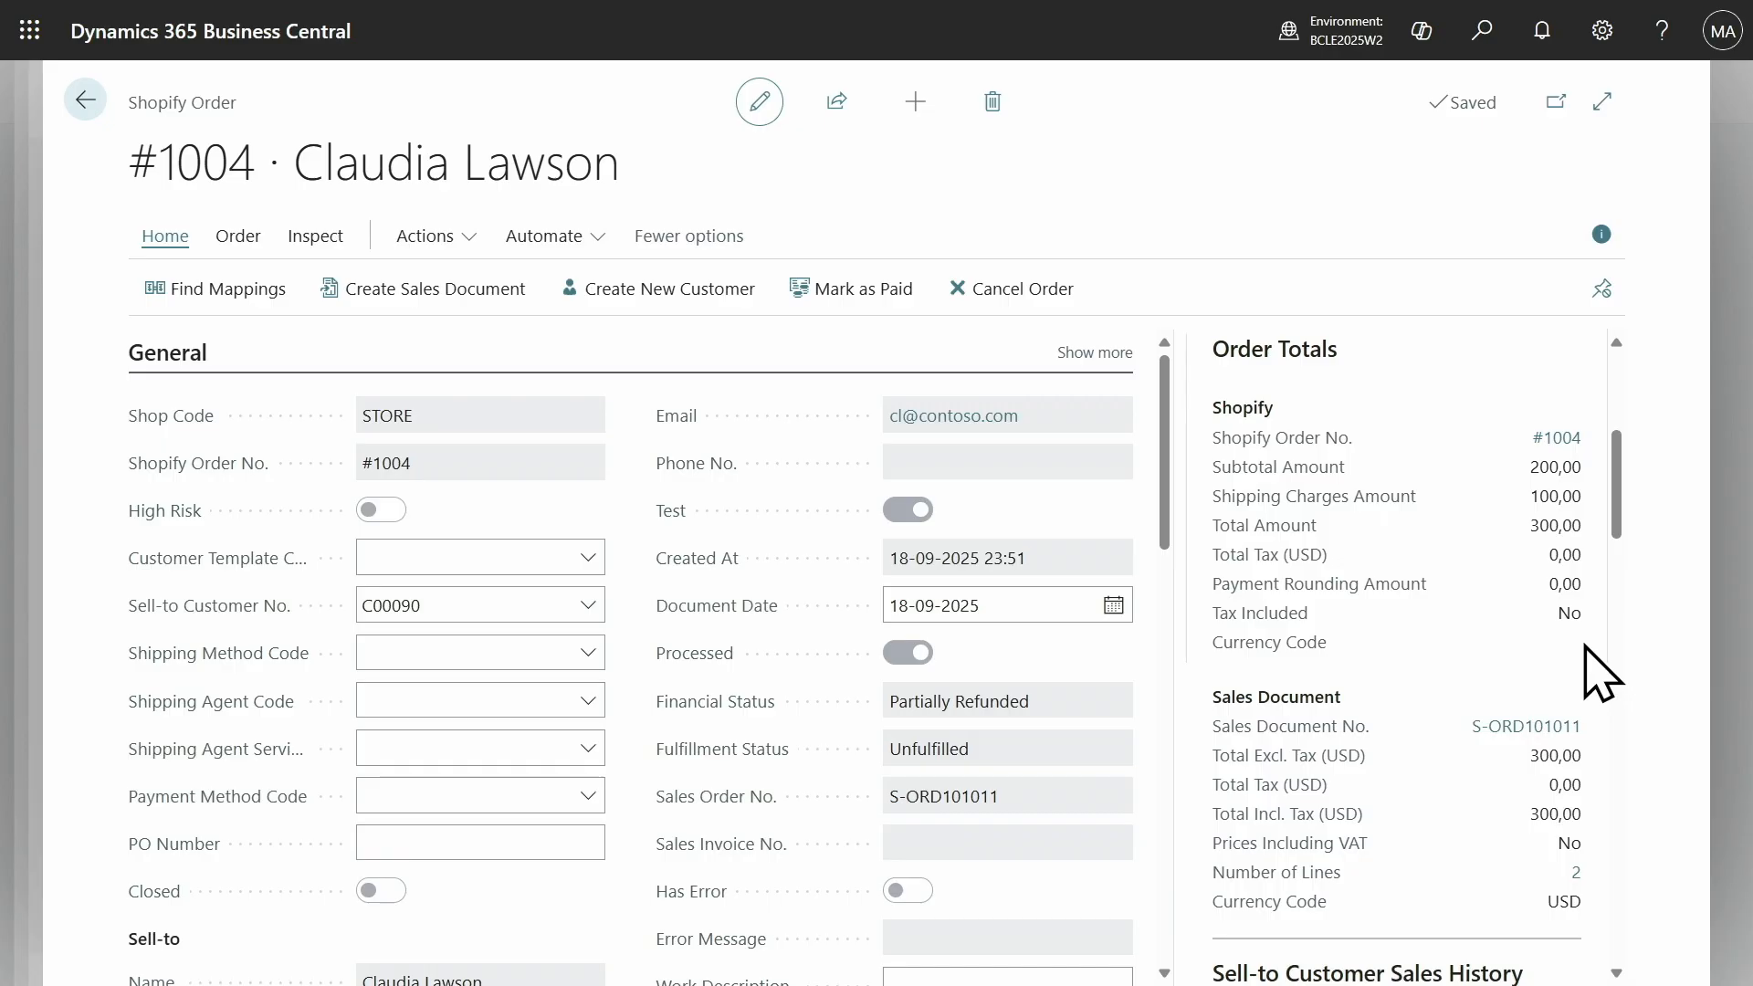
scroll(1549, 648, down, 2)
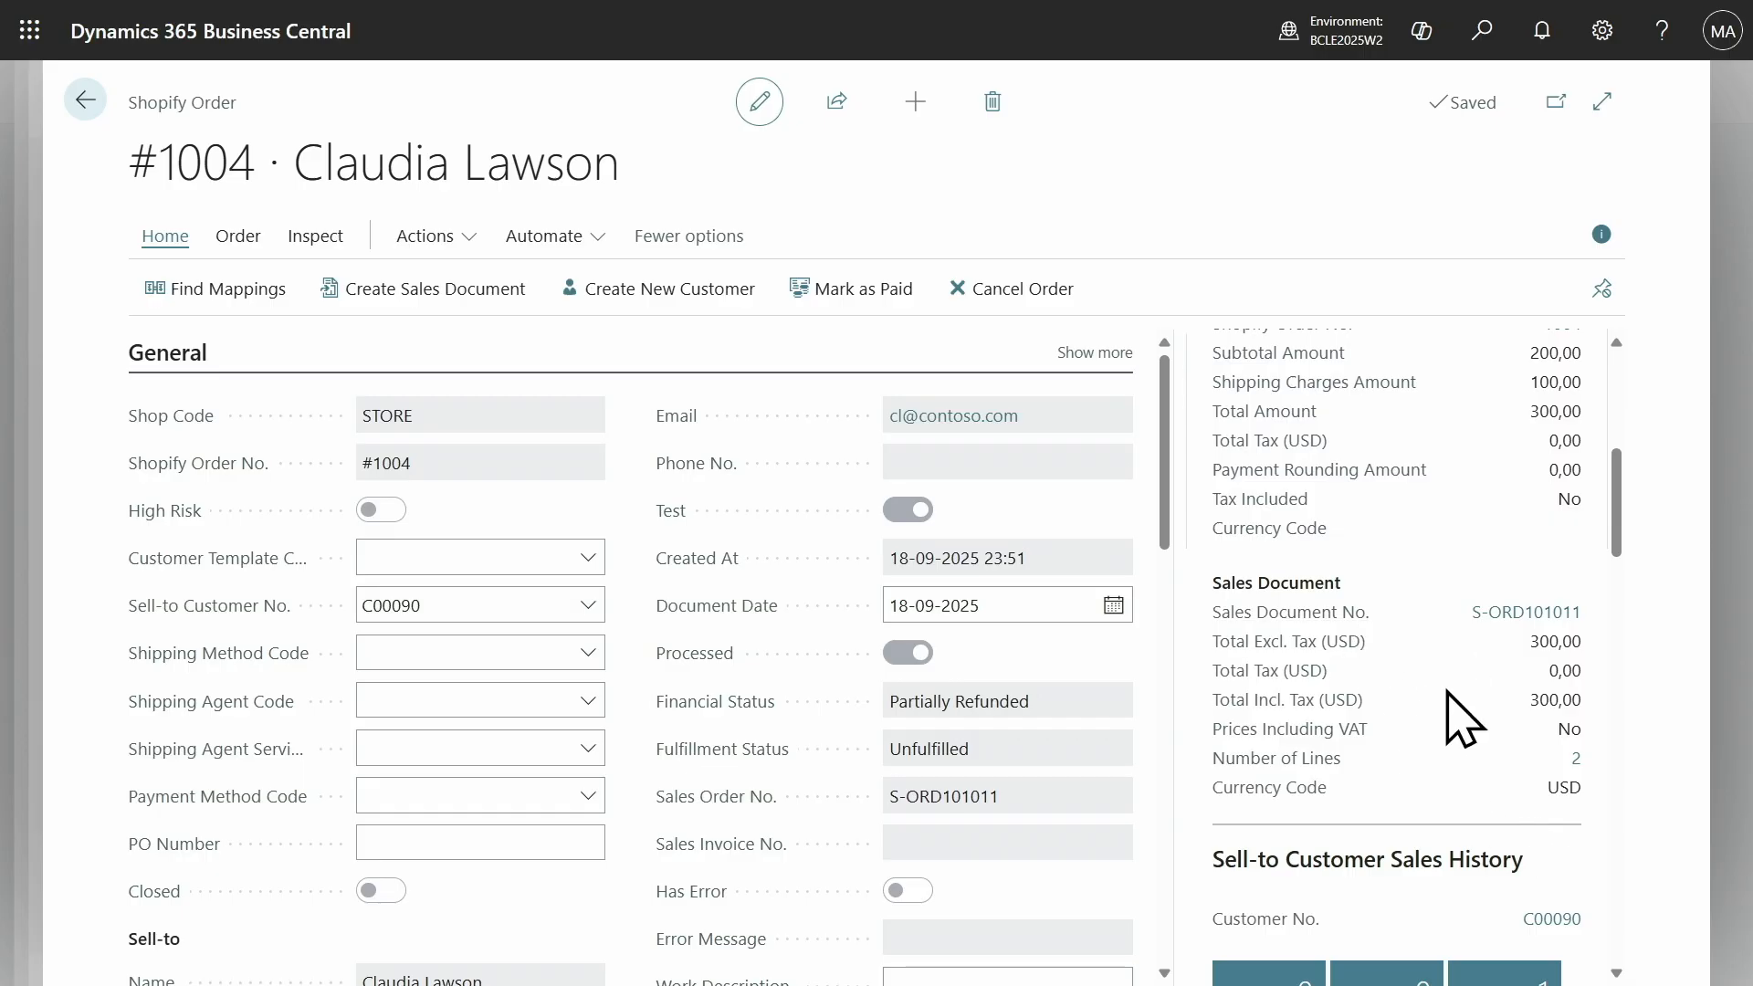
scroll(1484, 804, up, 2)
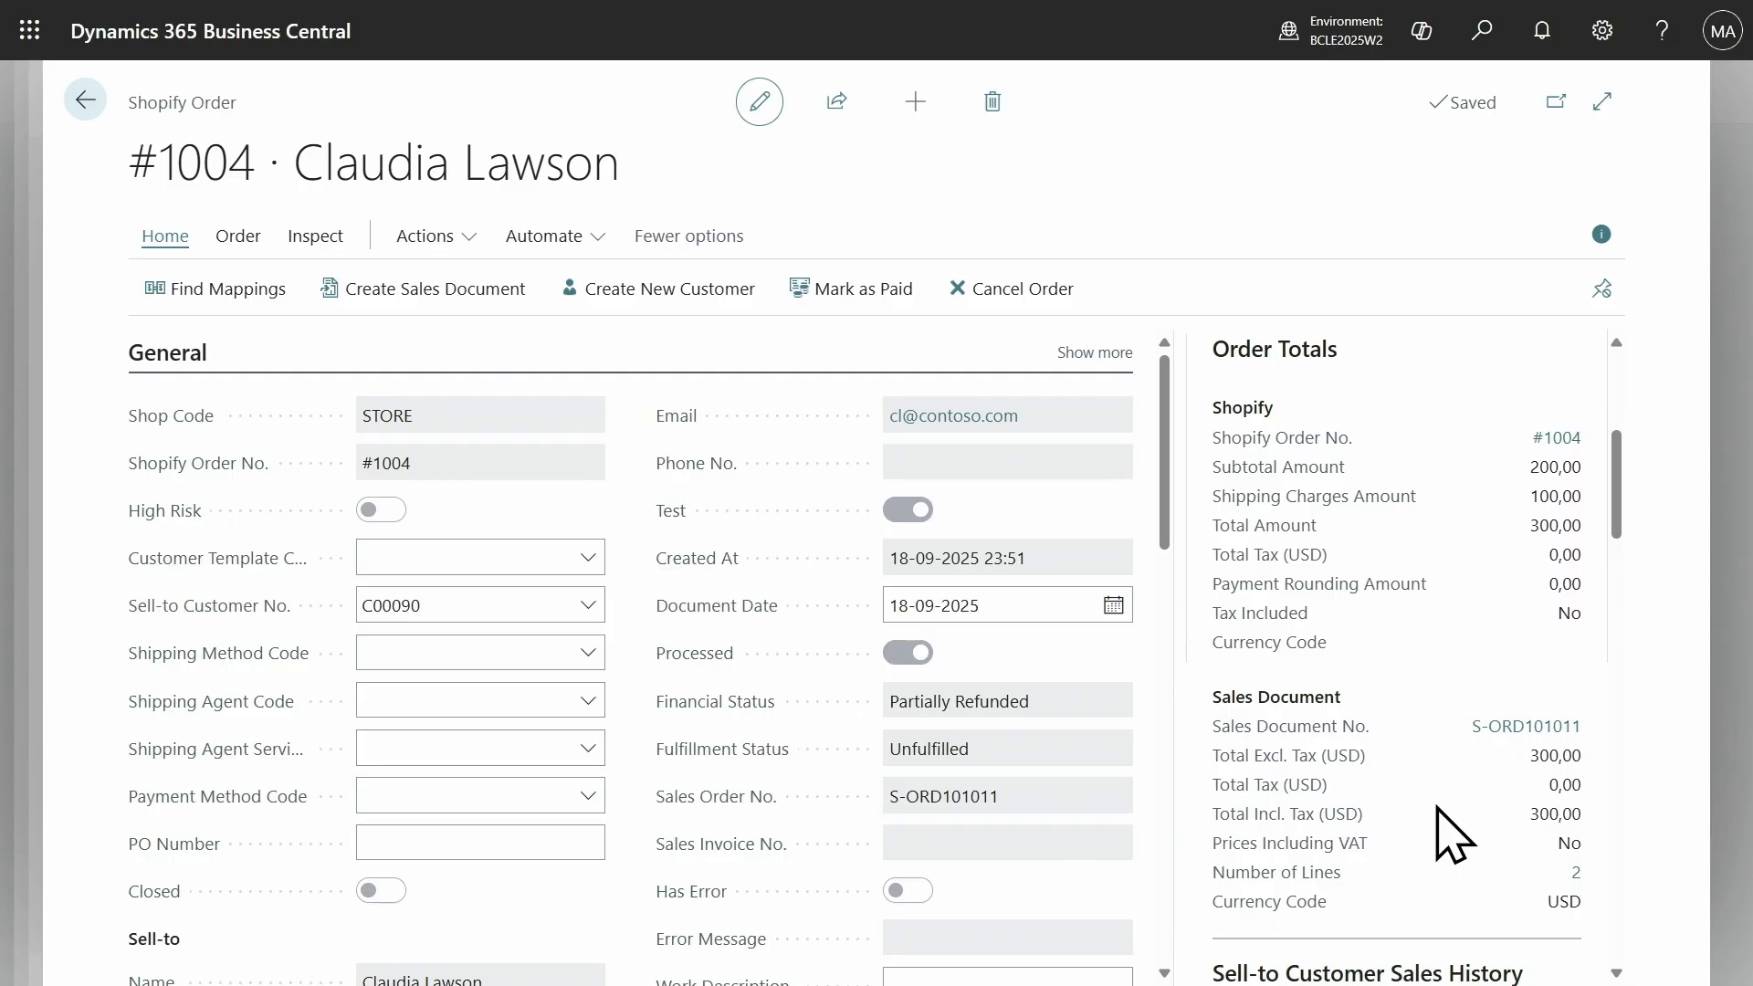
Open the linked sales order and archive the document without opening the archived version.
click(1502, 726)
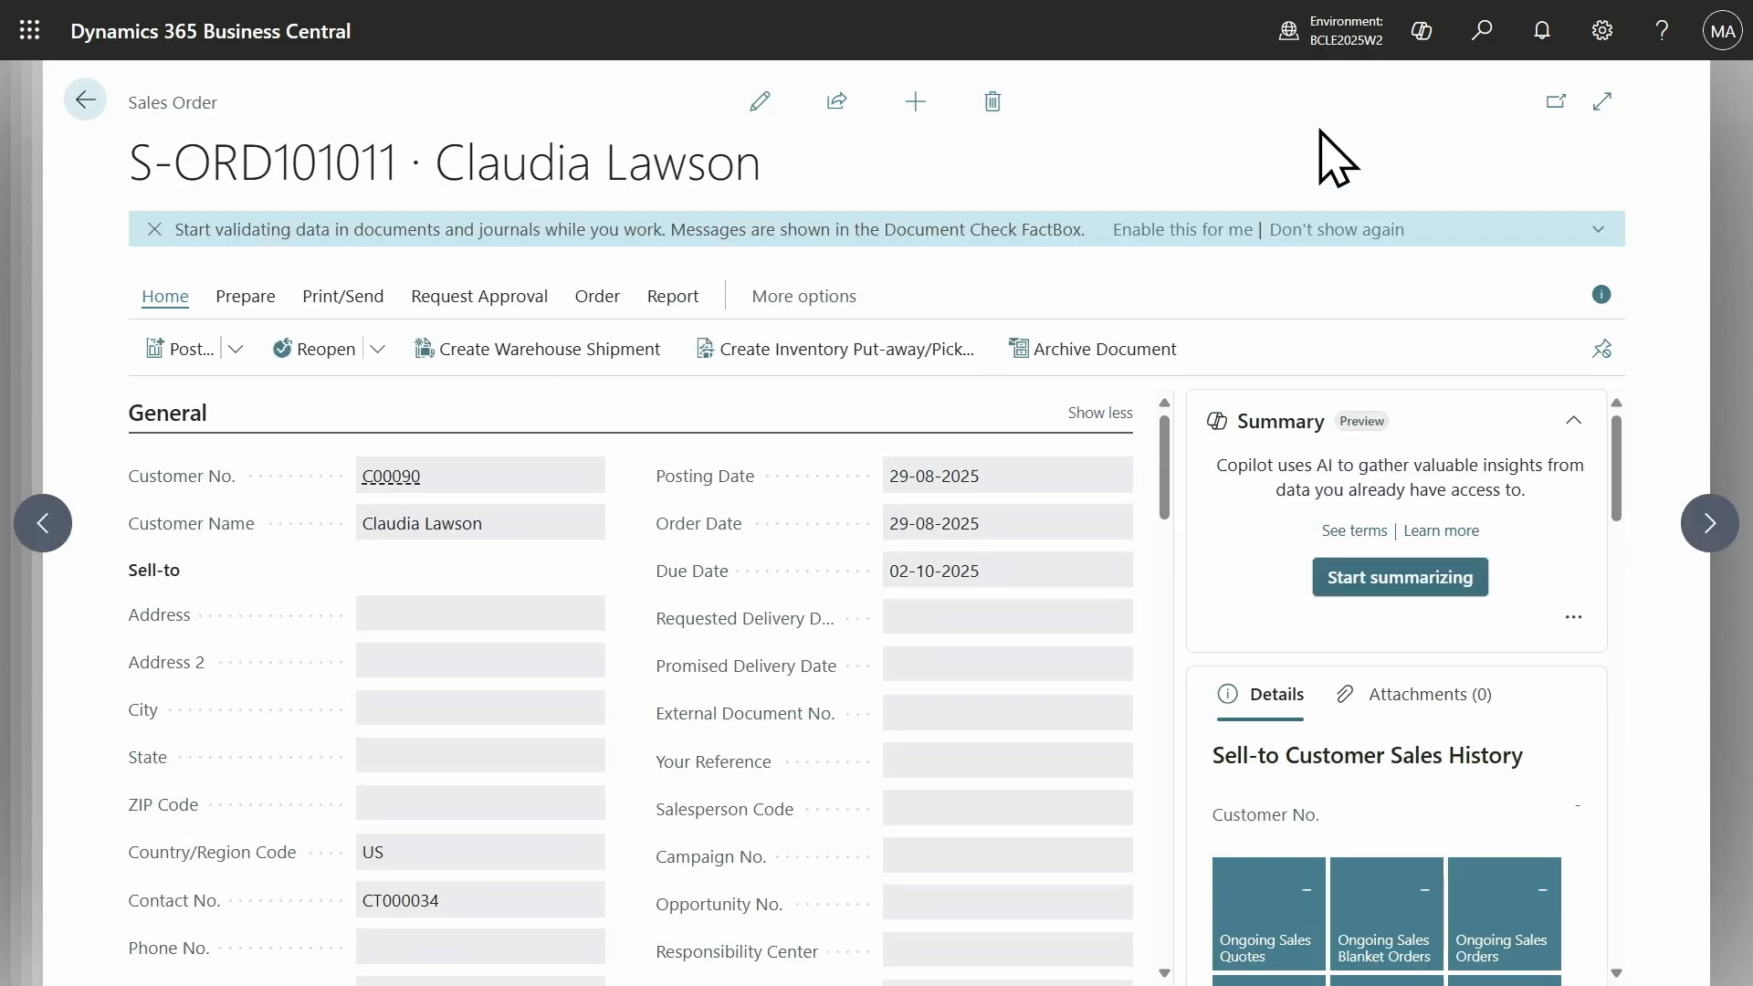
click(1479, 53)
text(arch)
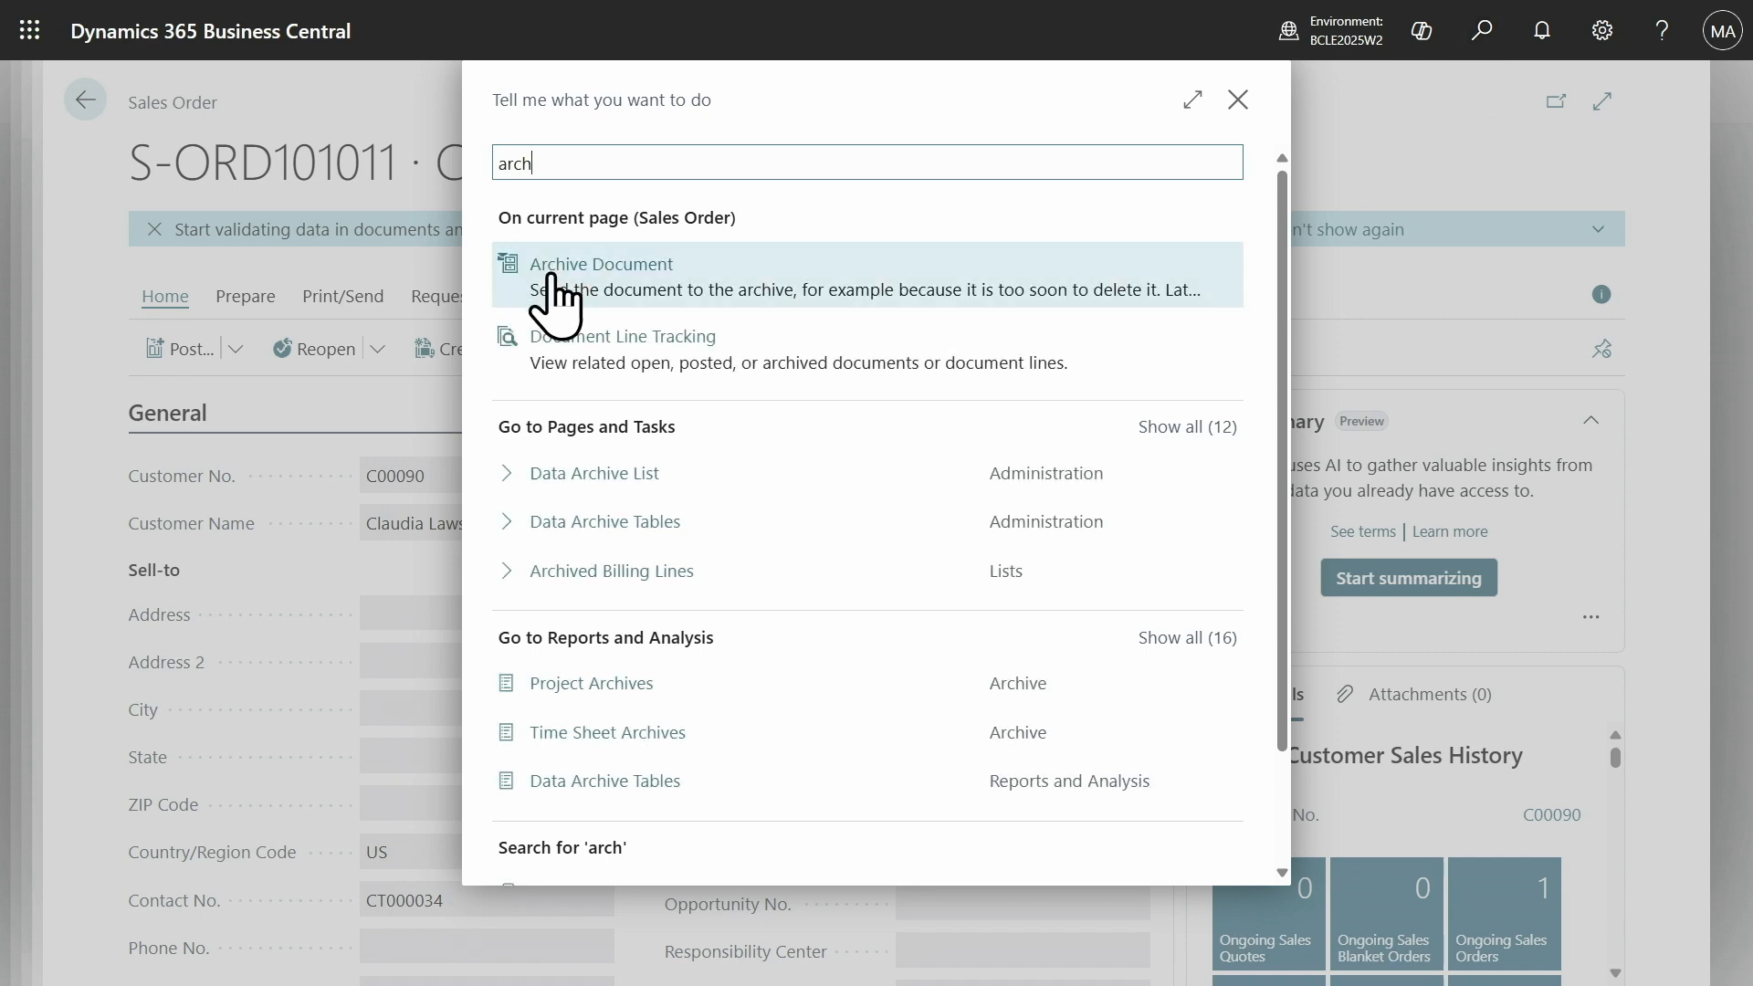
click(593, 274)
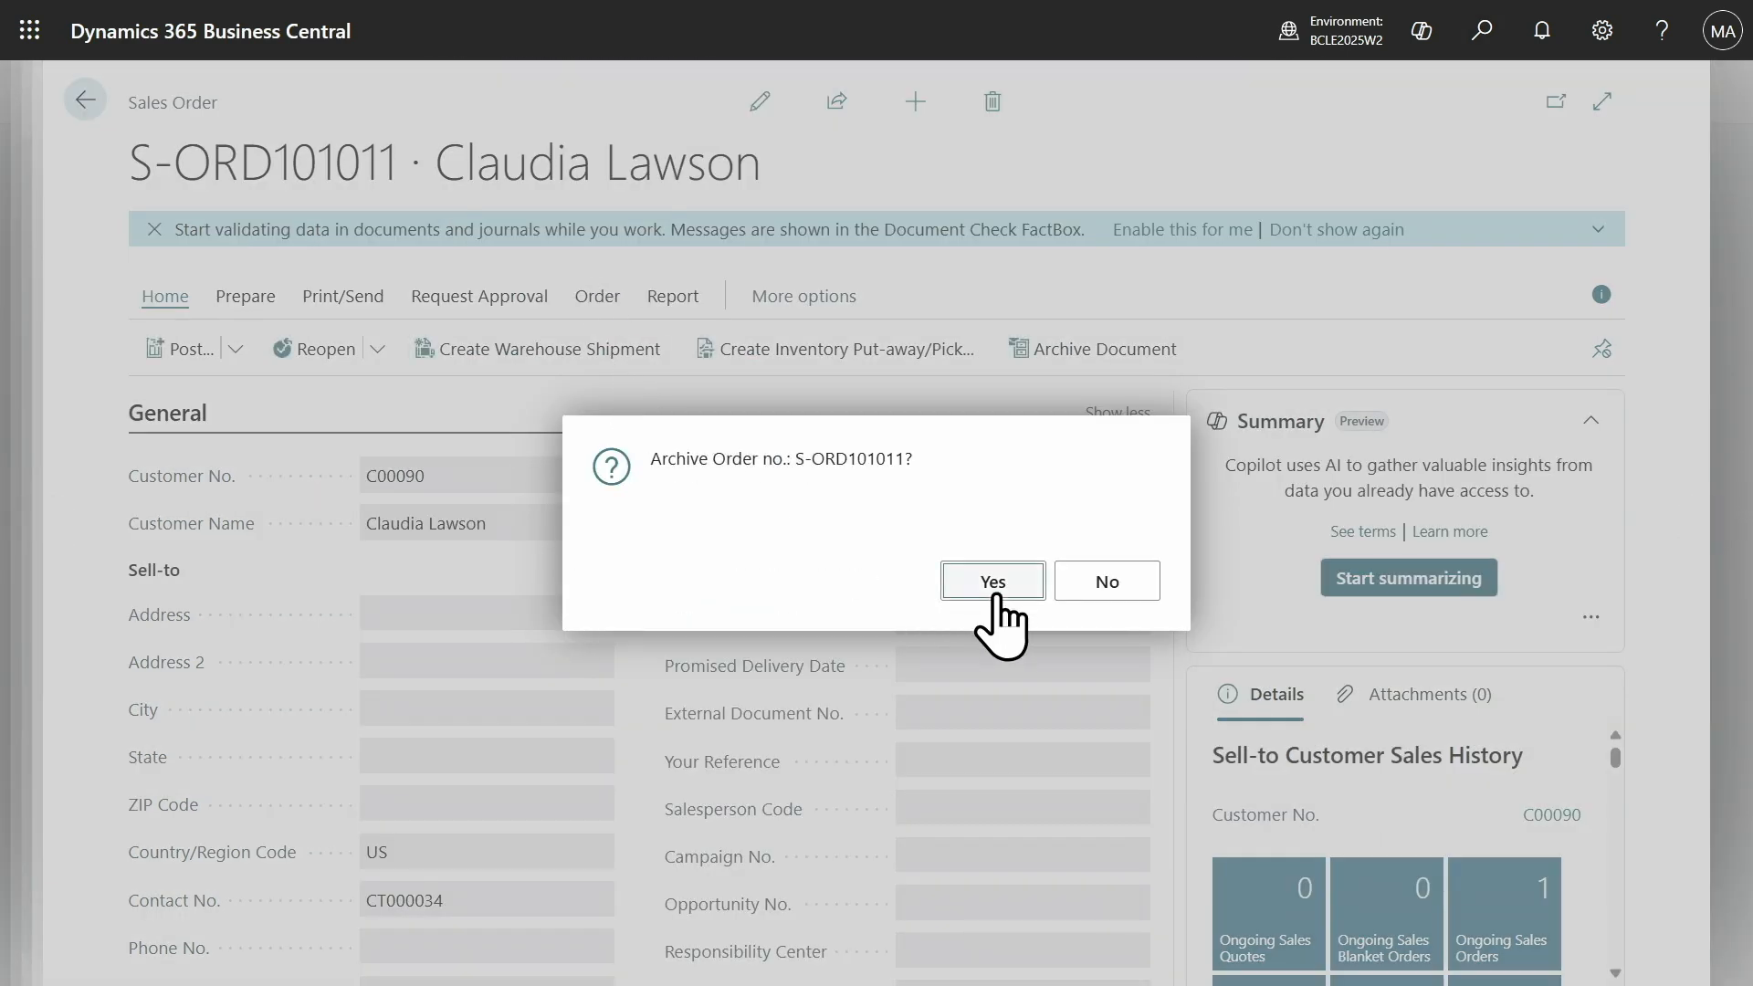
click(993, 584)
click(1118, 589)
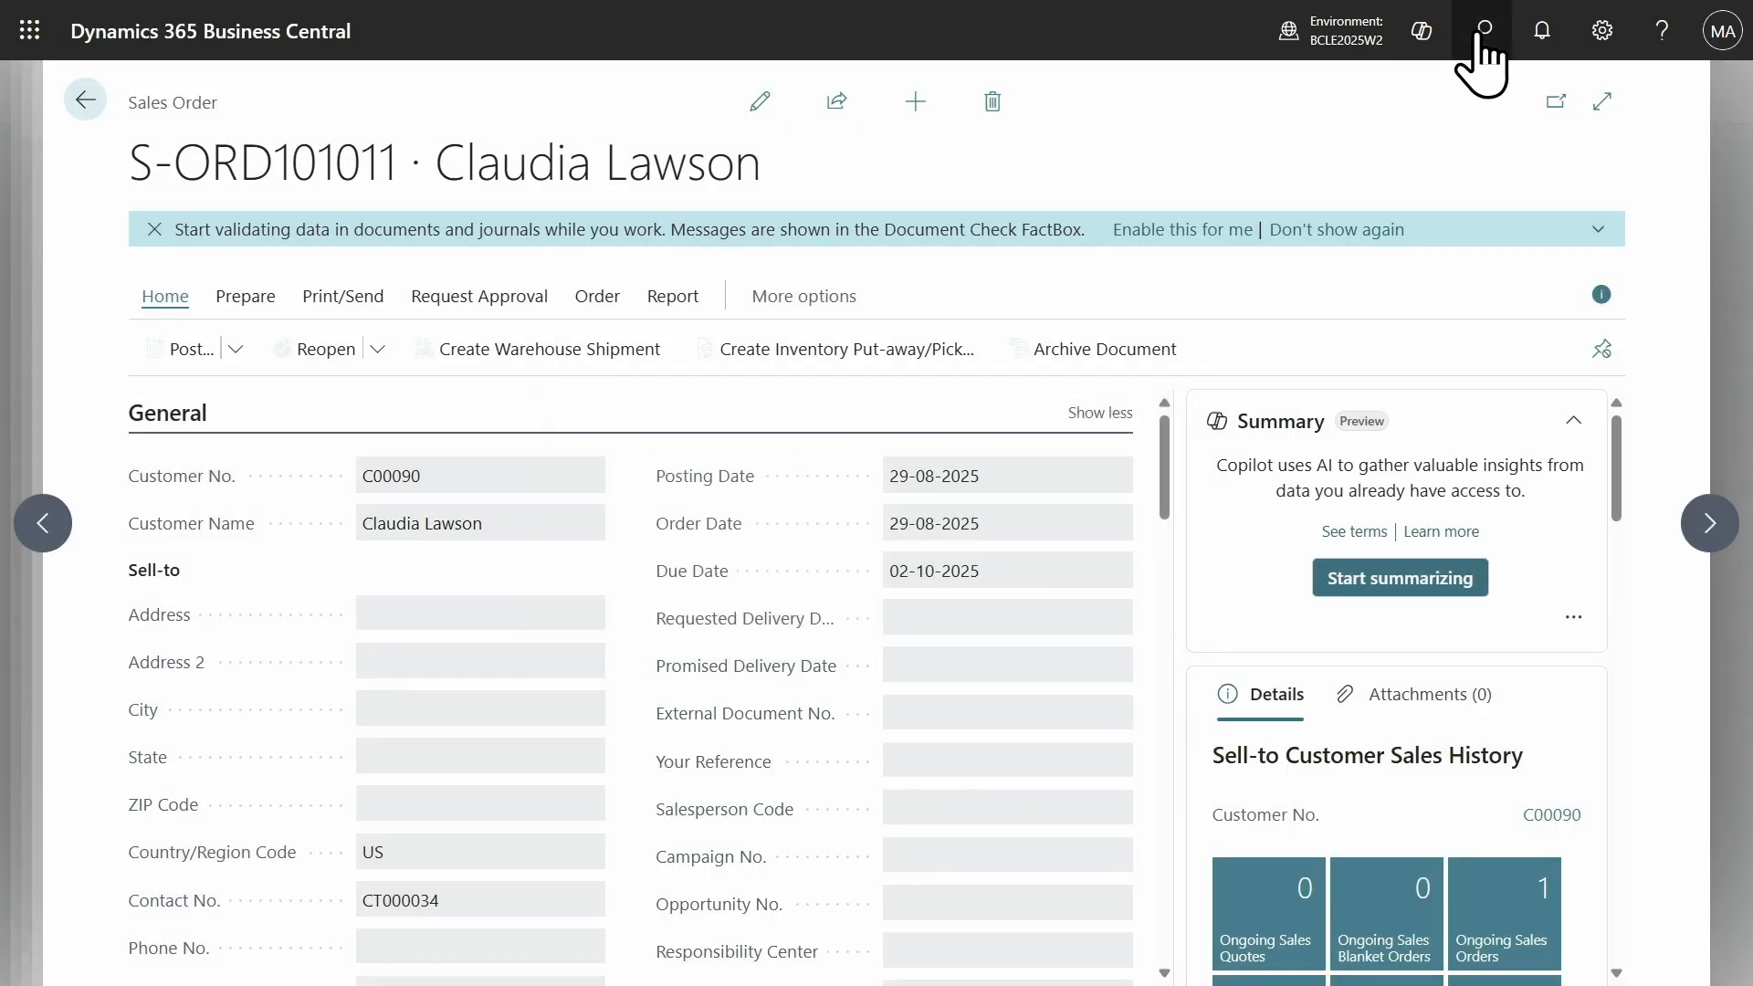
Find and open the Sales Order Archives list.
click(1485, 31)
text(rchi)
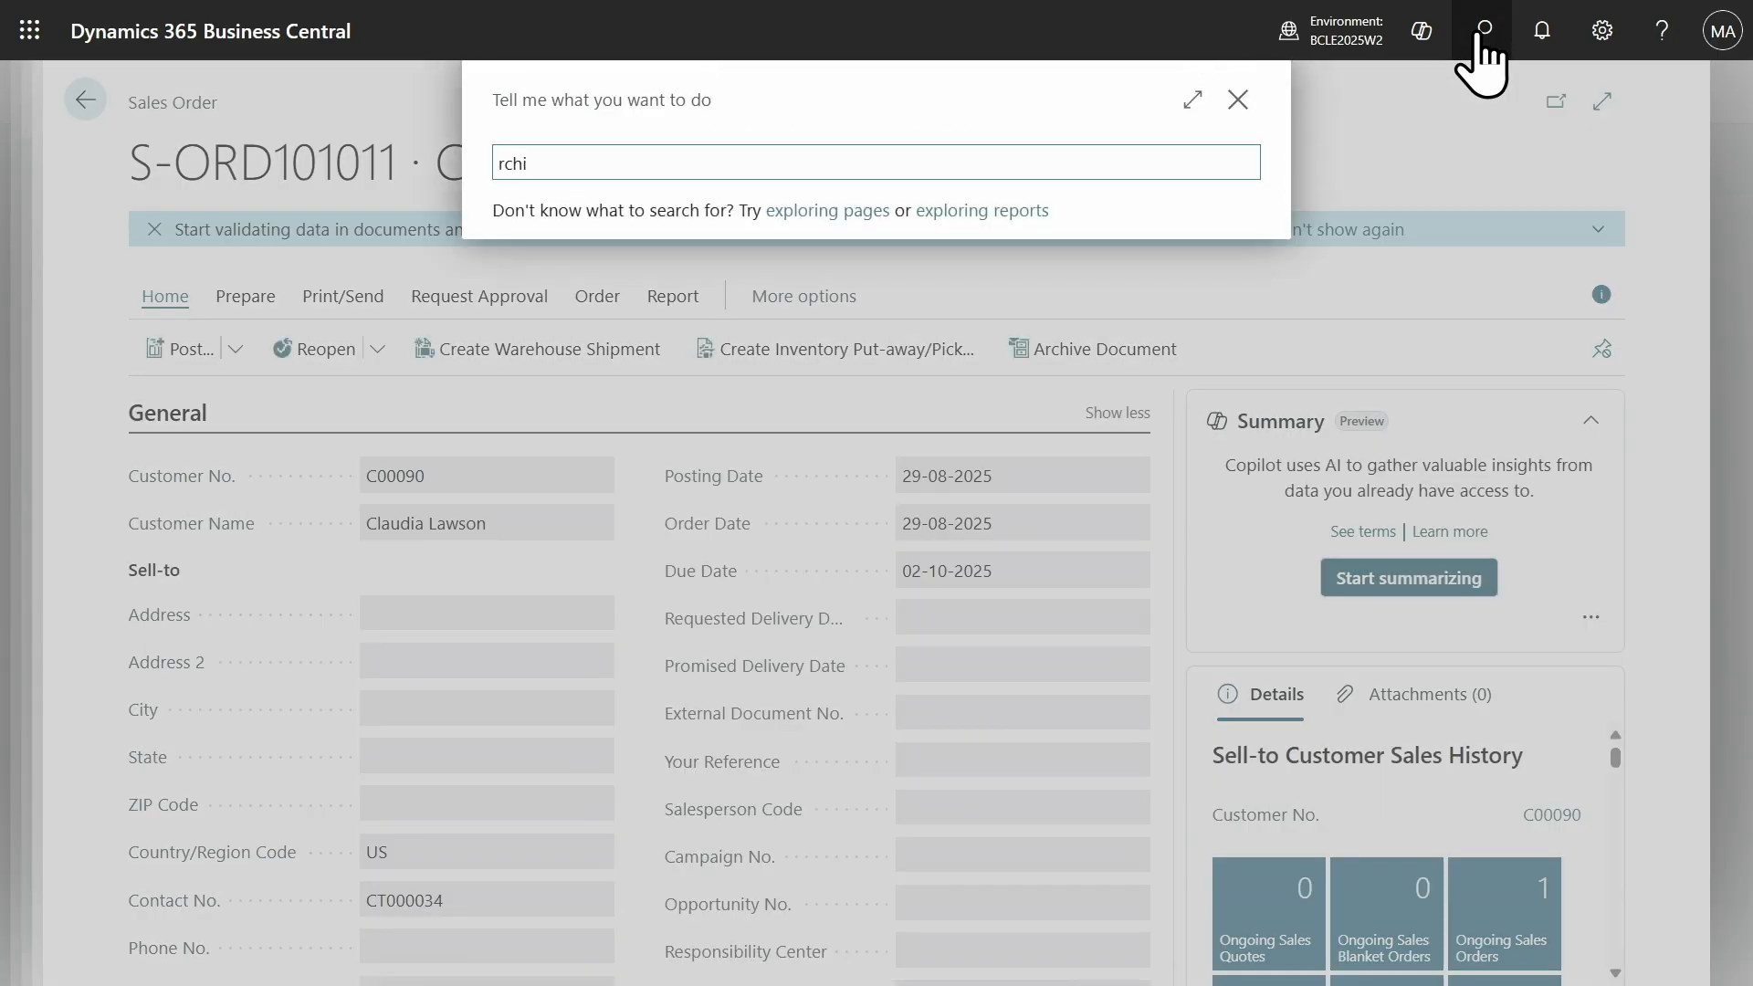
text( sales)
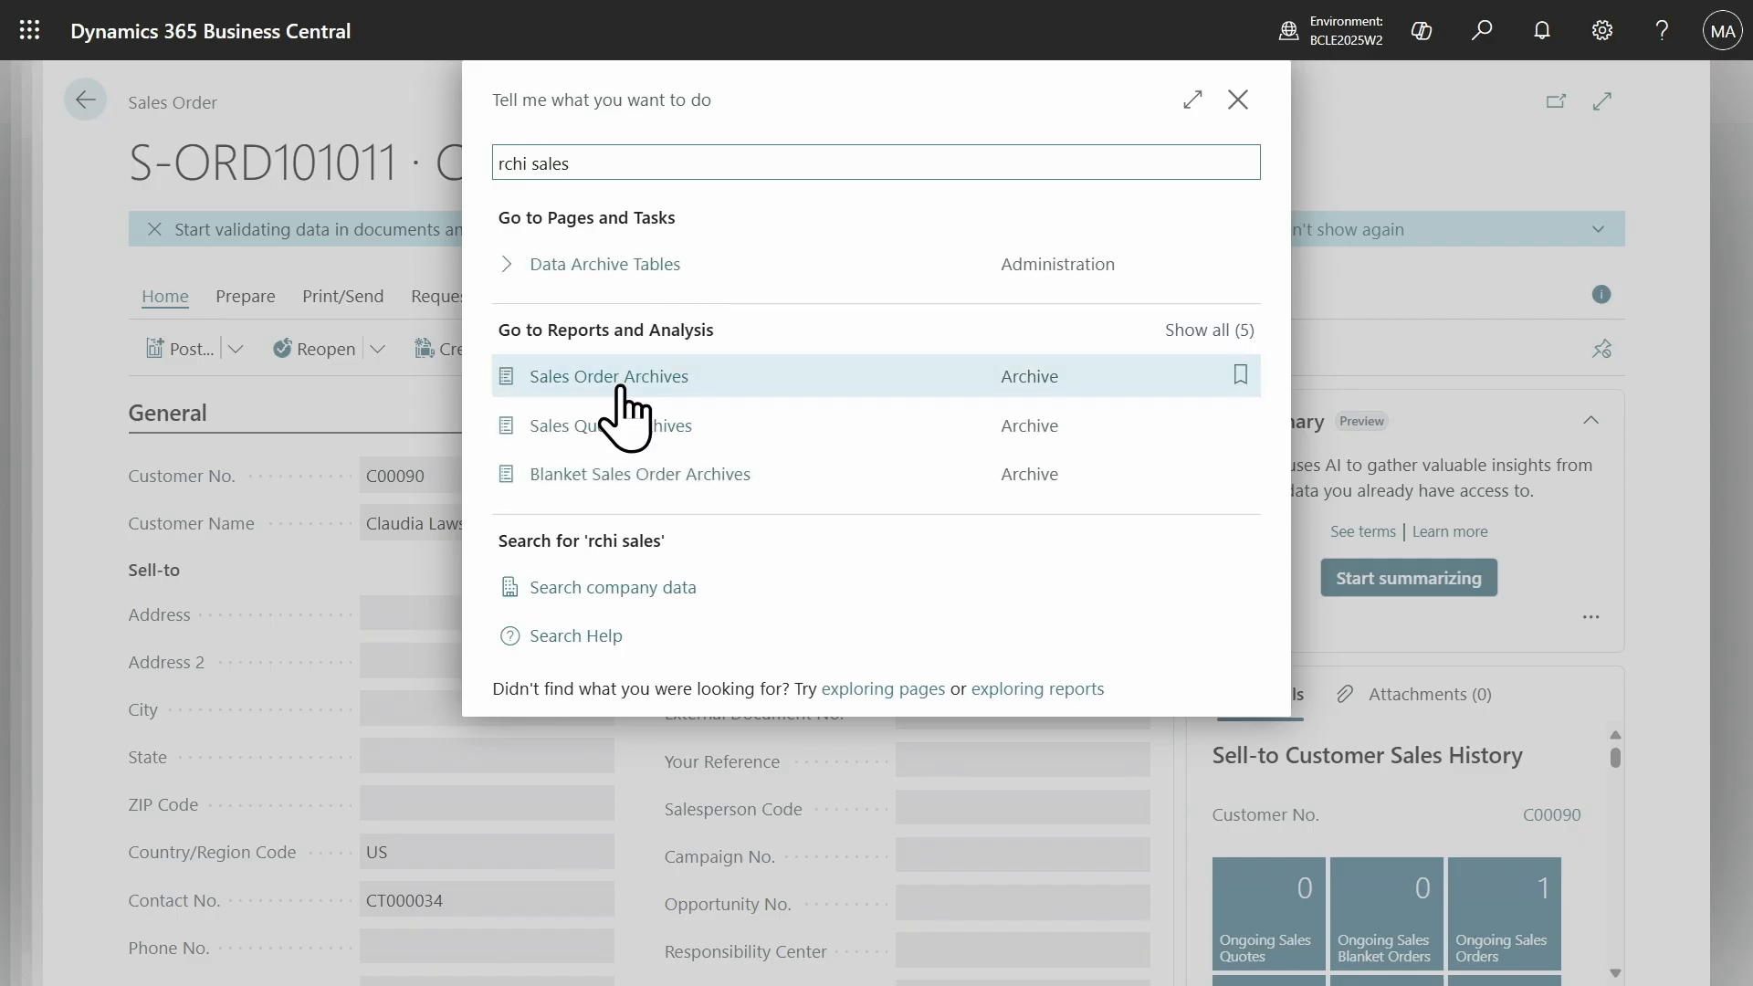
click(620, 388)
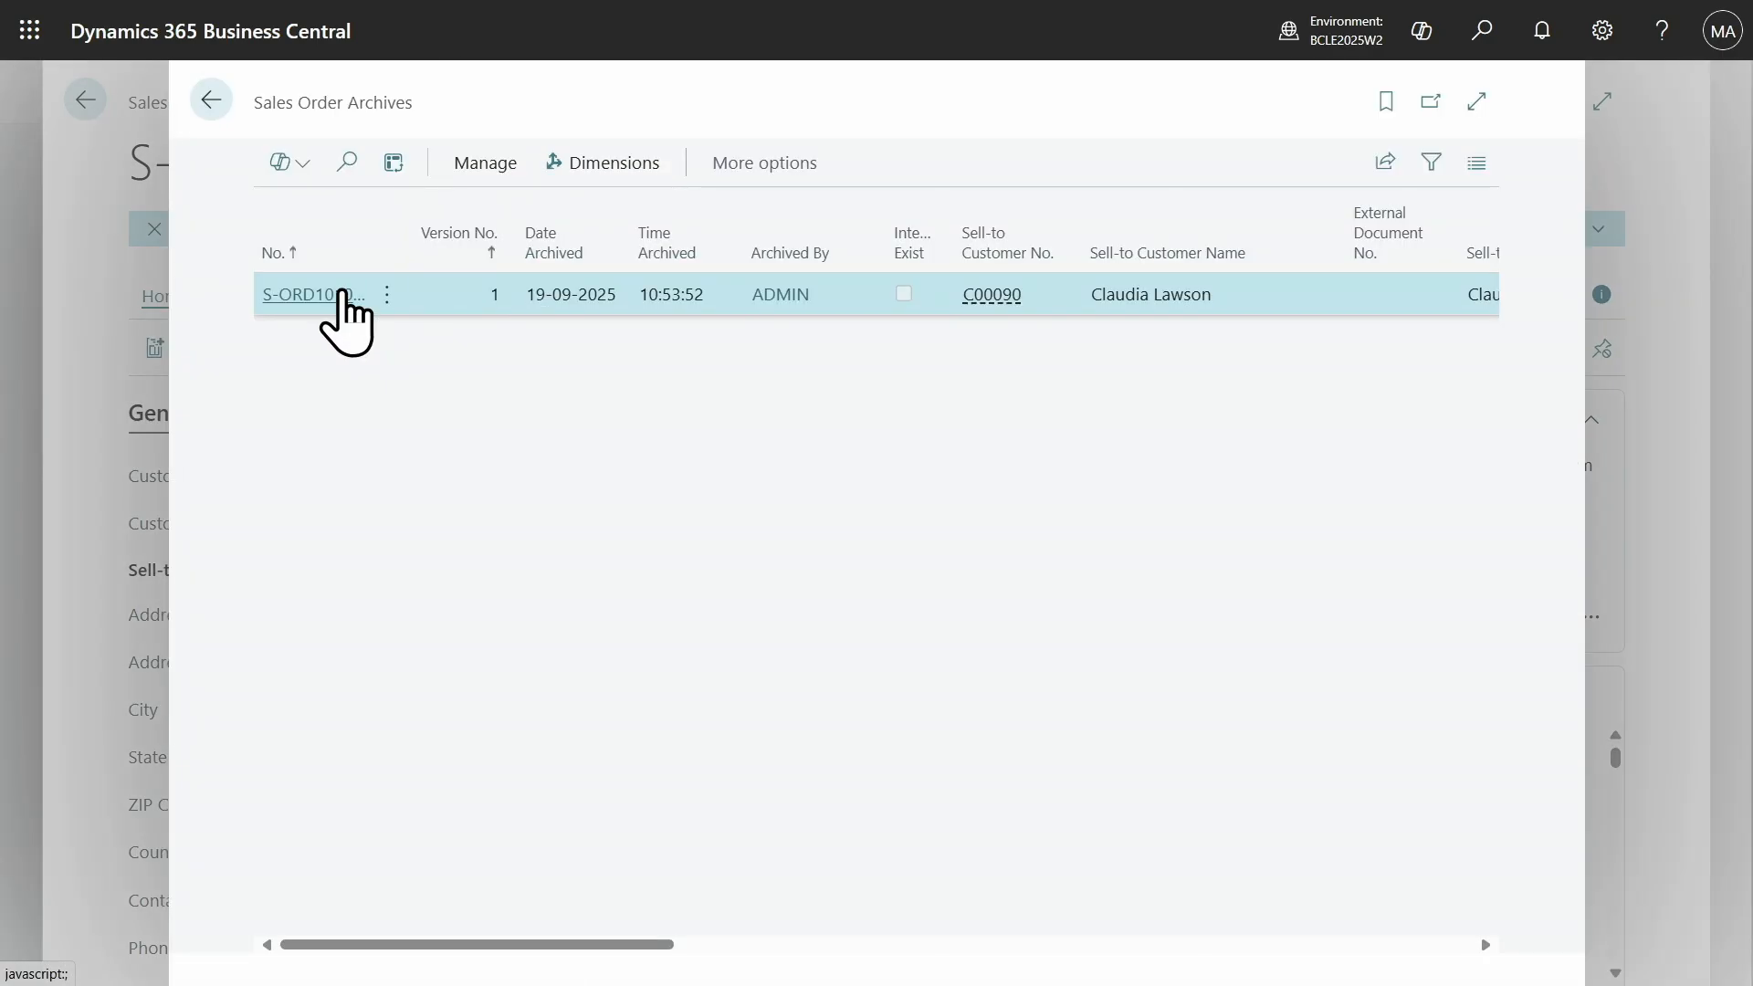
Inspect the archived sales header with Page Inspection, filtering its table fields on "shop".
key(ctrl+alt+F1)
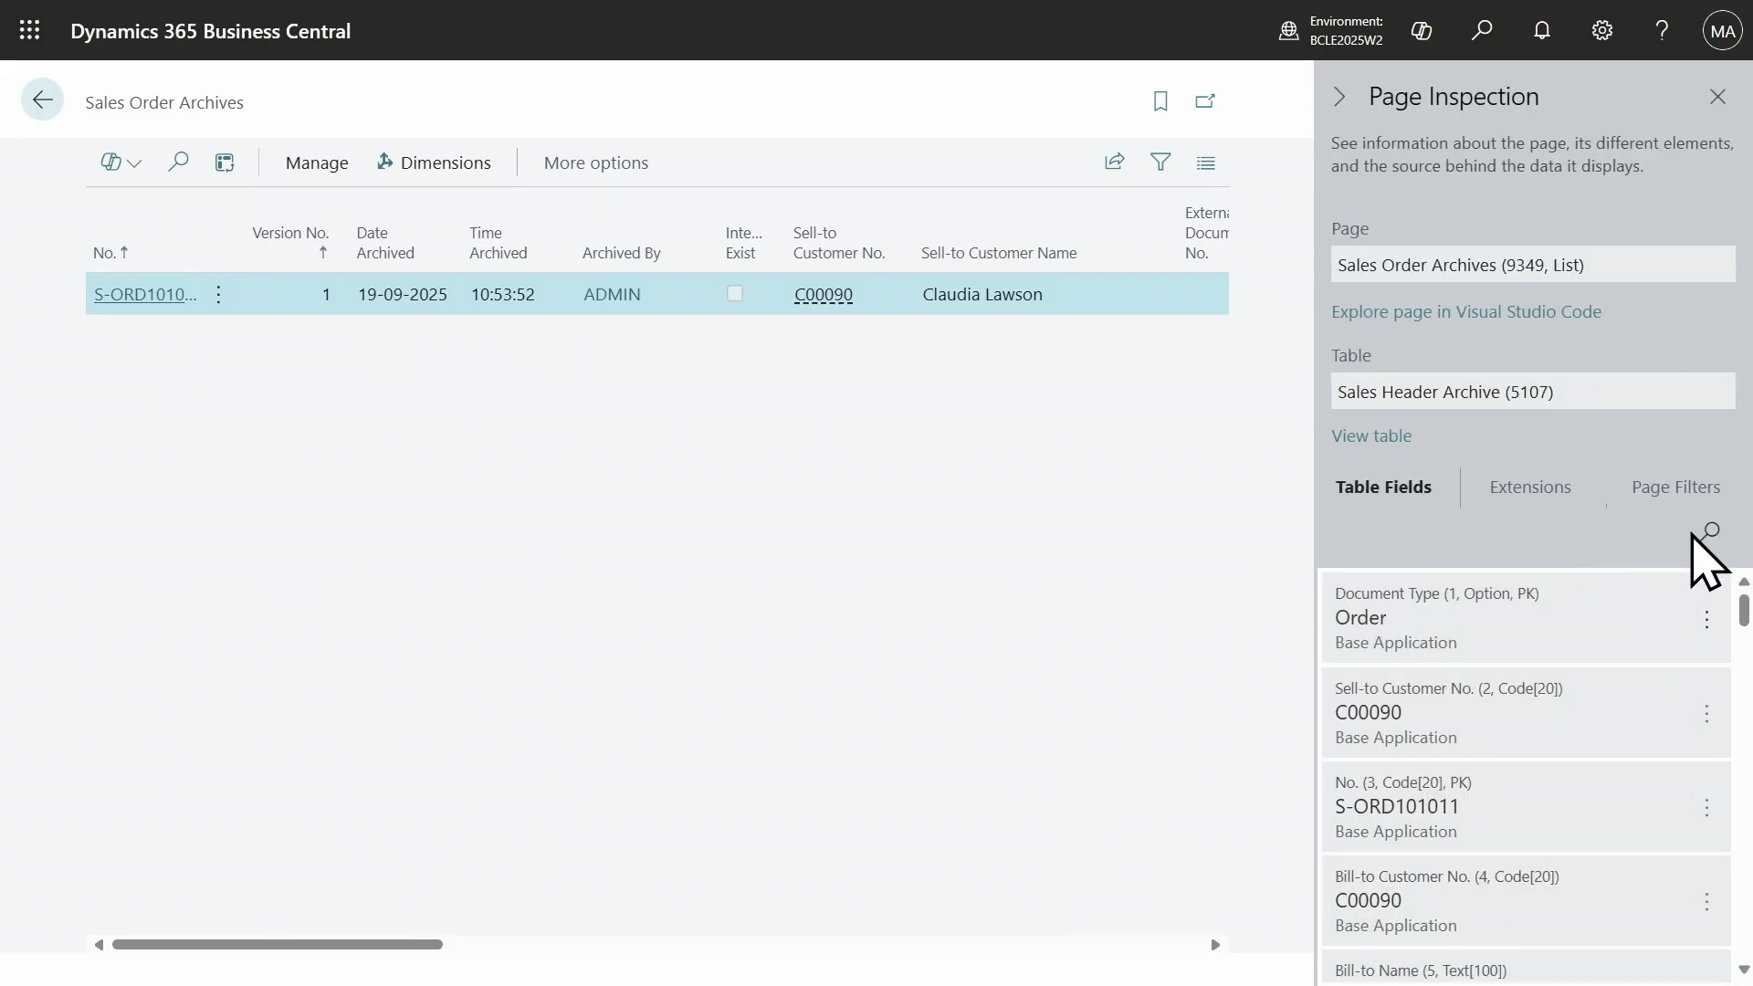
click(1694, 535)
text(shop)
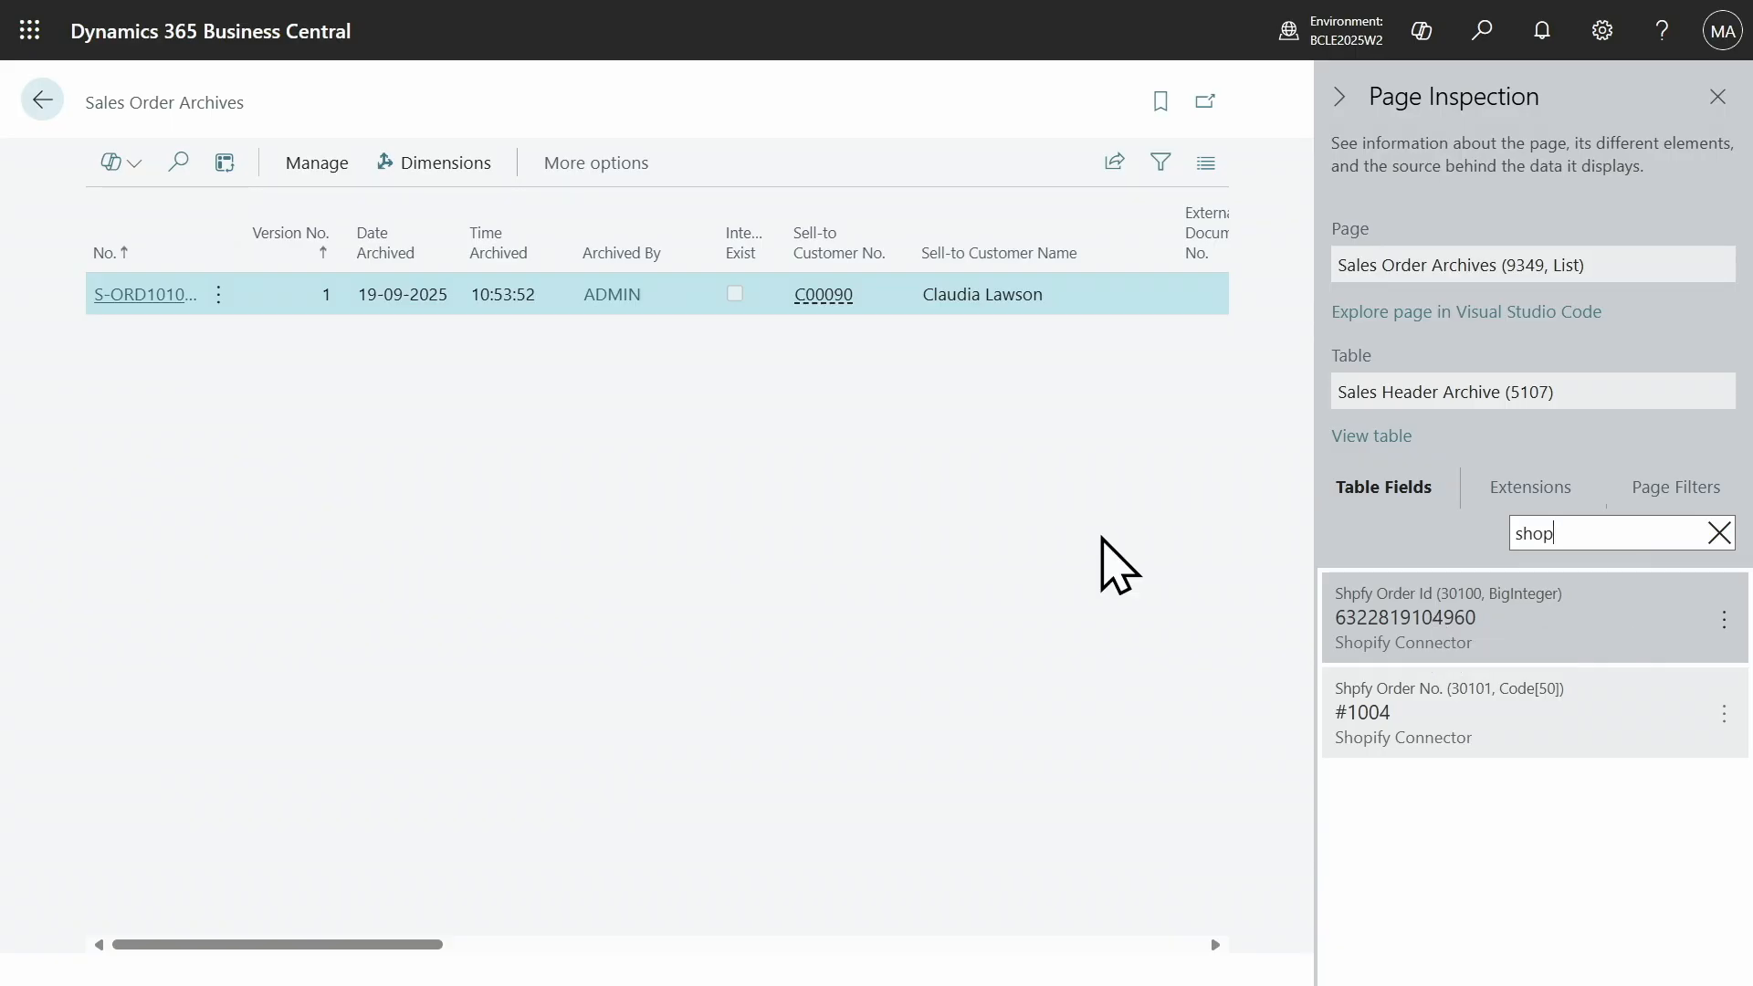
Open the archived sales order and inspect the Shopify table fields on its item line.
click(178, 294)
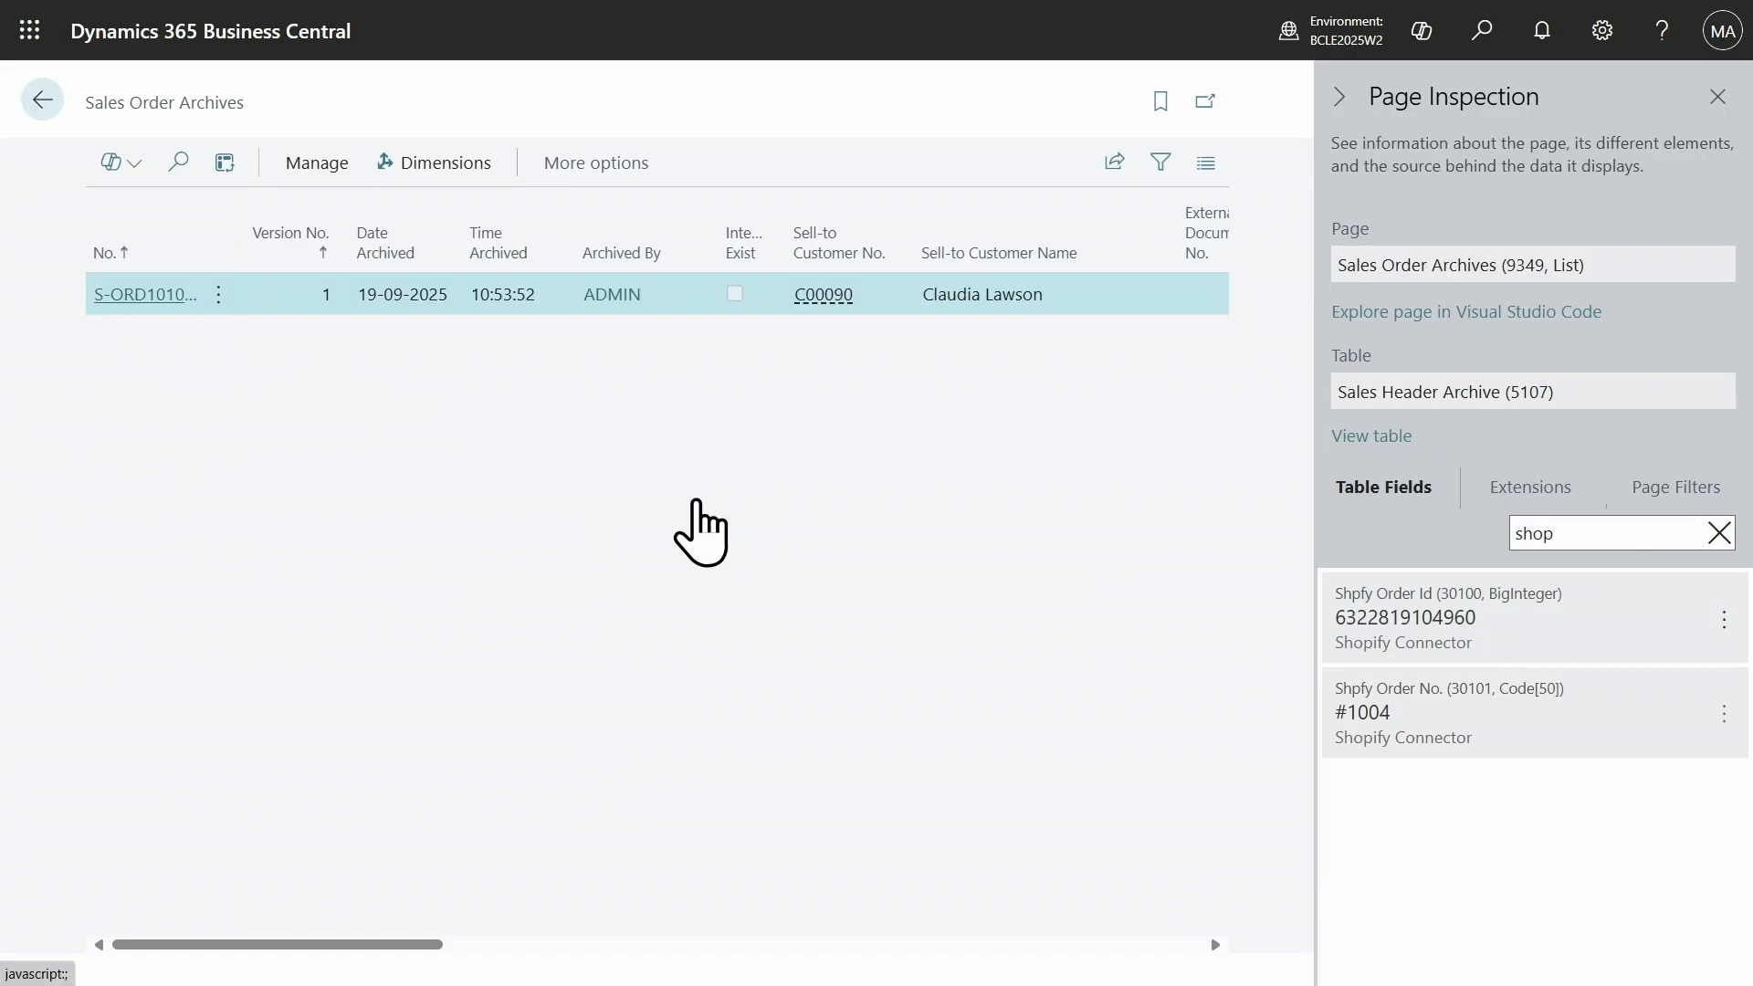
scroll(703, 535, down, 5)
click(726, 484)
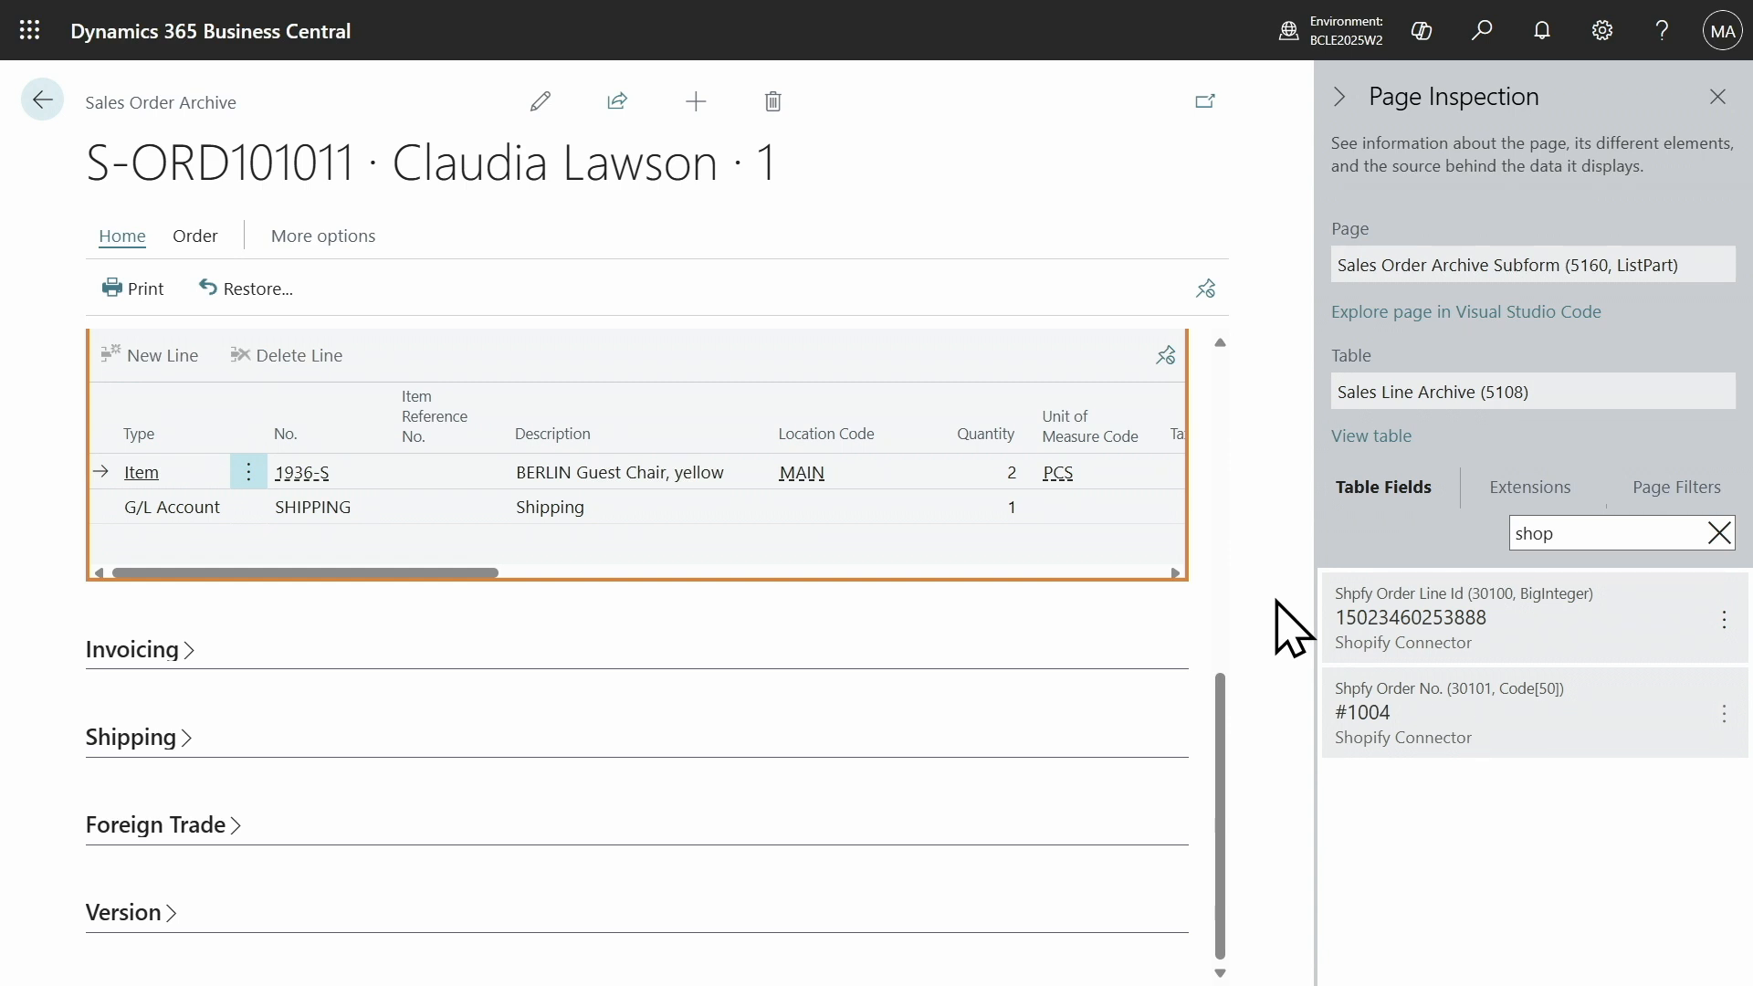
click(42, 101)
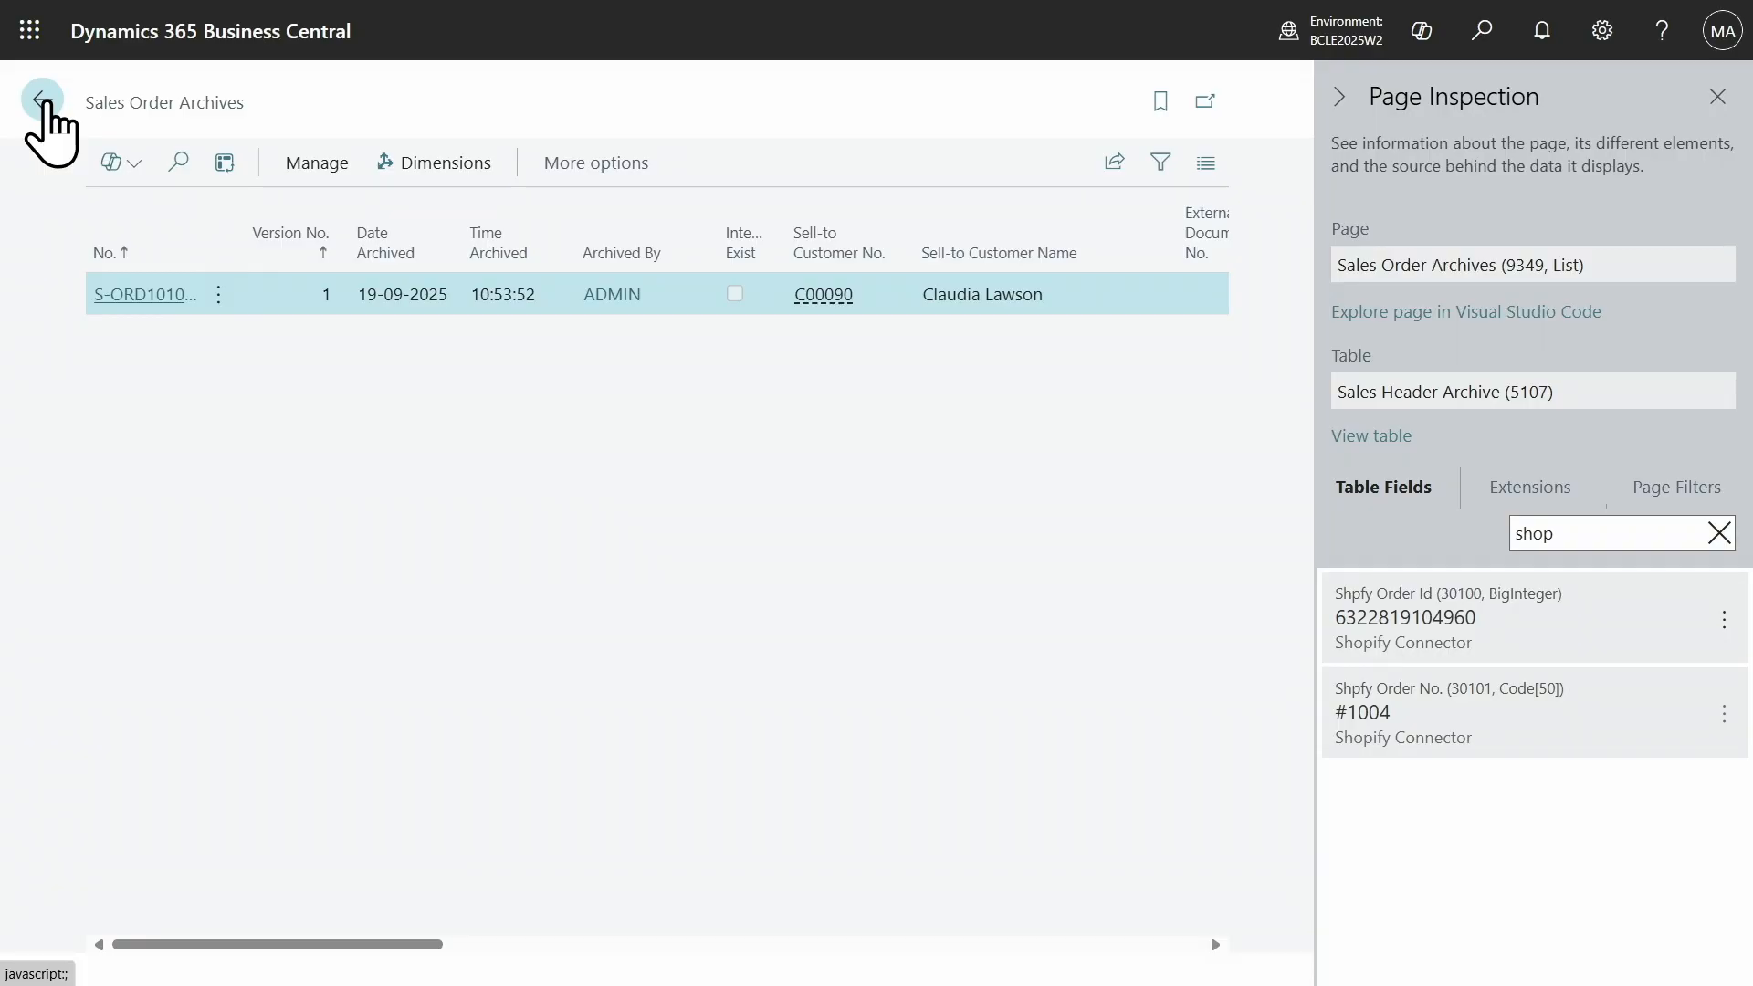
Return from the archive list to the original sales order and delete it.
click(42, 100)
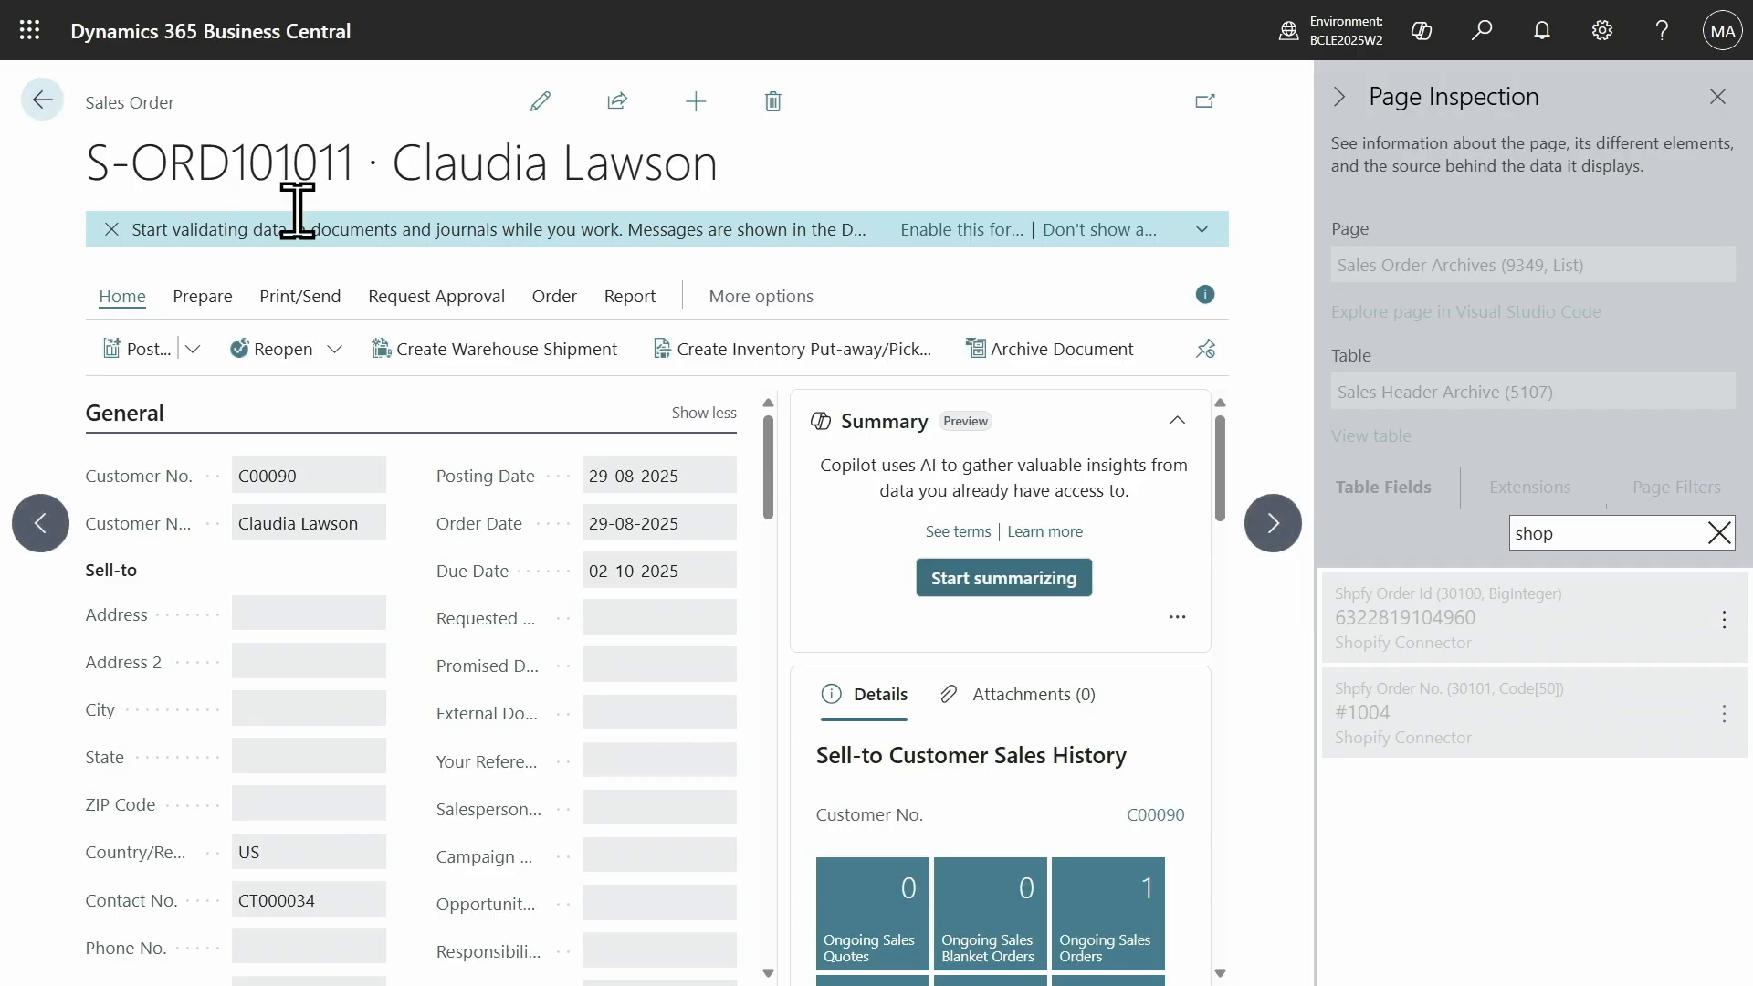
click(773, 102)
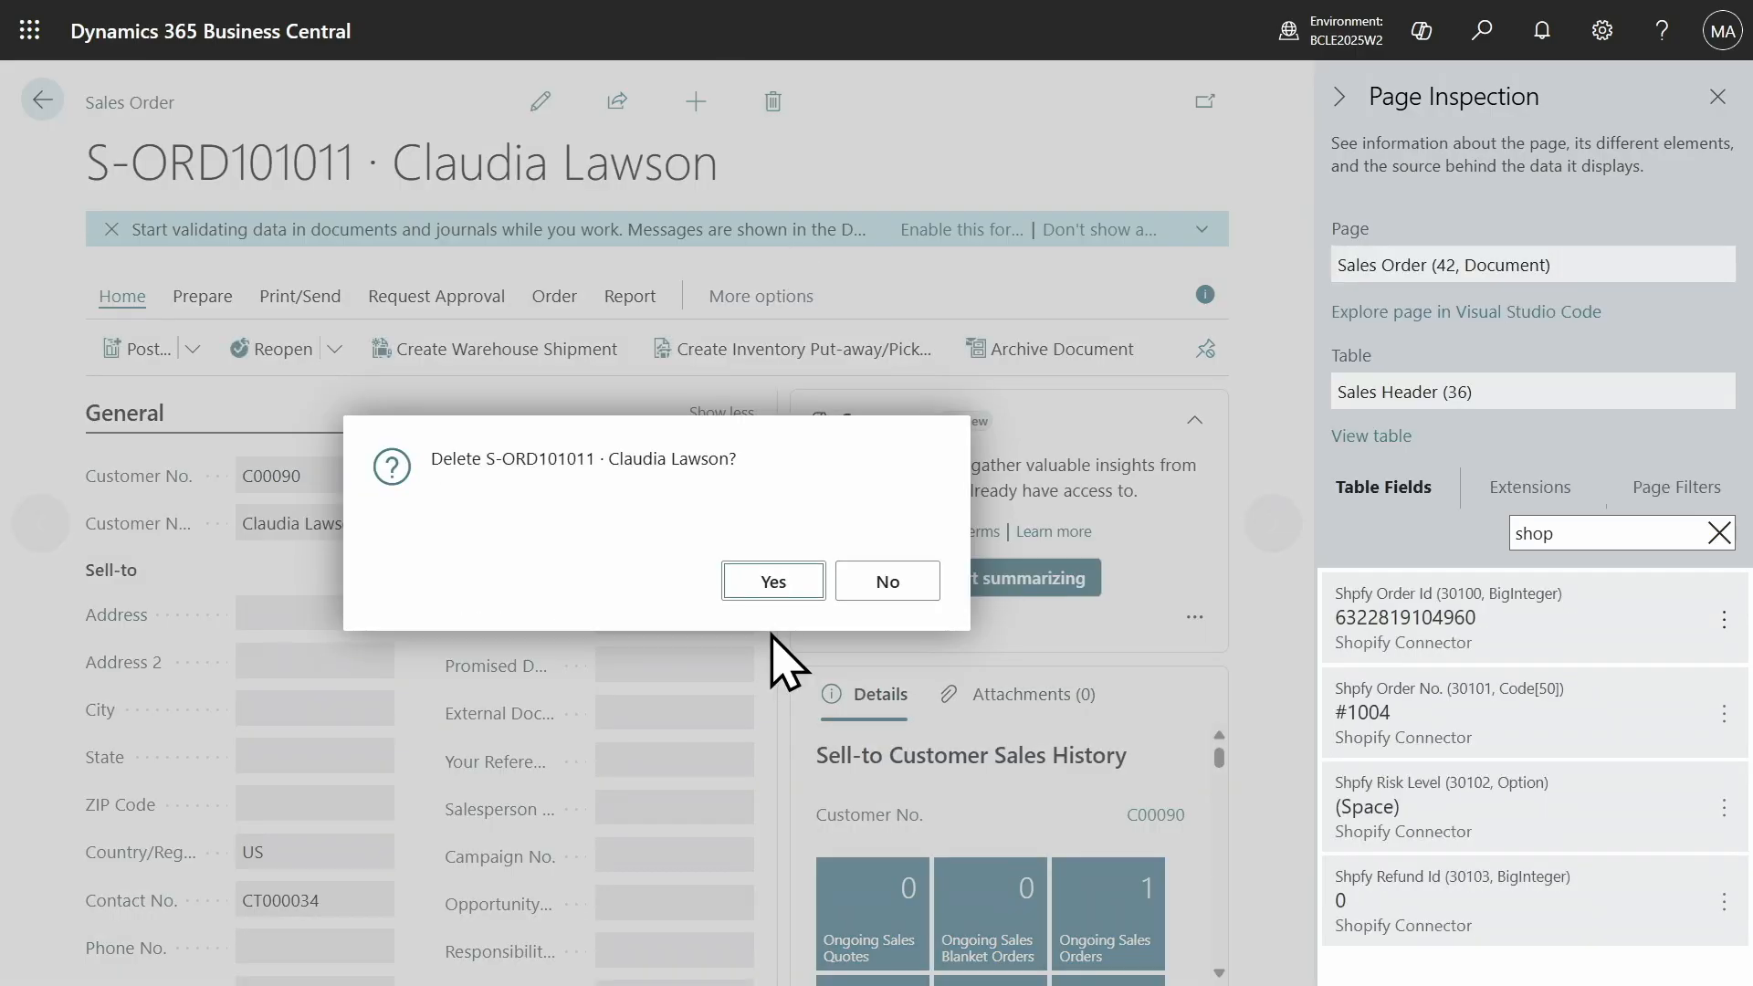
click(769, 585)
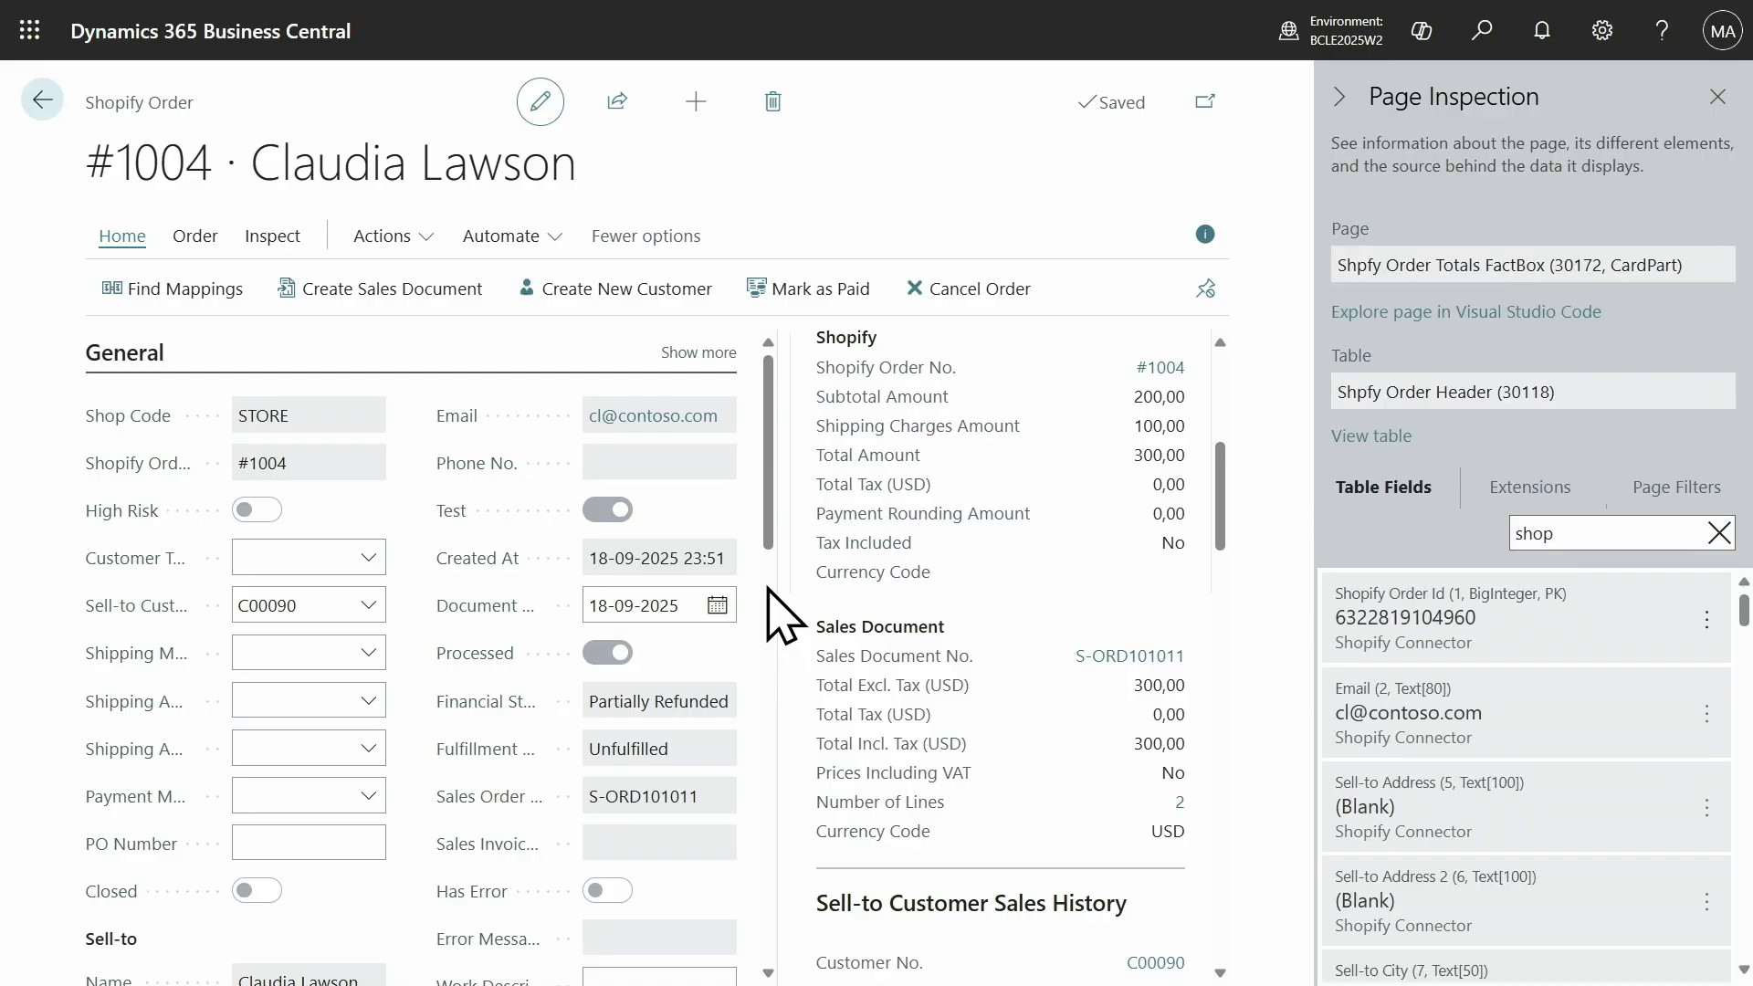
Close Page Inspection on the Shopify order and try to create its sales document again.
drag(768, 502, 796, 674)
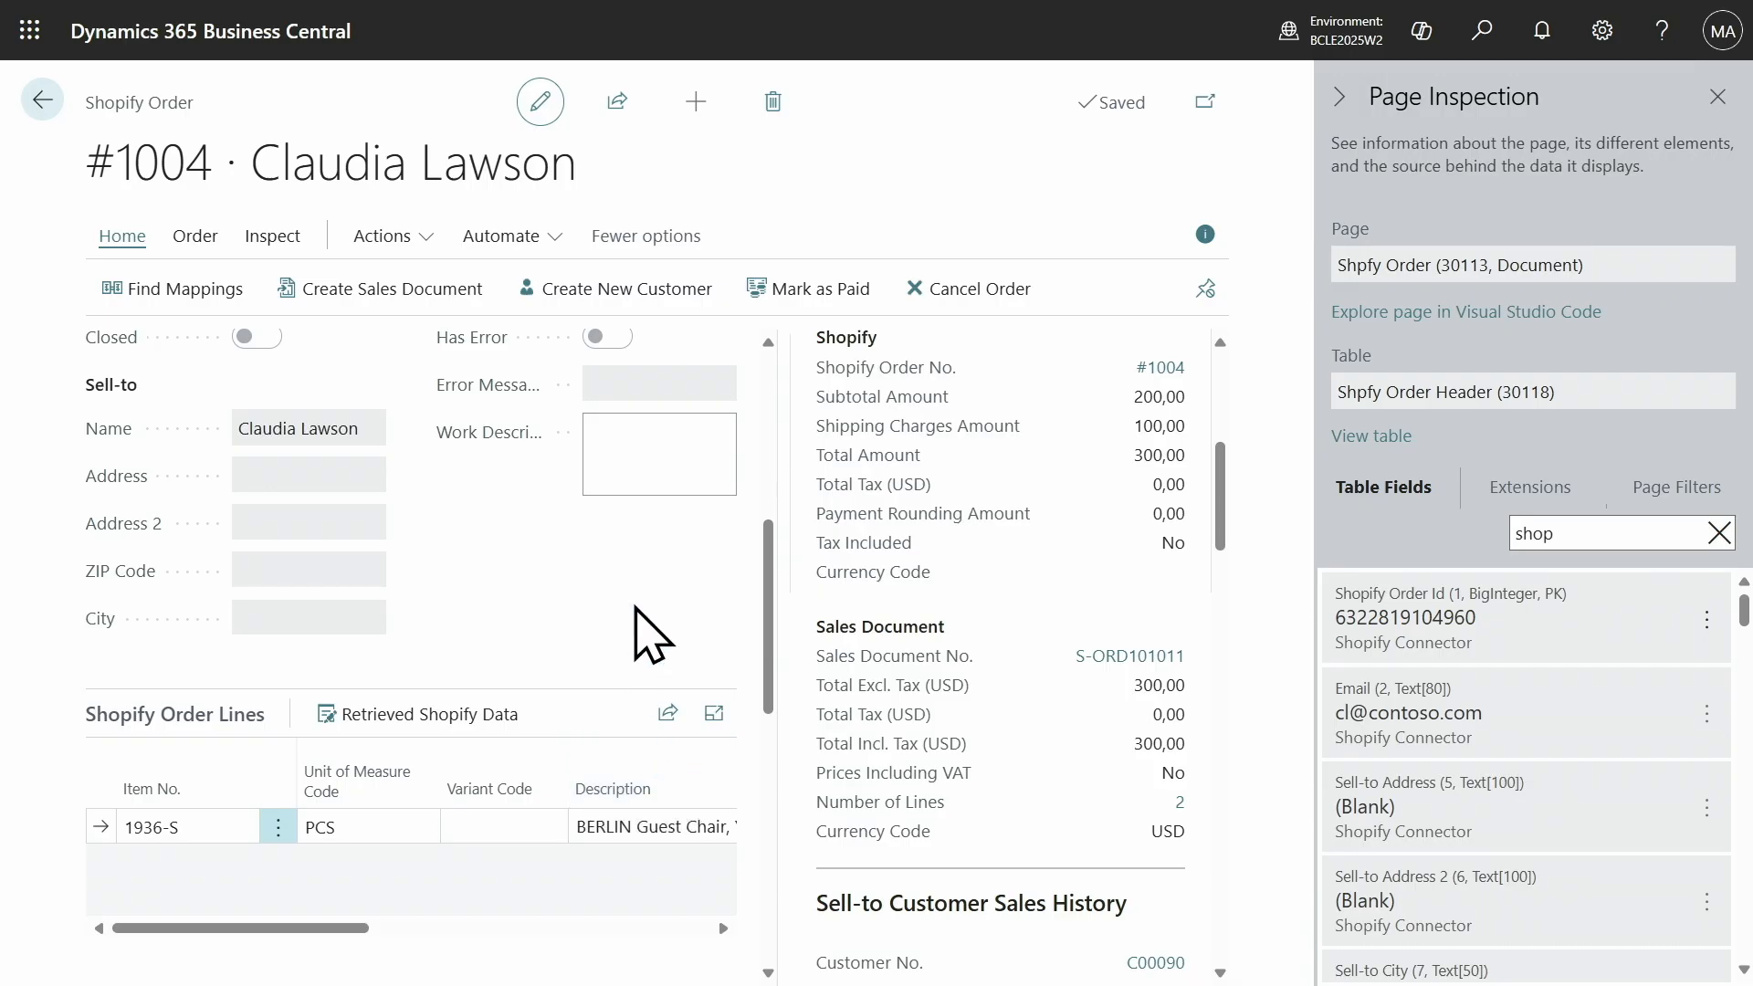
click(1718, 97)
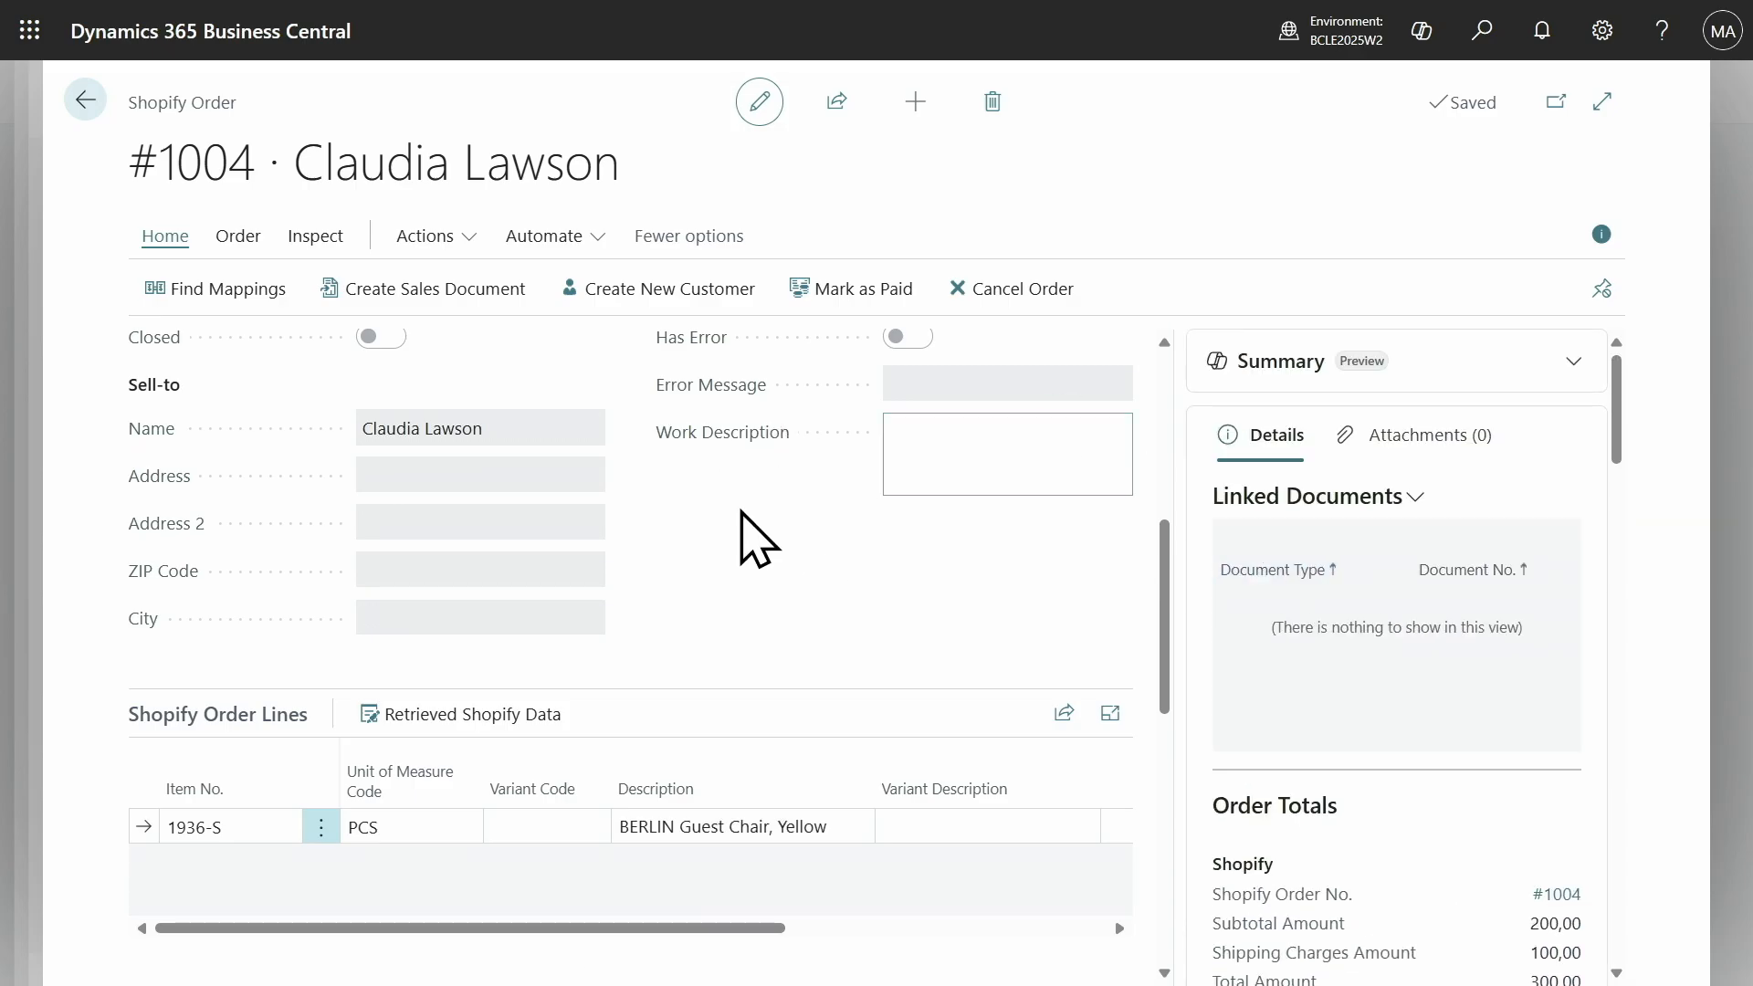
scroll(742, 516, up, 2)
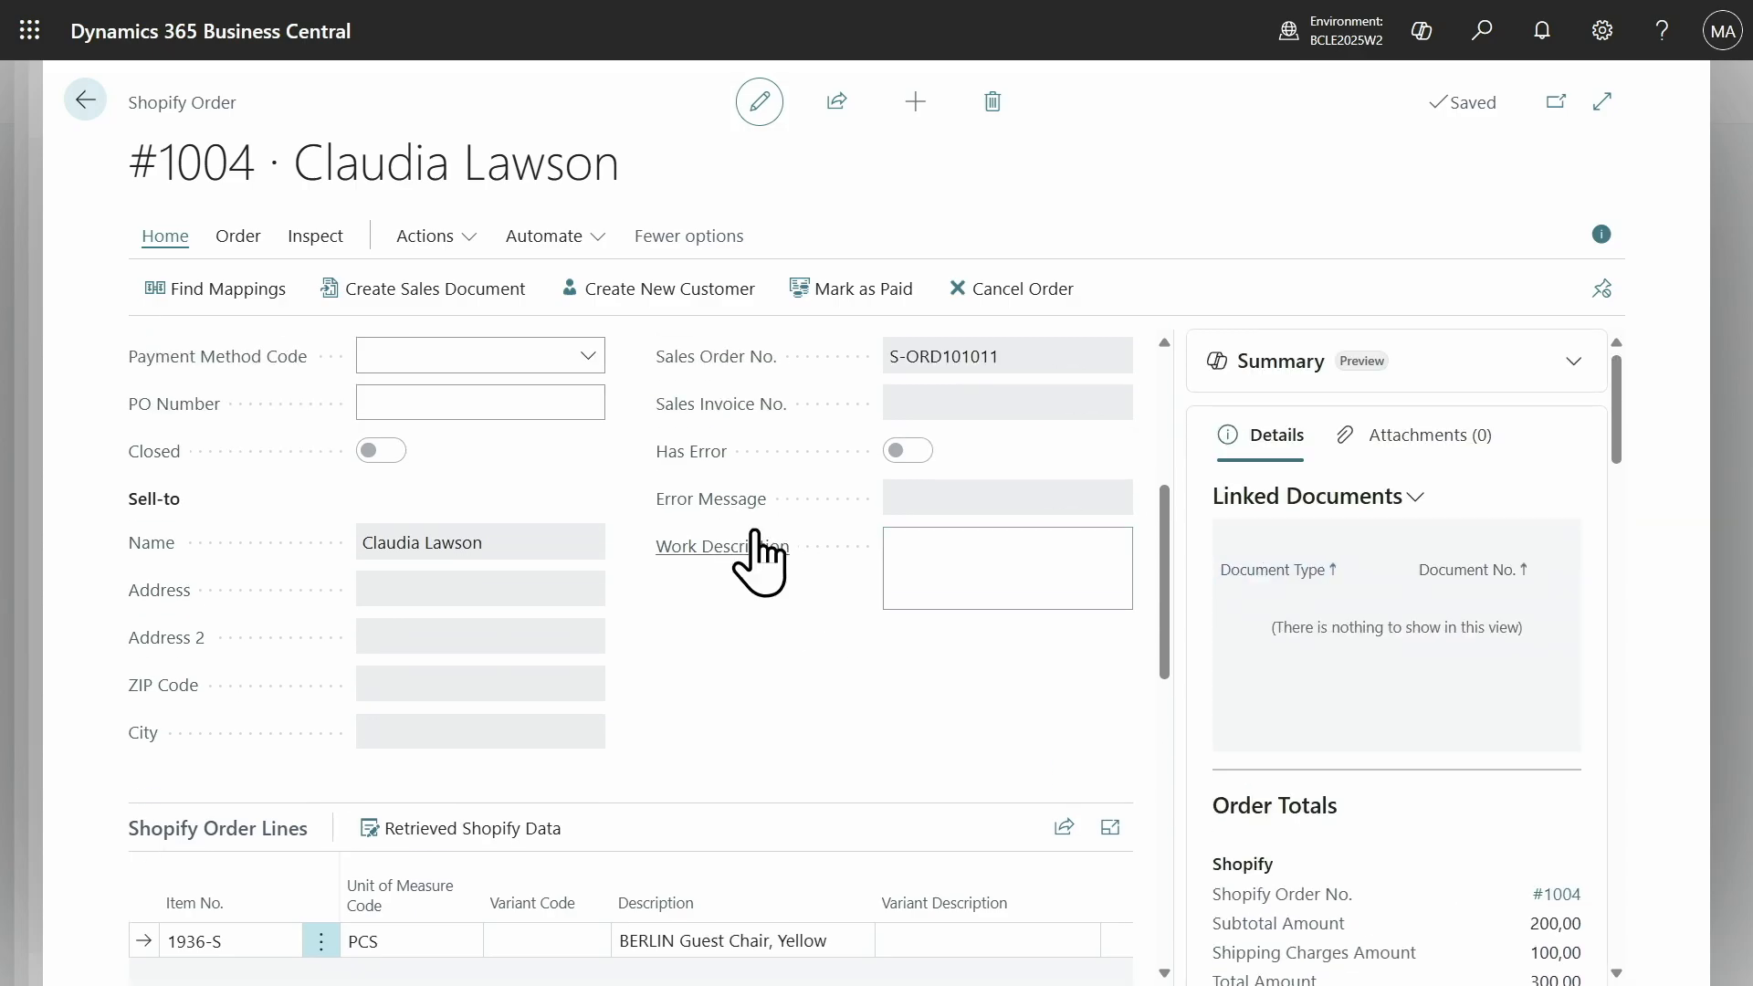
scroll(754, 539, up, 2)
scroll(754, 559, up, 2)
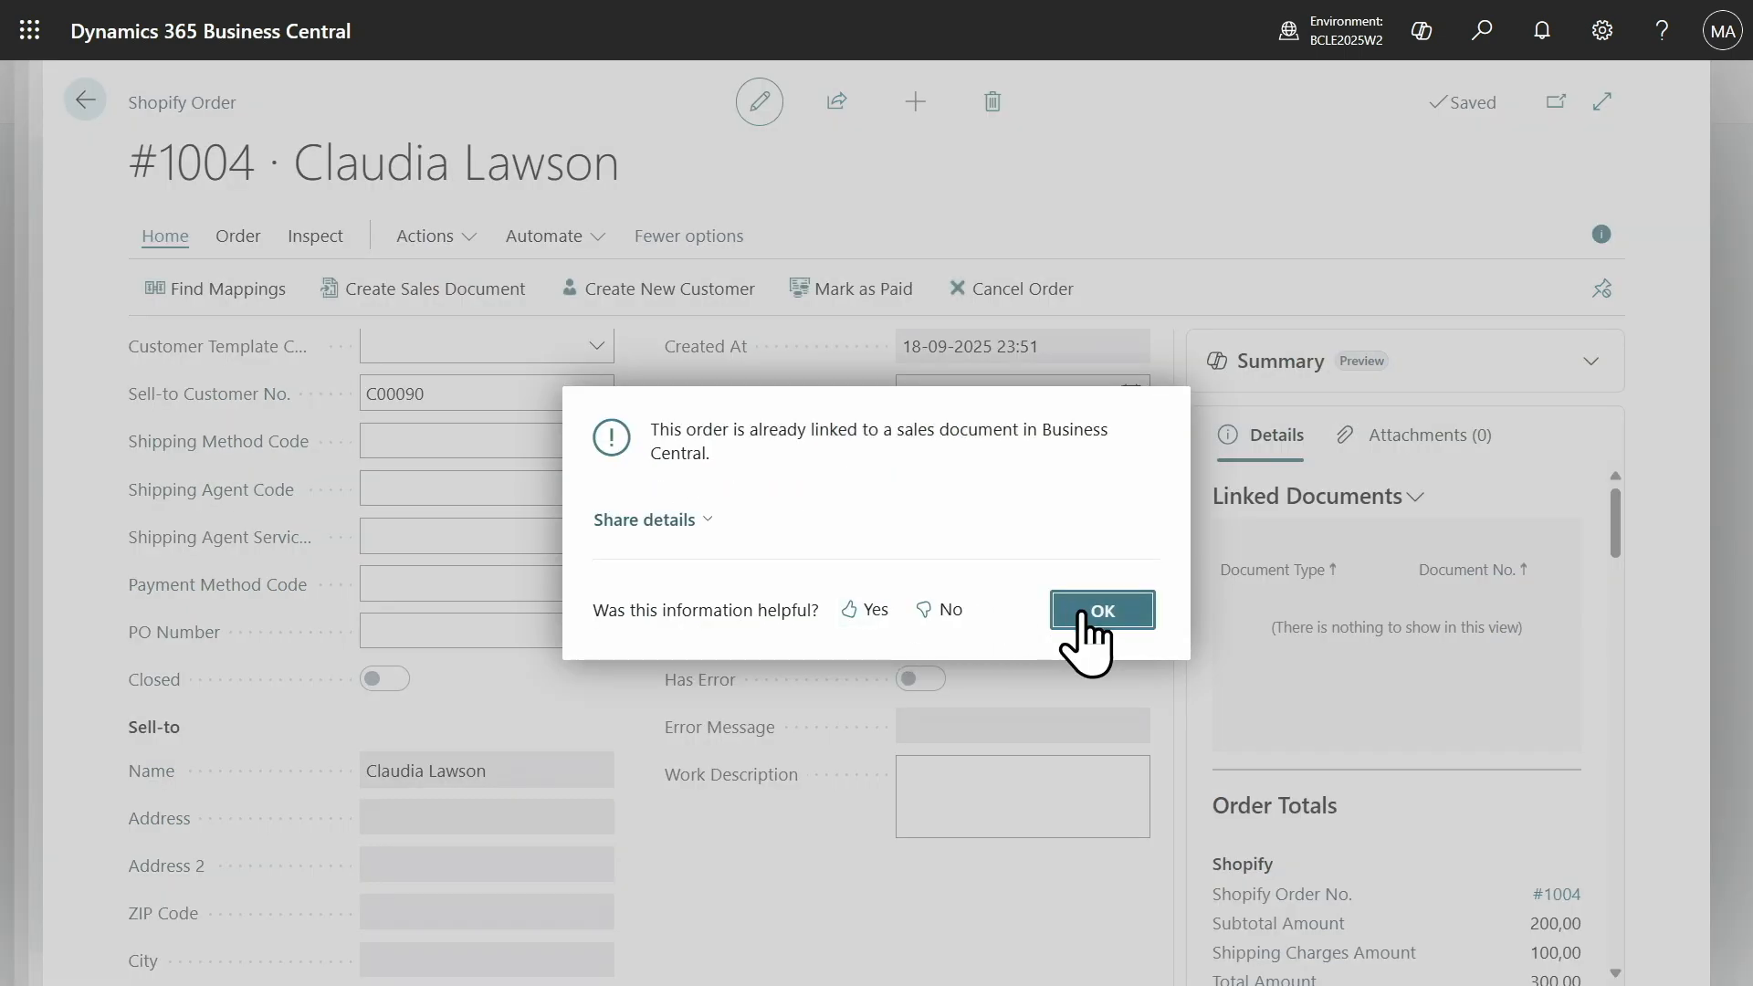
click(1099, 606)
Unlink the processed documents from the Shopify order.
click(437, 239)
mouse_move(558, 282)
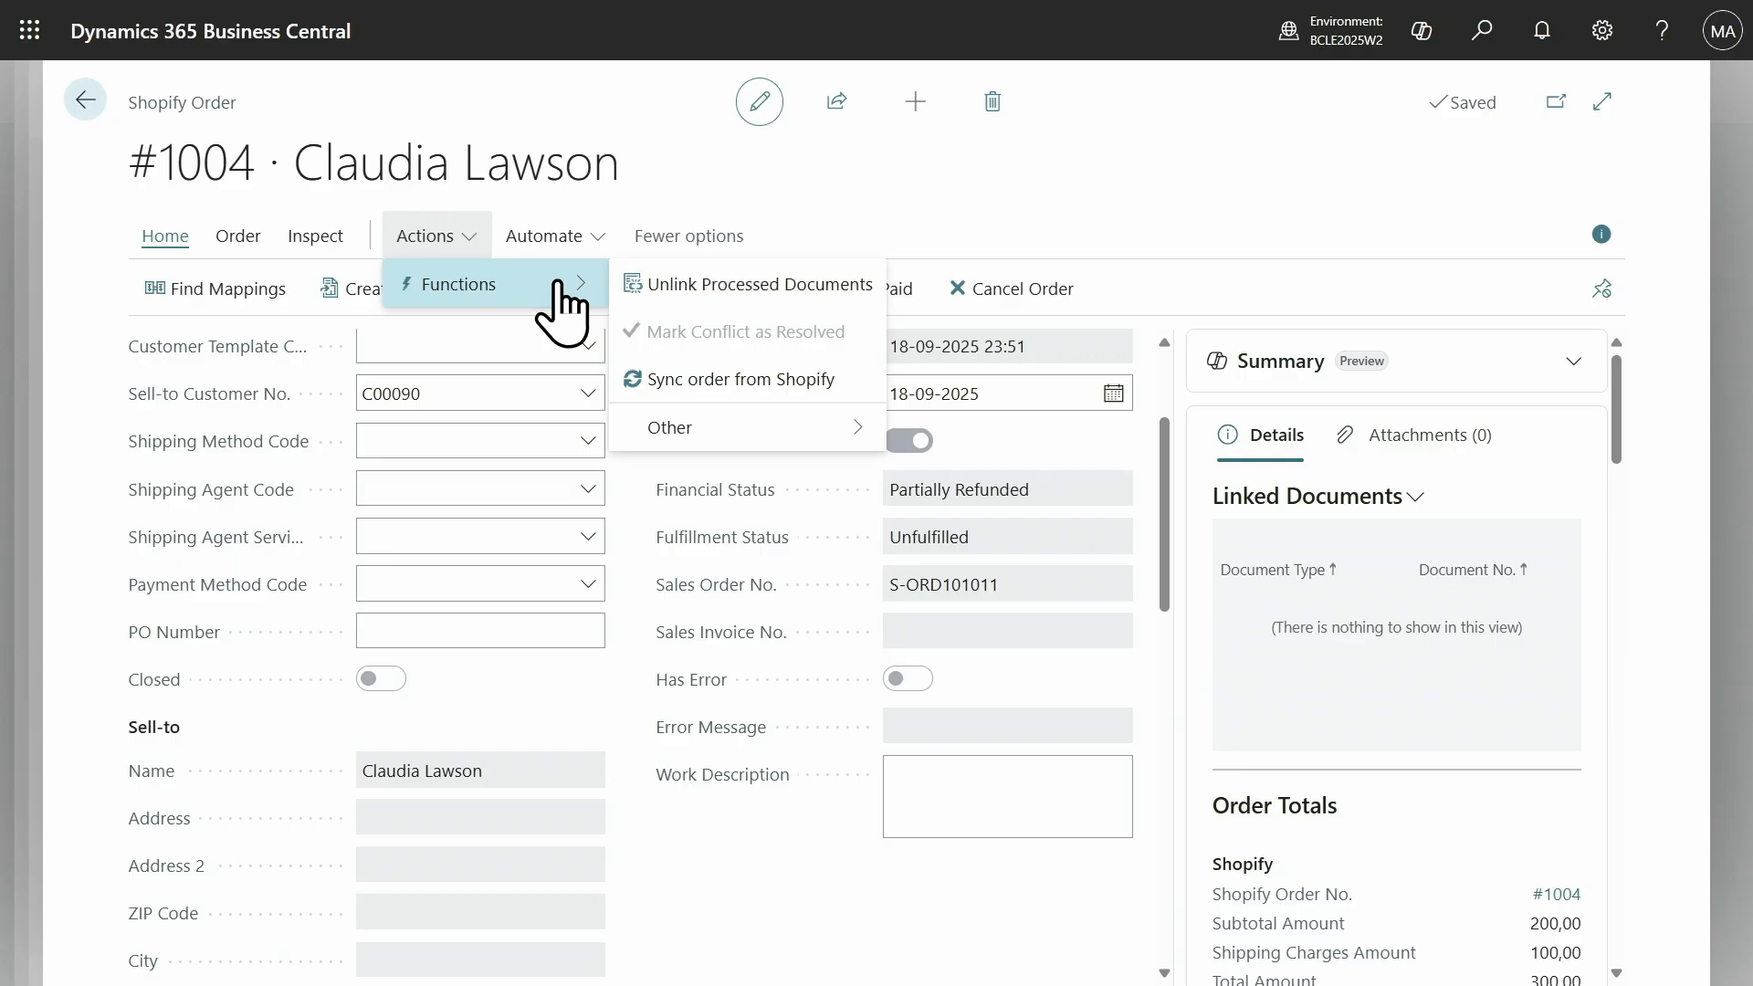
click(686, 294)
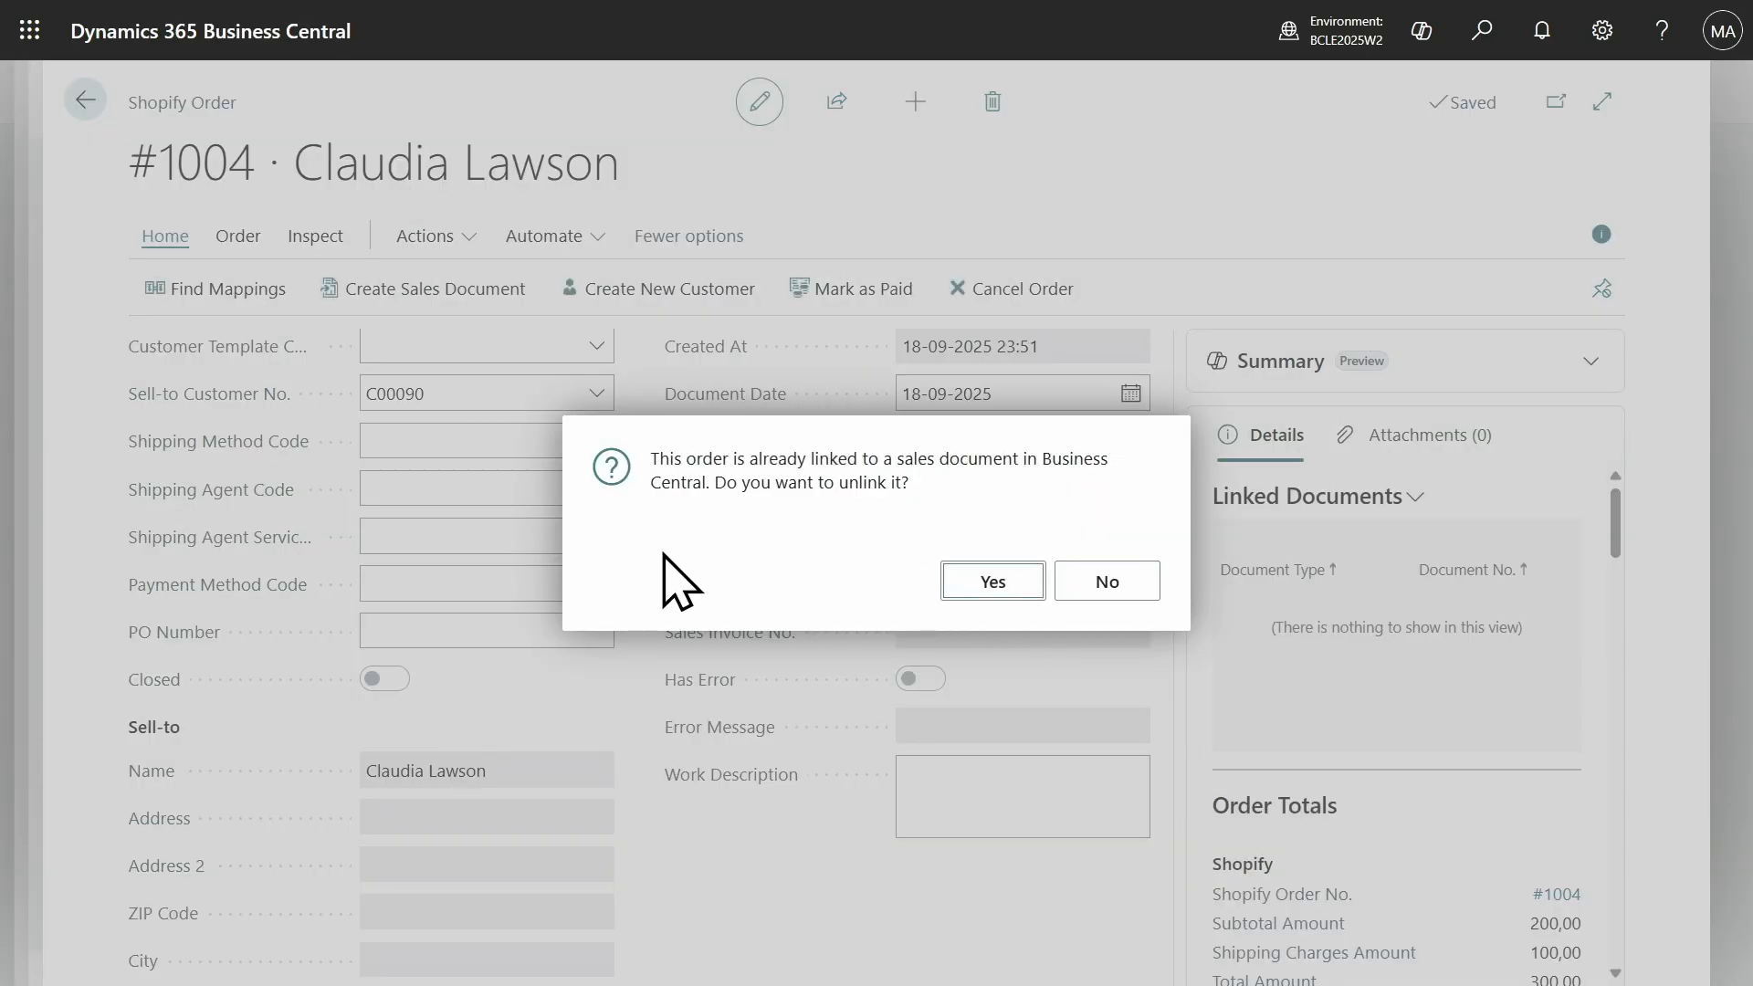
key(Return)
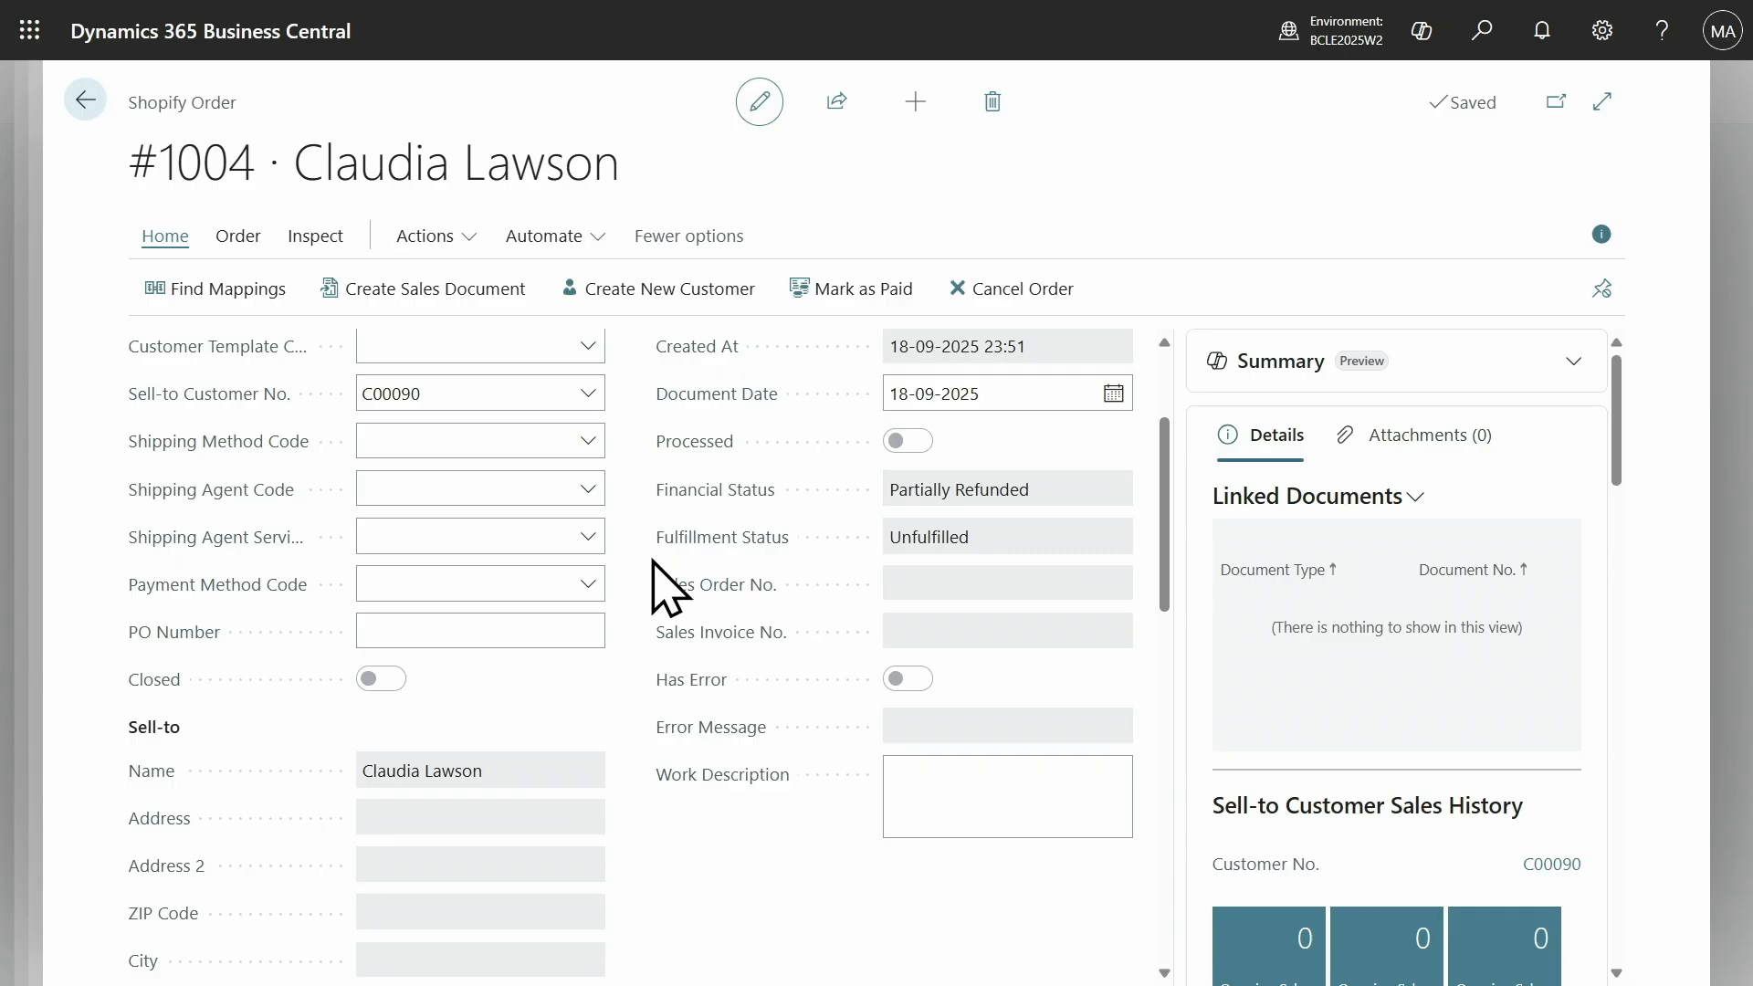
Sync the unlinked order from Shopify again.
click(443, 252)
mouse_move(456, 284)
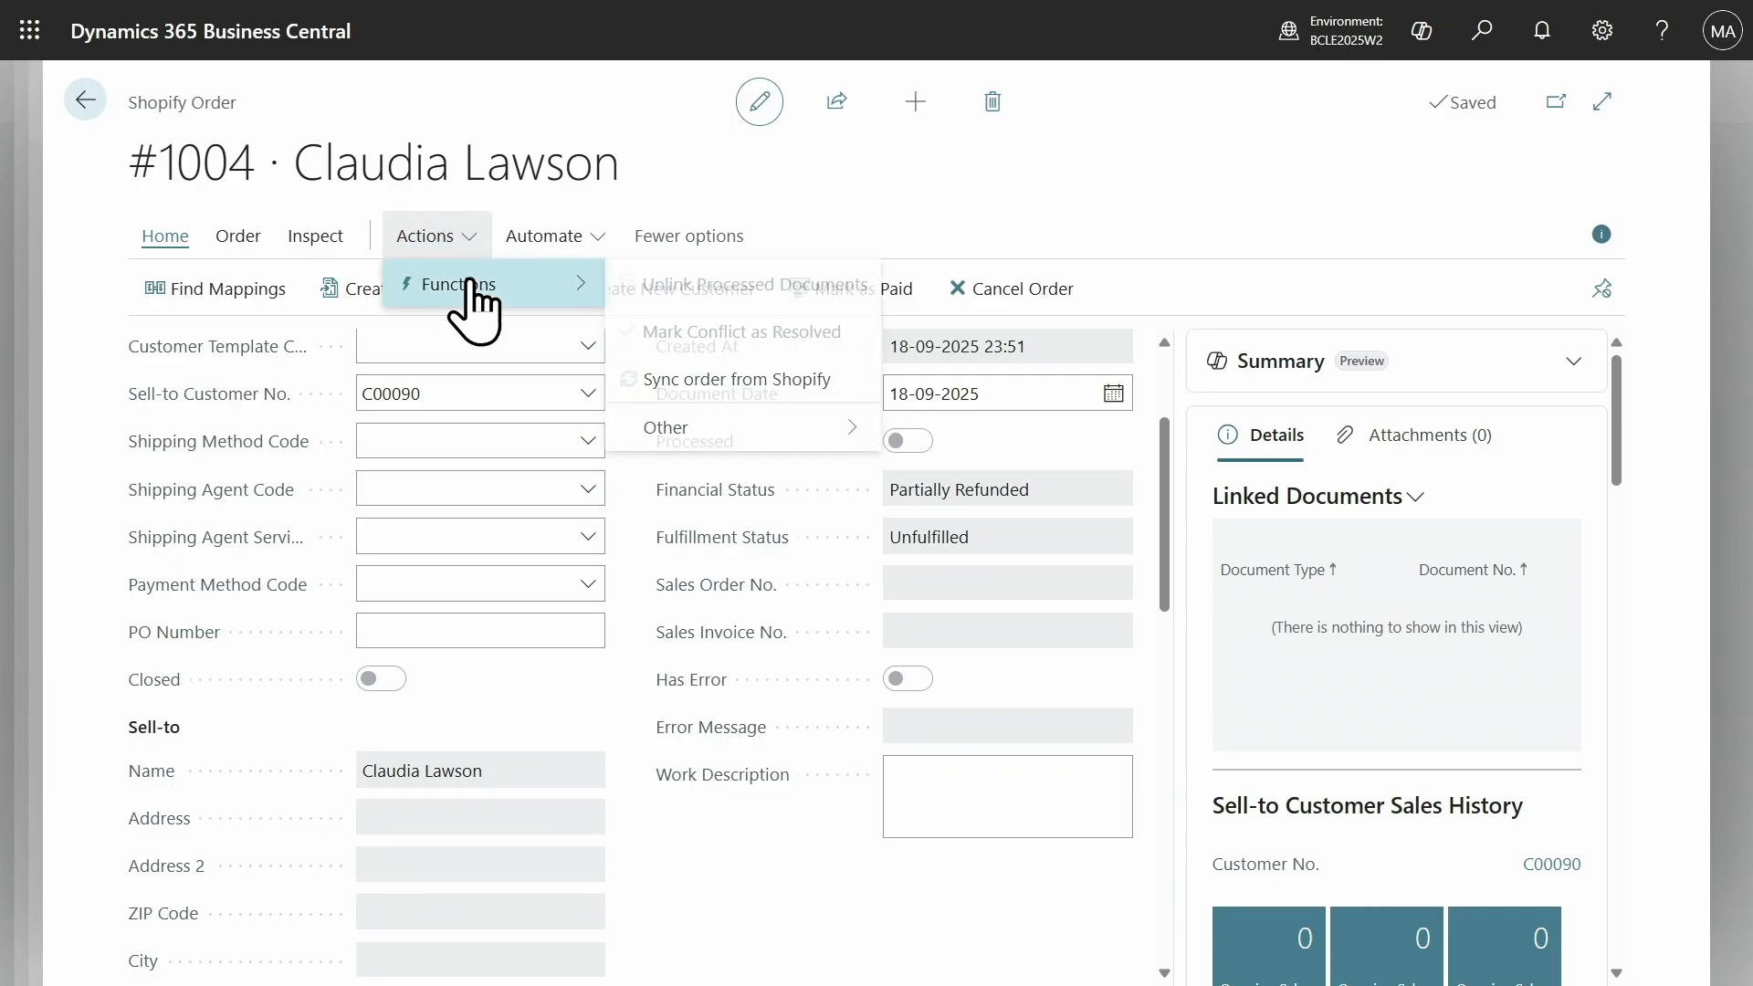
click(710, 390)
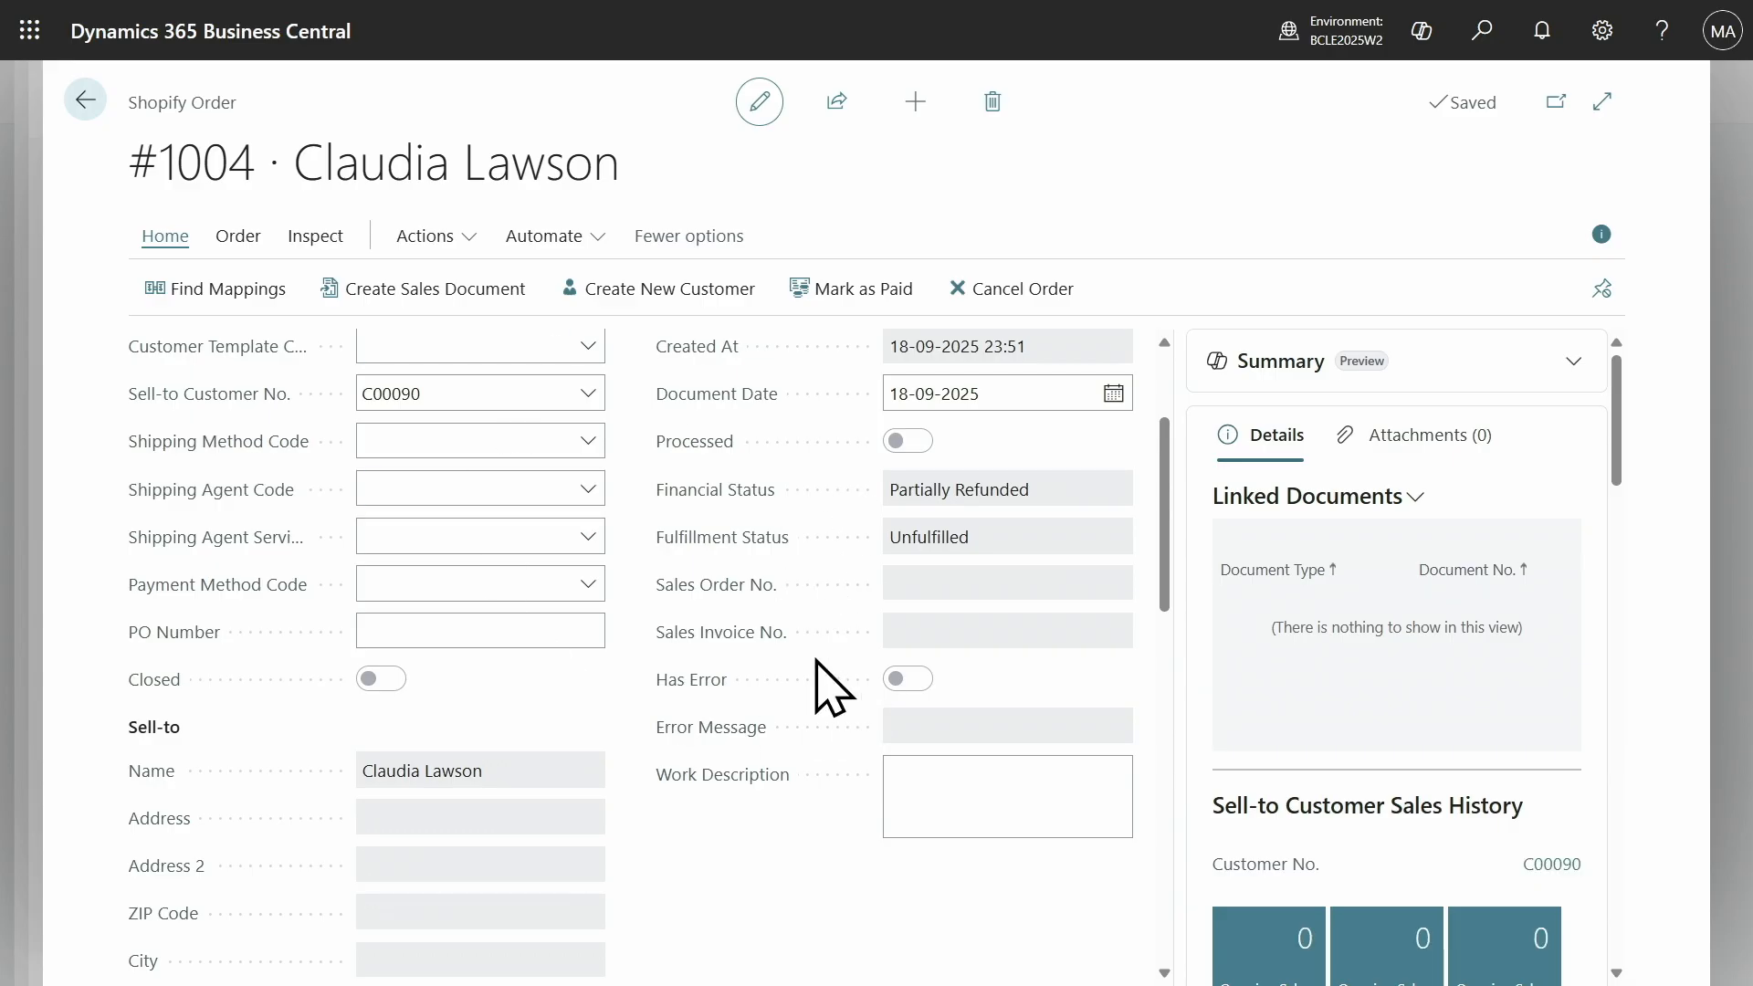
Create the sales document from the resynced Shopify order and check the order's processed status.
scroll(809, 654, down, 5)
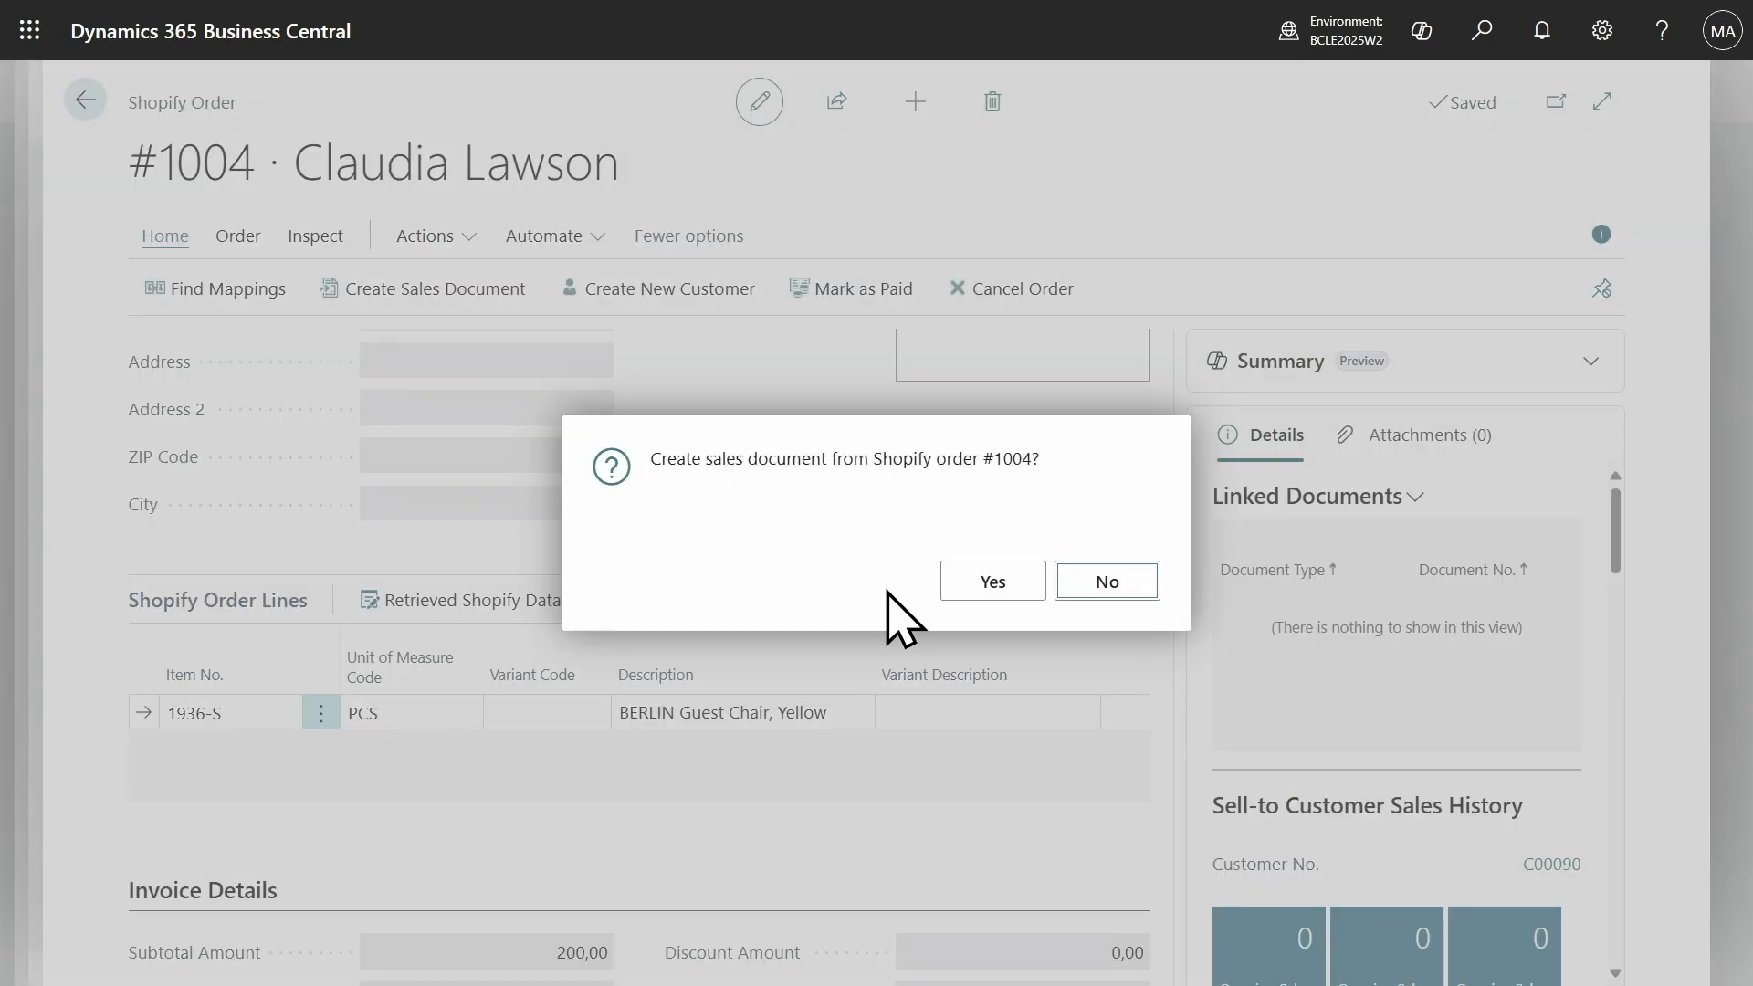
click(977, 575)
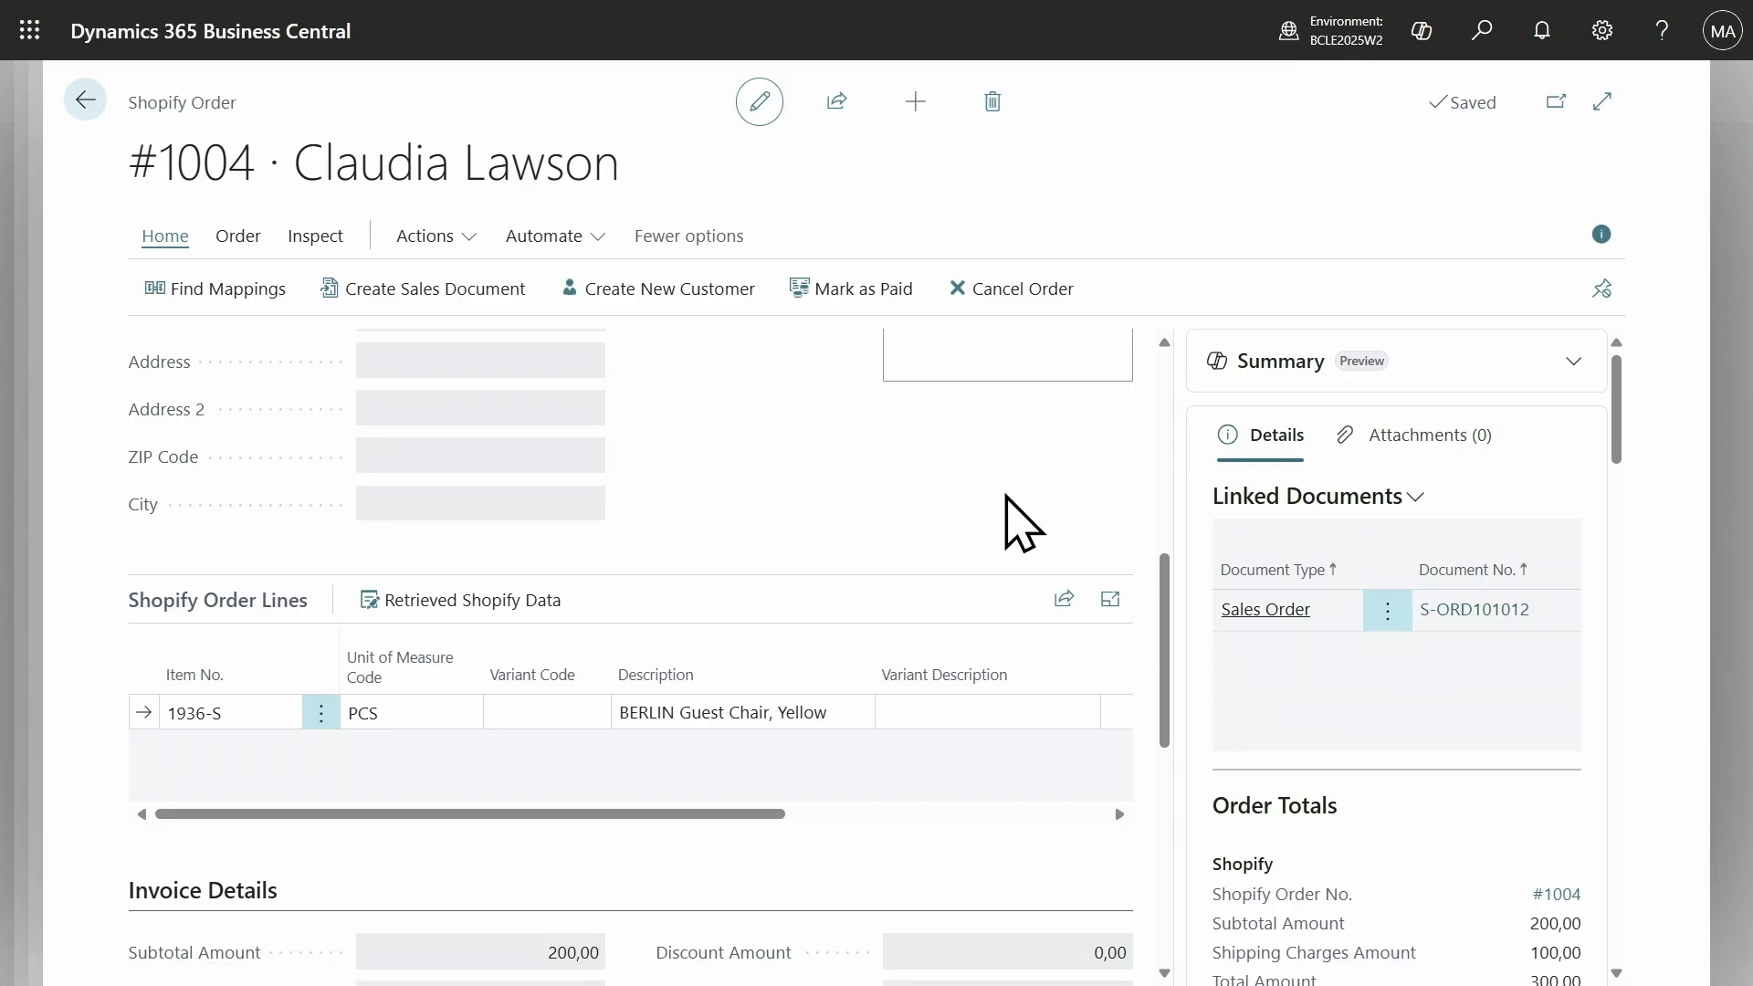
scroll(744, 548, up, 8)
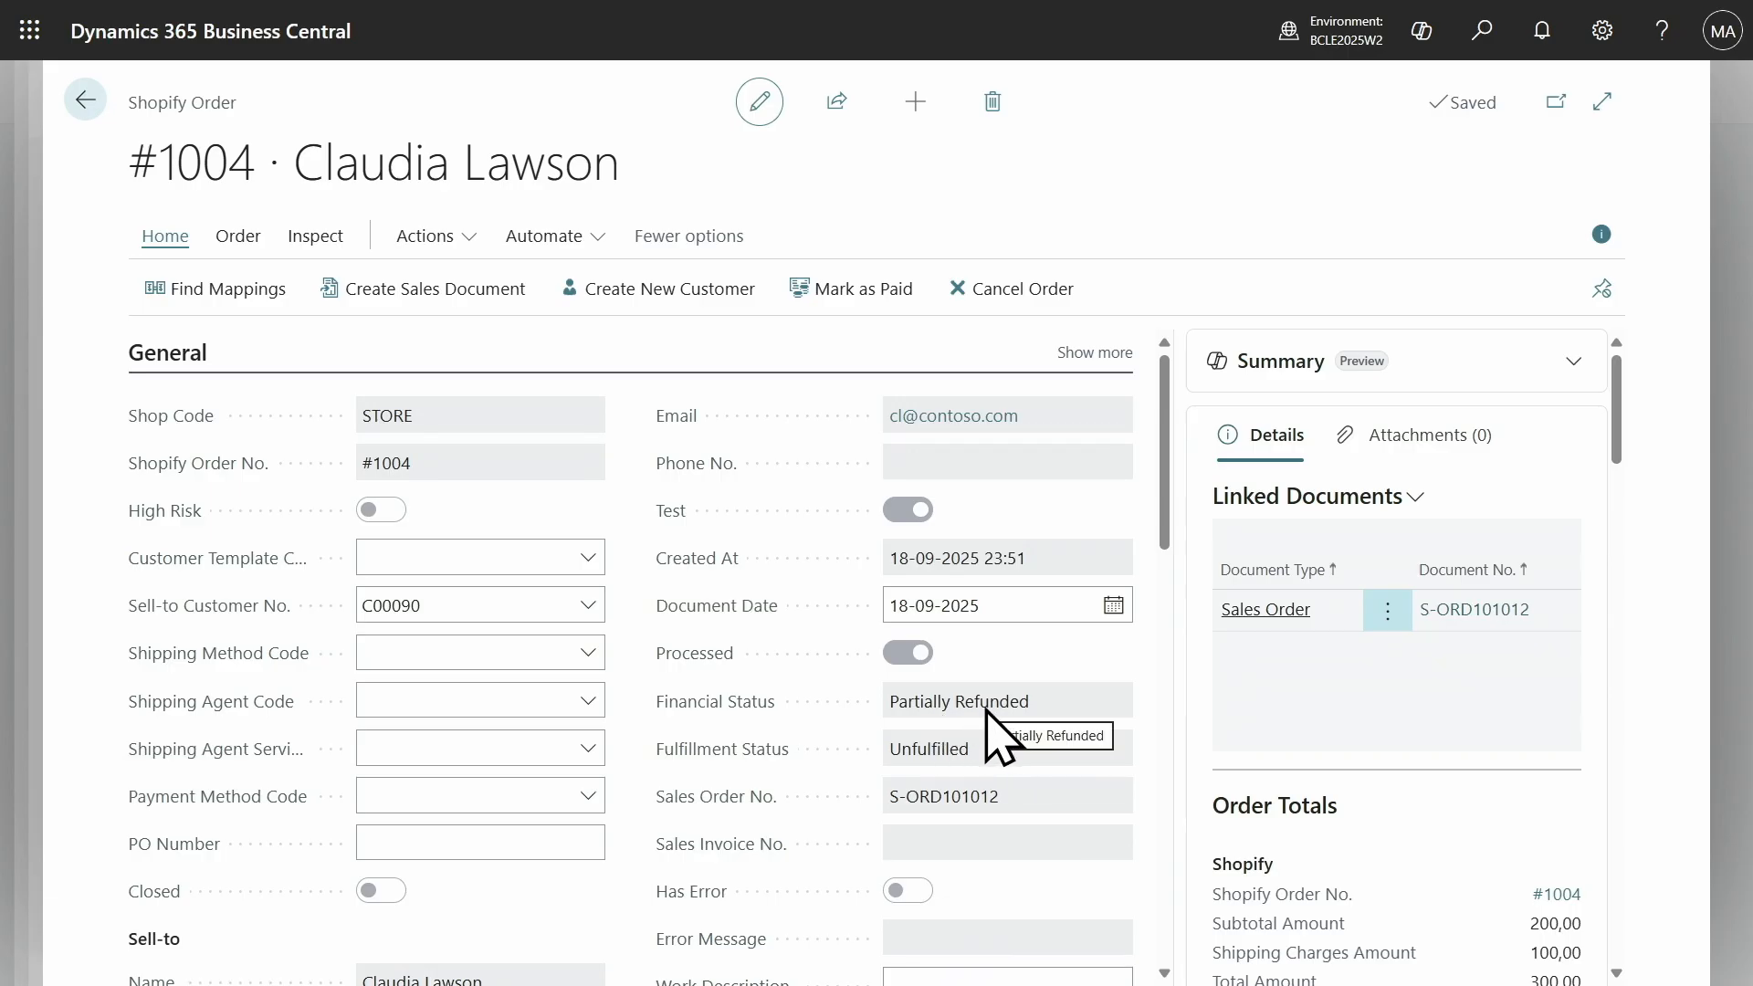
Try to create a credit memo from the Shopify order's refund and review the last error information.
click(238, 236)
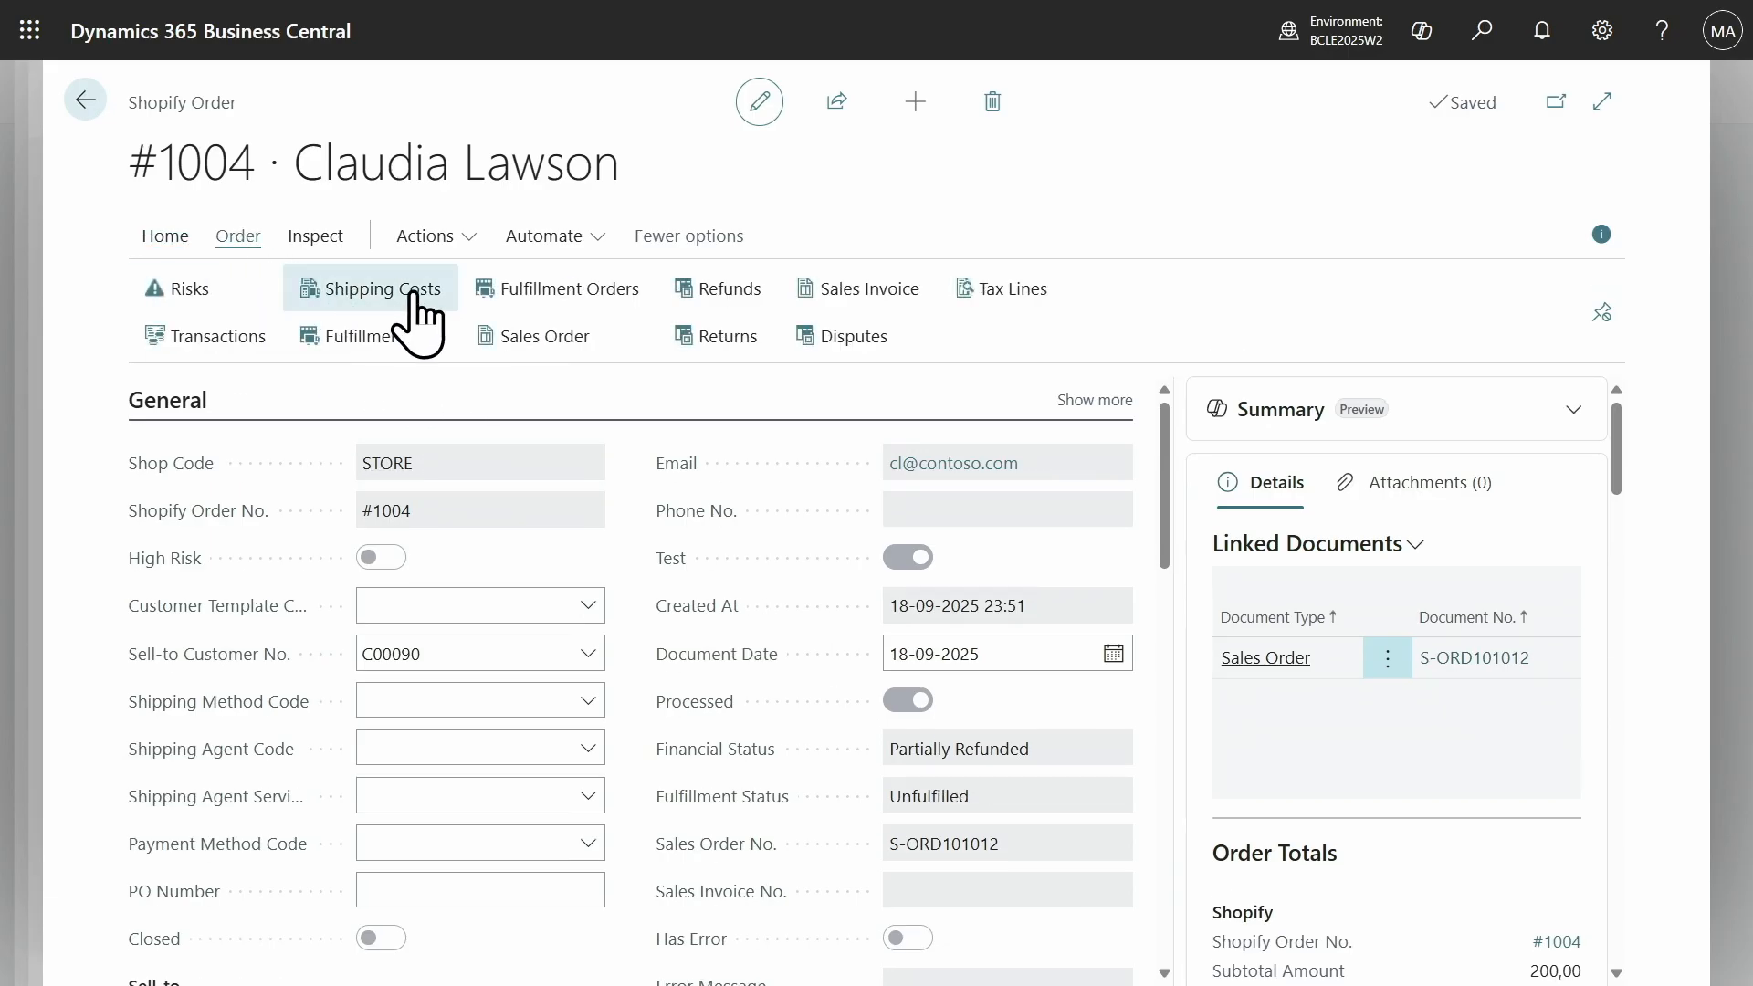
click(711, 301)
click(508, 163)
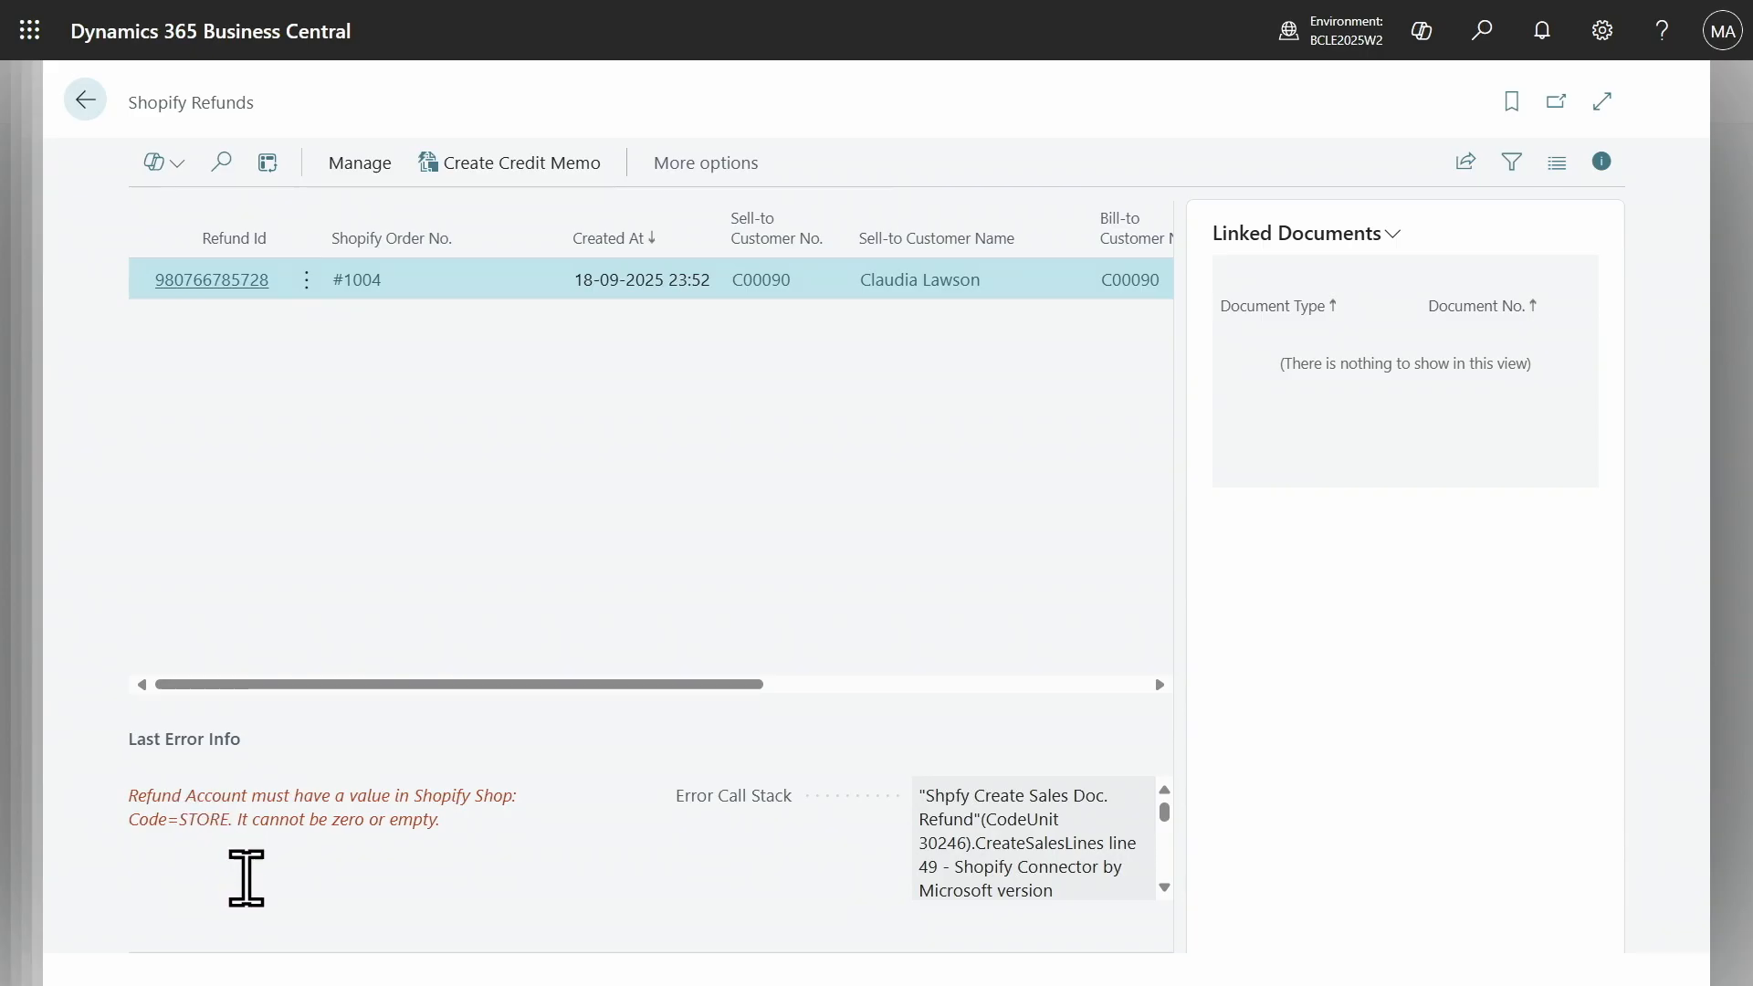
drag(135, 806, 234, 798)
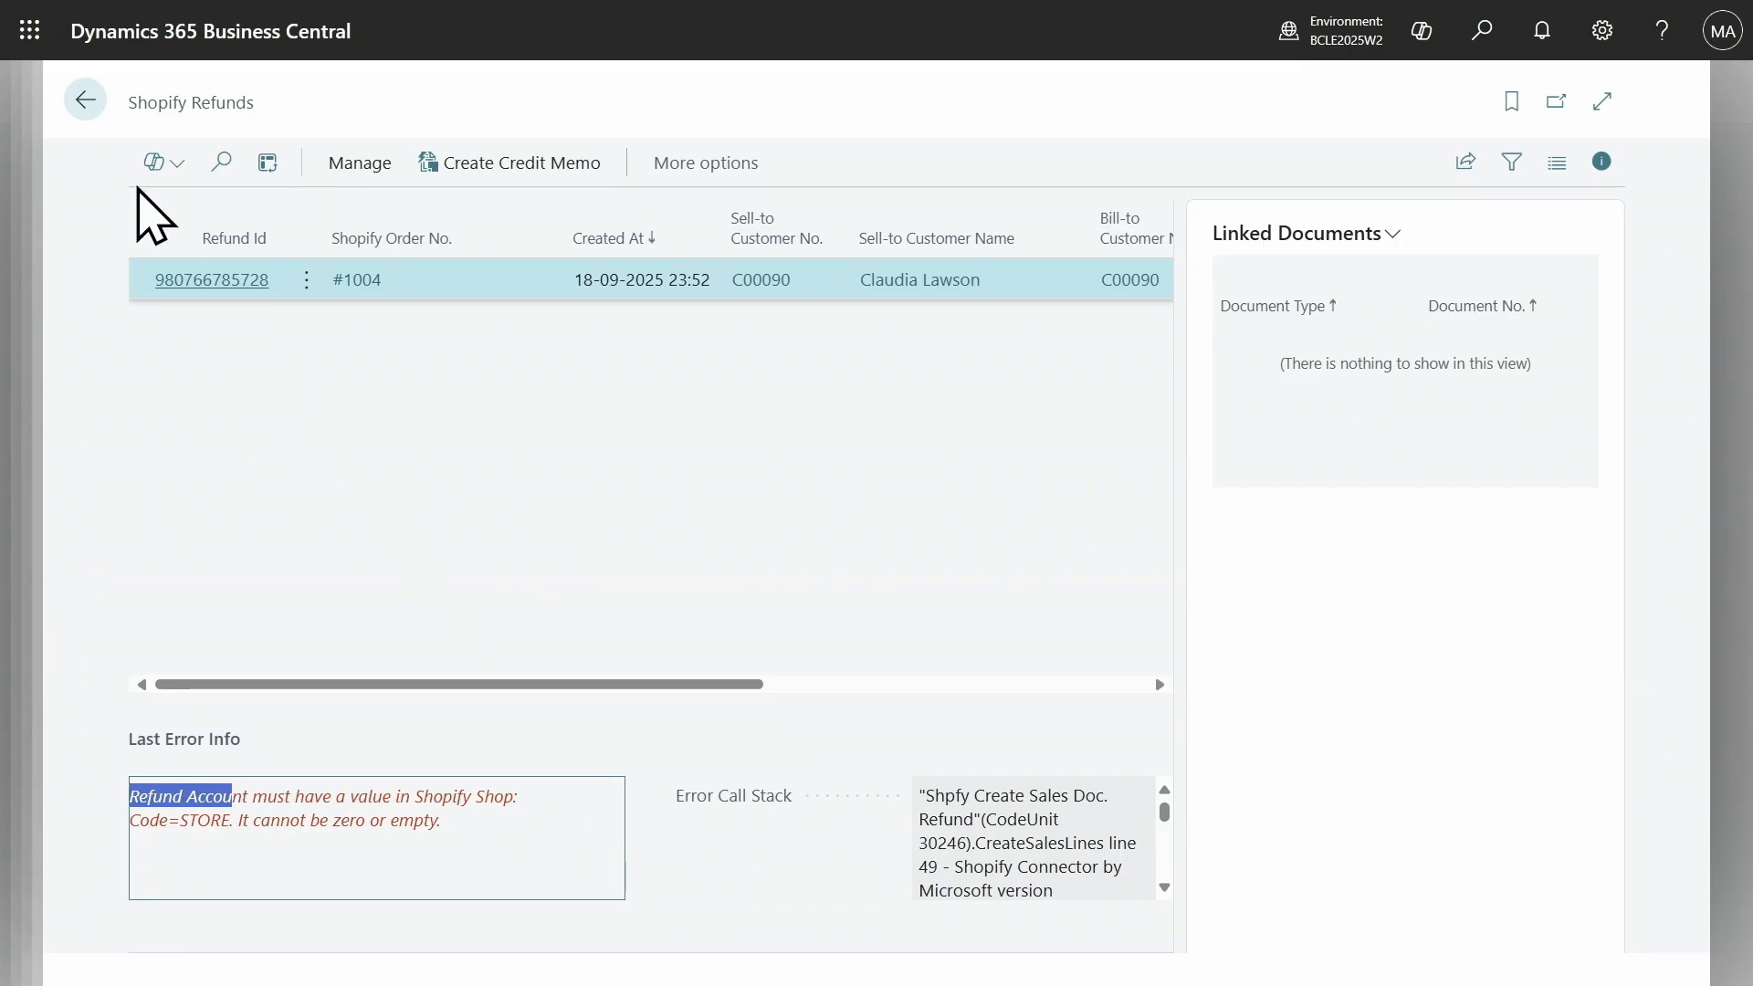
click(85, 100)
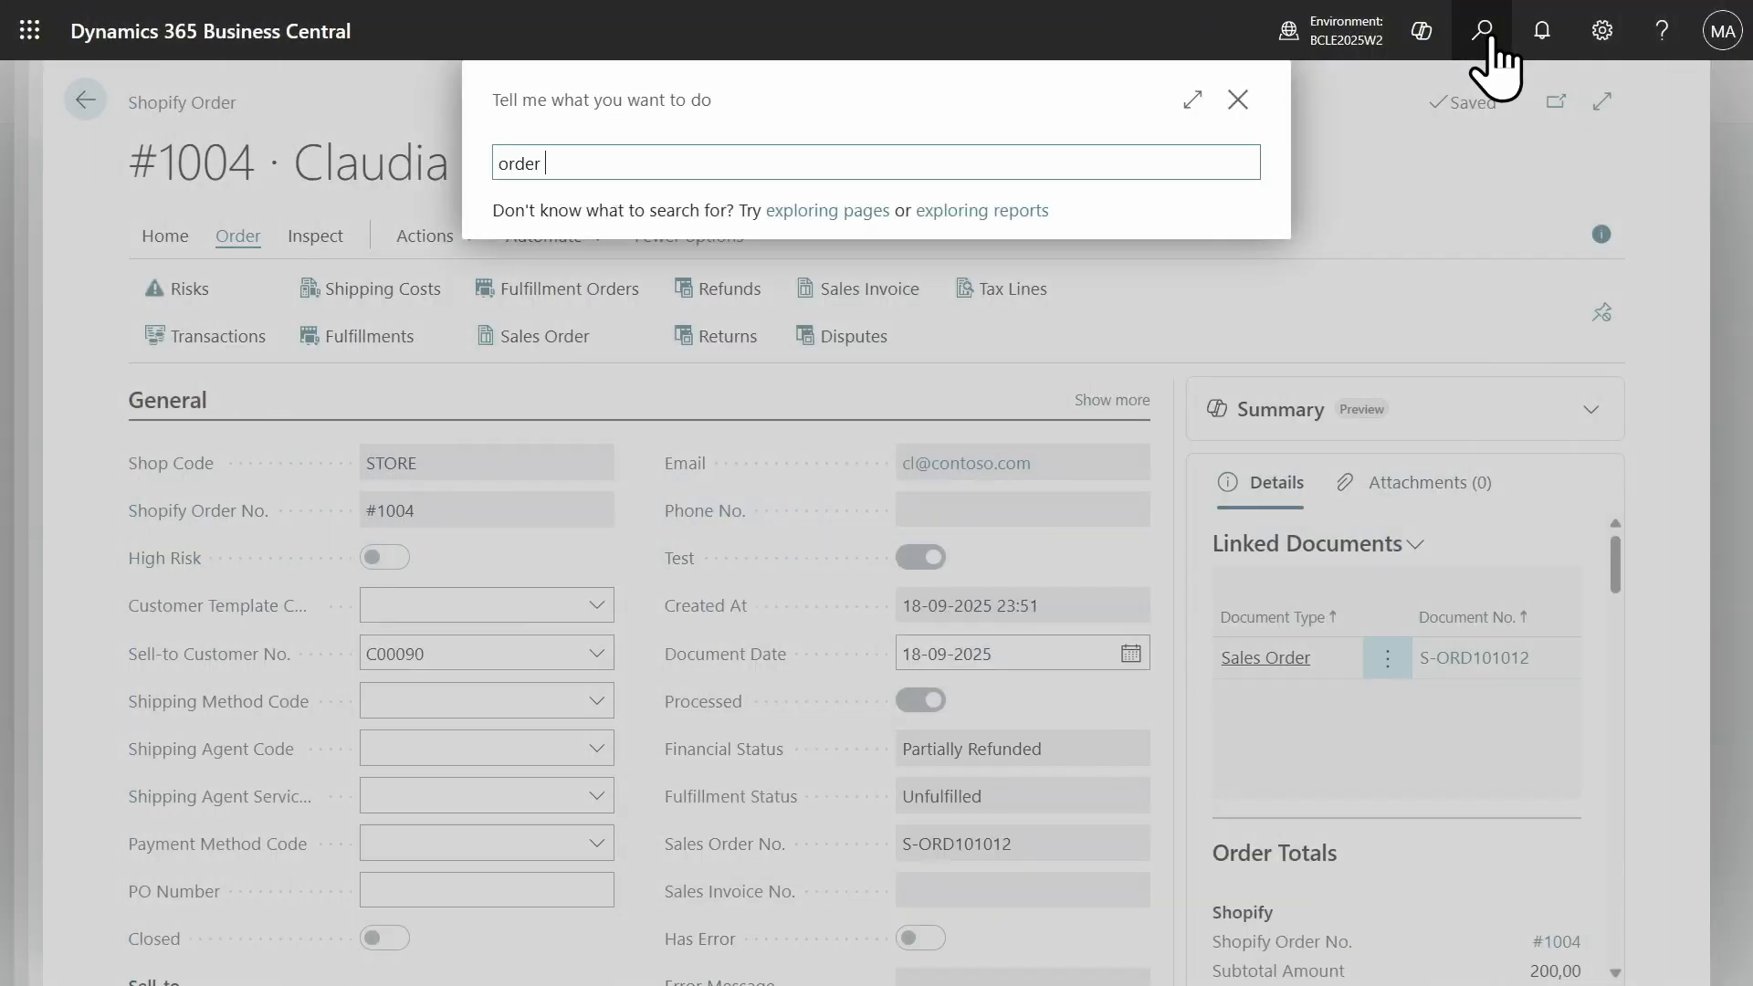
In Shopify Orders to Import, assign shop code STORE to the newest order of 400,00 USD and import it.
text(po)
click(825, 291)
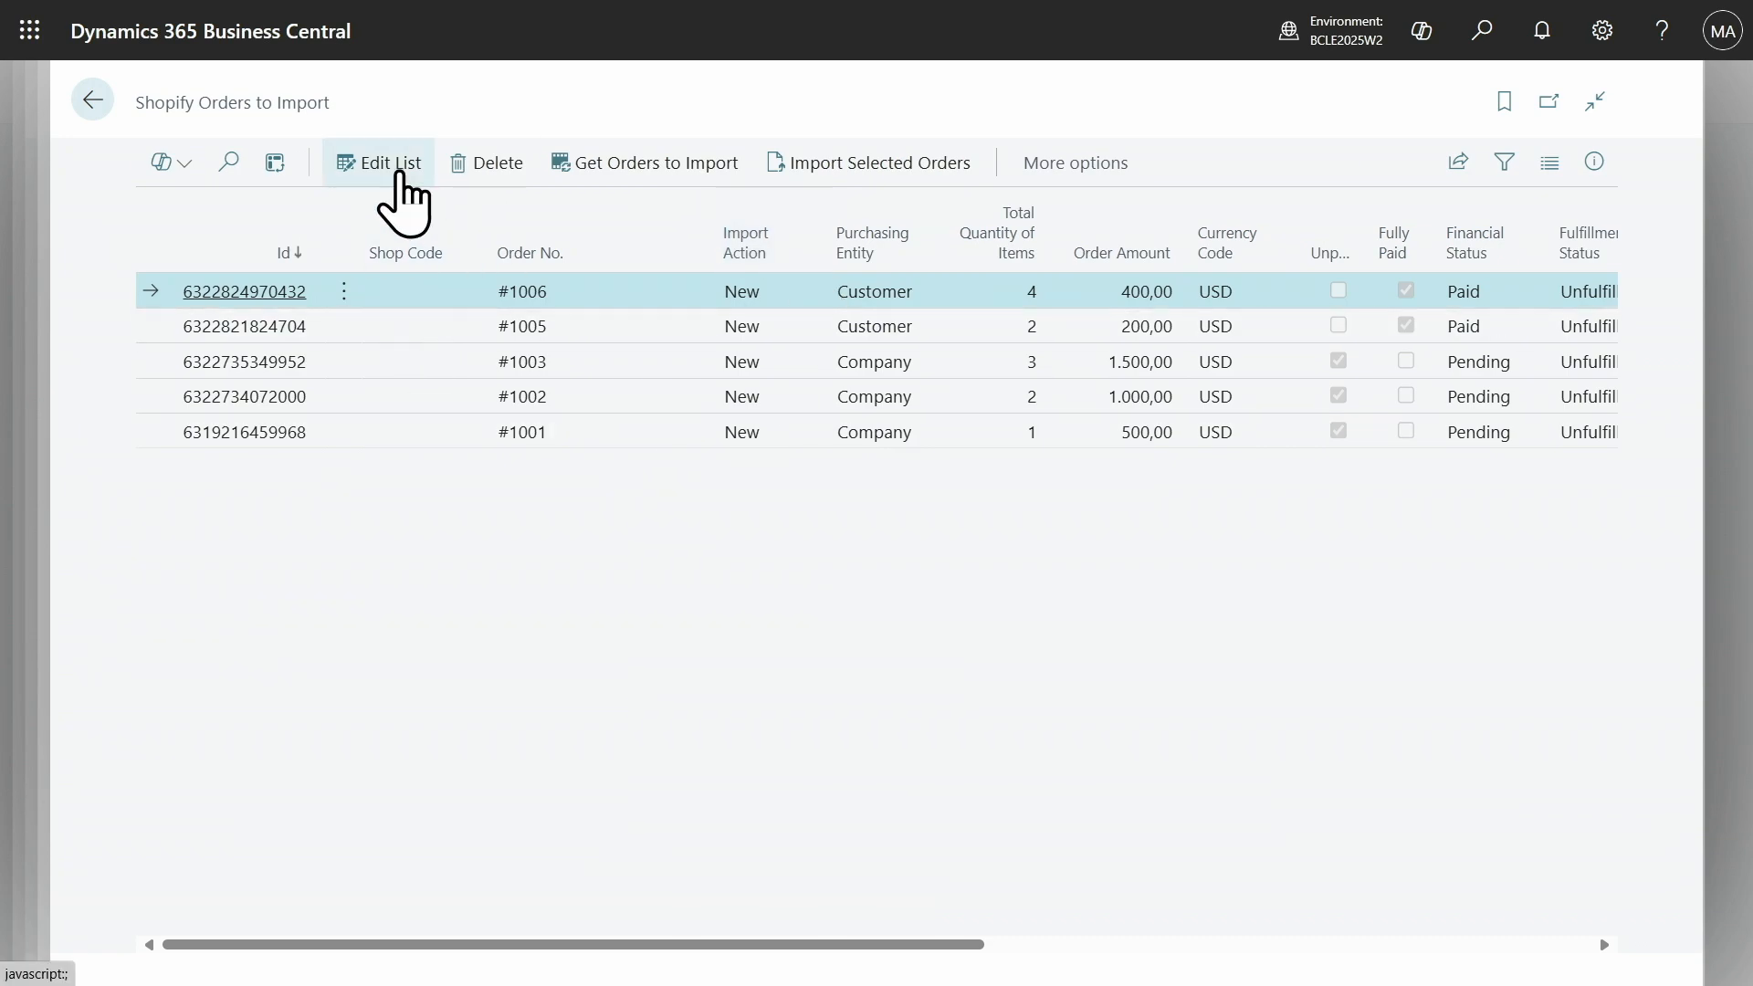
click(388, 166)
click(423, 292)
click(562, 402)
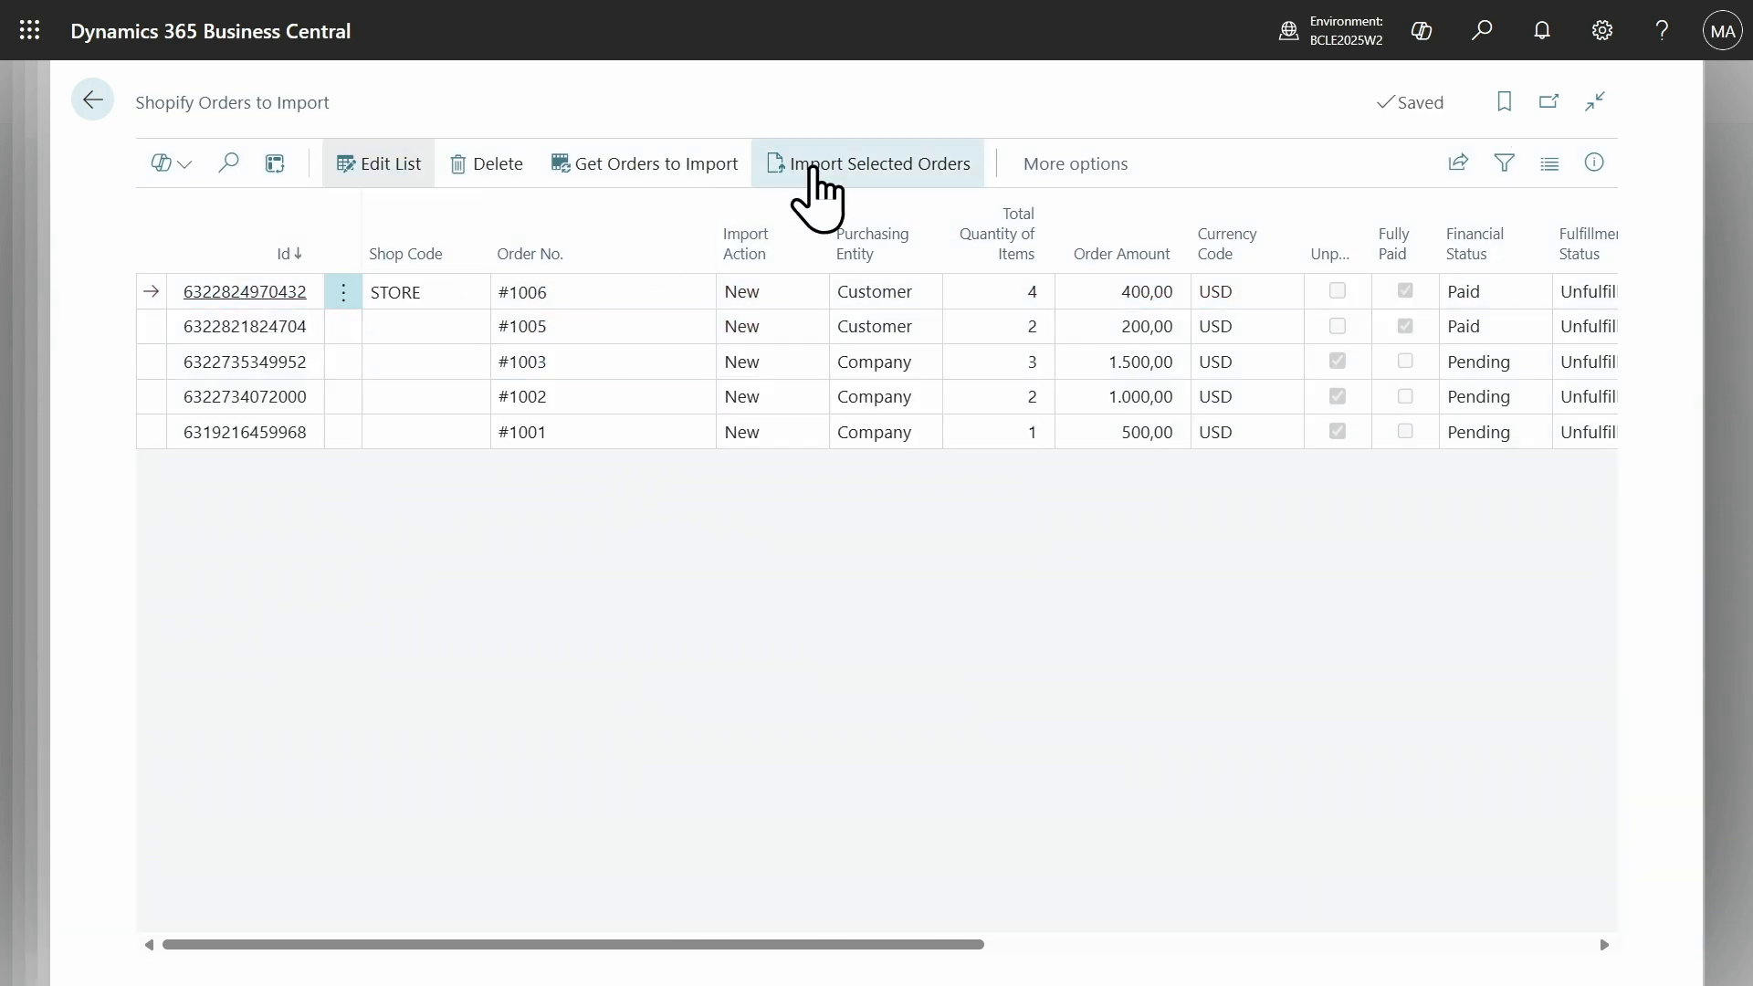
click(815, 173)
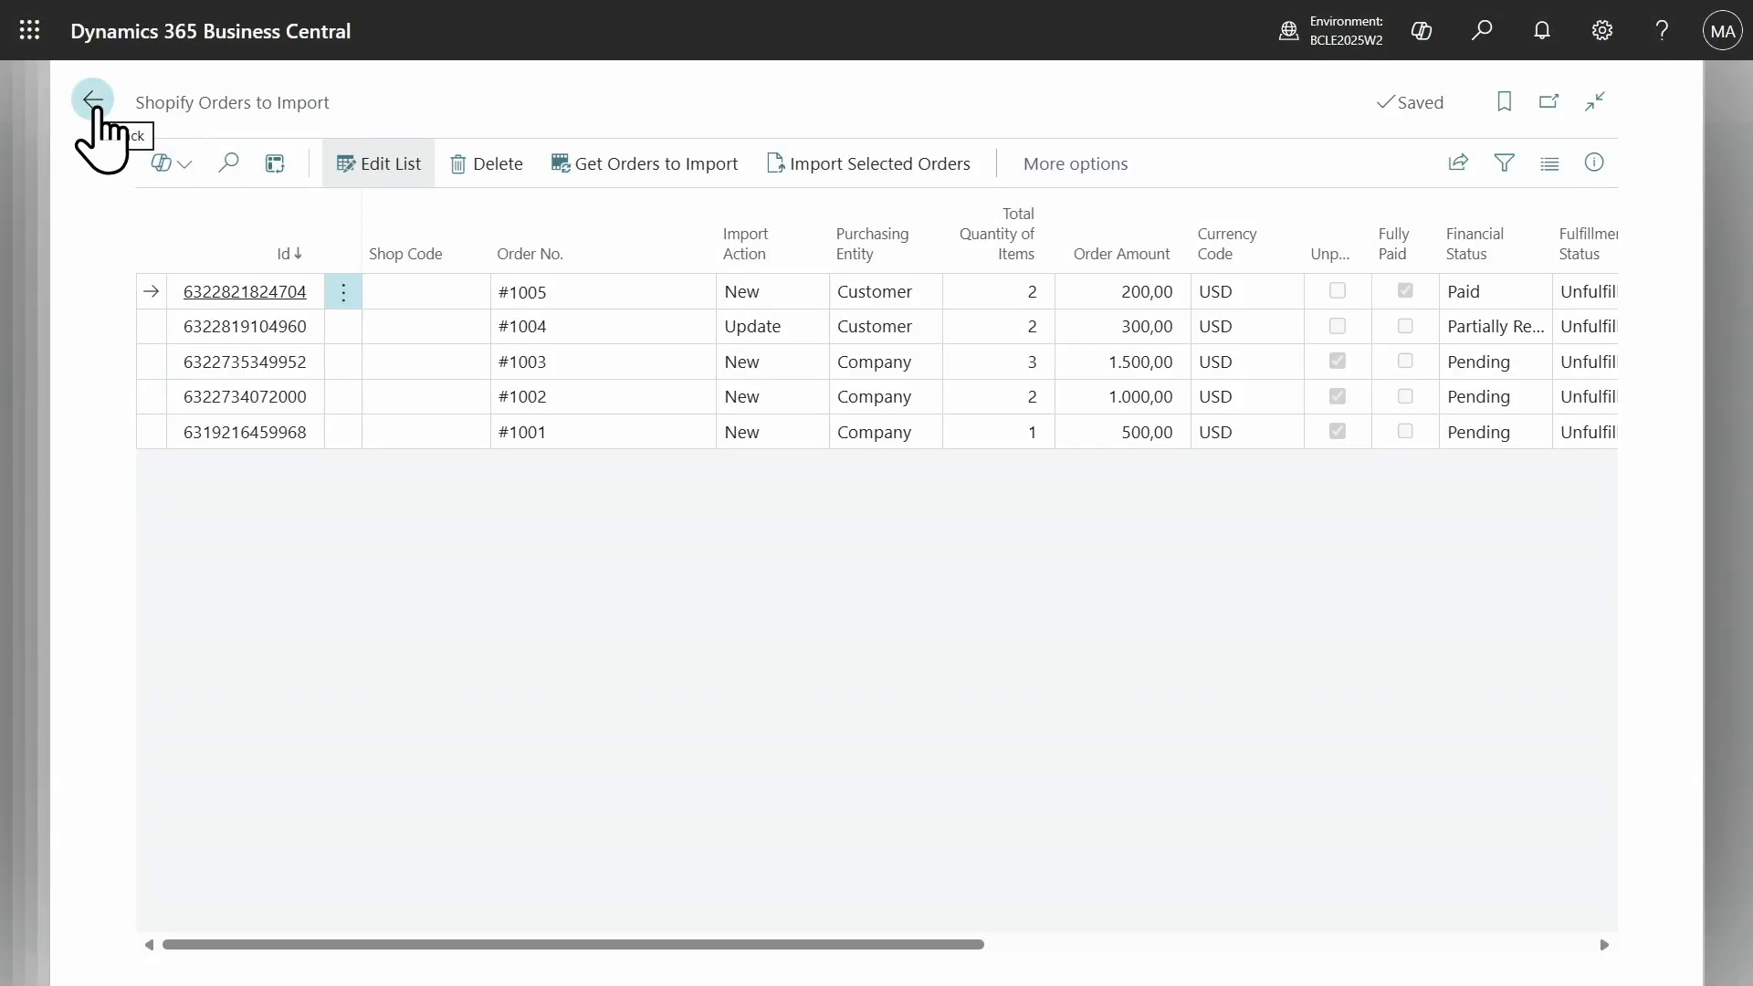
Return to the Shopify Orders list, open the newly imported order and create its sales document.
click(95, 110)
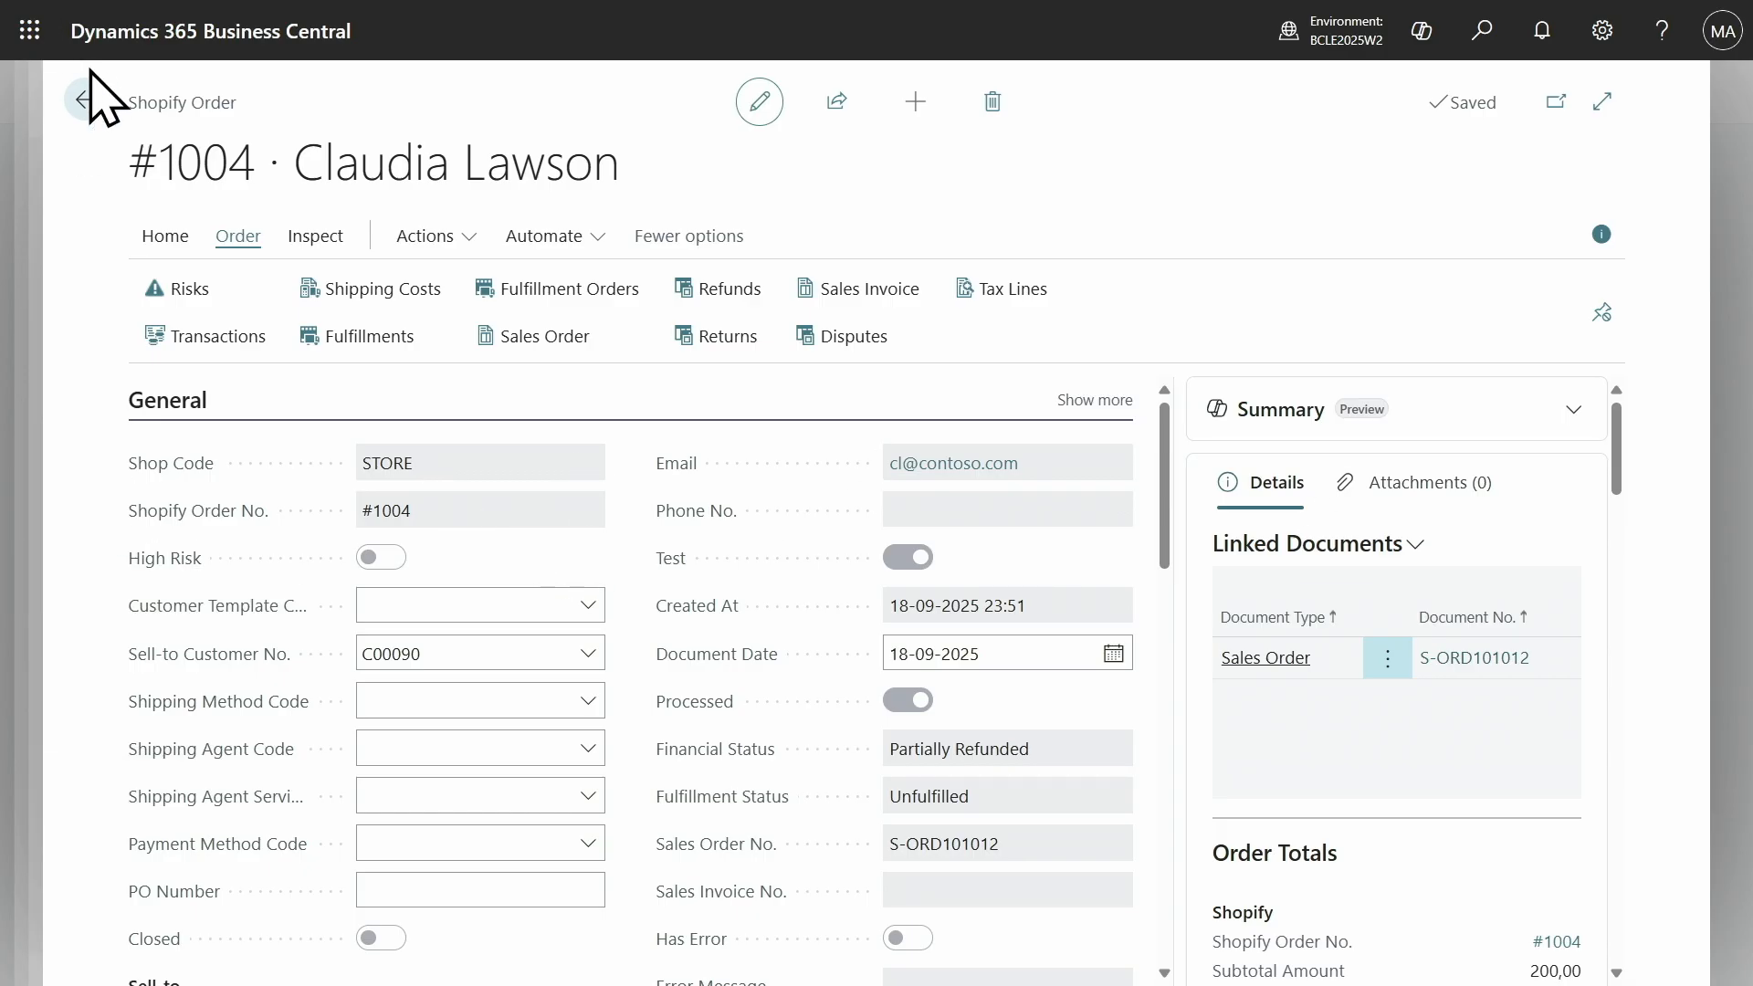
click(84, 99)
click(150, 378)
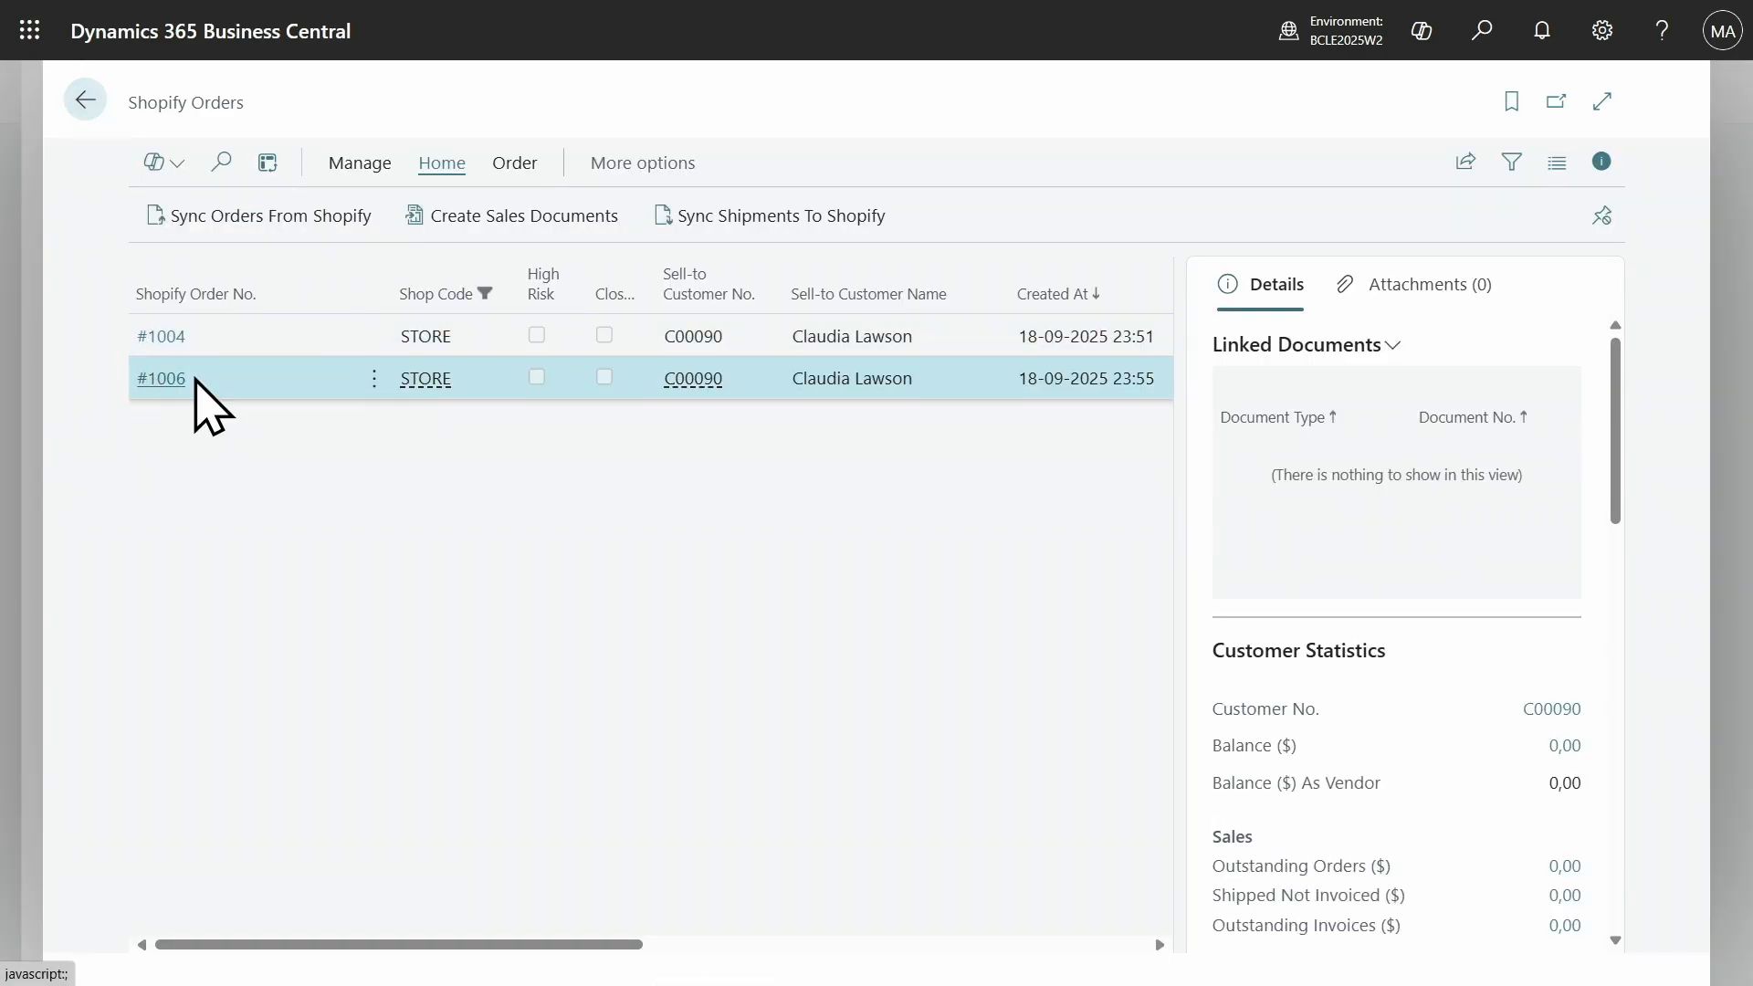
click(418, 293)
click(1004, 582)
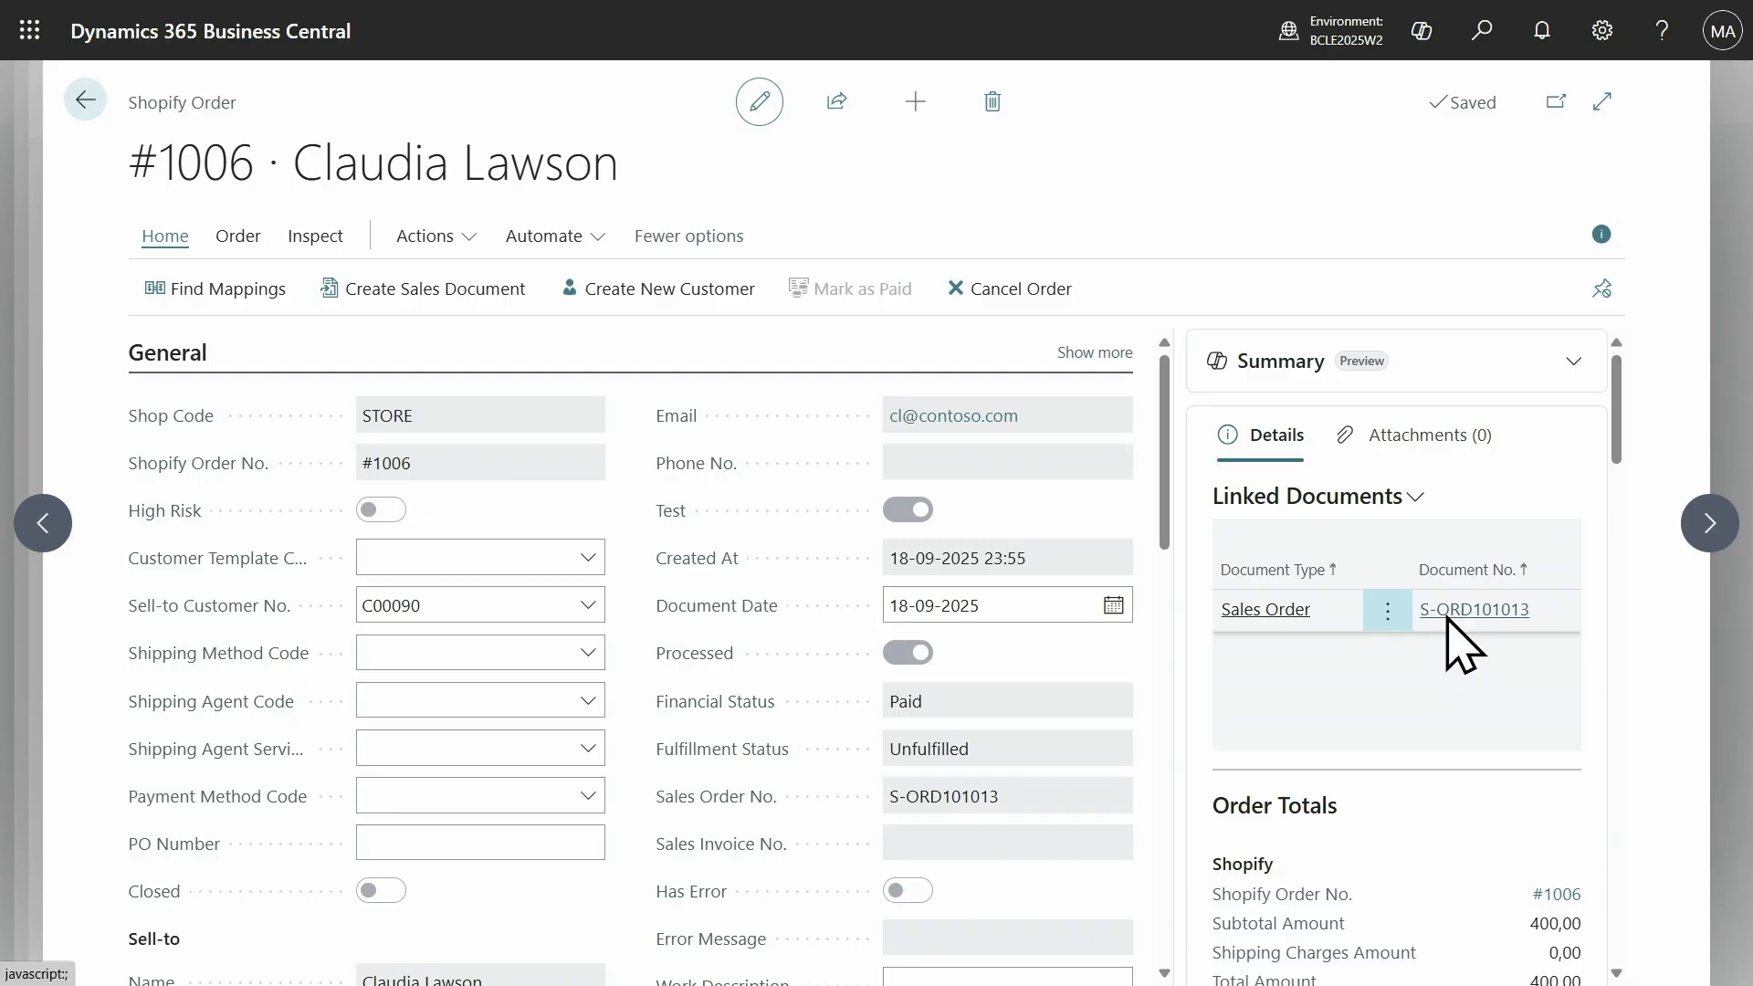
Open the sales order linked to the imported Shopify order and post it with the Ship option only.
click(1452, 610)
click(186, 349)
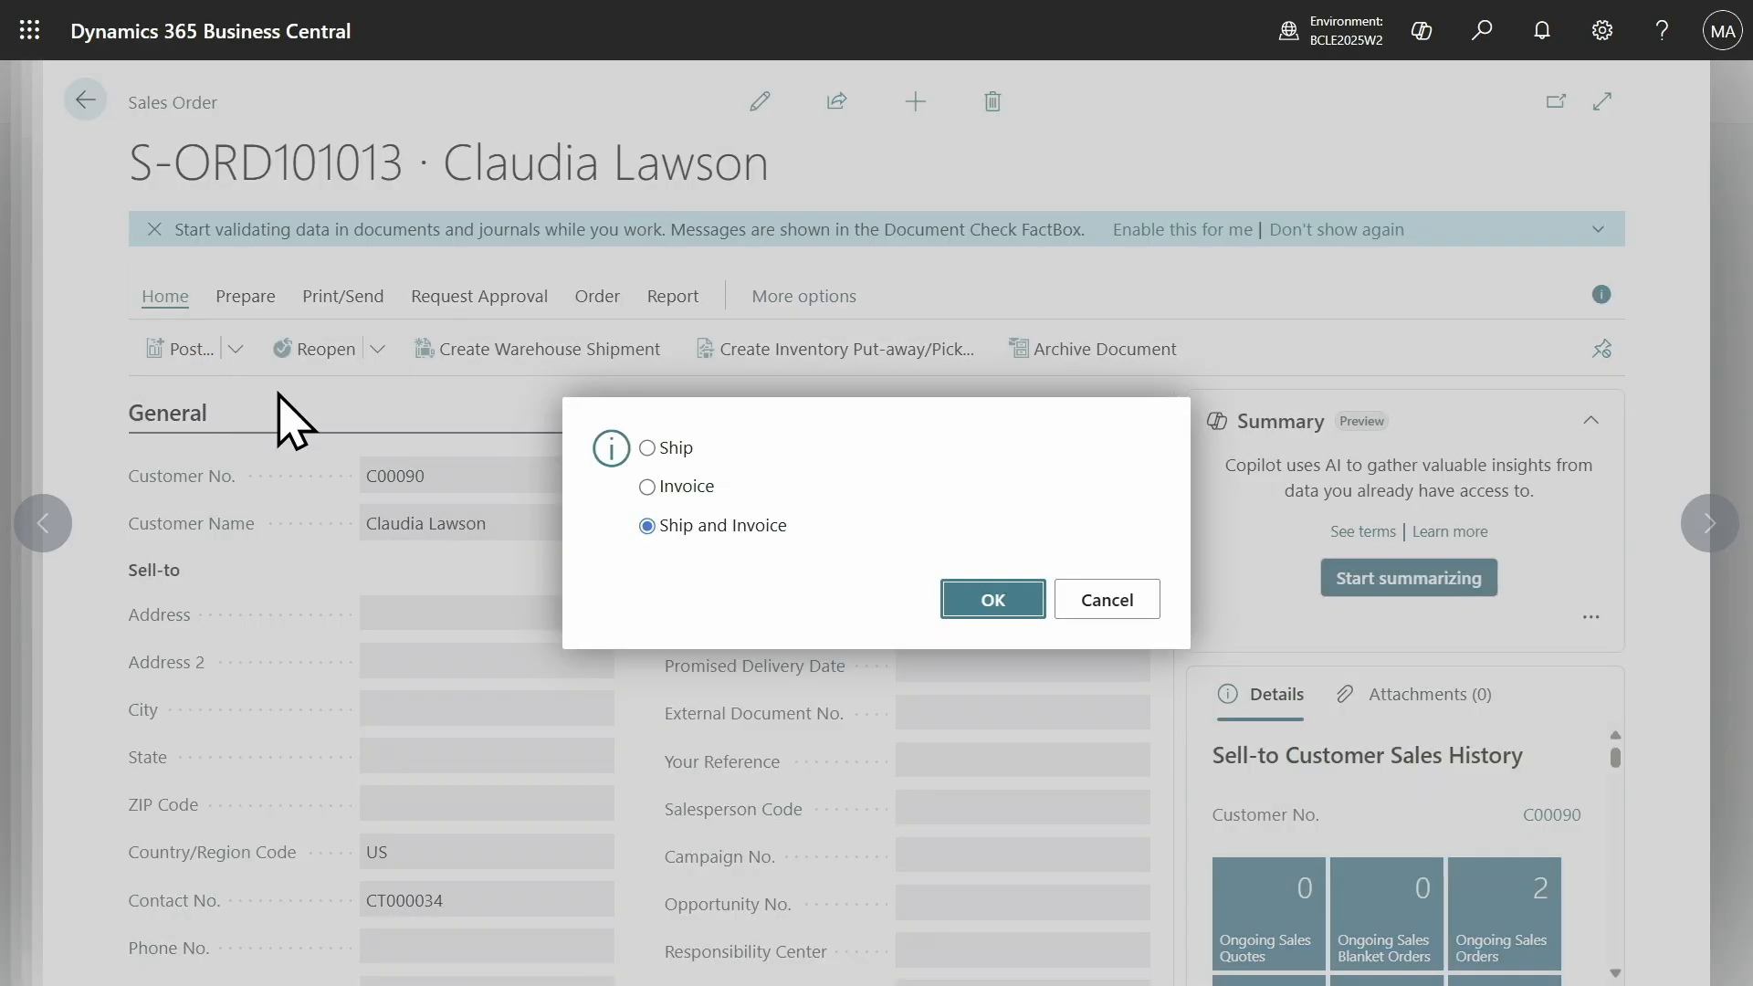
click(672, 448)
click(950, 601)
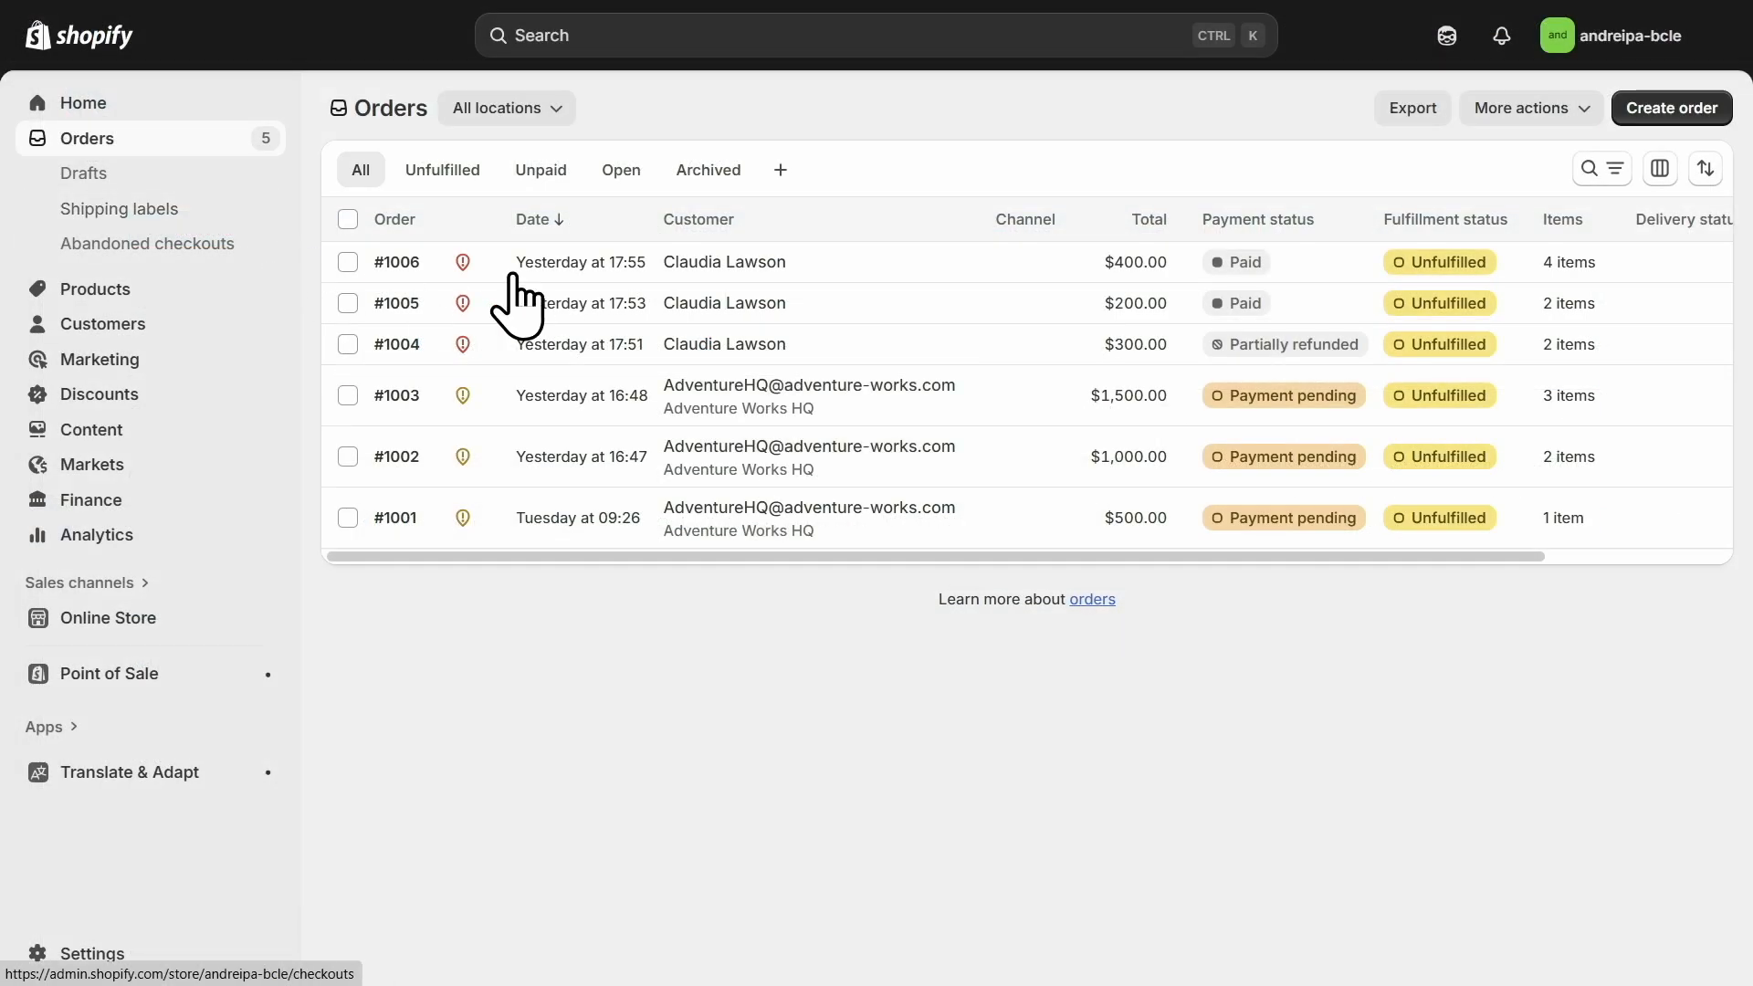
Switch to the Shopify admin, open the newest order and fulfill its four BERLIN Guest Chair, Yellow items.
click(407, 265)
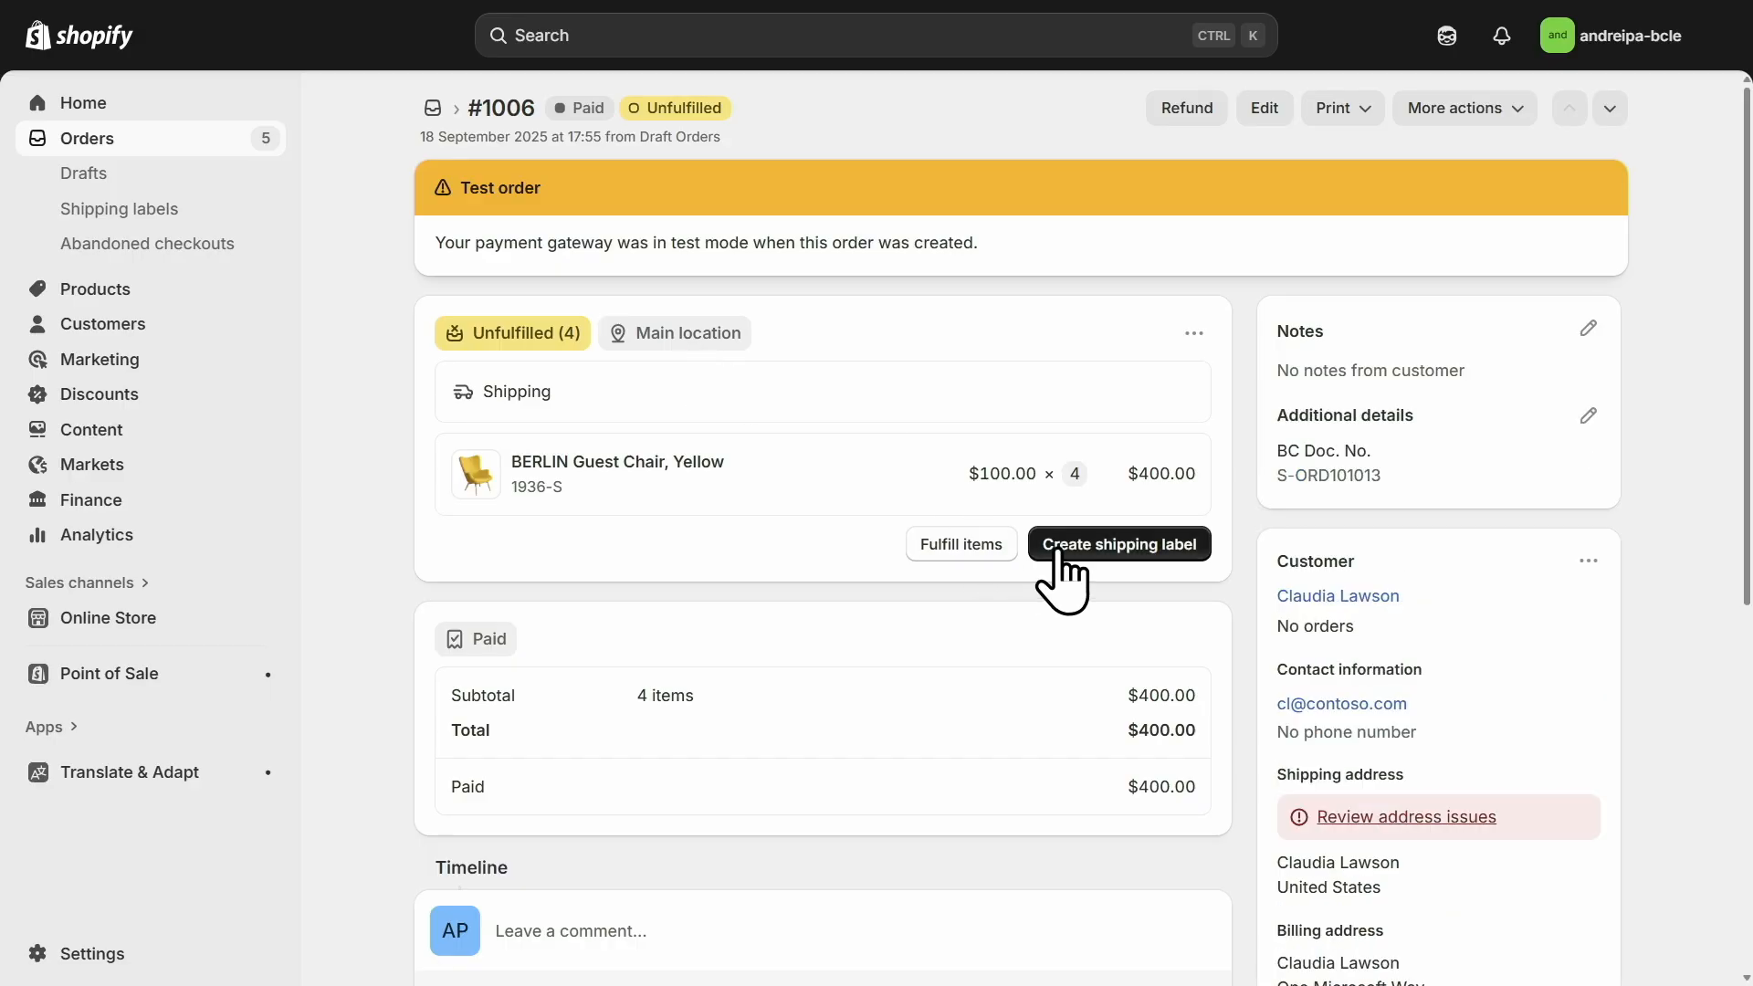
click(989, 550)
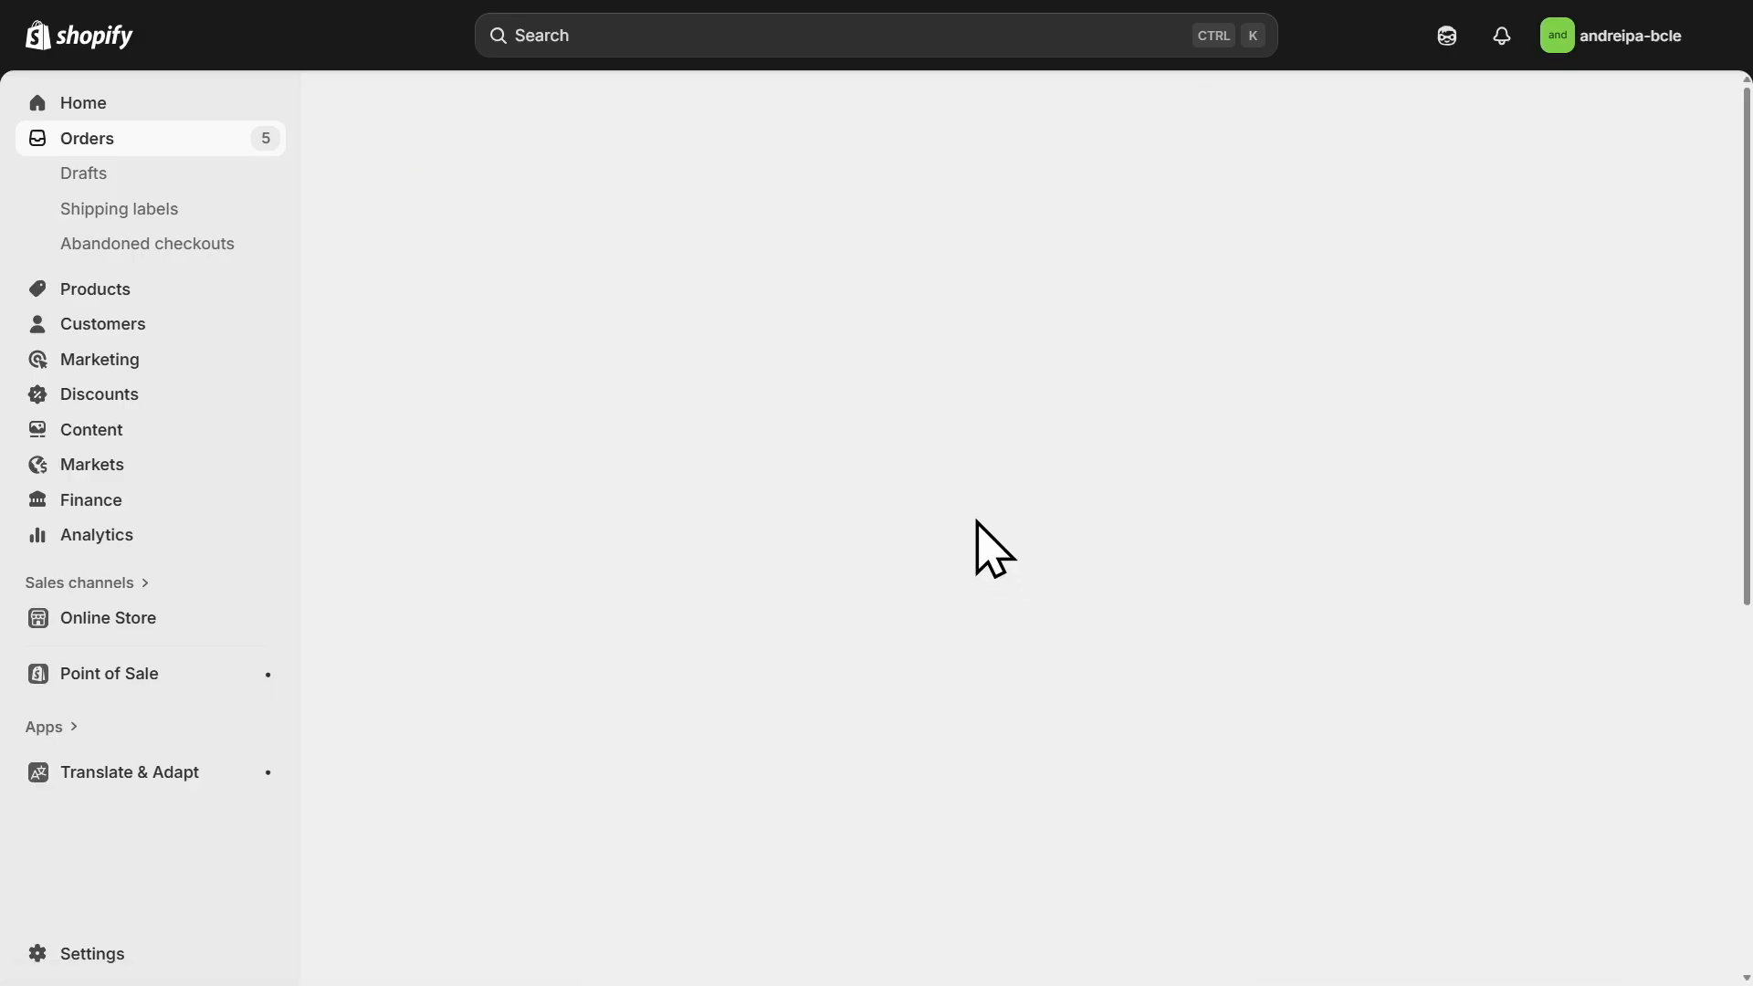
click(1306, 512)
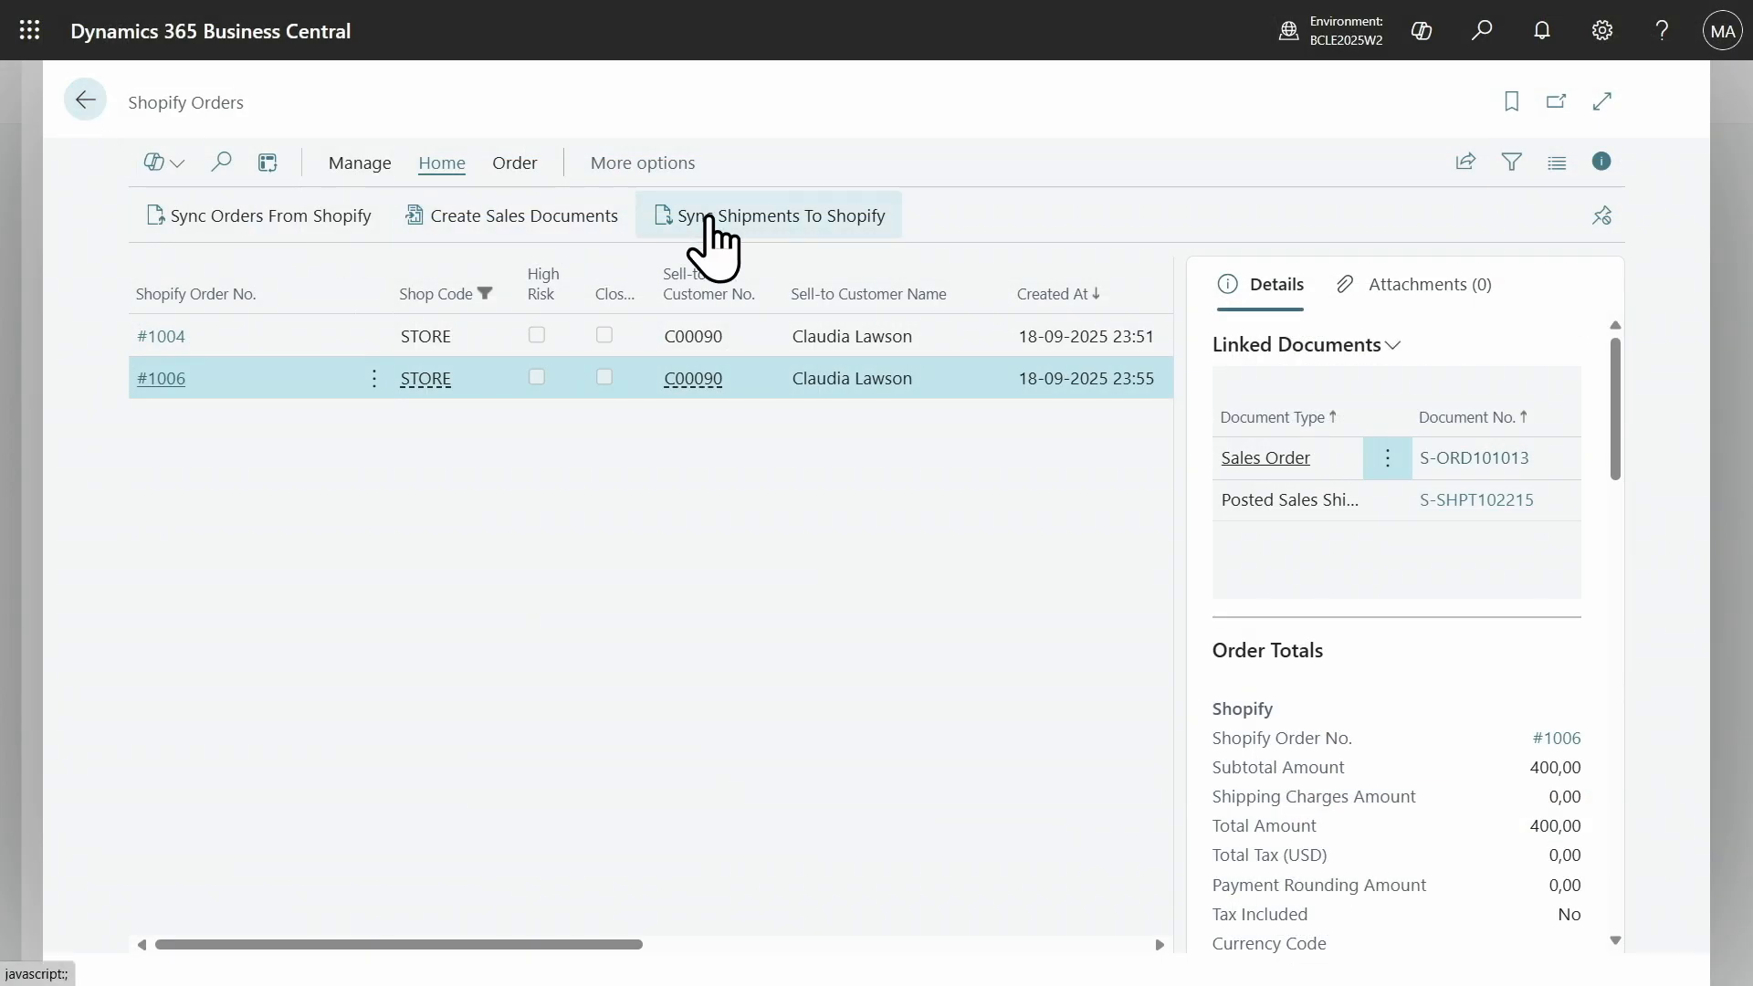
In Business Central, sync only posted shipment S-SHPT102215 to Shopify and review the skipped records.
click(711, 221)
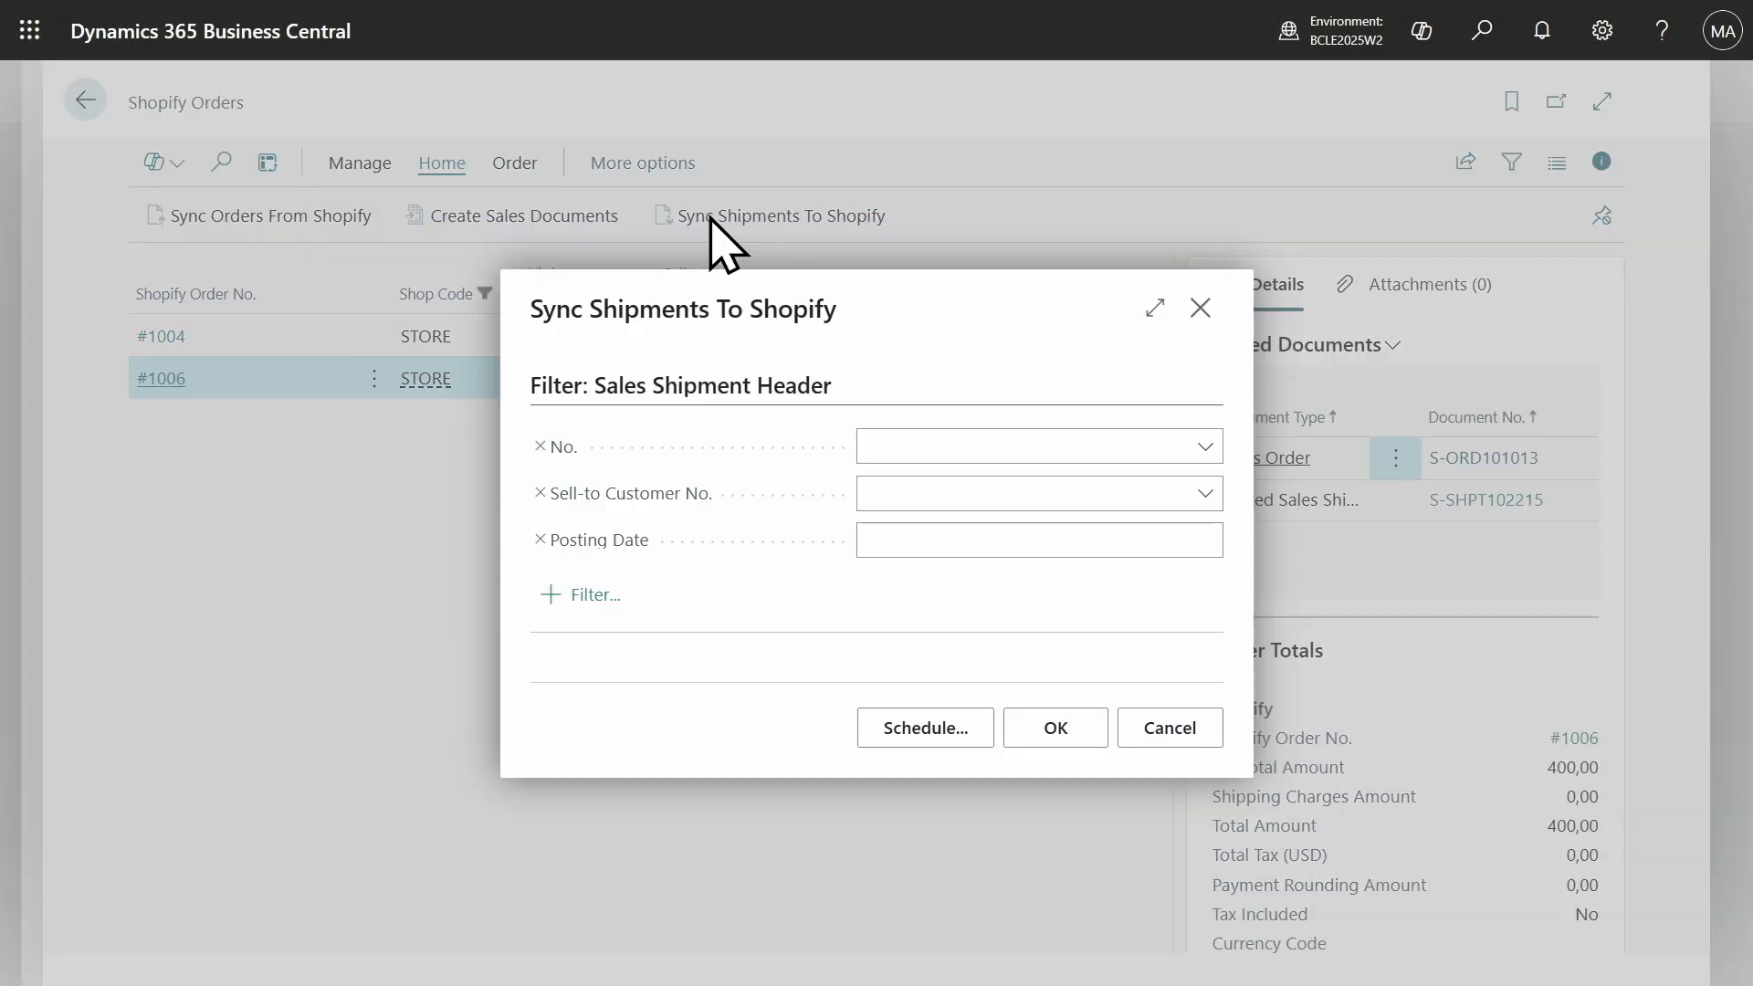
click(1207, 448)
click(963, 553)
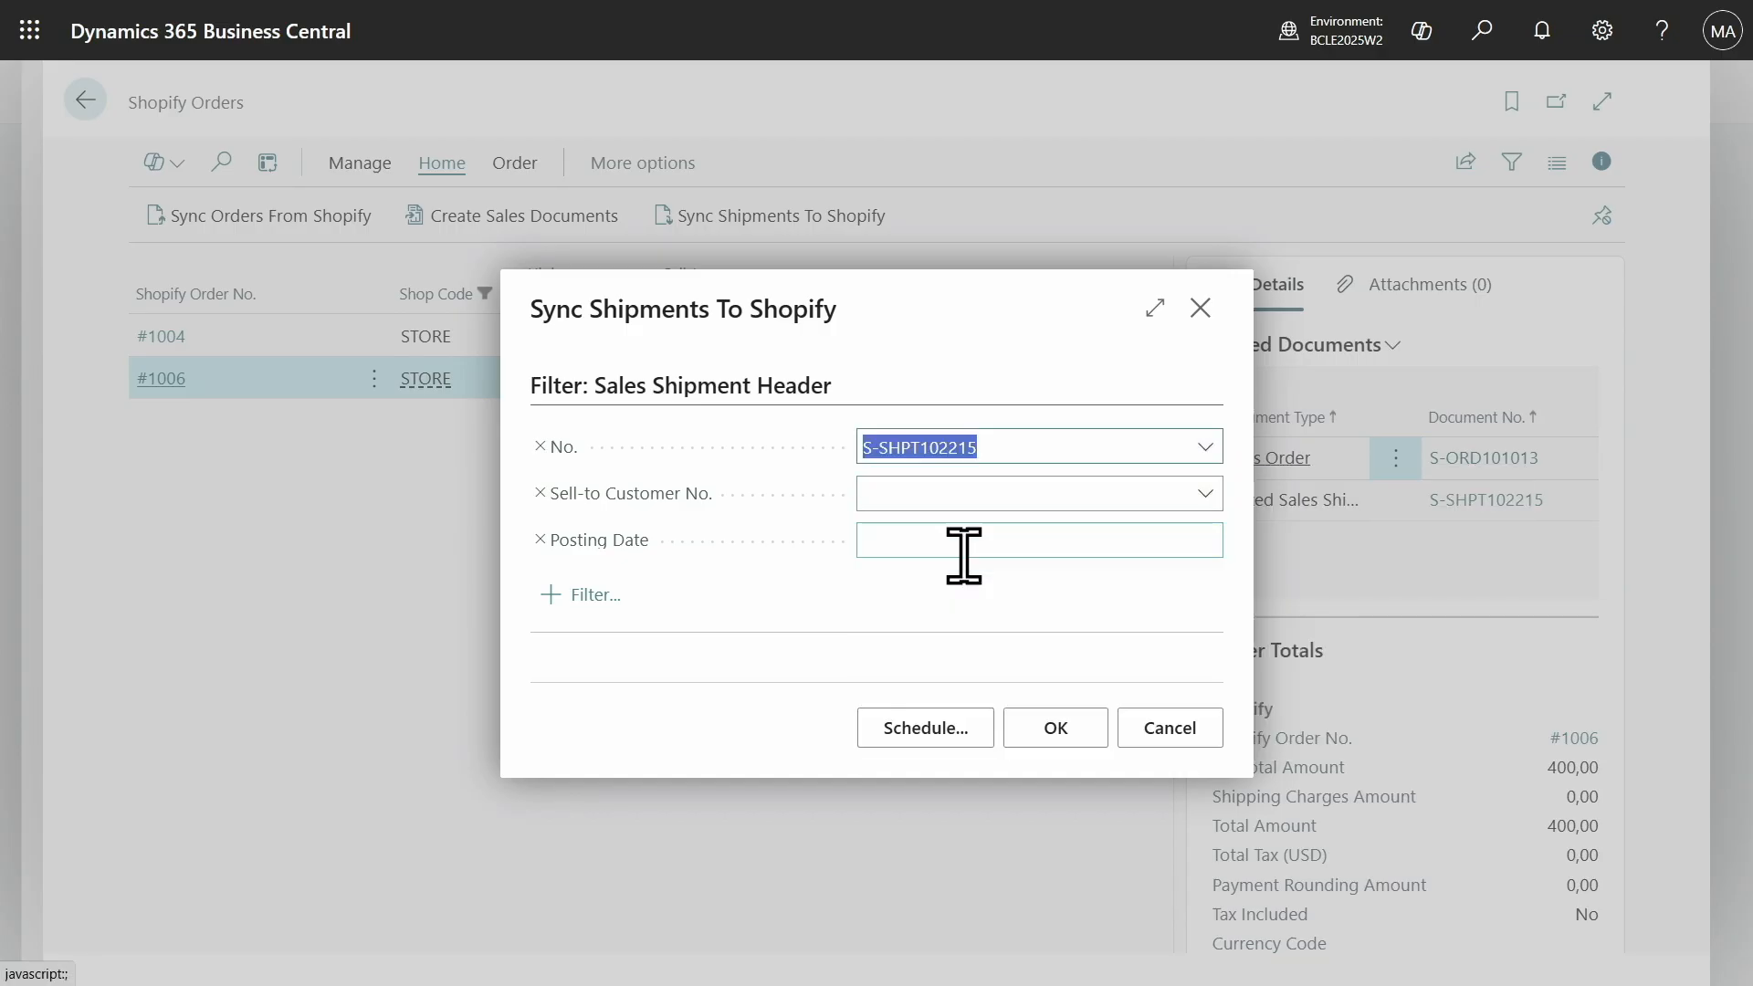
click(1056, 731)
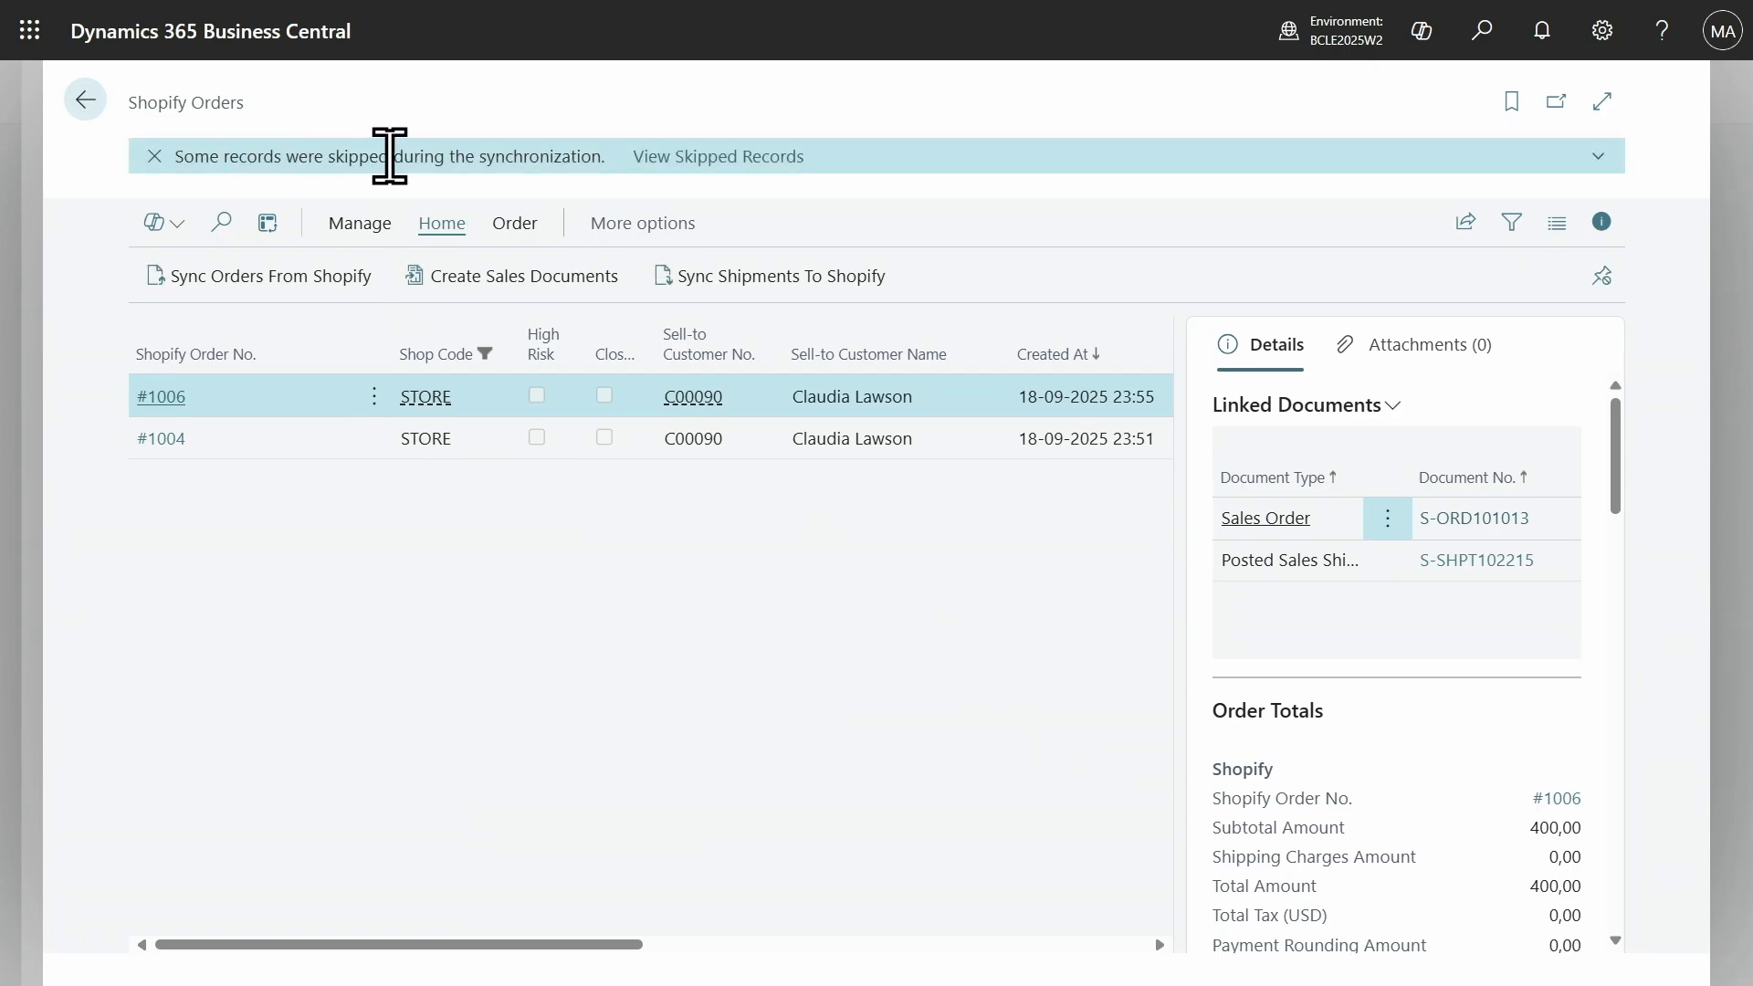
click(689, 159)
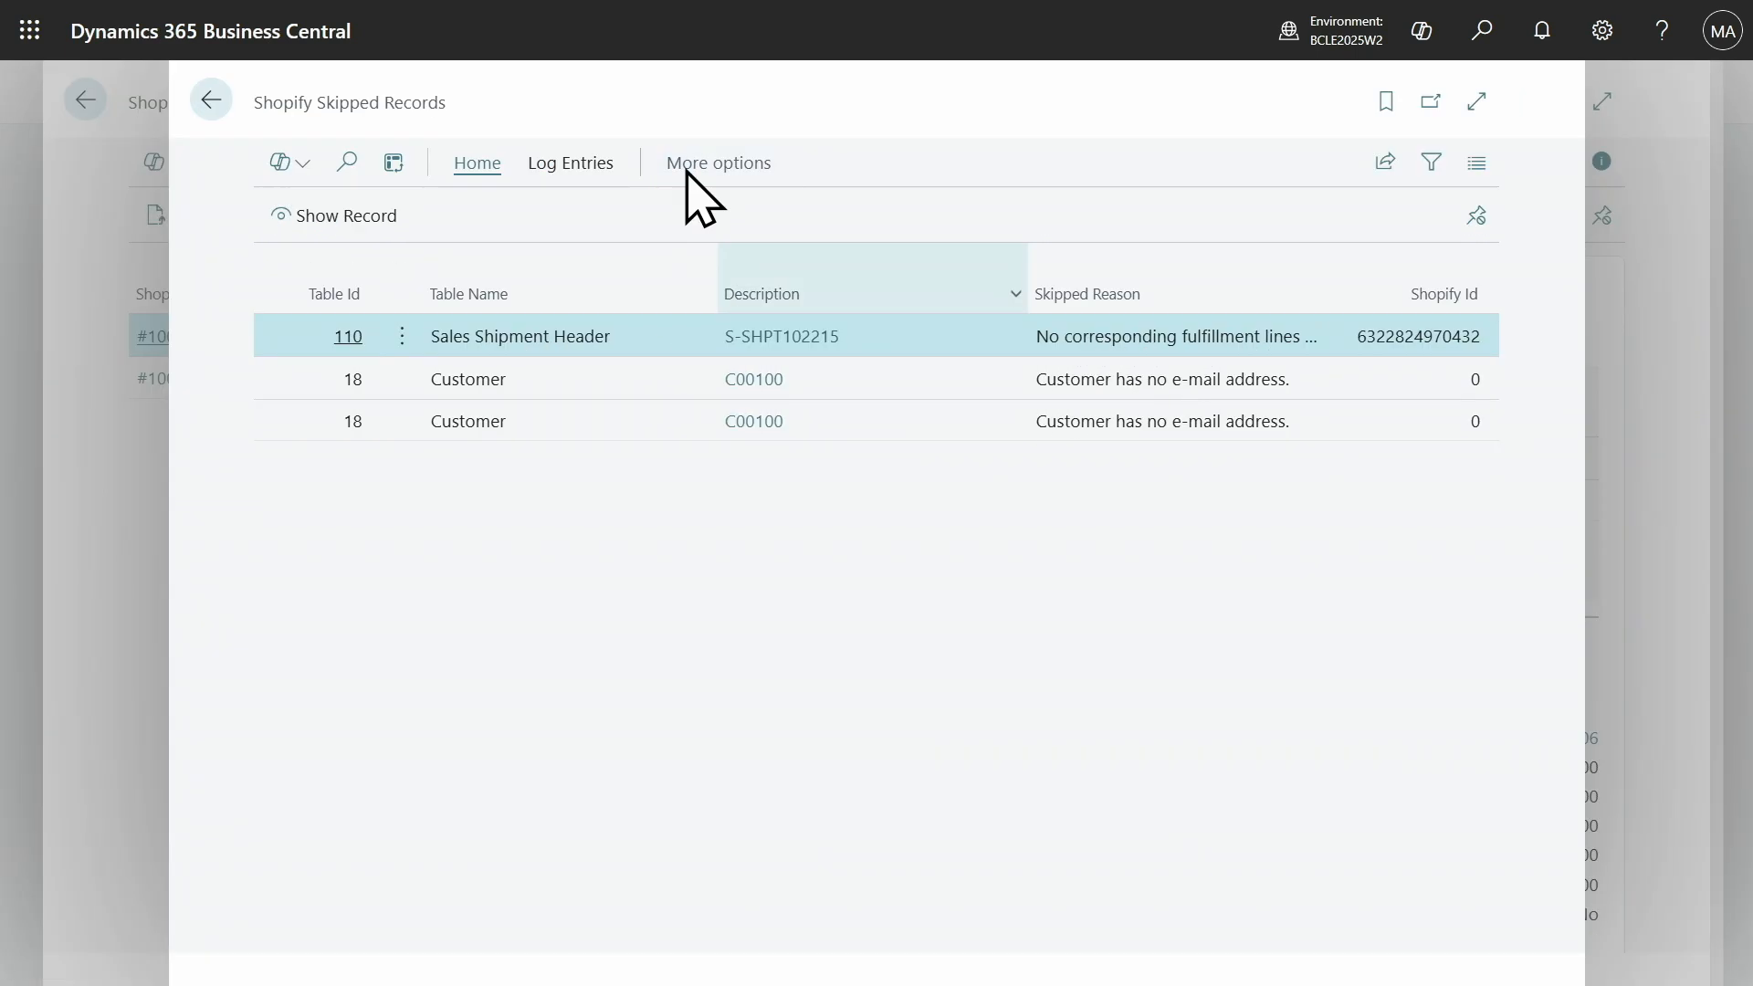
click(211, 102)
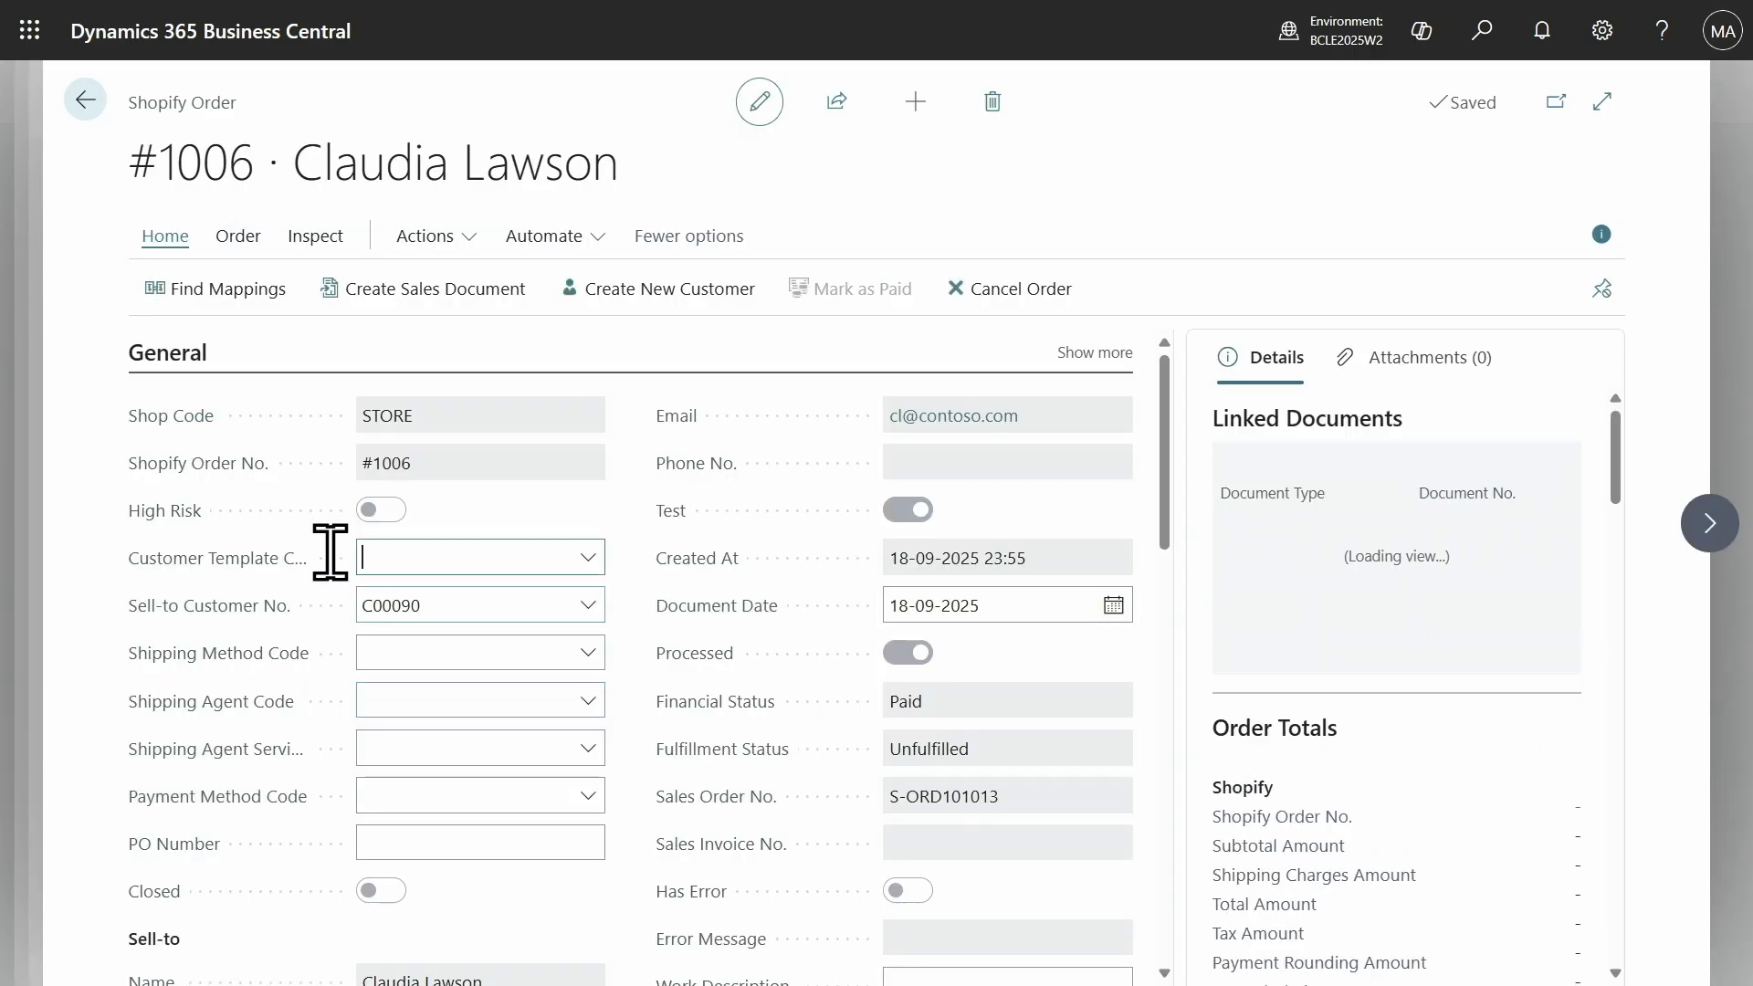
Examine the fulfillment orders and the fulfillments recorded for the shipped Shopify order.
click(238, 237)
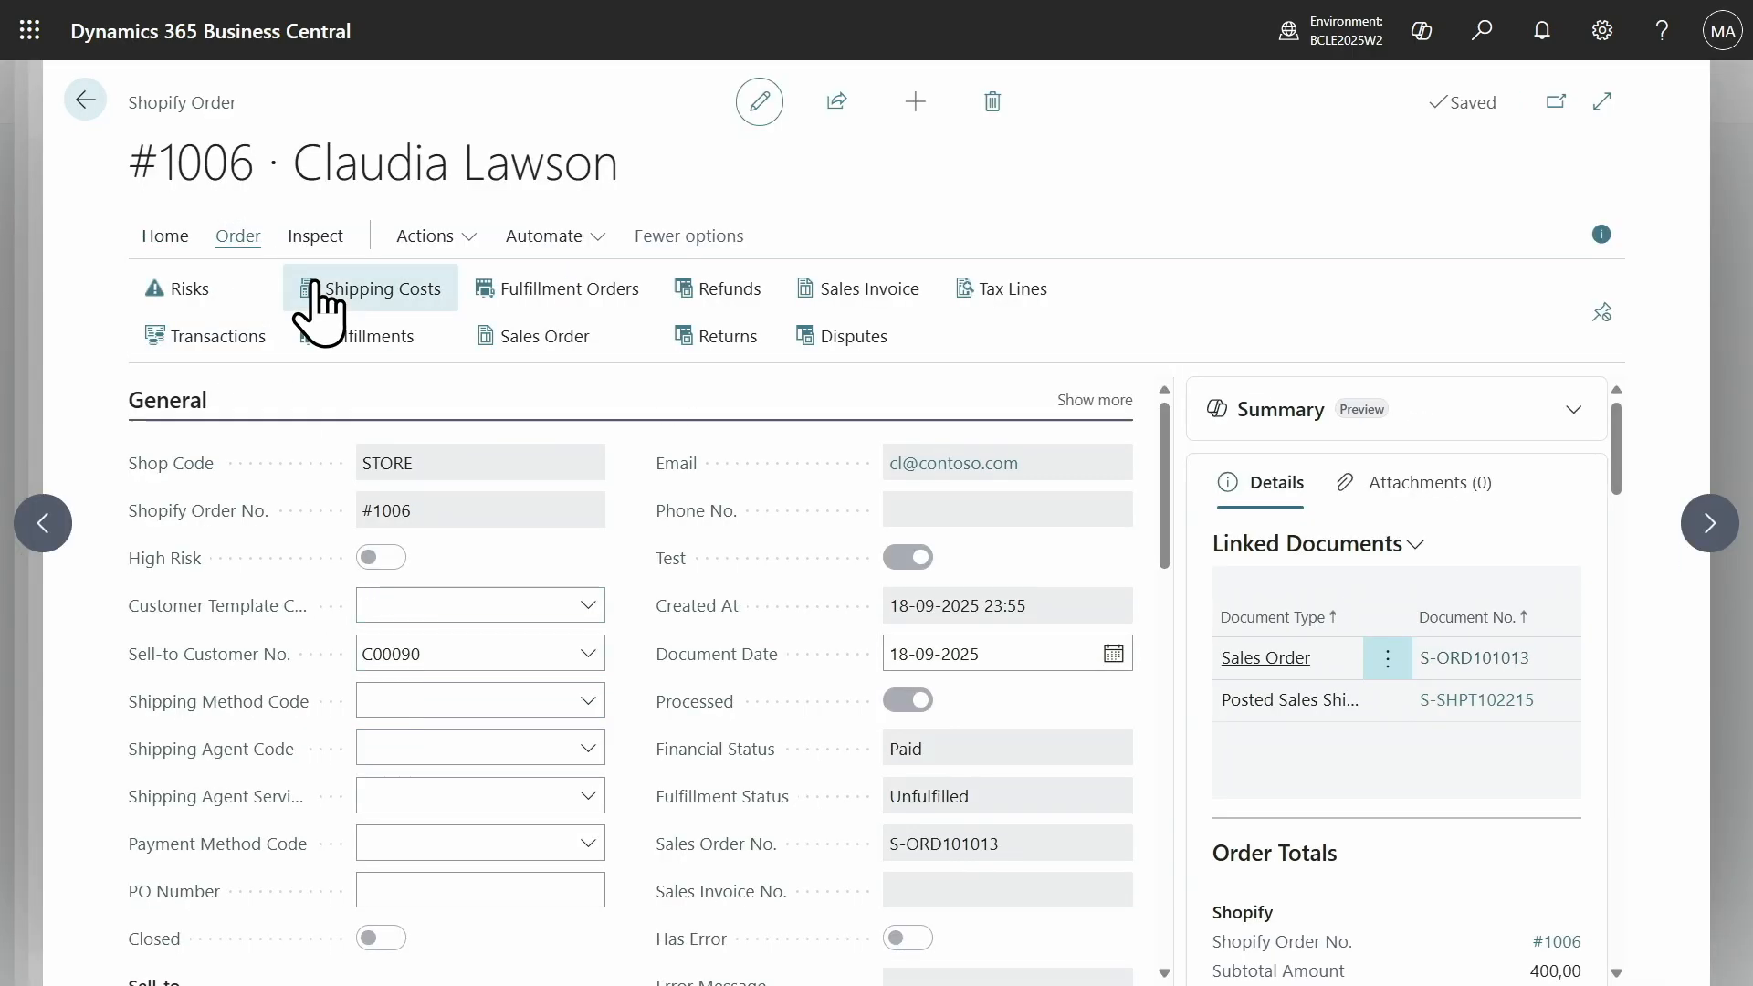
click(528, 308)
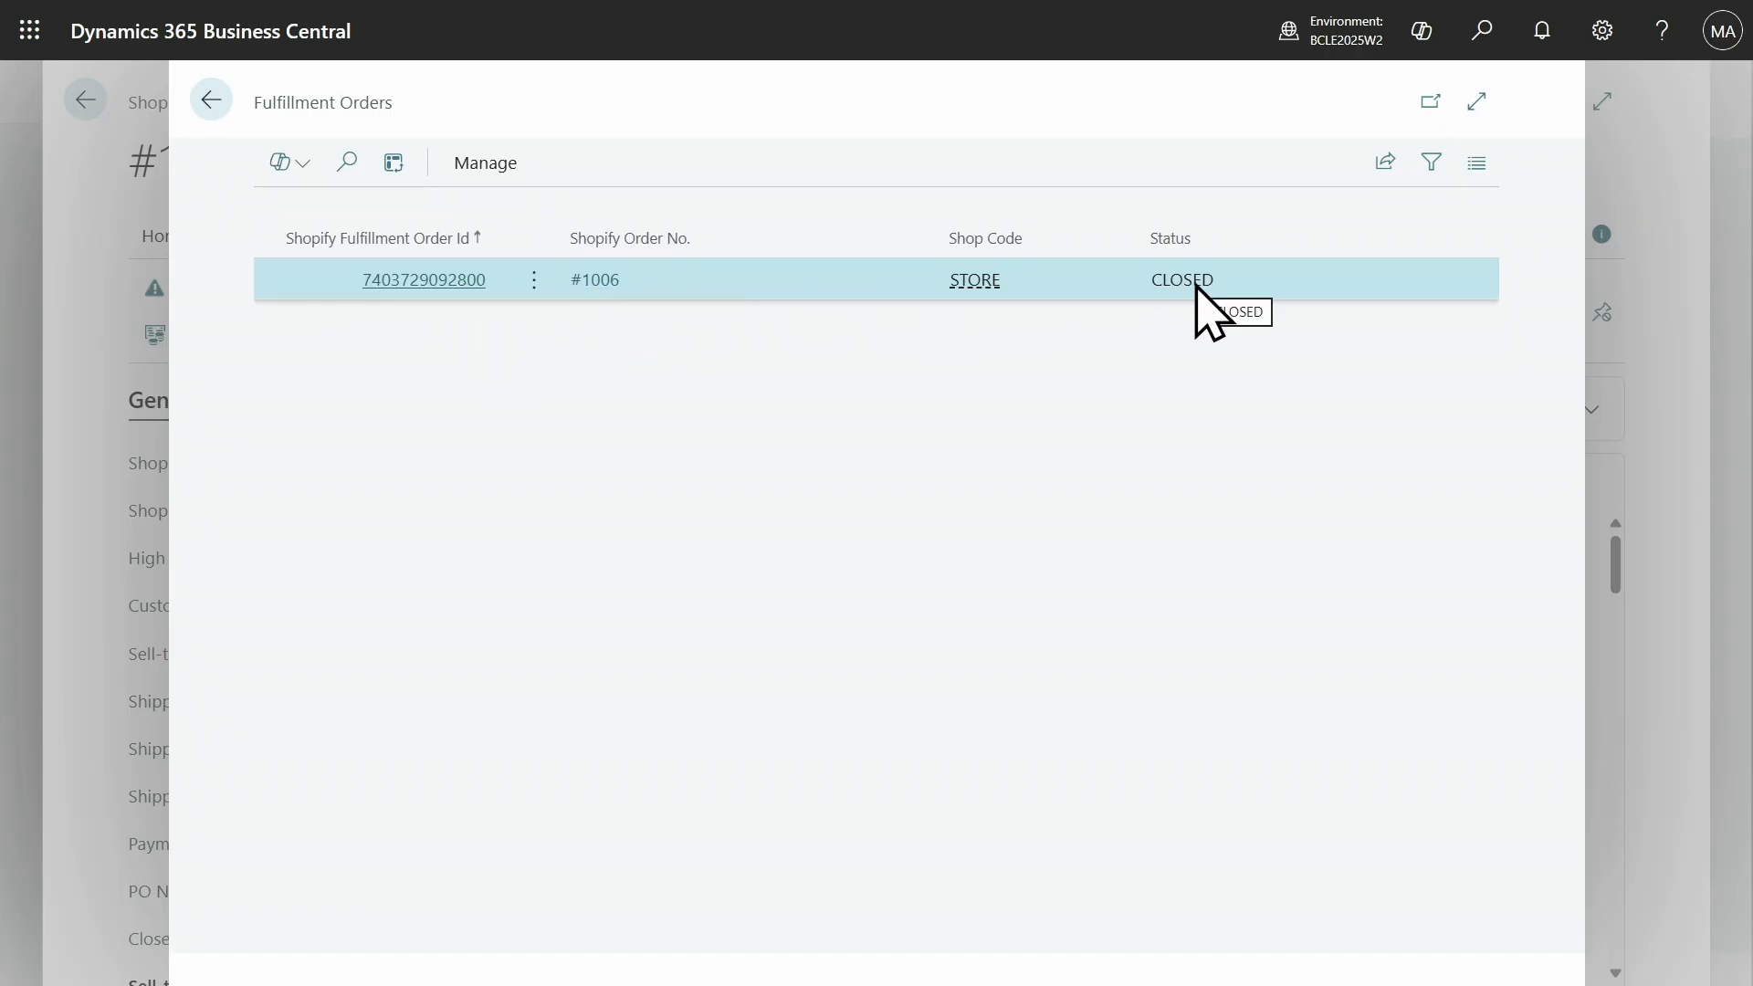
click(220, 101)
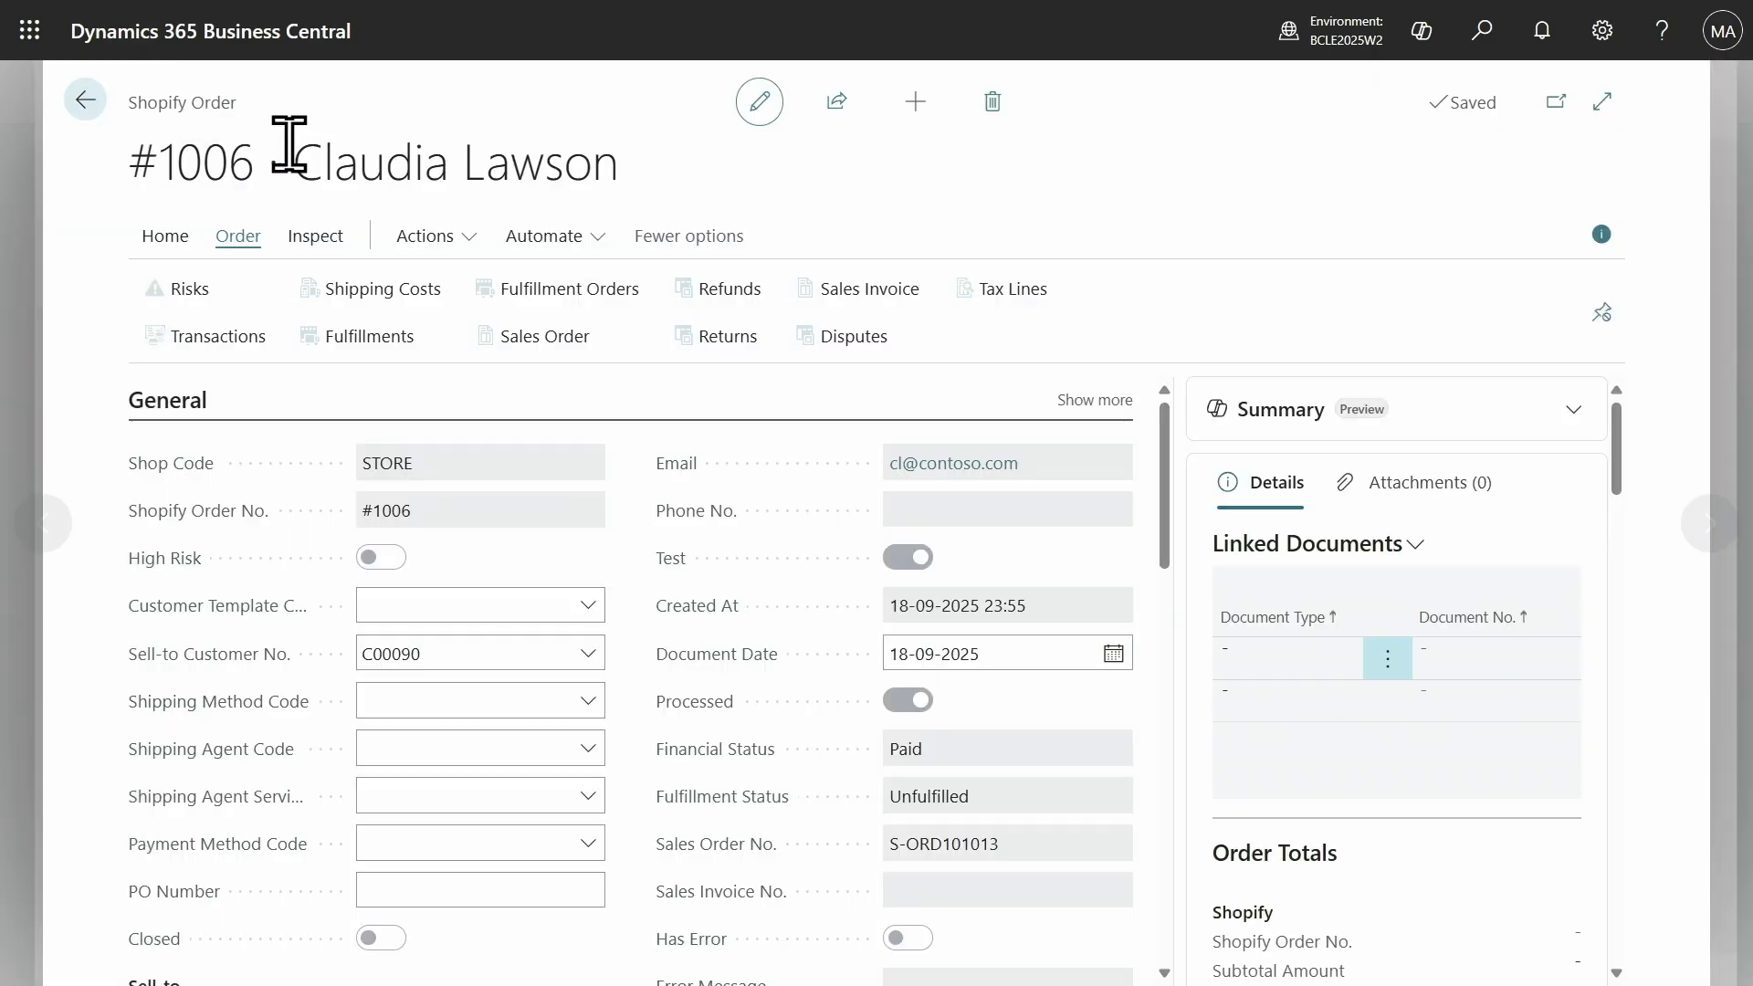
click(356, 342)
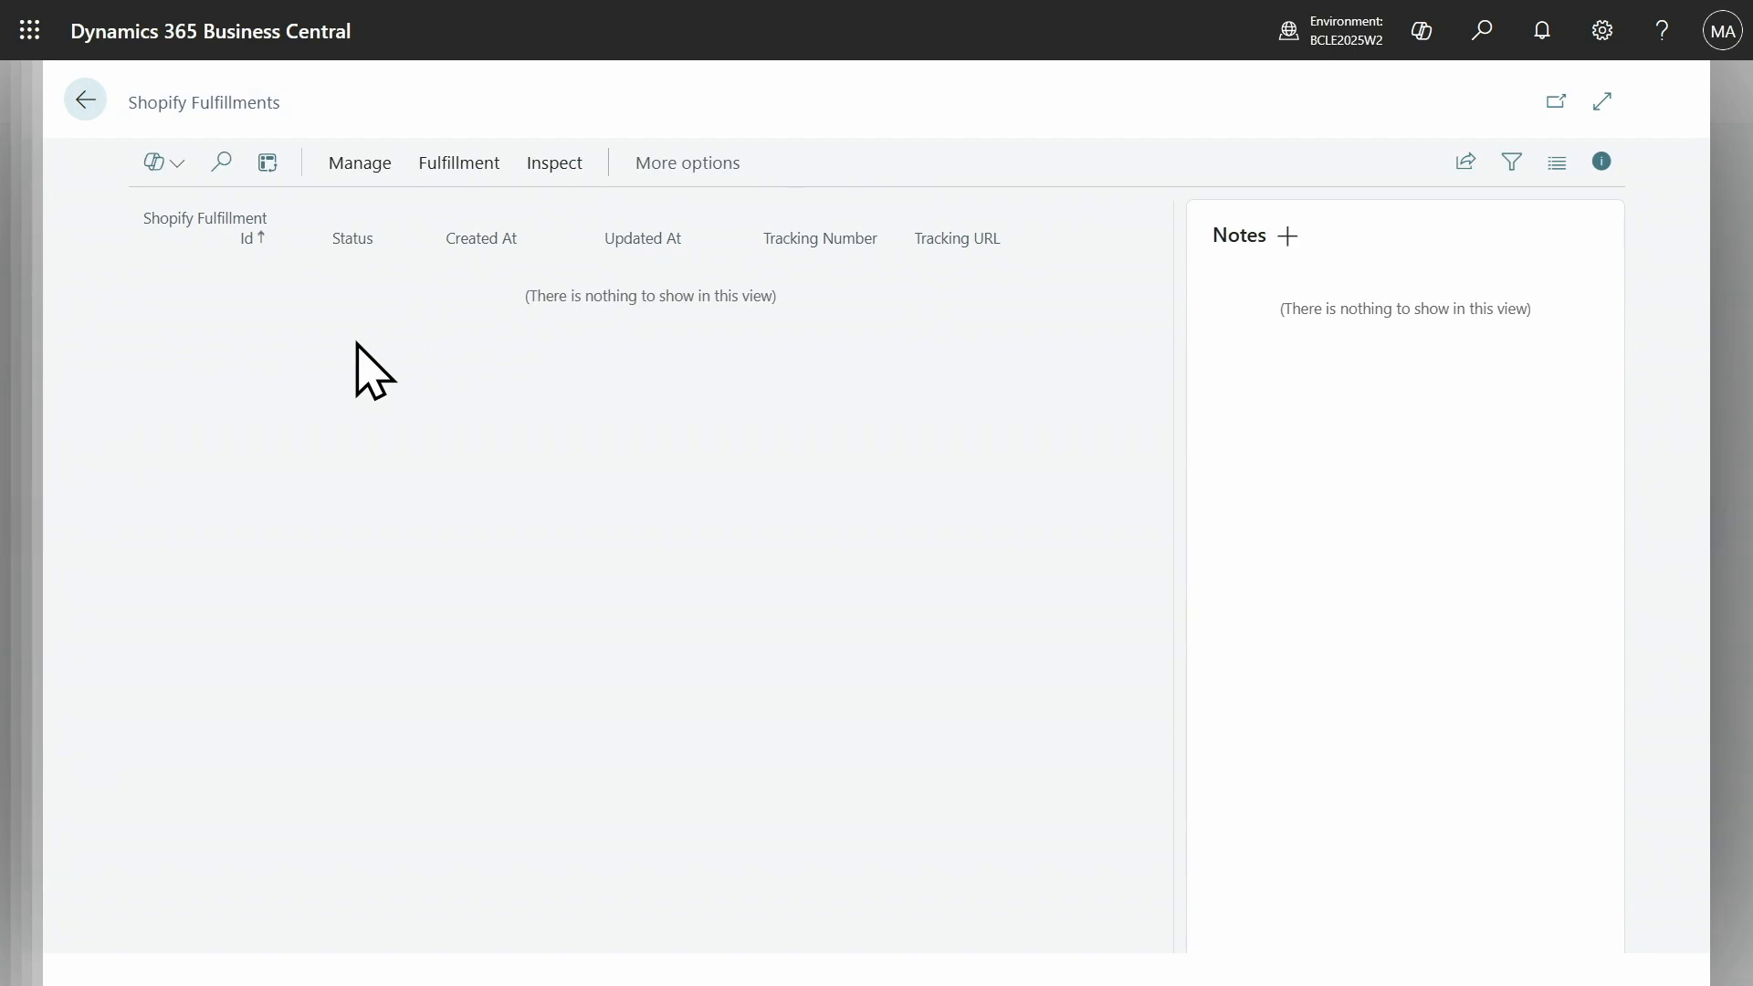
click(85, 101)
Sync the Shopify order individually from Shopify and check its fulfillments again.
click(429, 240)
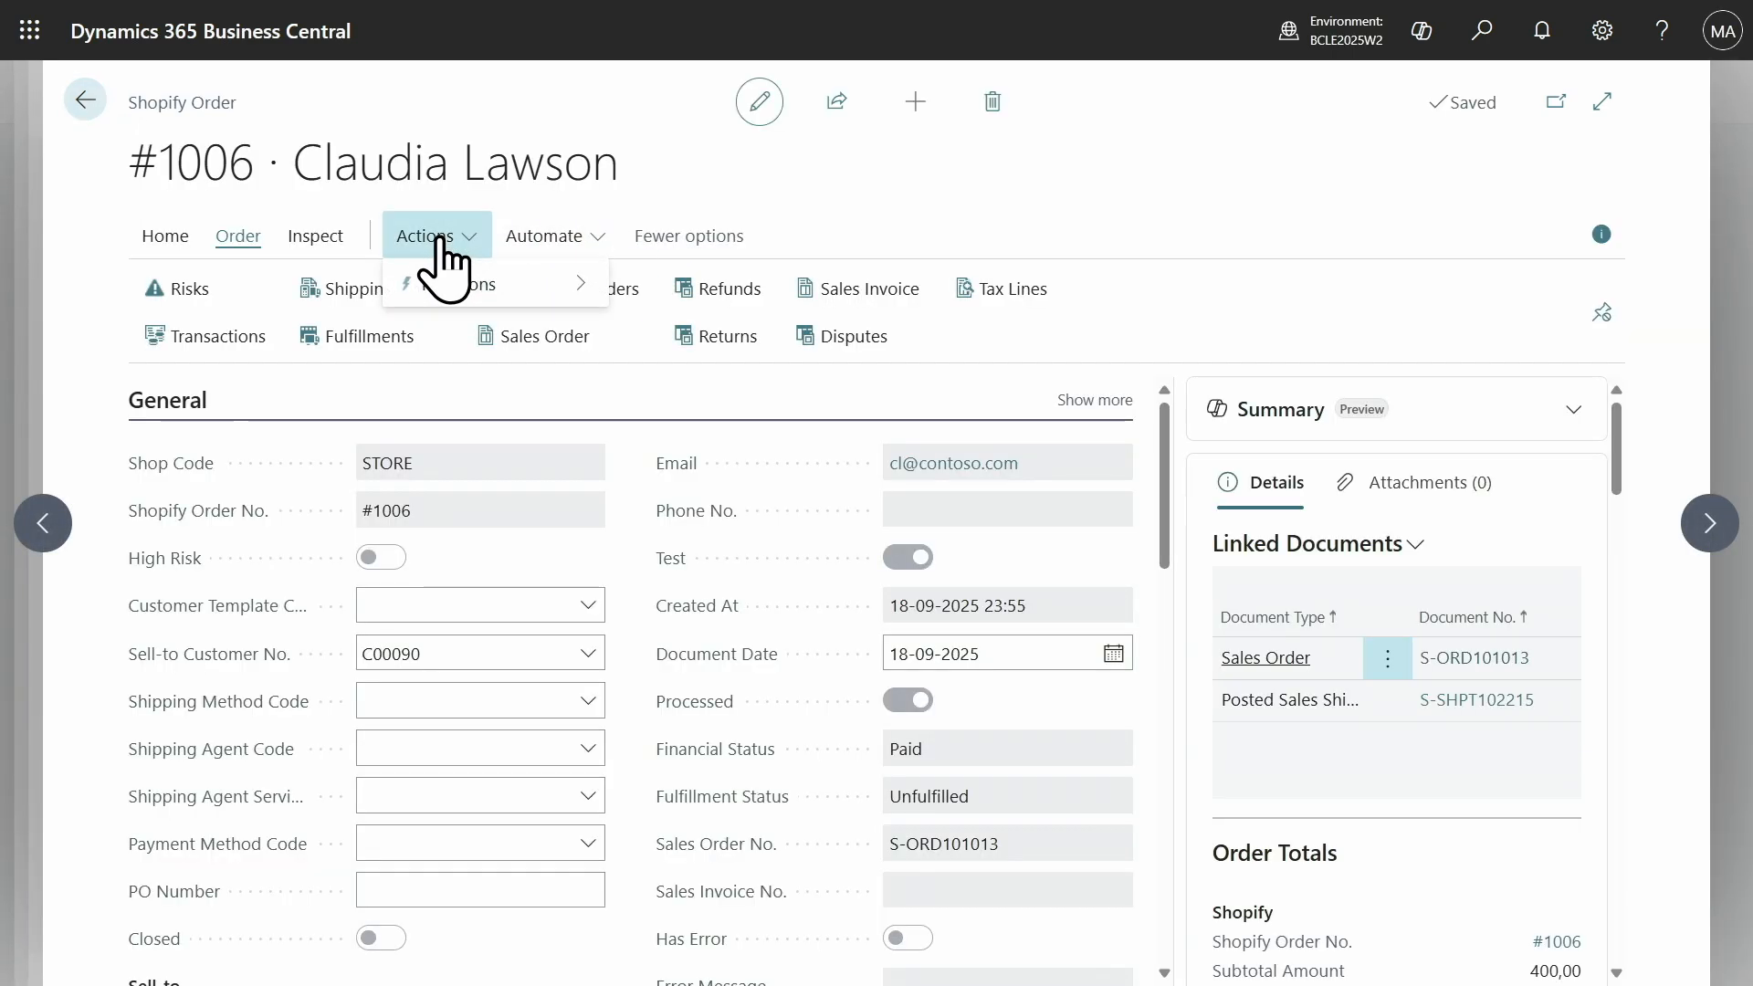
click(470, 299)
click(703, 374)
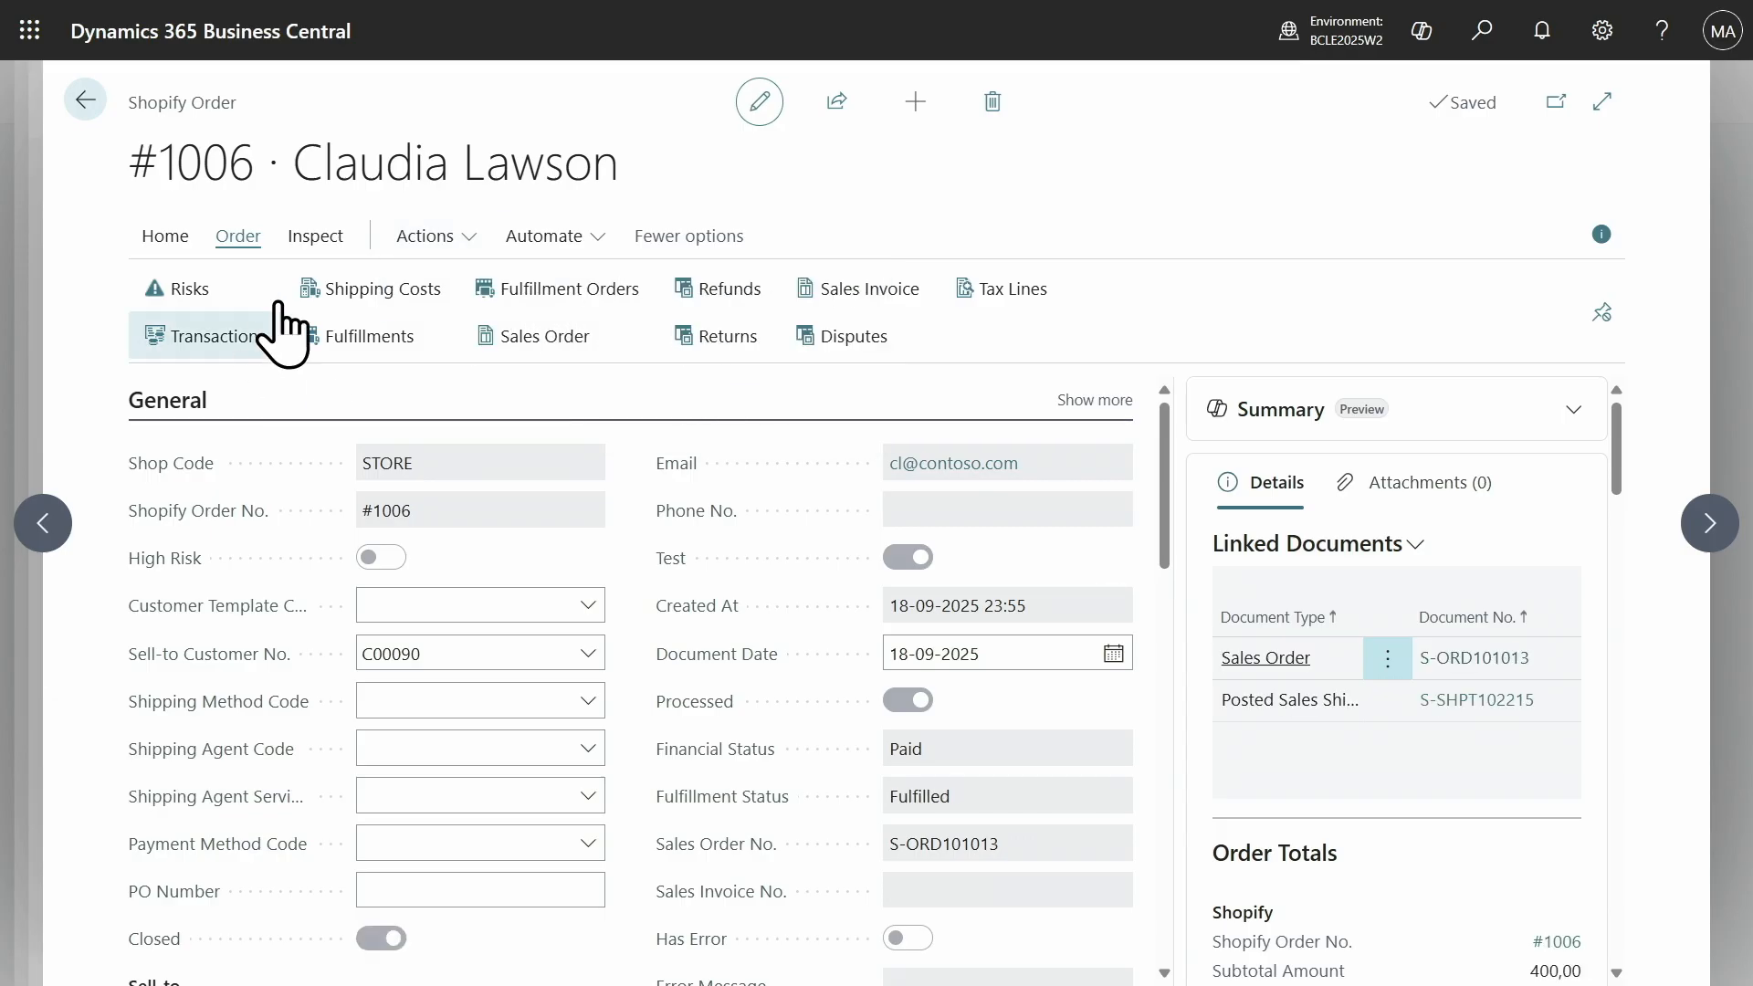
click(322, 336)
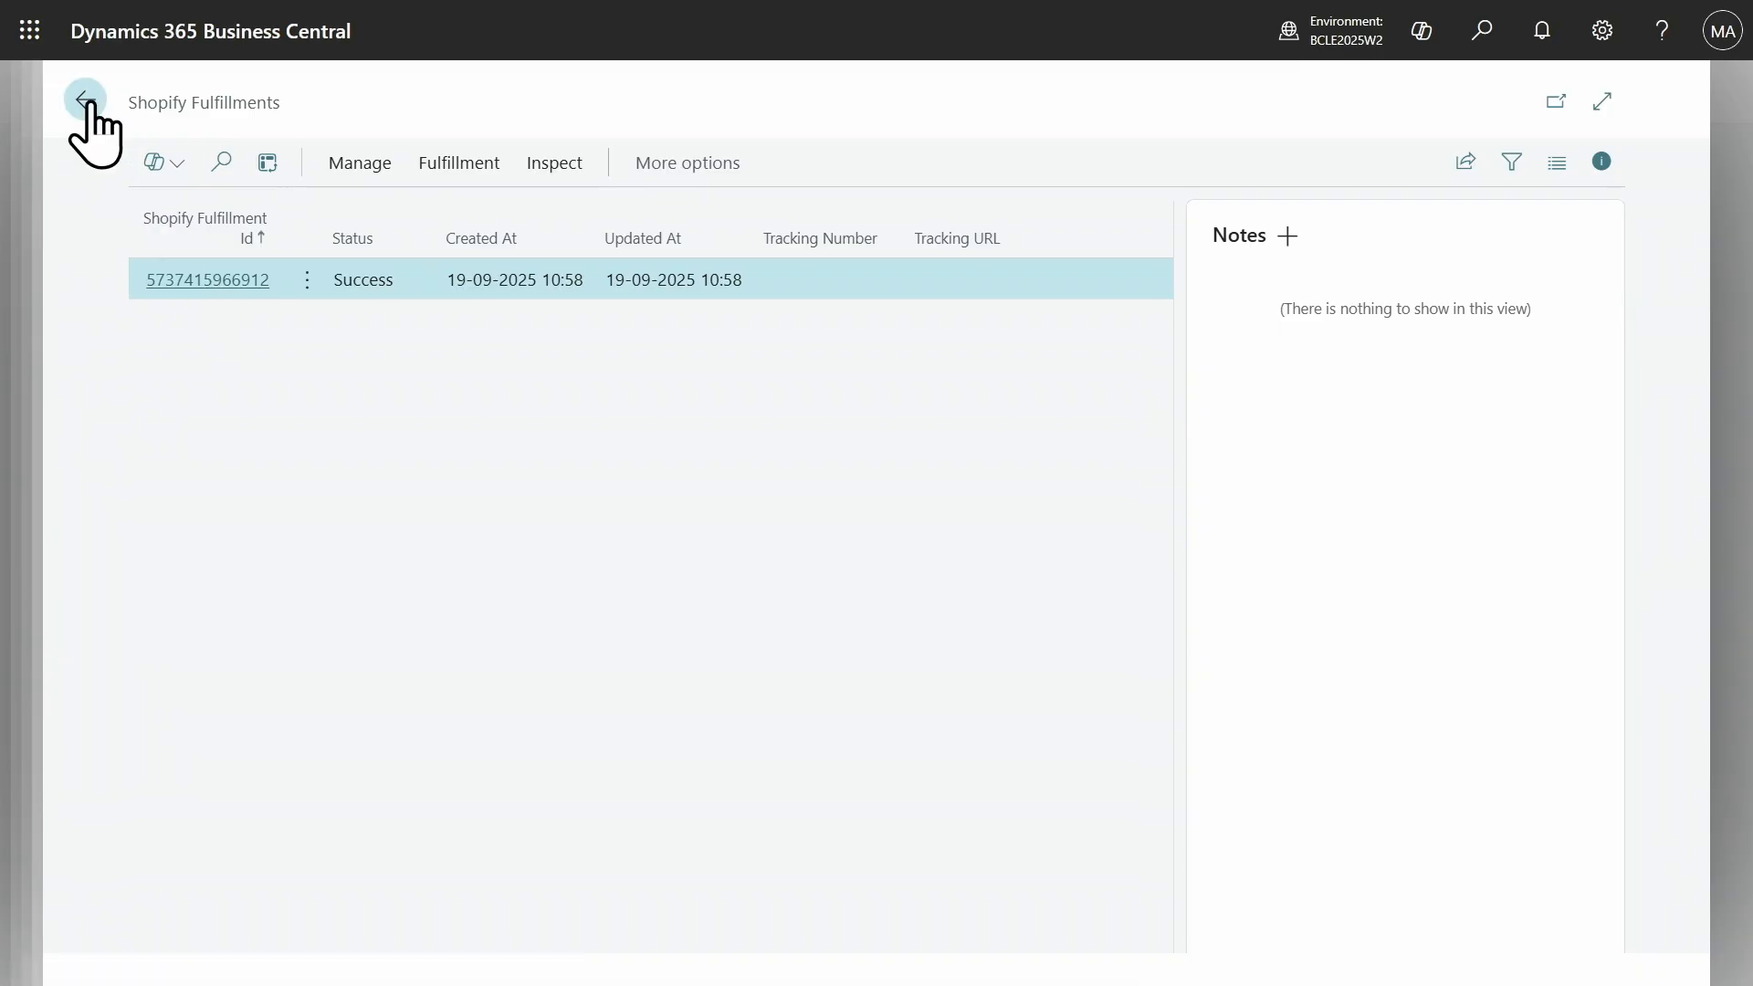
key(Escape)
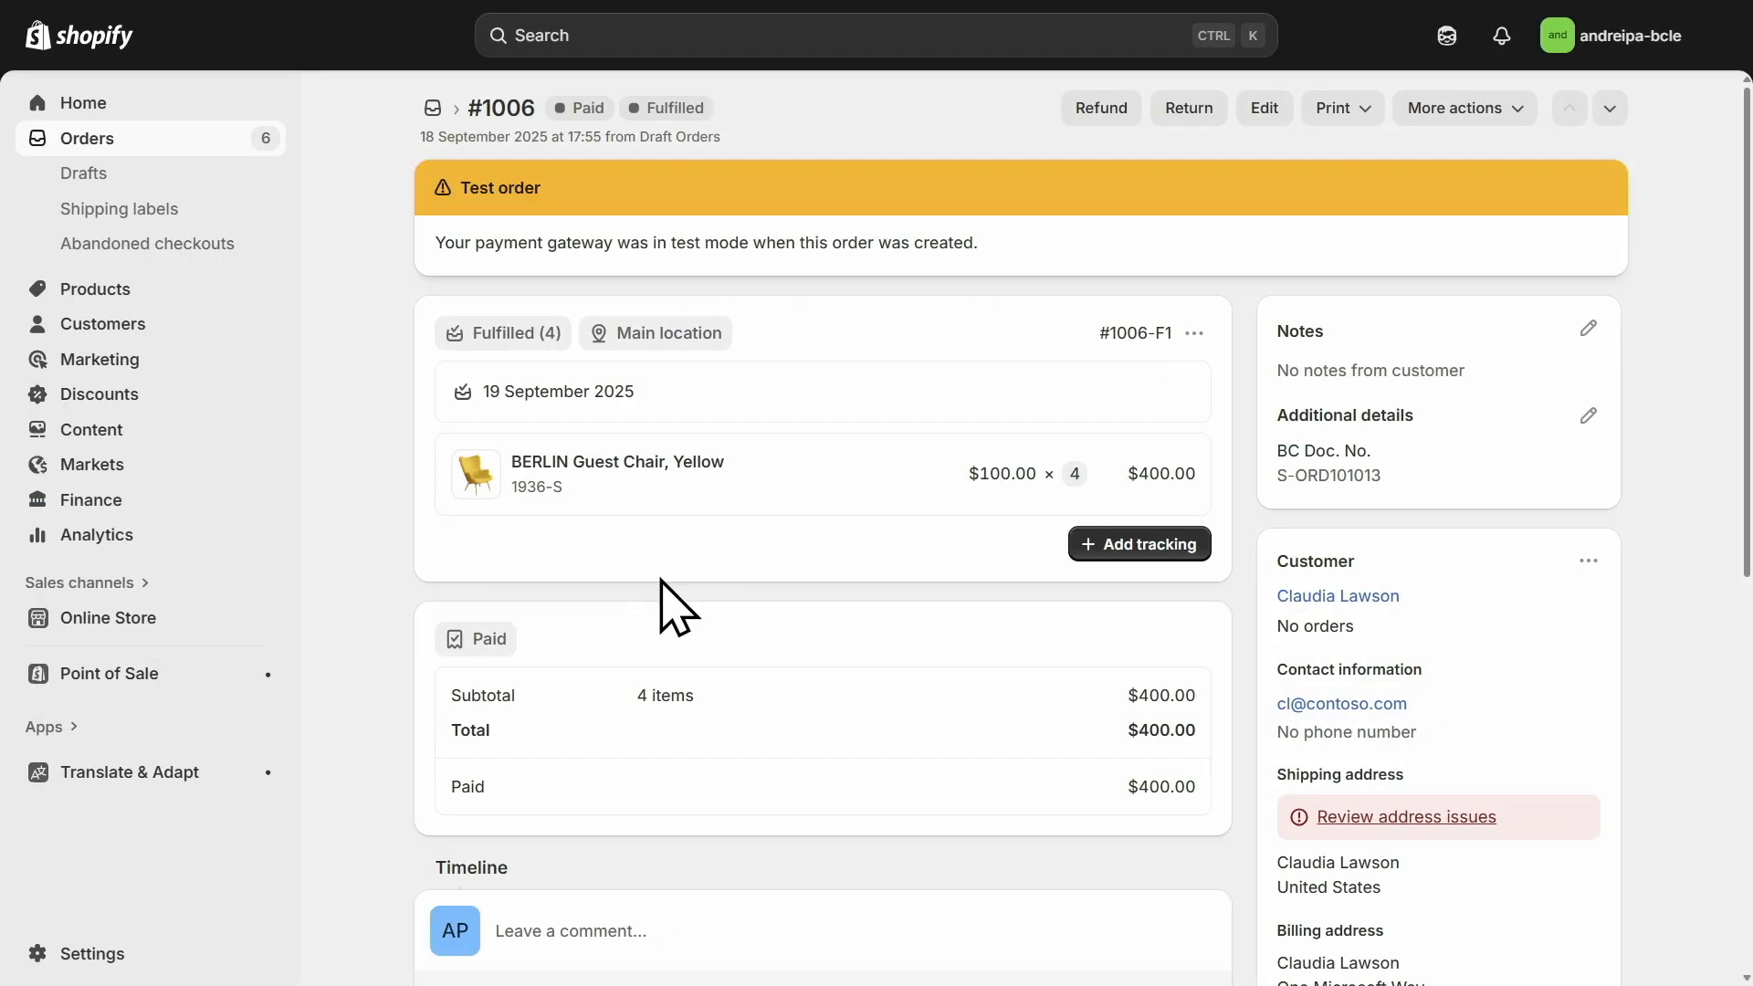
Switch to the Shopify admin and cancel the order's existing fulfillment.
click(1193, 334)
click(1181, 422)
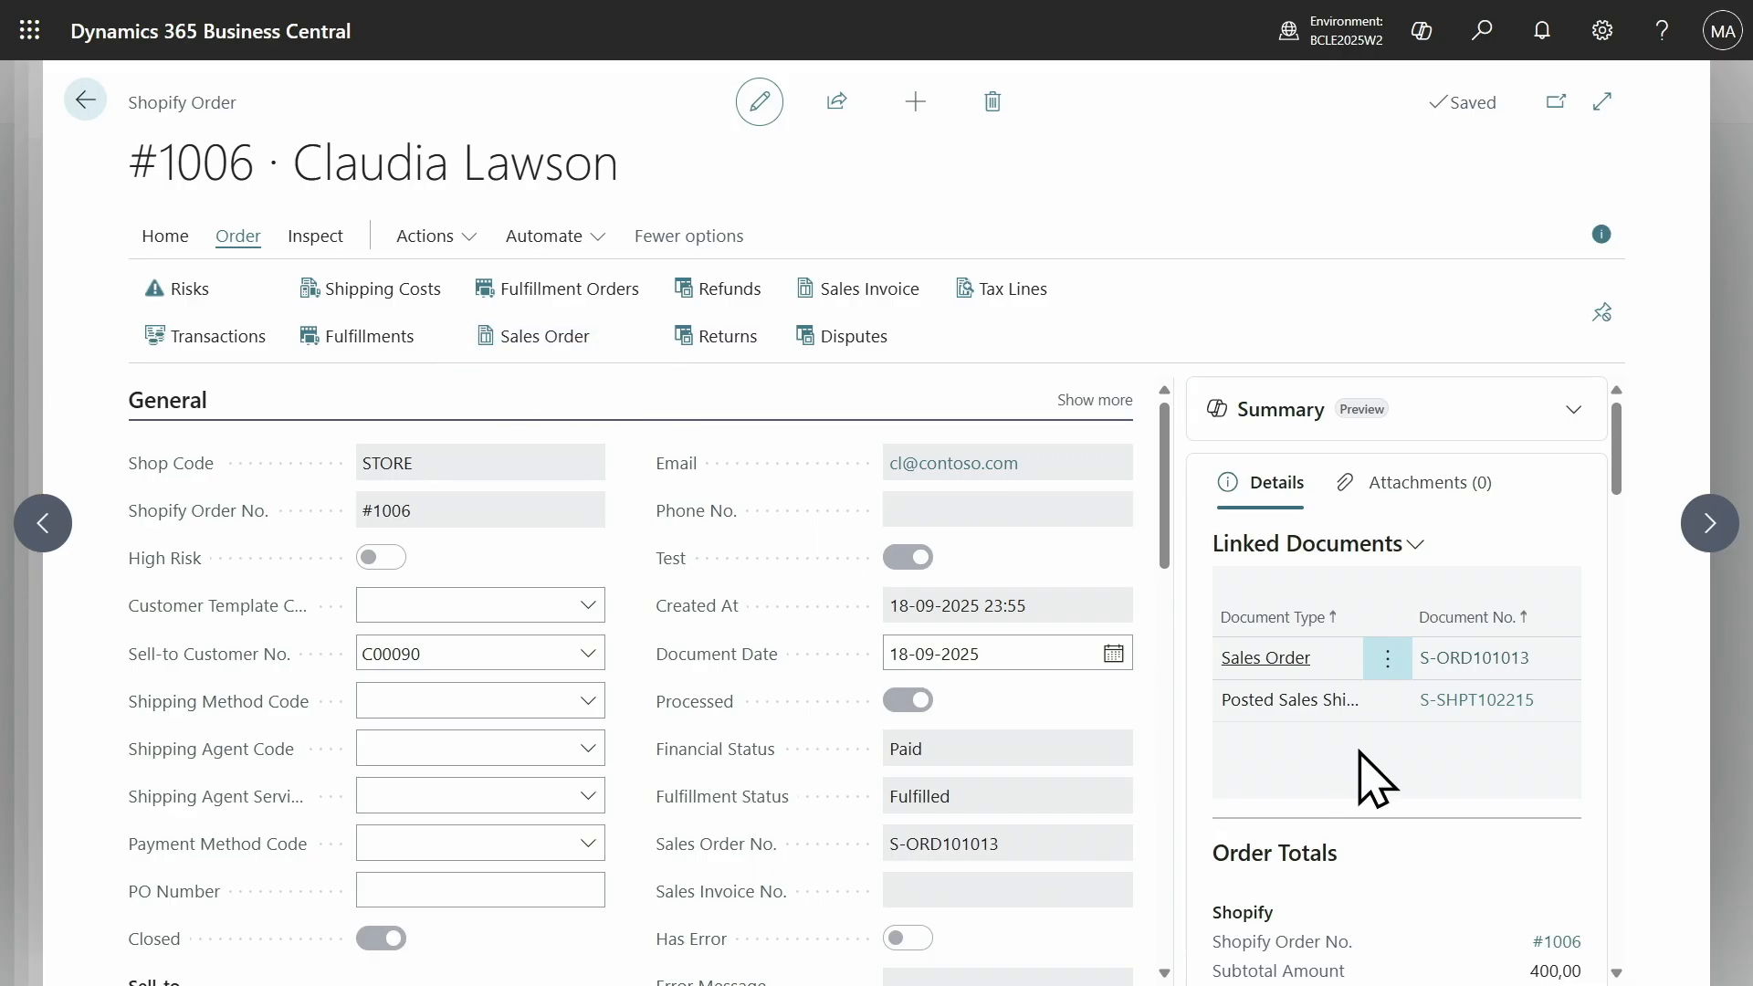
In Business Central, open the order's linked posted sales shipment and inspect its table fields filtered by "shop" in Page Inspection.
click(1461, 701)
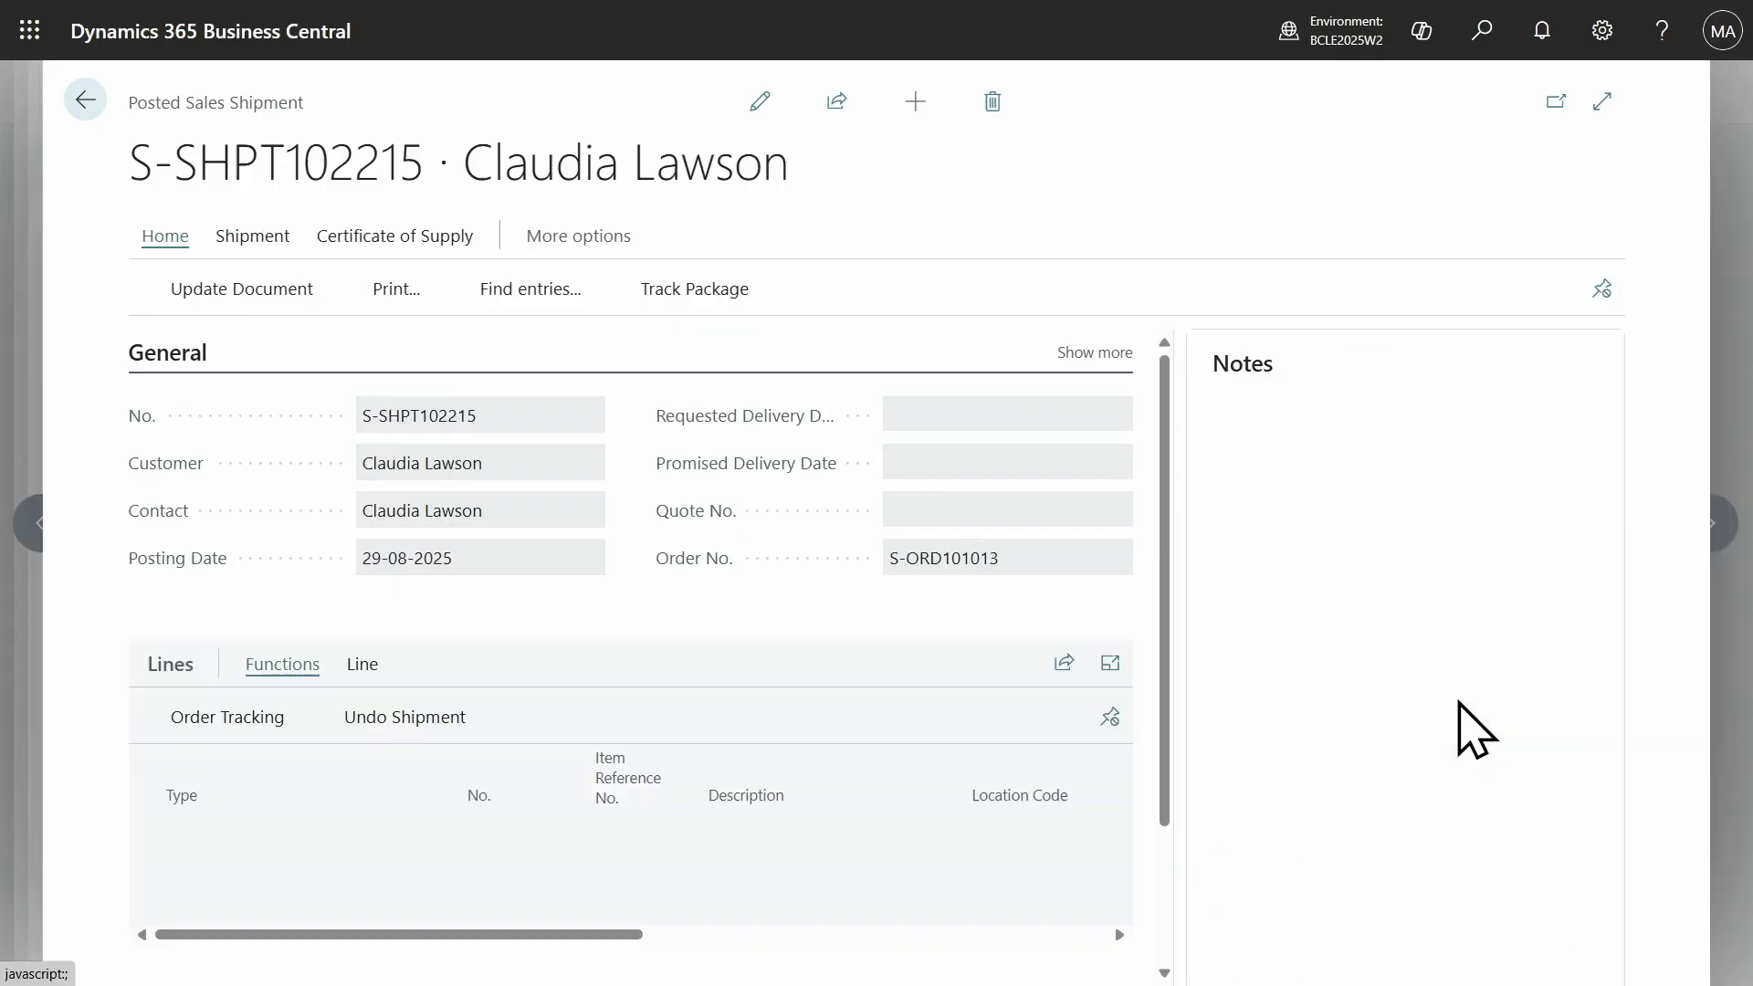
key(ctrl+alt+F1)
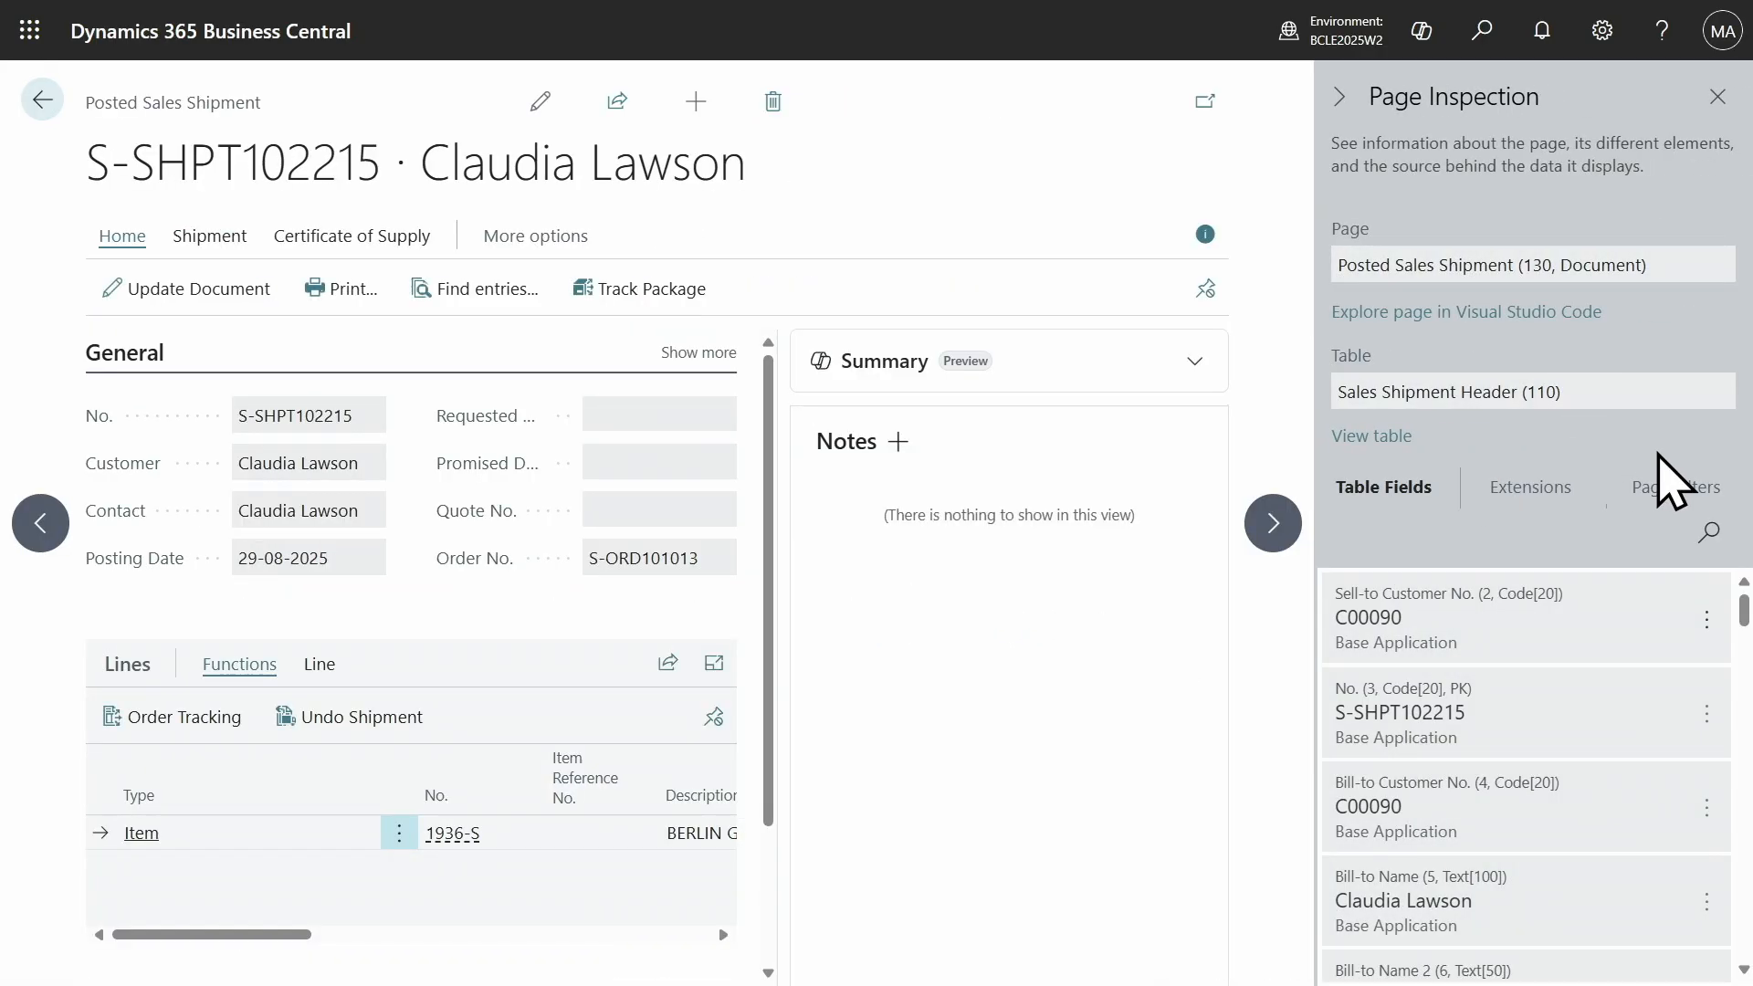
click(1709, 531)
text(shop)
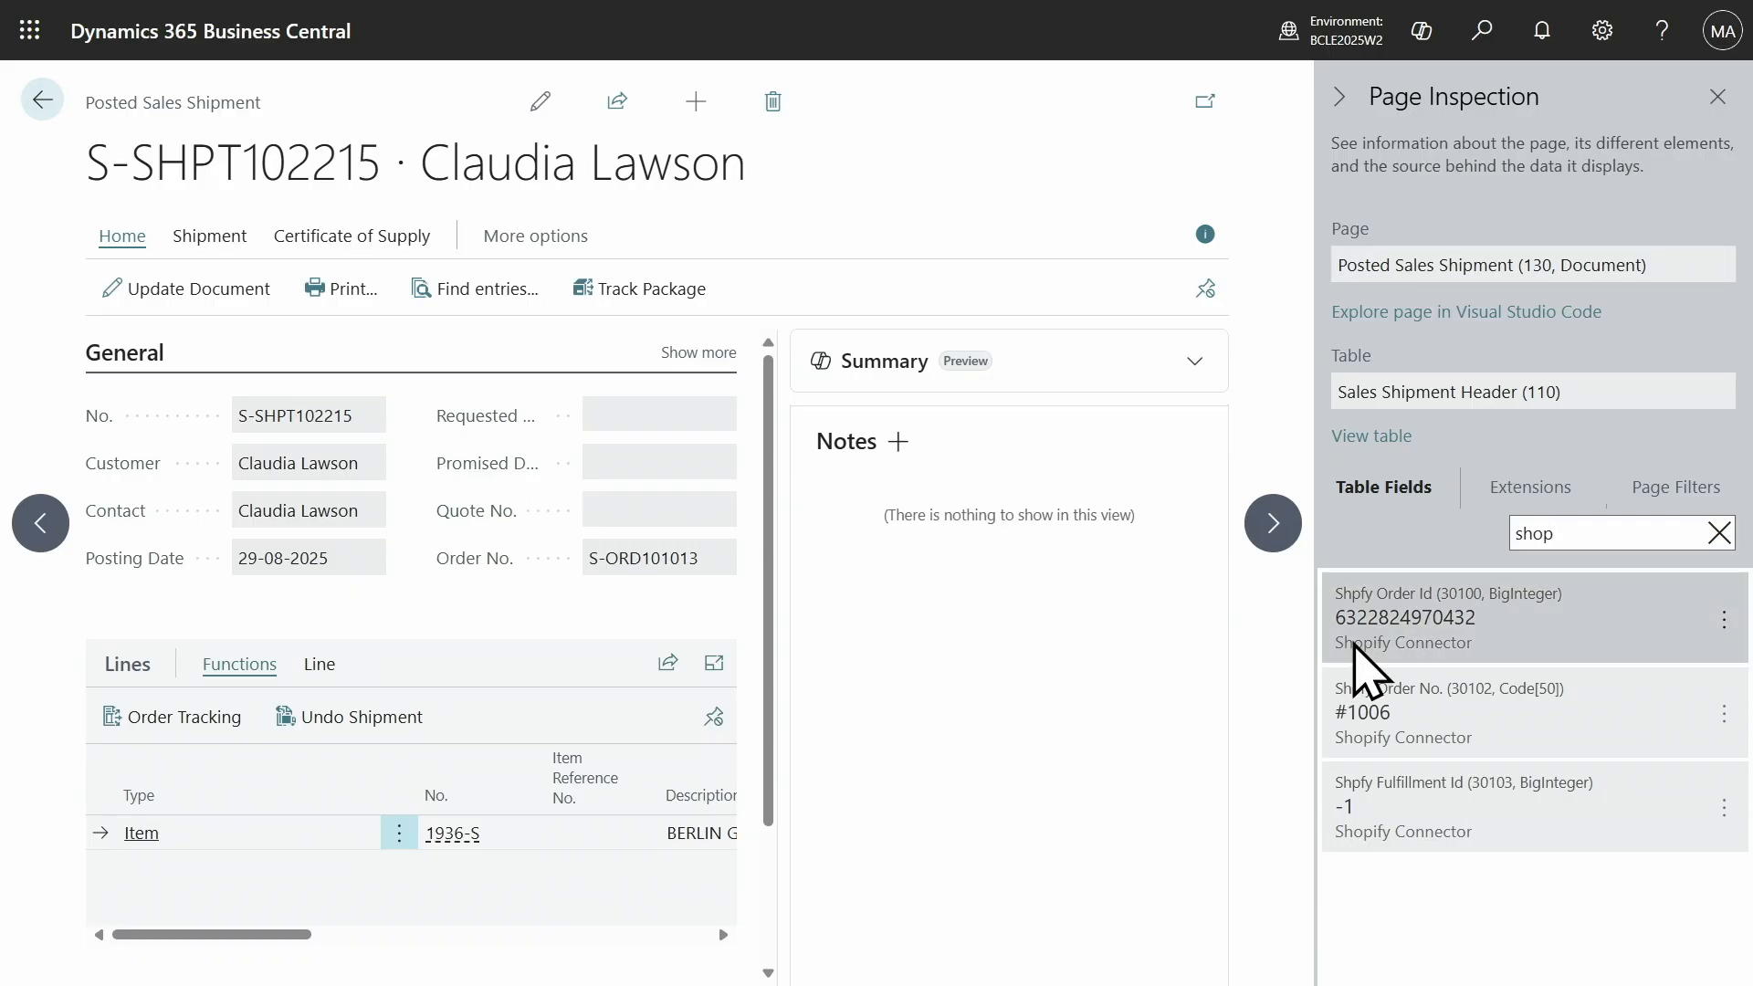
Inspect the table fields of the posted shipment's item line, still filtered by "shop", and close Page Inspection.
click(584, 857)
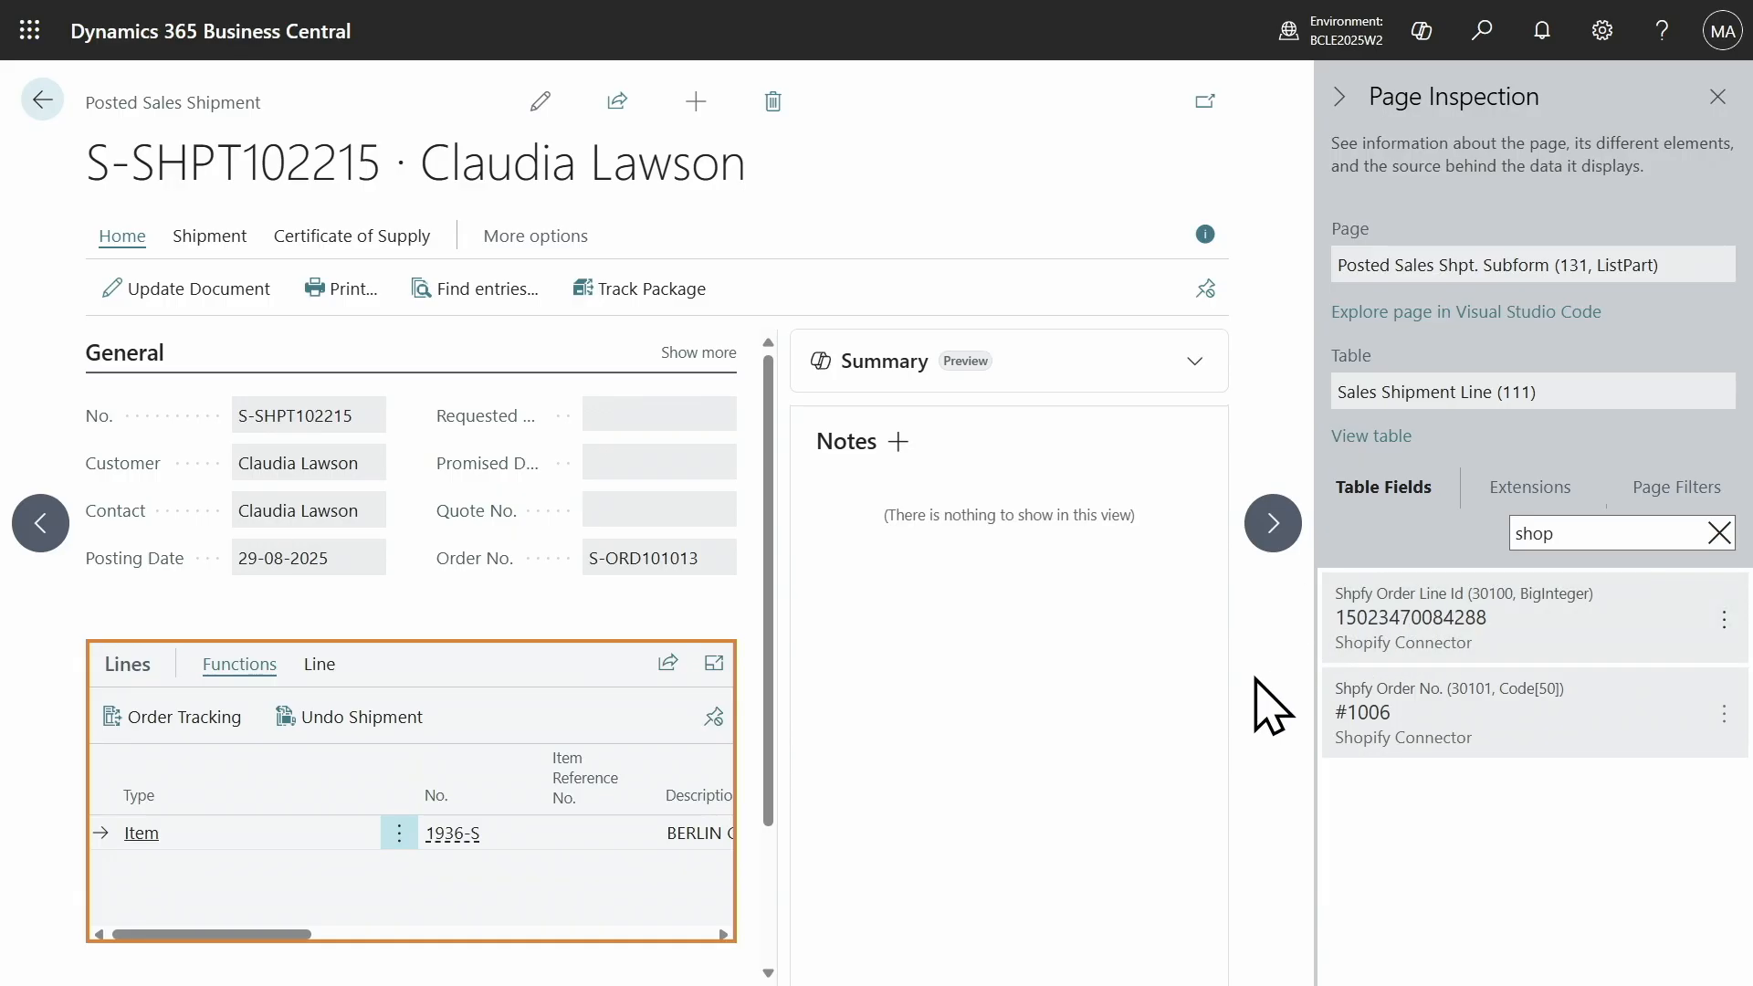
click(1719, 97)
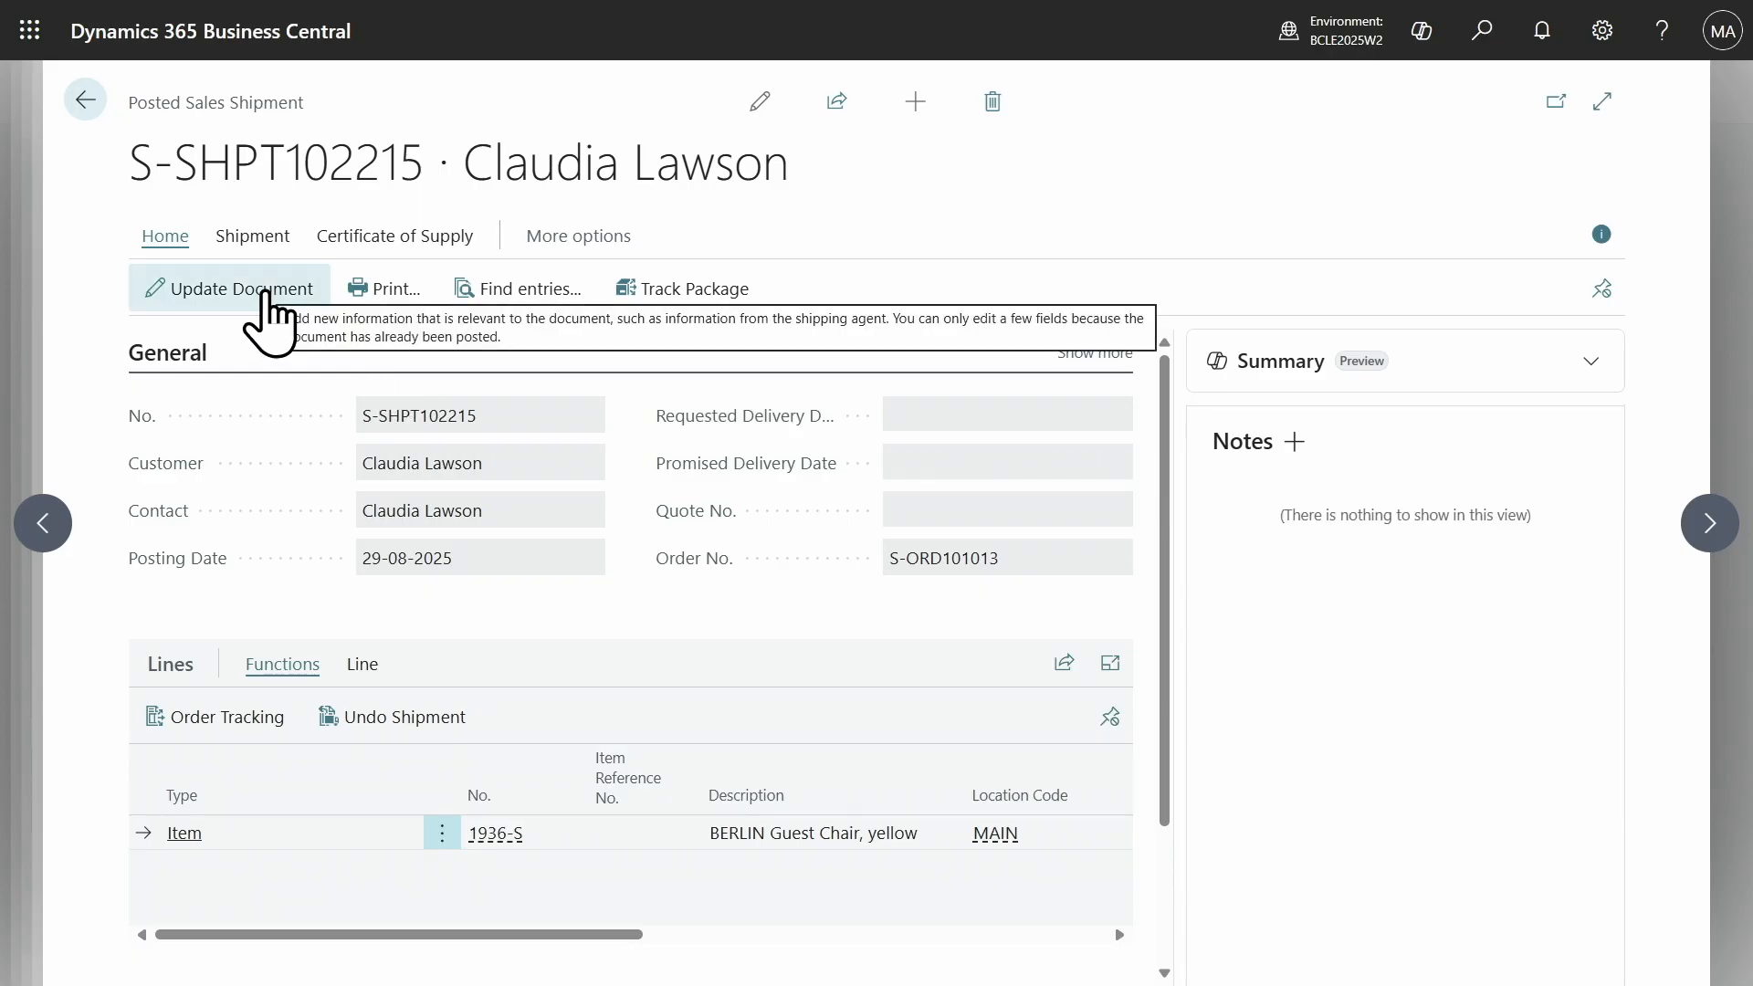
Update the posted sales shipment with a Shopify Fulfillment Id of 0, and return to the home page.
click(267, 313)
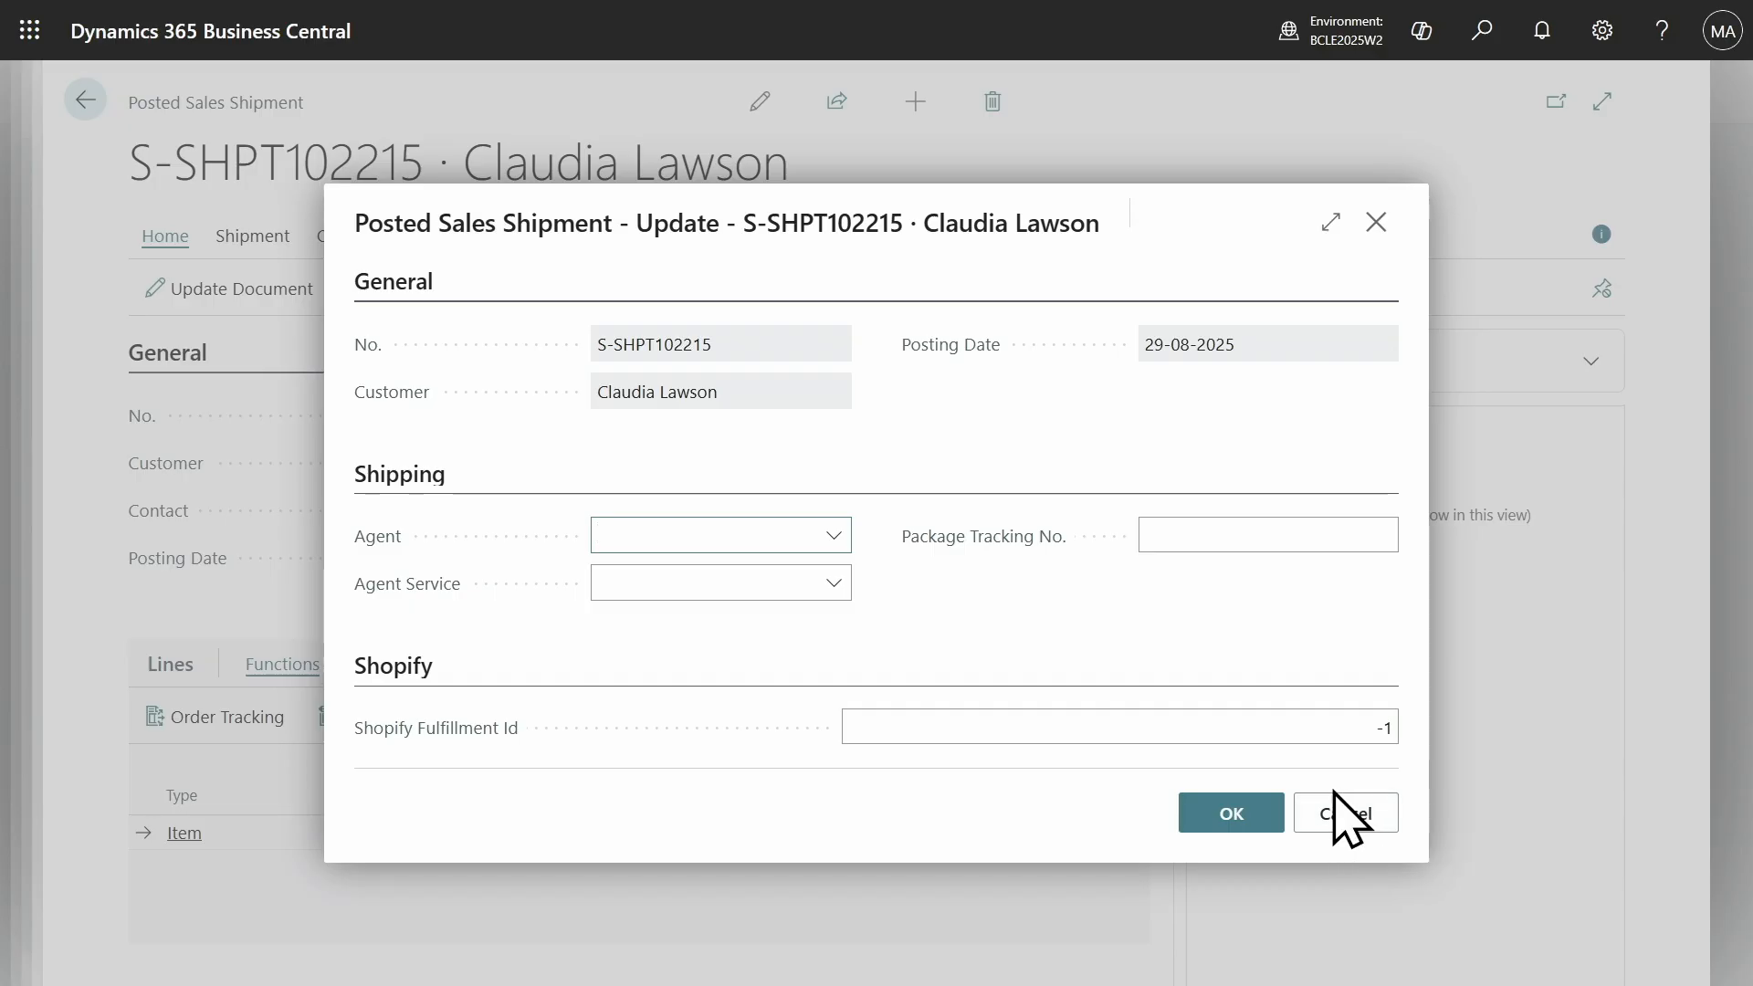
click(1331, 726)
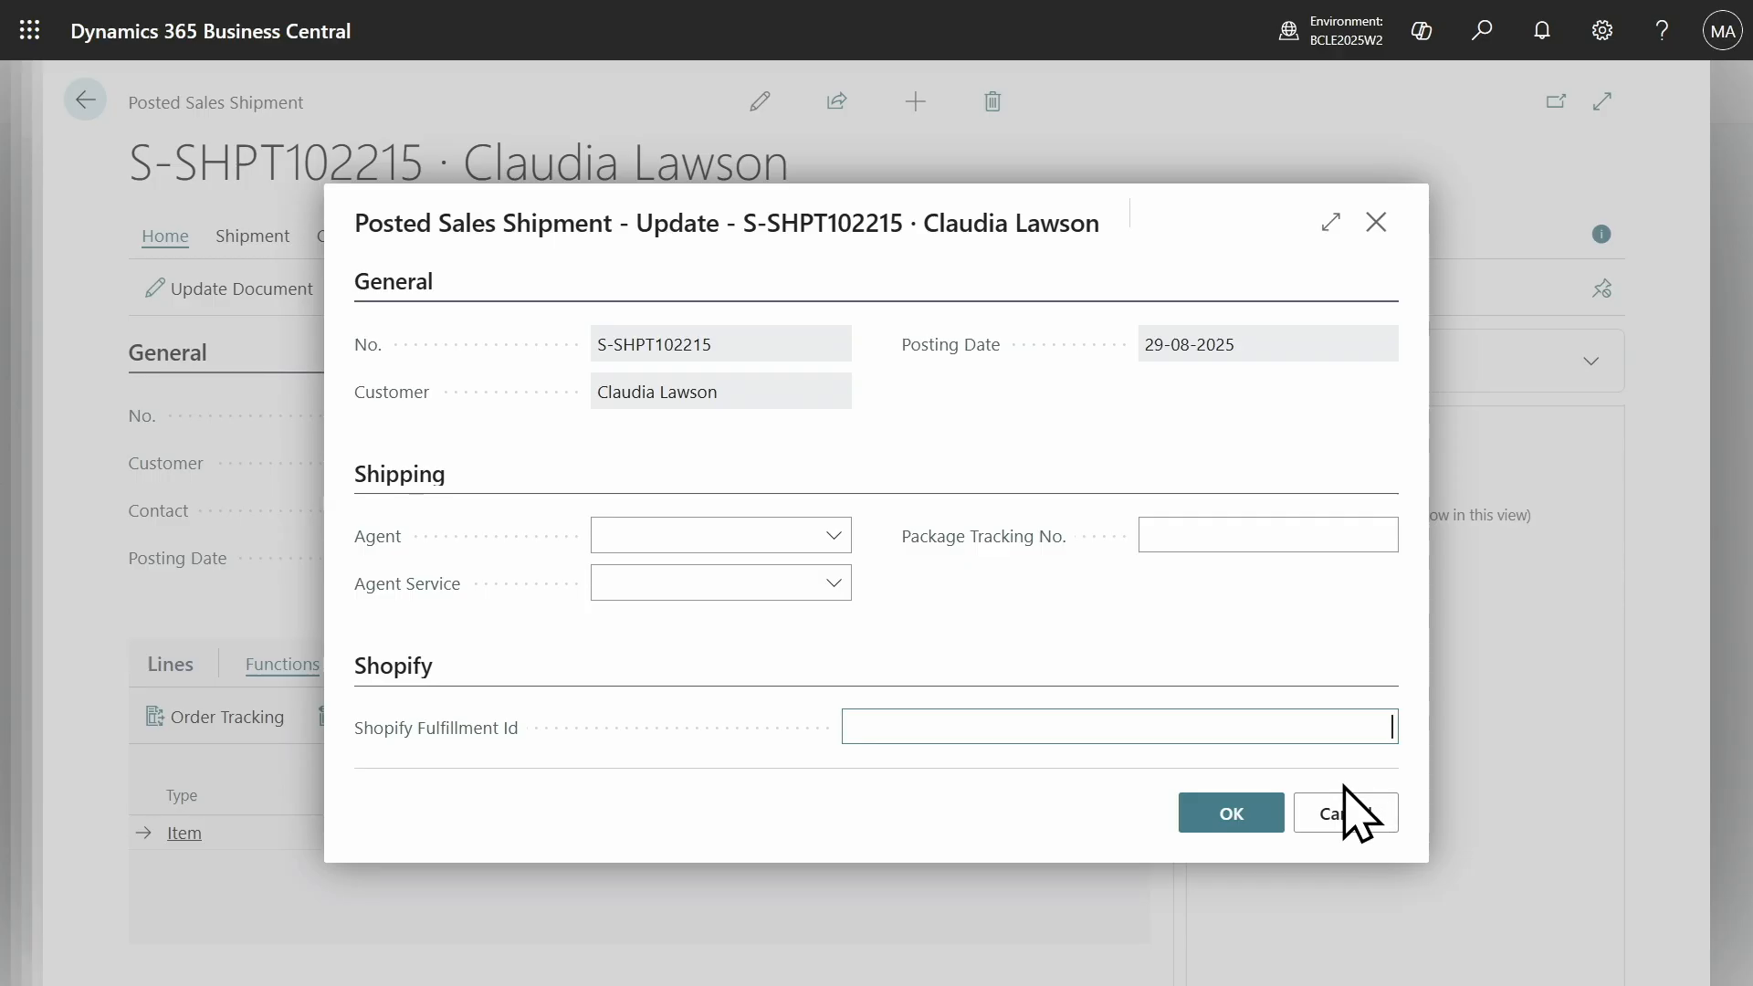
click(1191, 822)
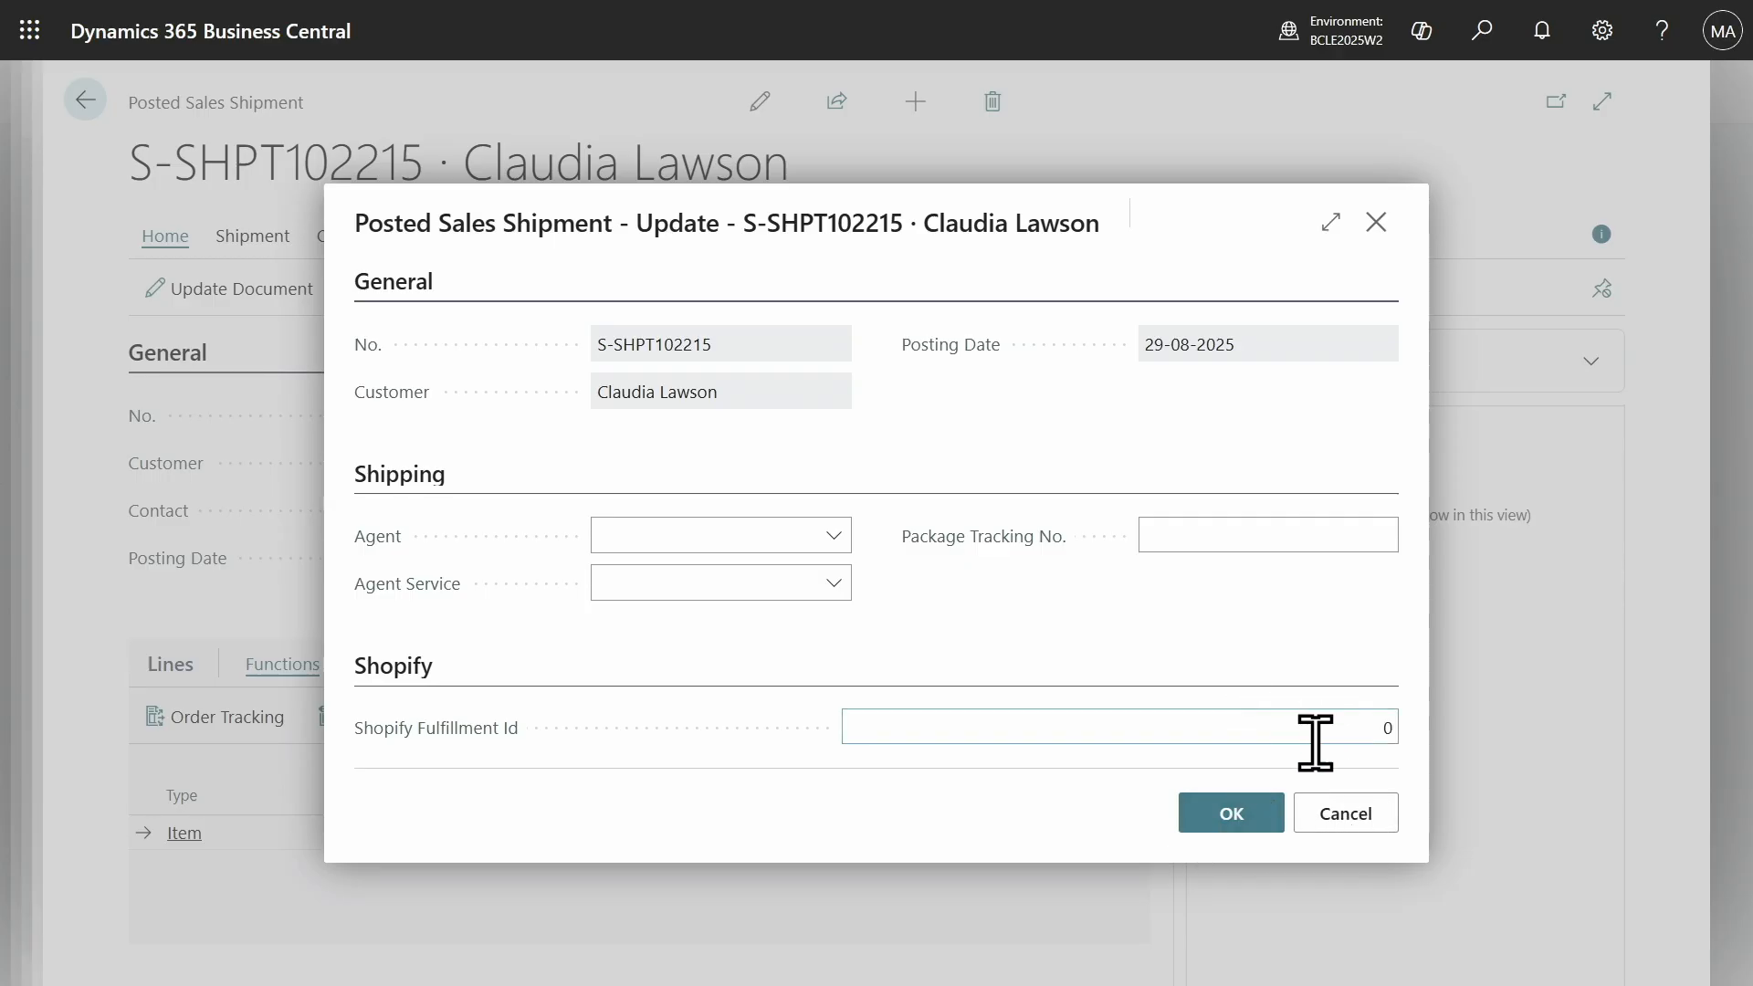
click(1228, 822)
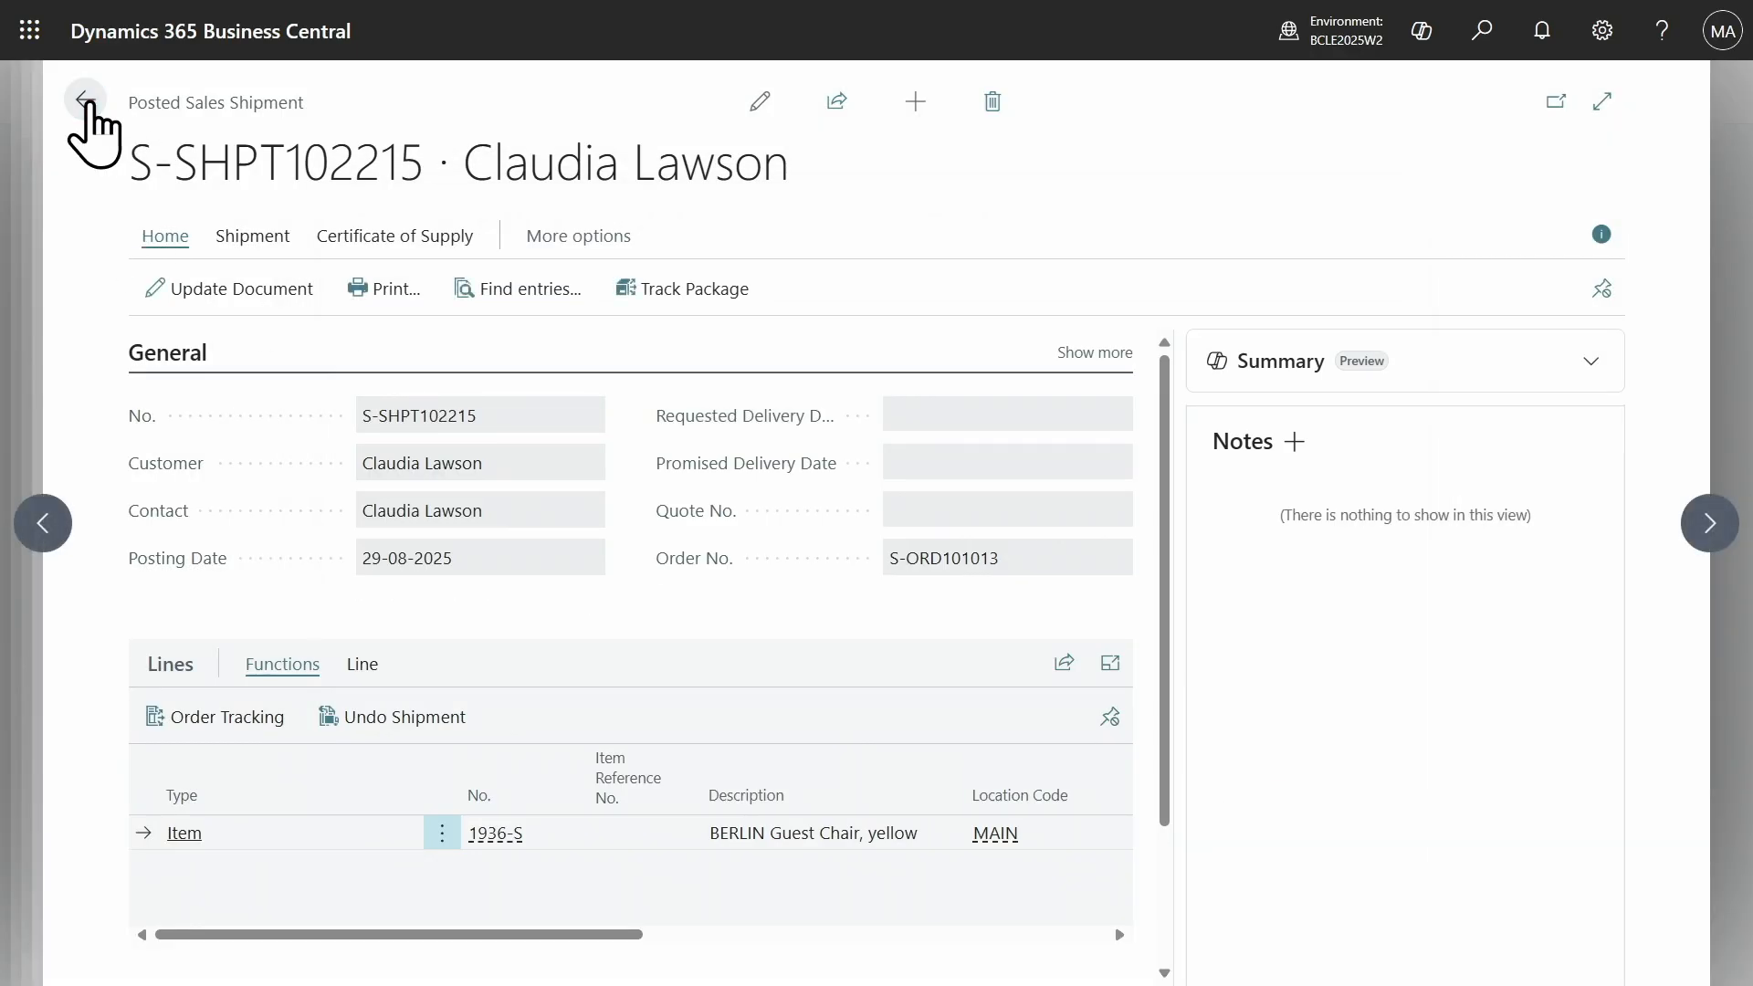
click(88, 102)
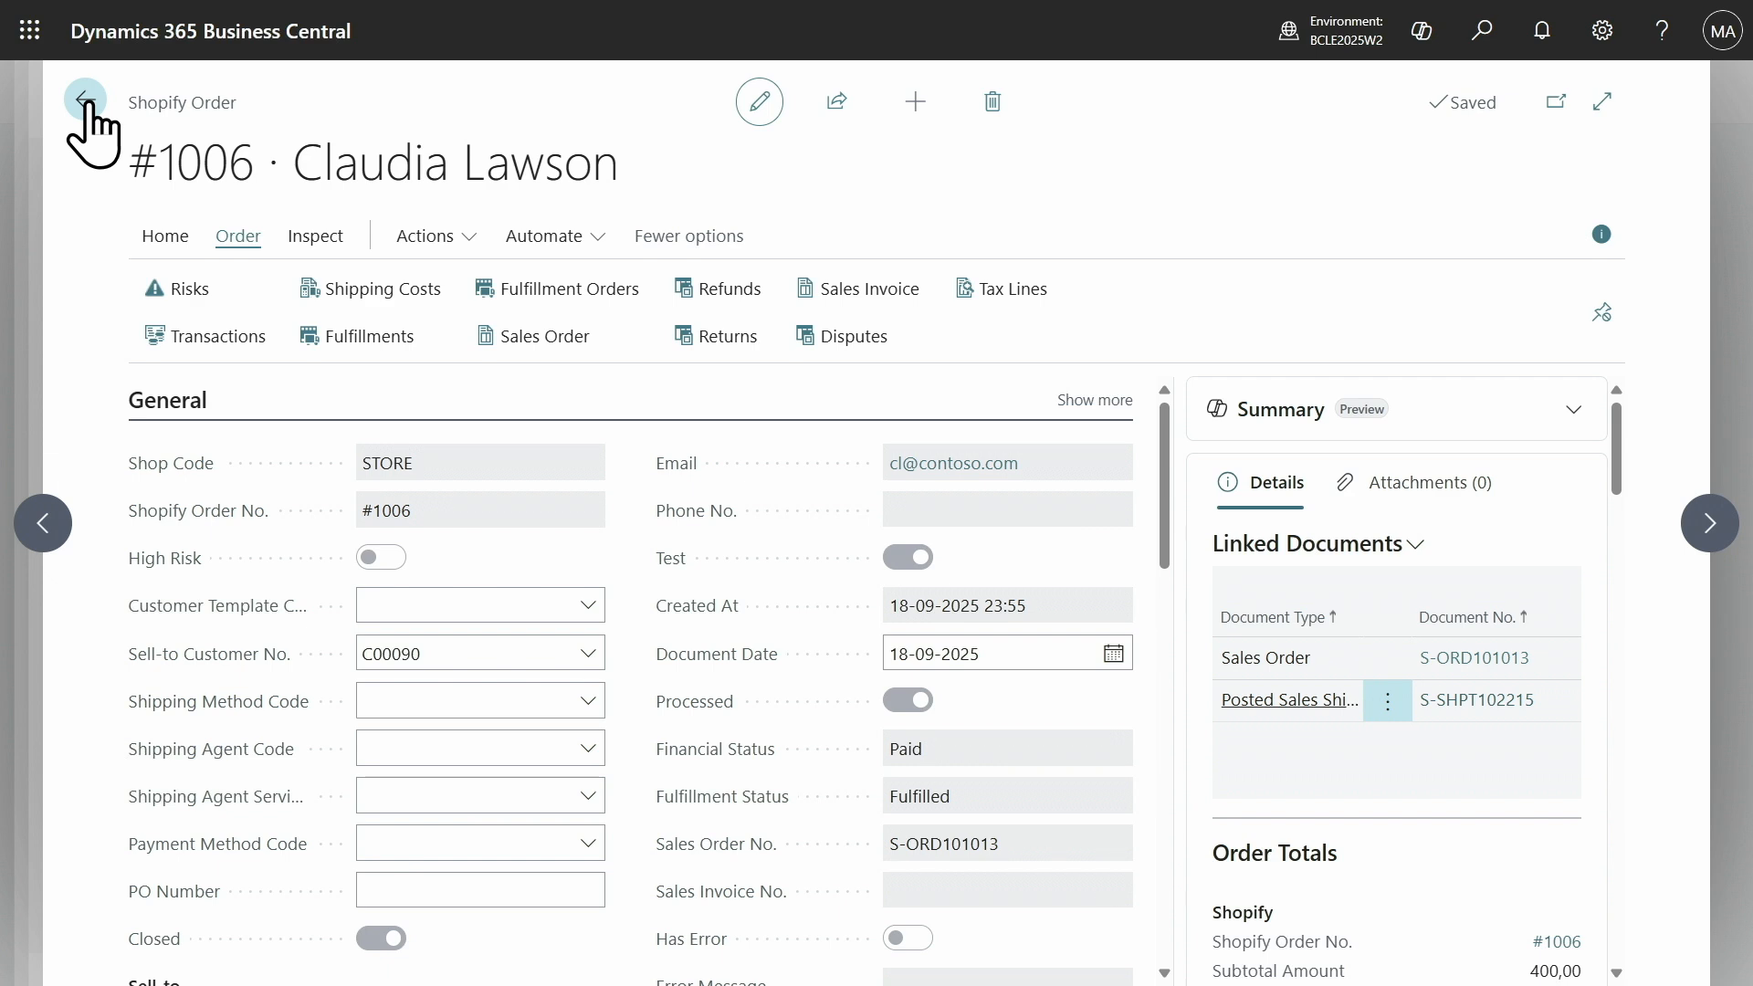
click(85, 100)
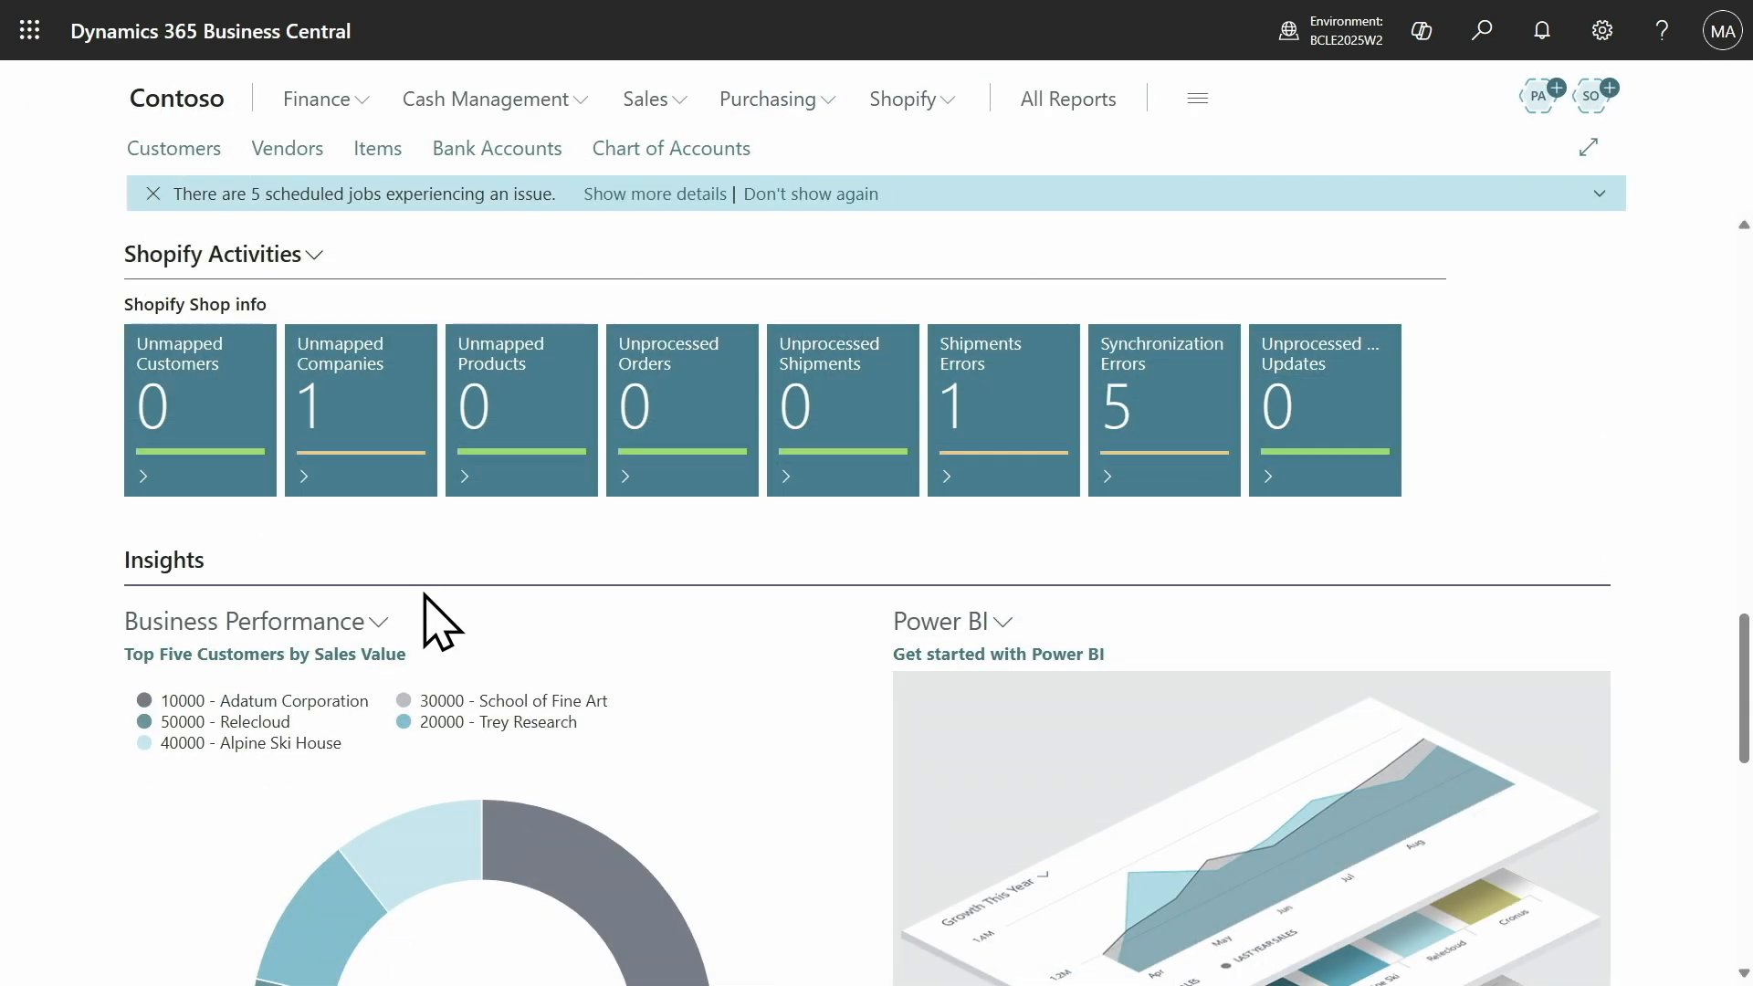